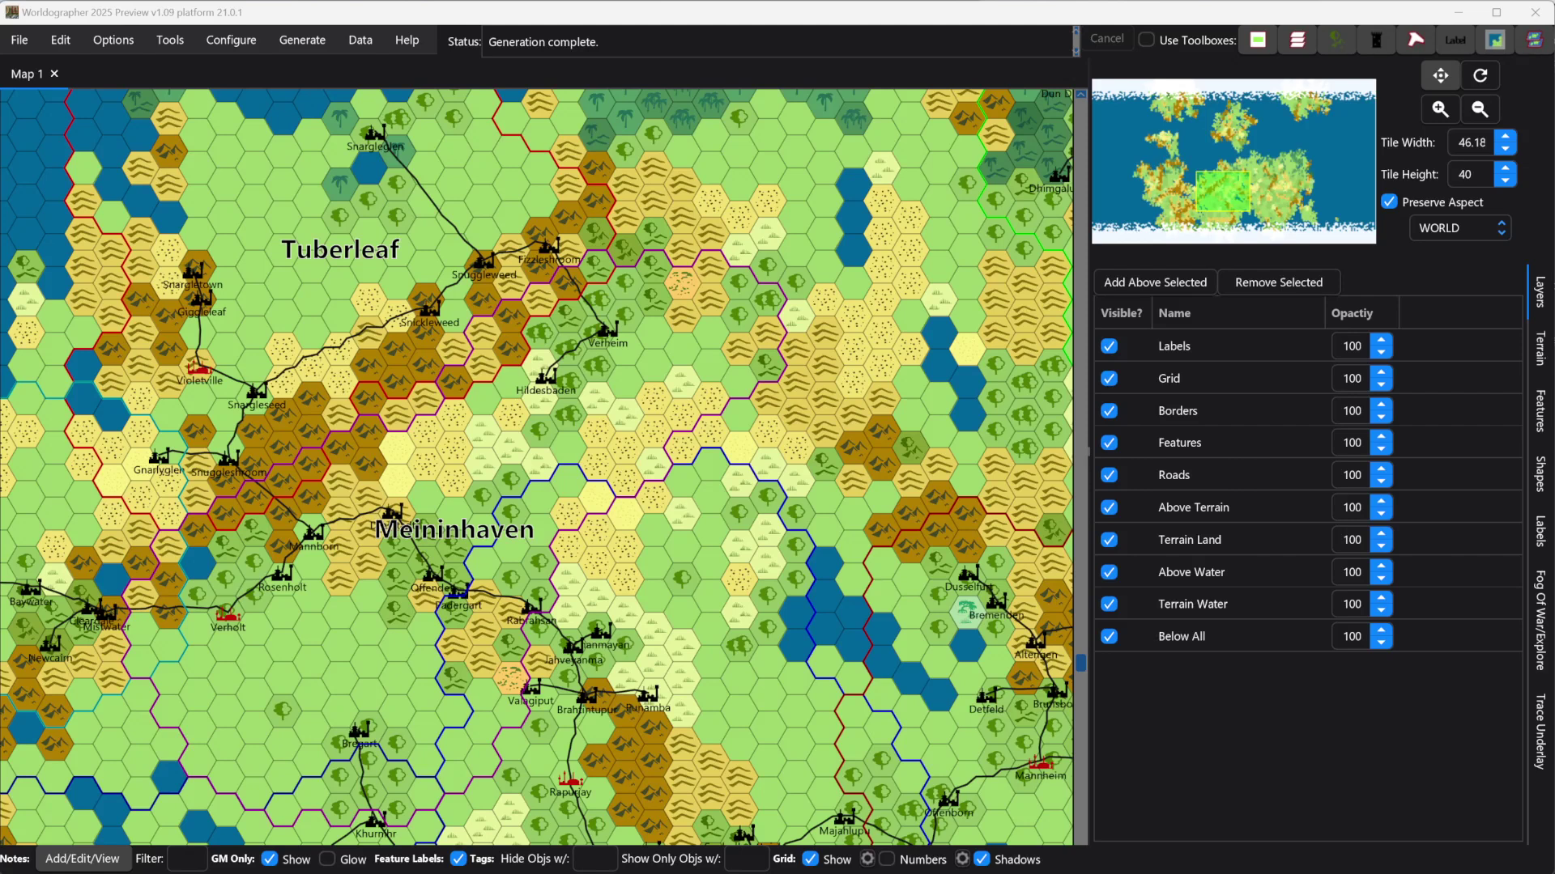
# Open the setup for a new world/kingdom map and check the available river style options.
pyautogui.click(19, 40)
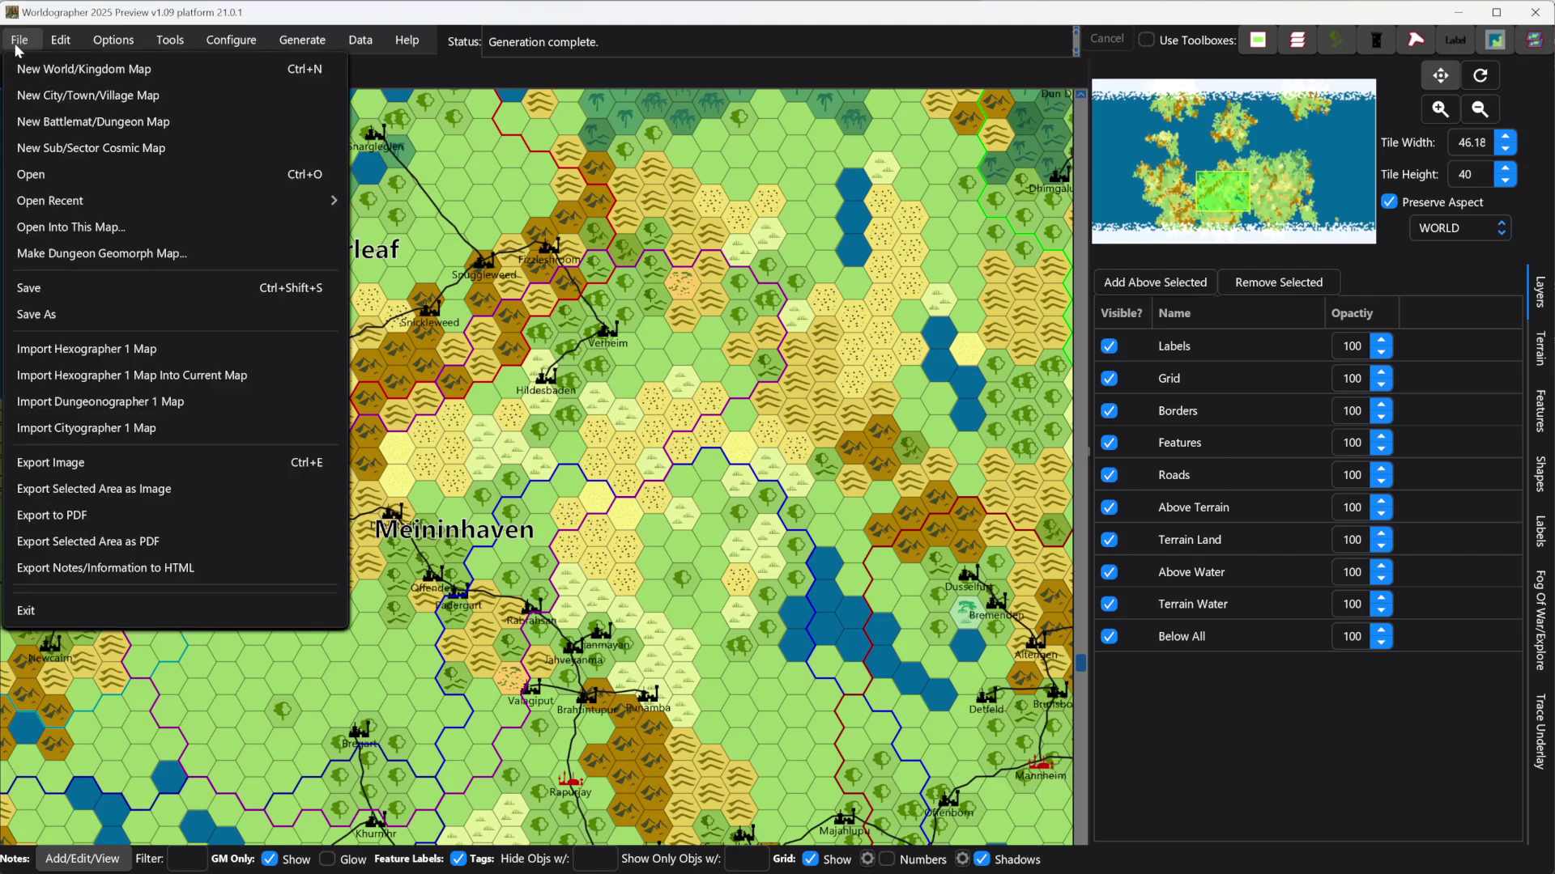
pyautogui.click(44, 74)
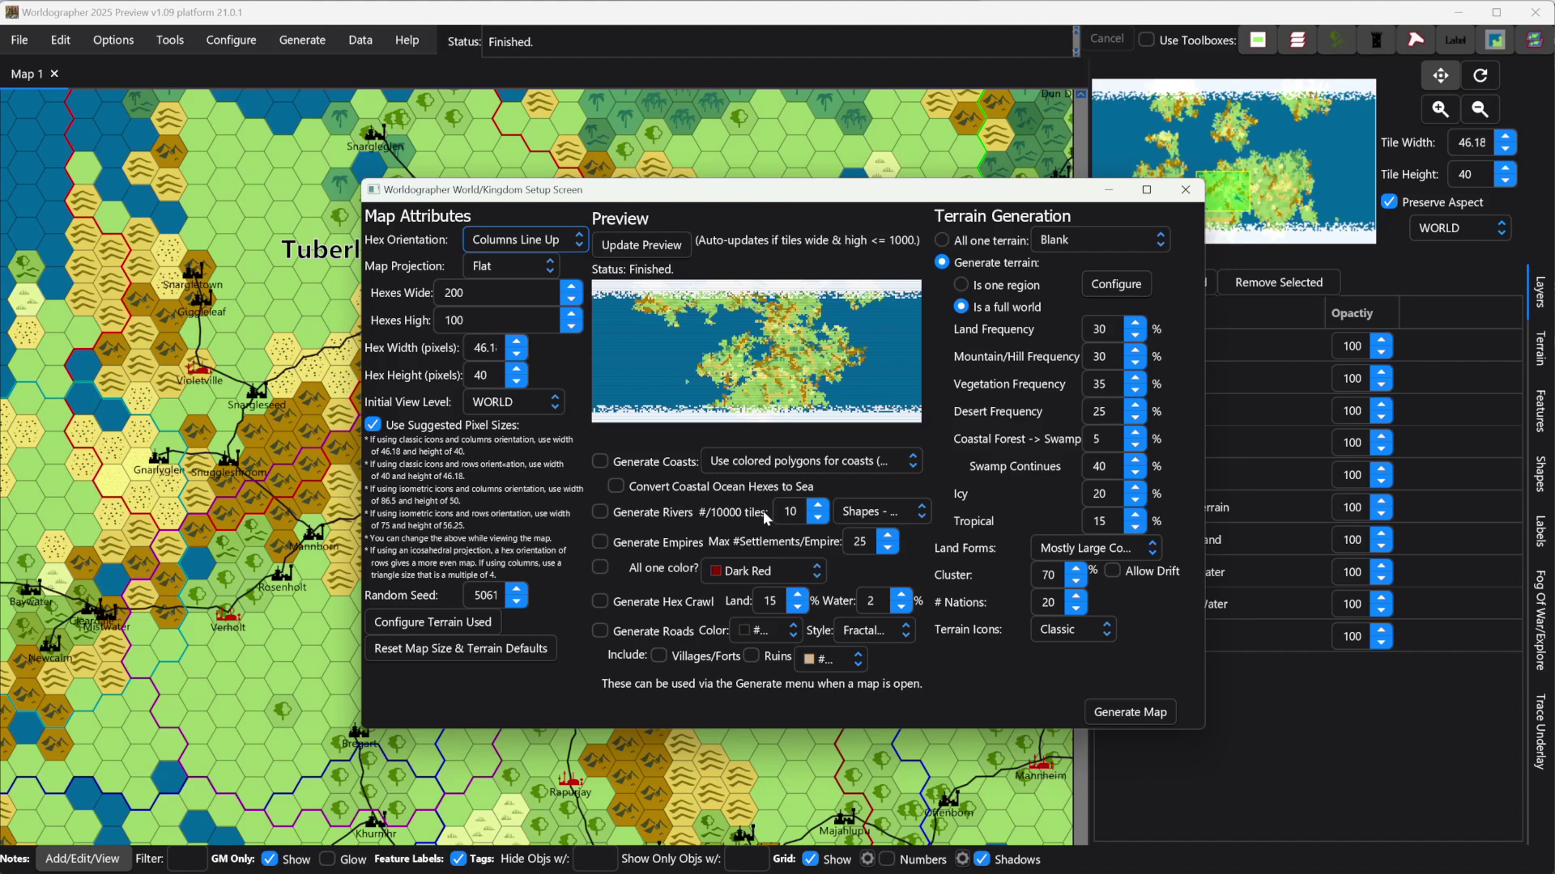
pyautogui.click(878, 515)
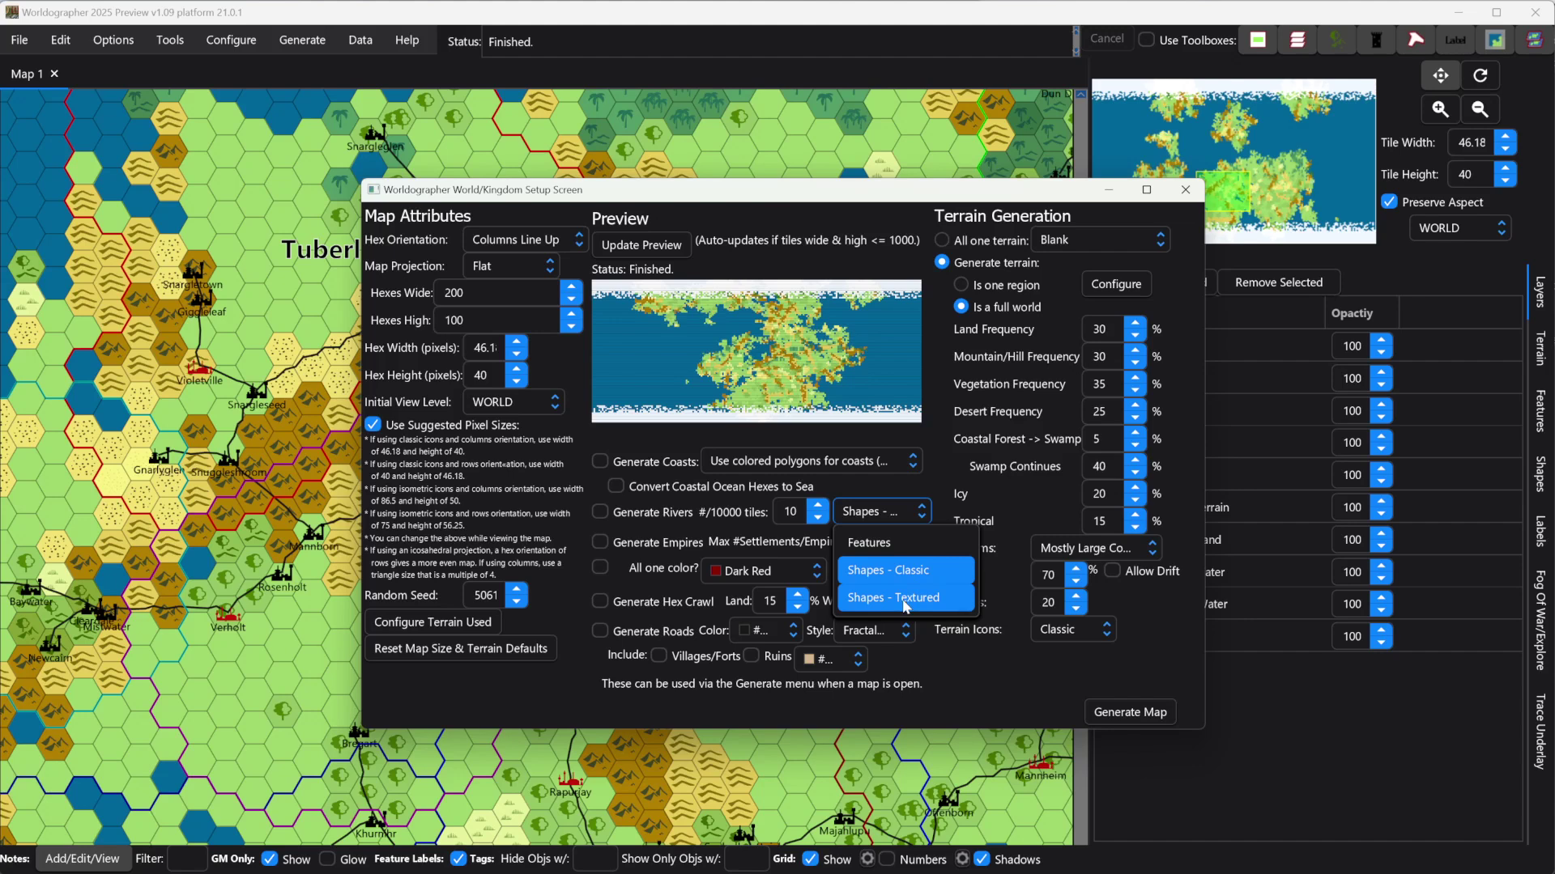
pyautogui.click(960, 673)
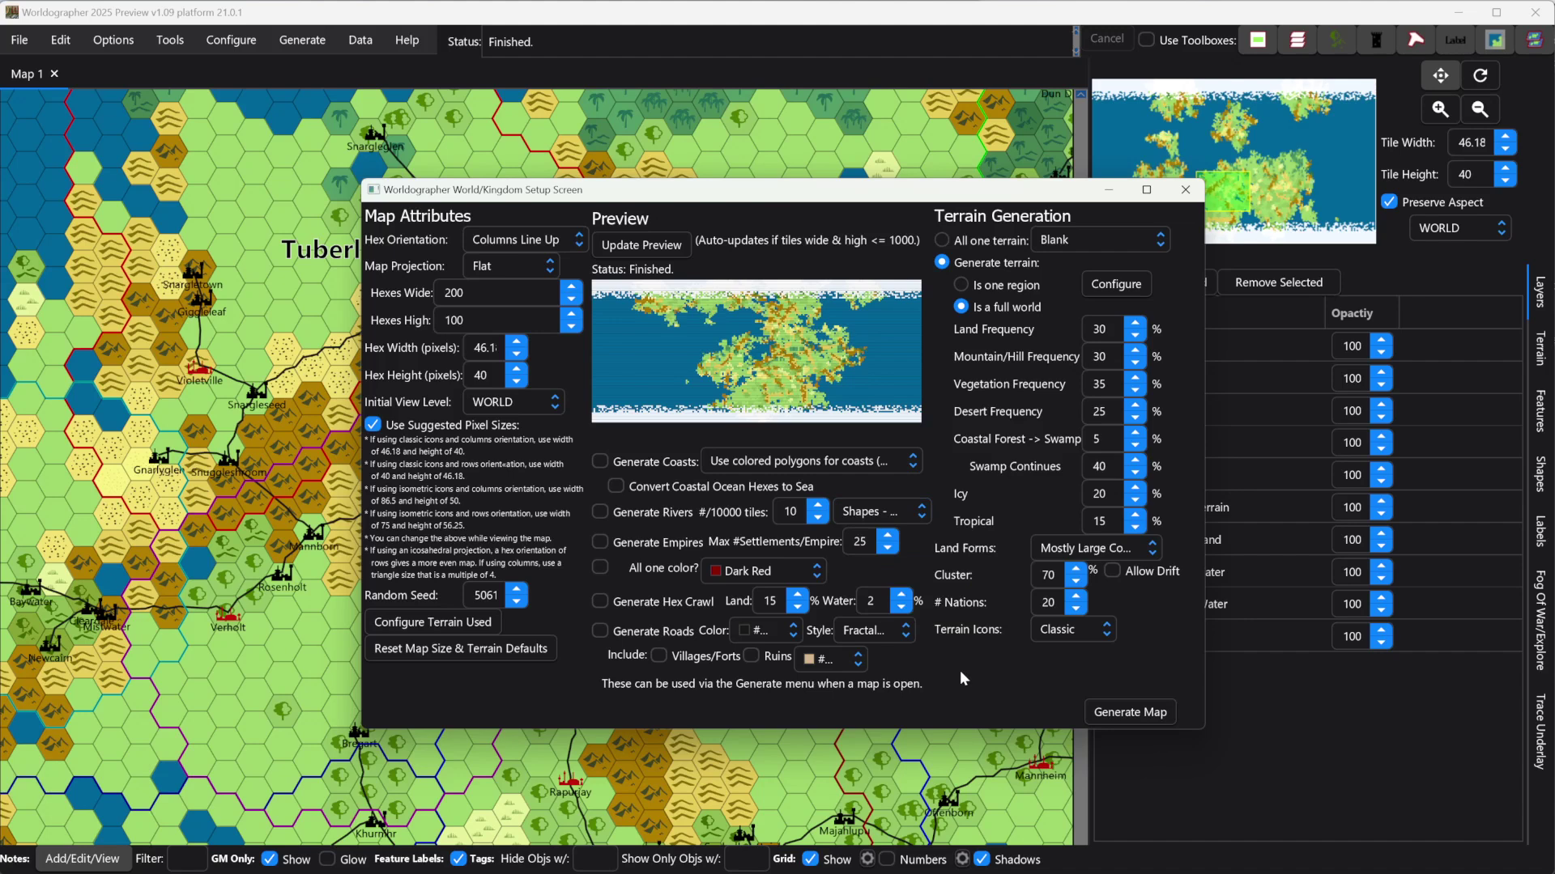
# Enable generating coasts with coastal ocean hexes converted to sea, rivers, empires all in one color, hex crawl and roads.
pyautogui.click(600, 460)
pyautogui.click(616, 486)
pyautogui.click(600, 512)
pyautogui.click(600, 541)
pyautogui.click(600, 567)
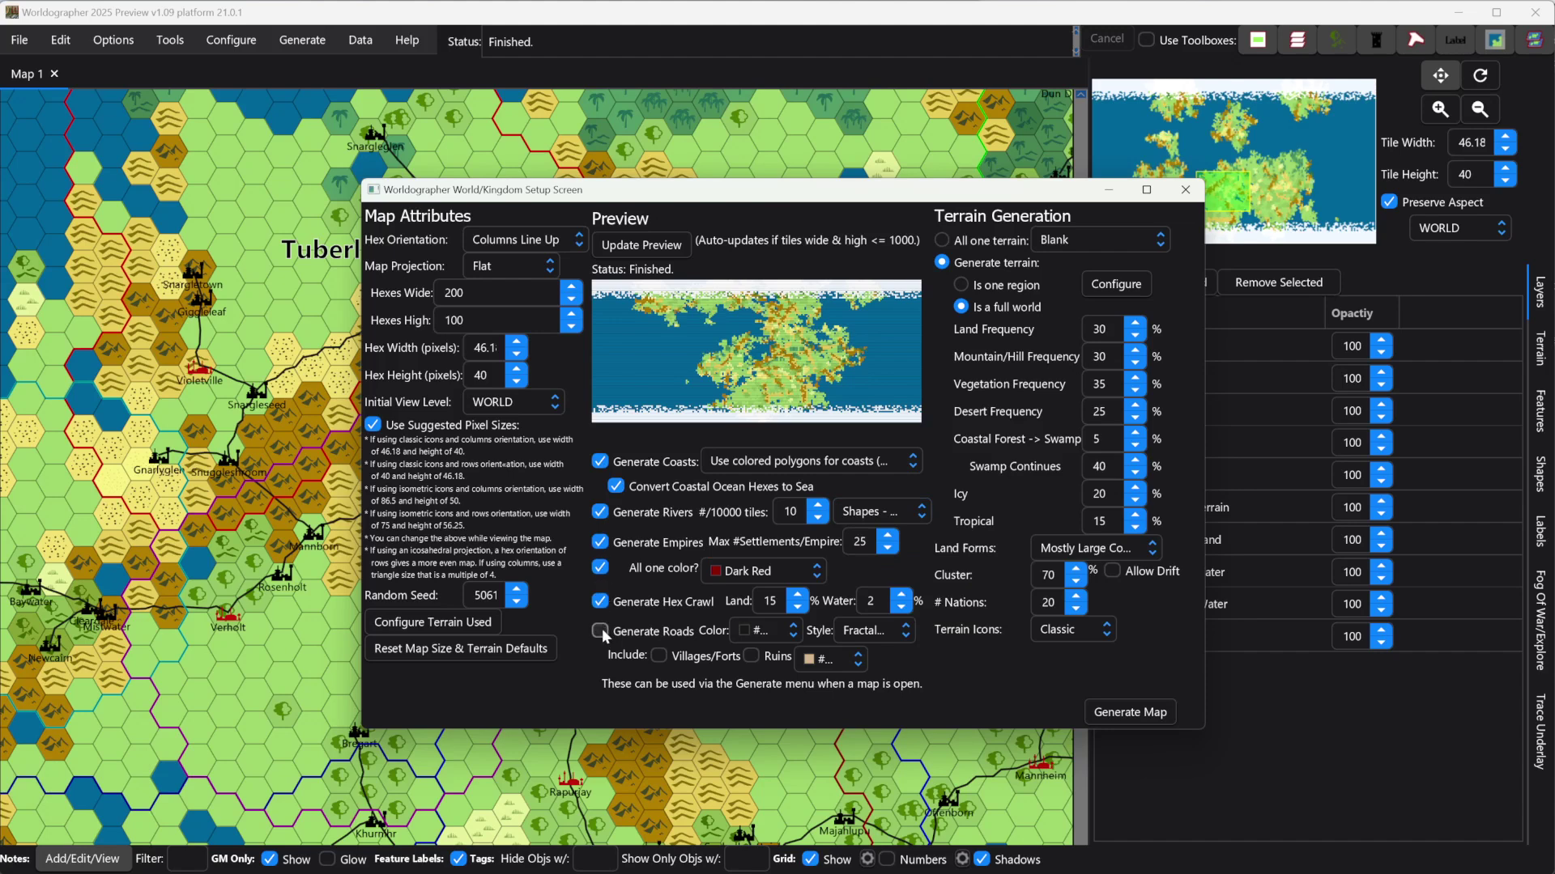
pyautogui.click(601, 630)
# Set the maximum number of settlements per empire to 15.
pyautogui.click(886, 548)
pyautogui.click(886, 550)
pyautogui.click(886, 551)
pyautogui.click(886, 550)
pyautogui.click(886, 551)
pyautogui.click(886, 551)
pyautogui.click(886, 551)
pyautogui.click(888, 551)
# Review the terrain types used for world generation, keep the classic set, and generate the map.
pyautogui.click(432, 624)
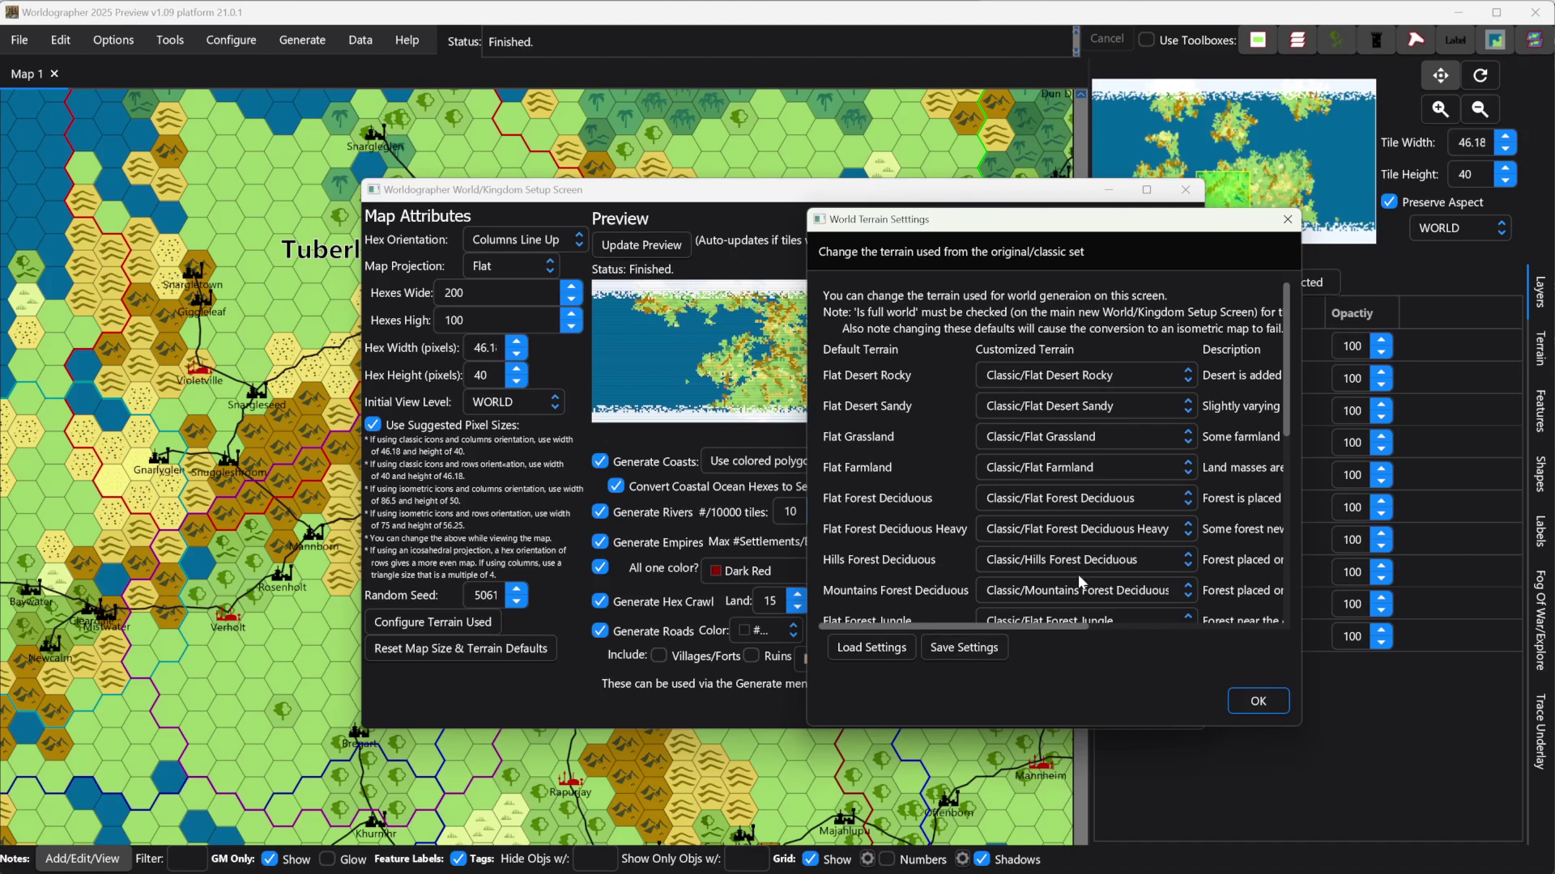
pyautogui.click(1260, 703)
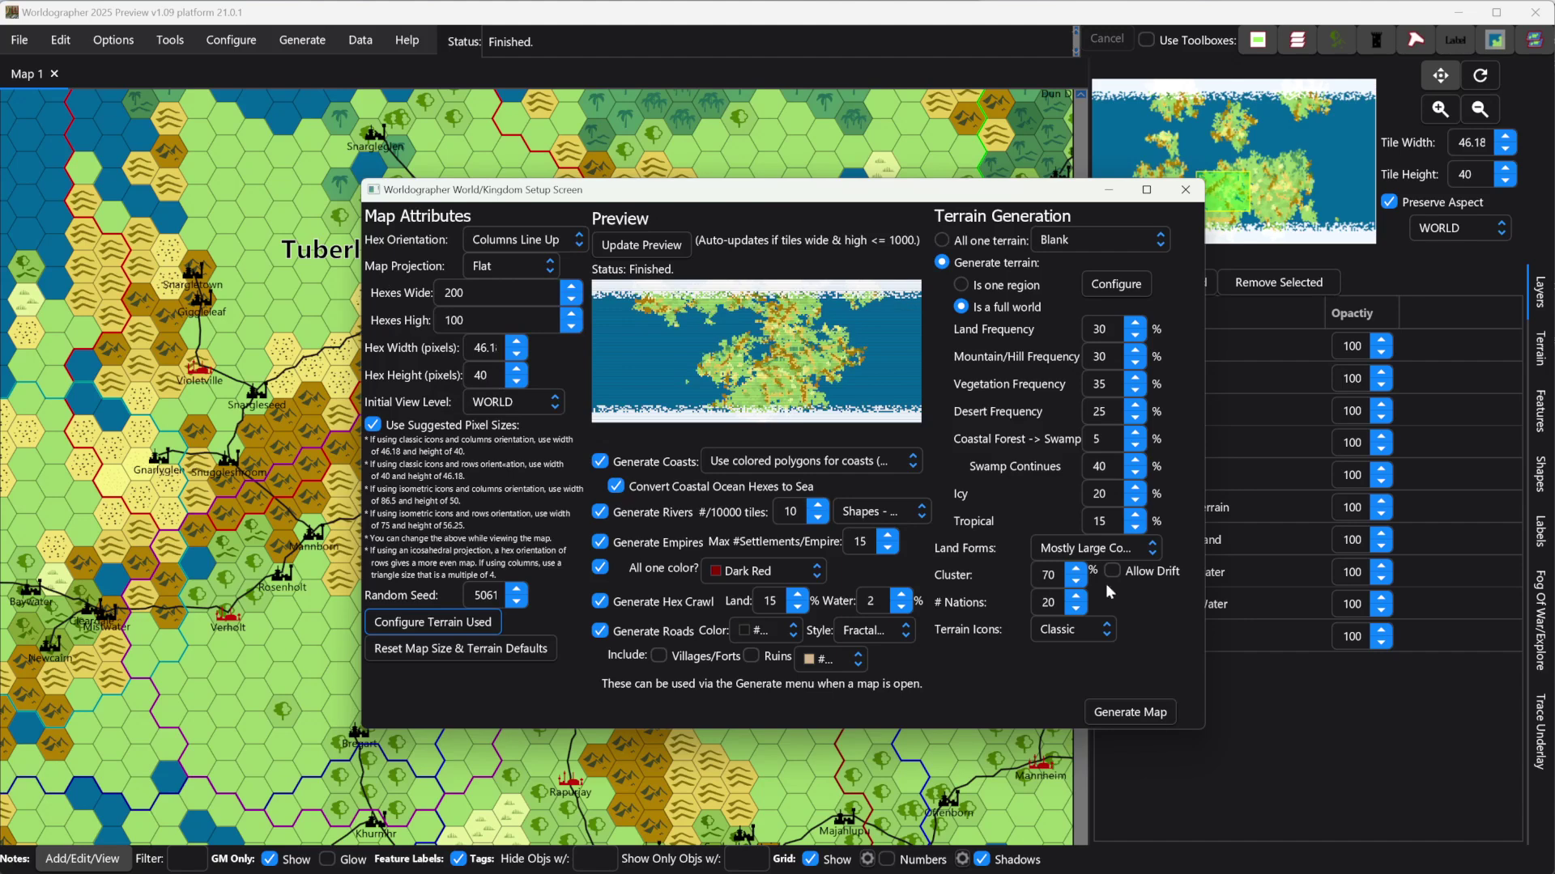
pyautogui.click(1146, 716)
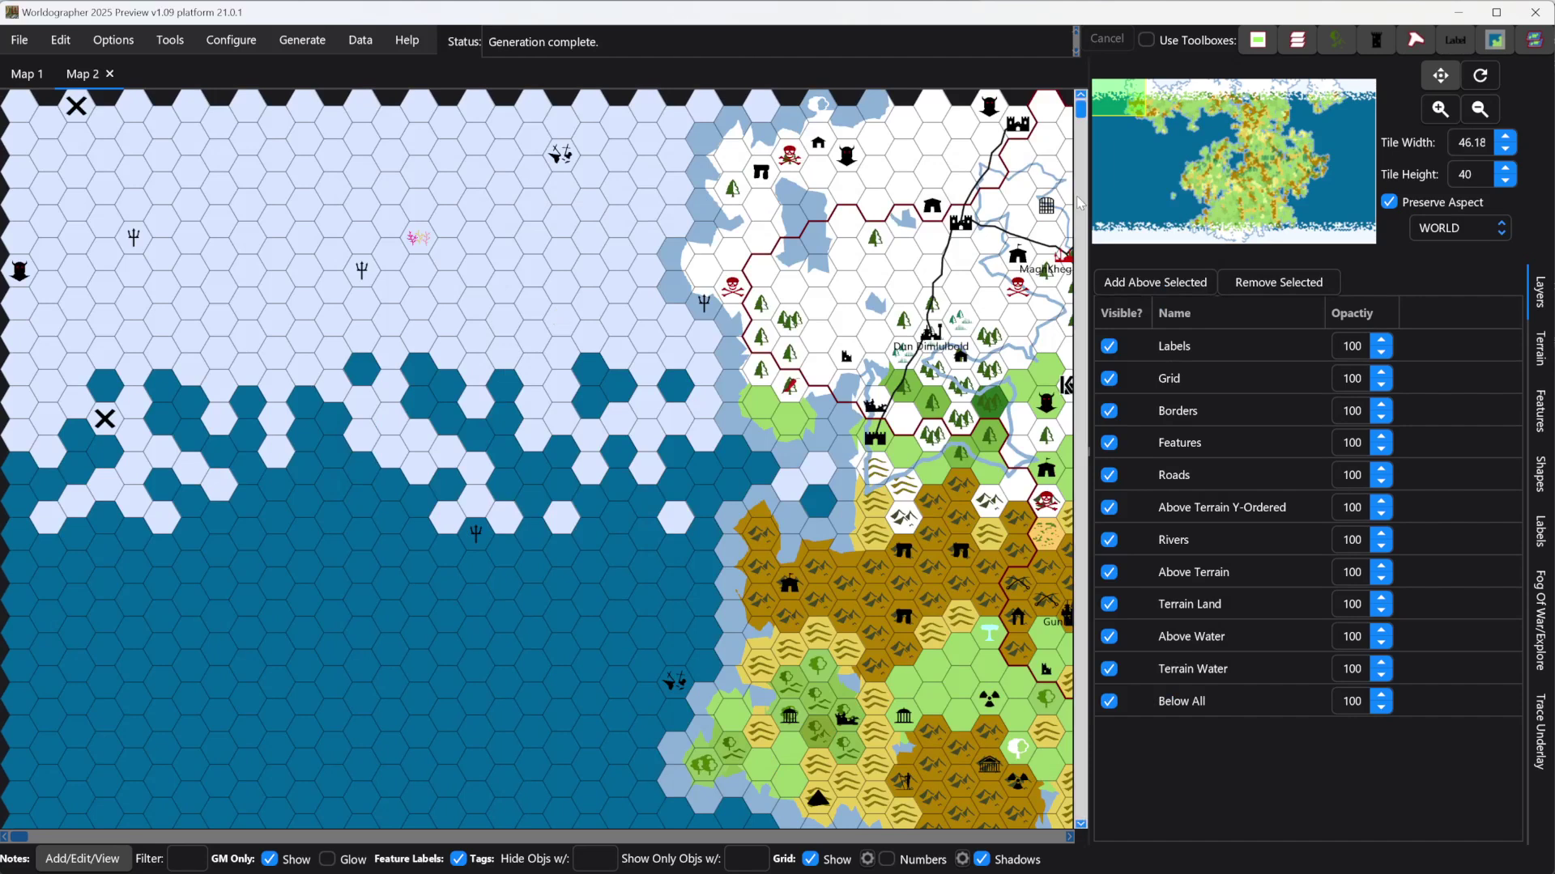
# Survey the newly generated world map across the central continent toward its eastern interior.
pyautogui.moveTo(1131, 116); pyautogui.dragTo(1222, 164)
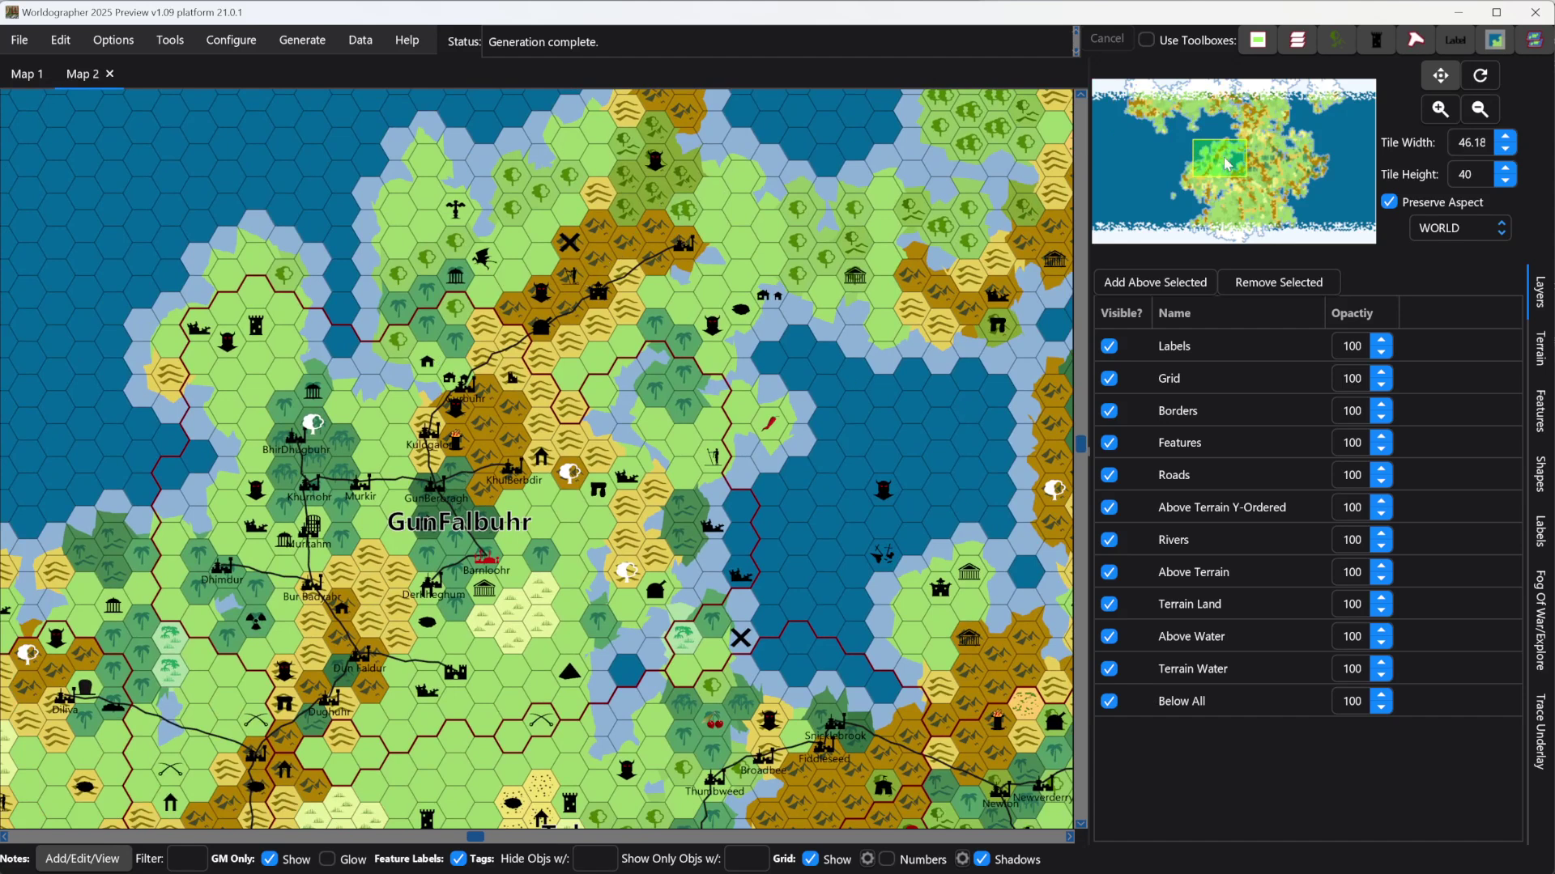
pyautogui.moveTo(1224, 162); pyautogui.dragTo(1240, 174)
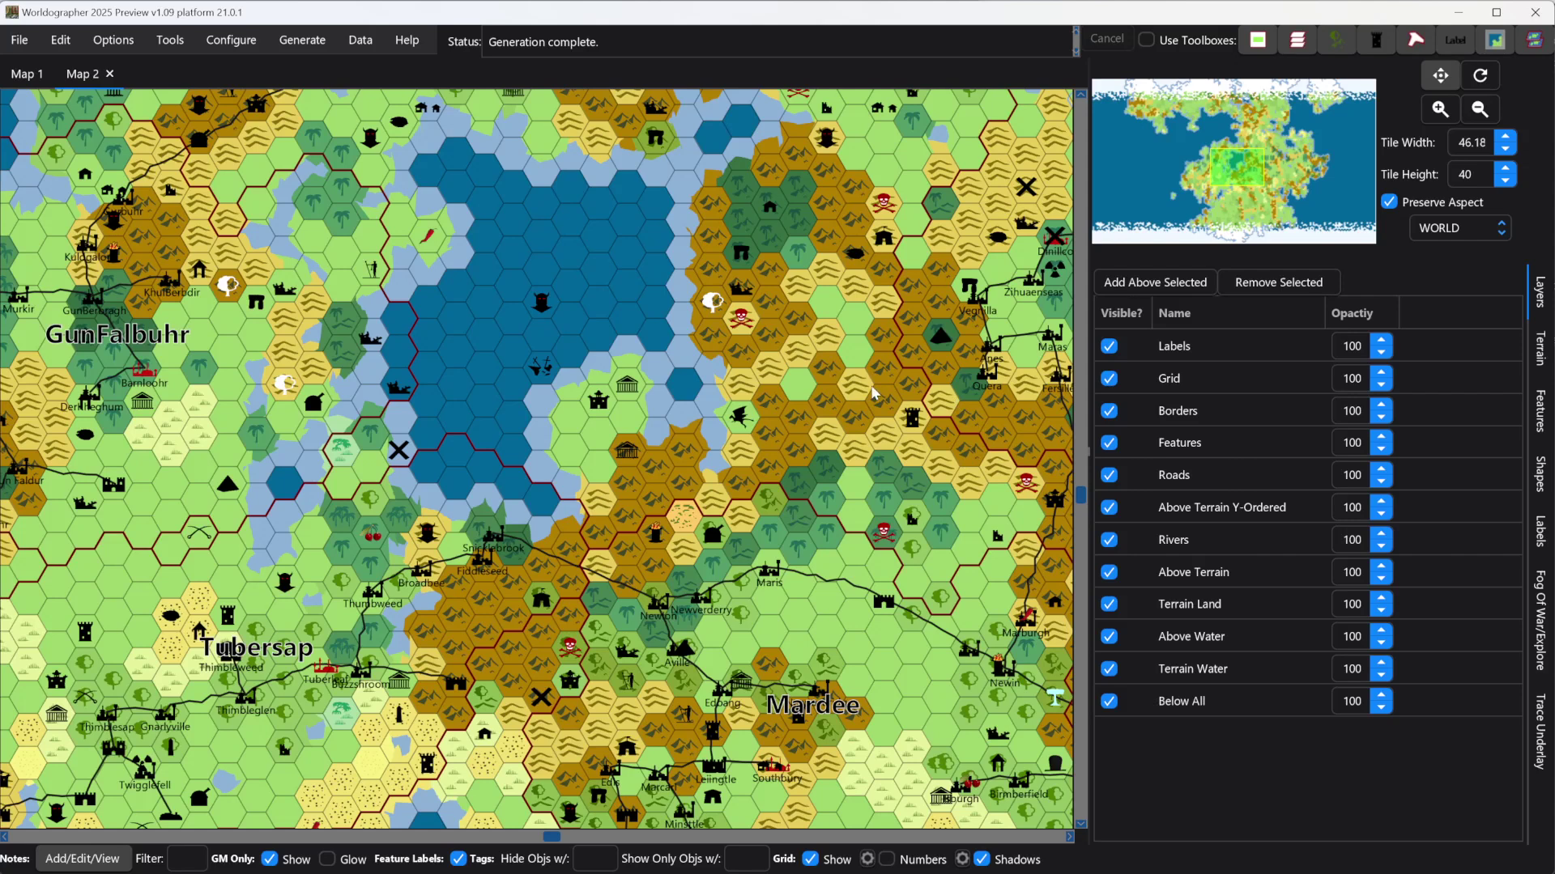
pyautogui.moveTo(1247, 180); pyautogui.dragTo(1250, 188)
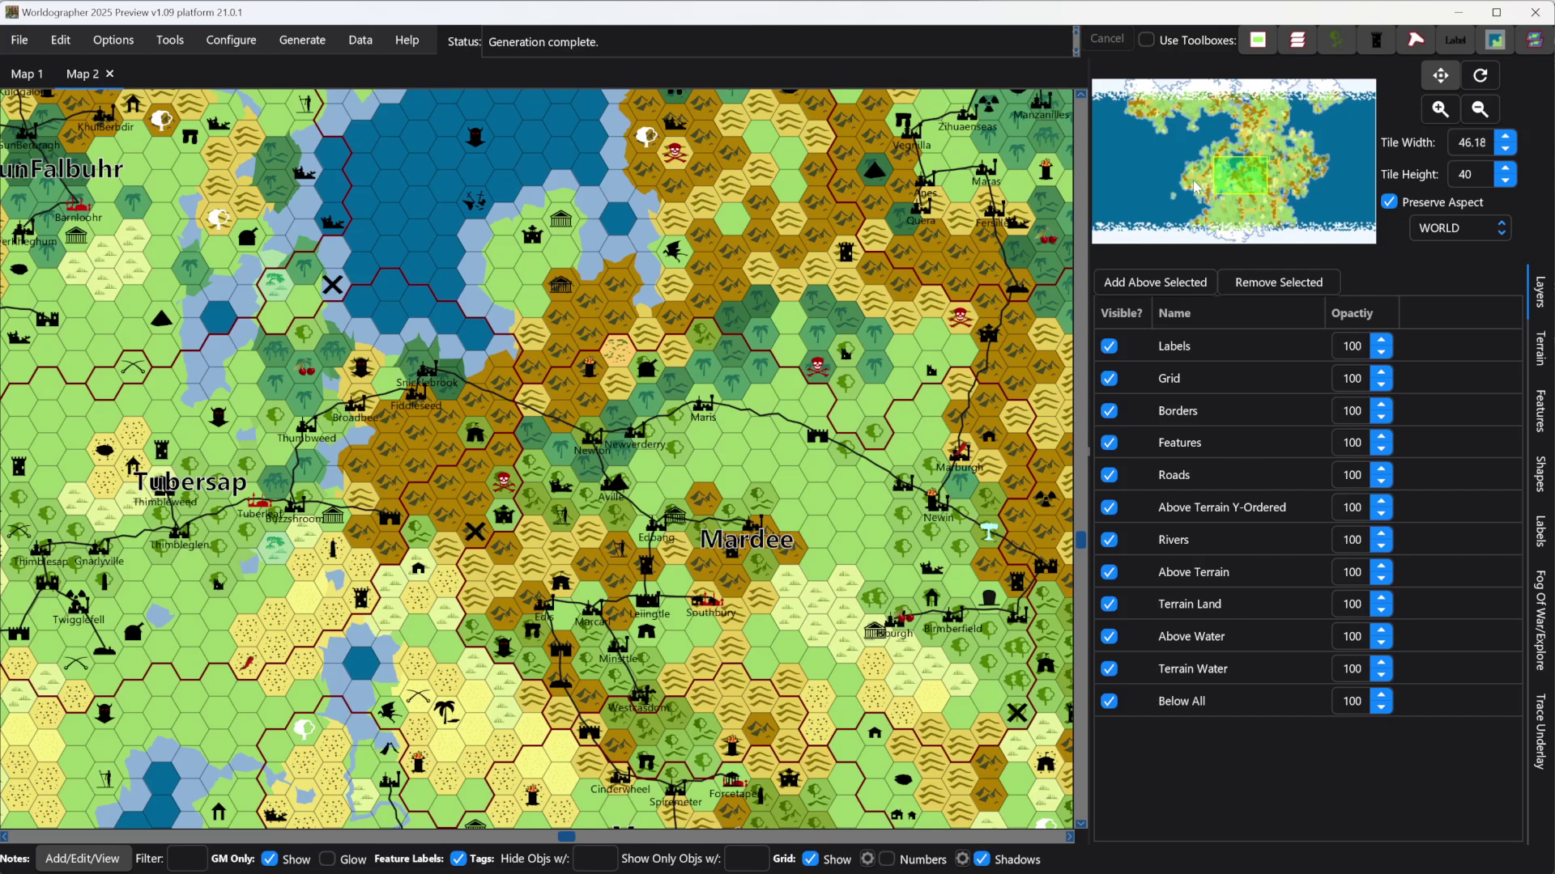
pyautogui.moveTo(1249, 182); pyautogui.dragTo(1283, 182)
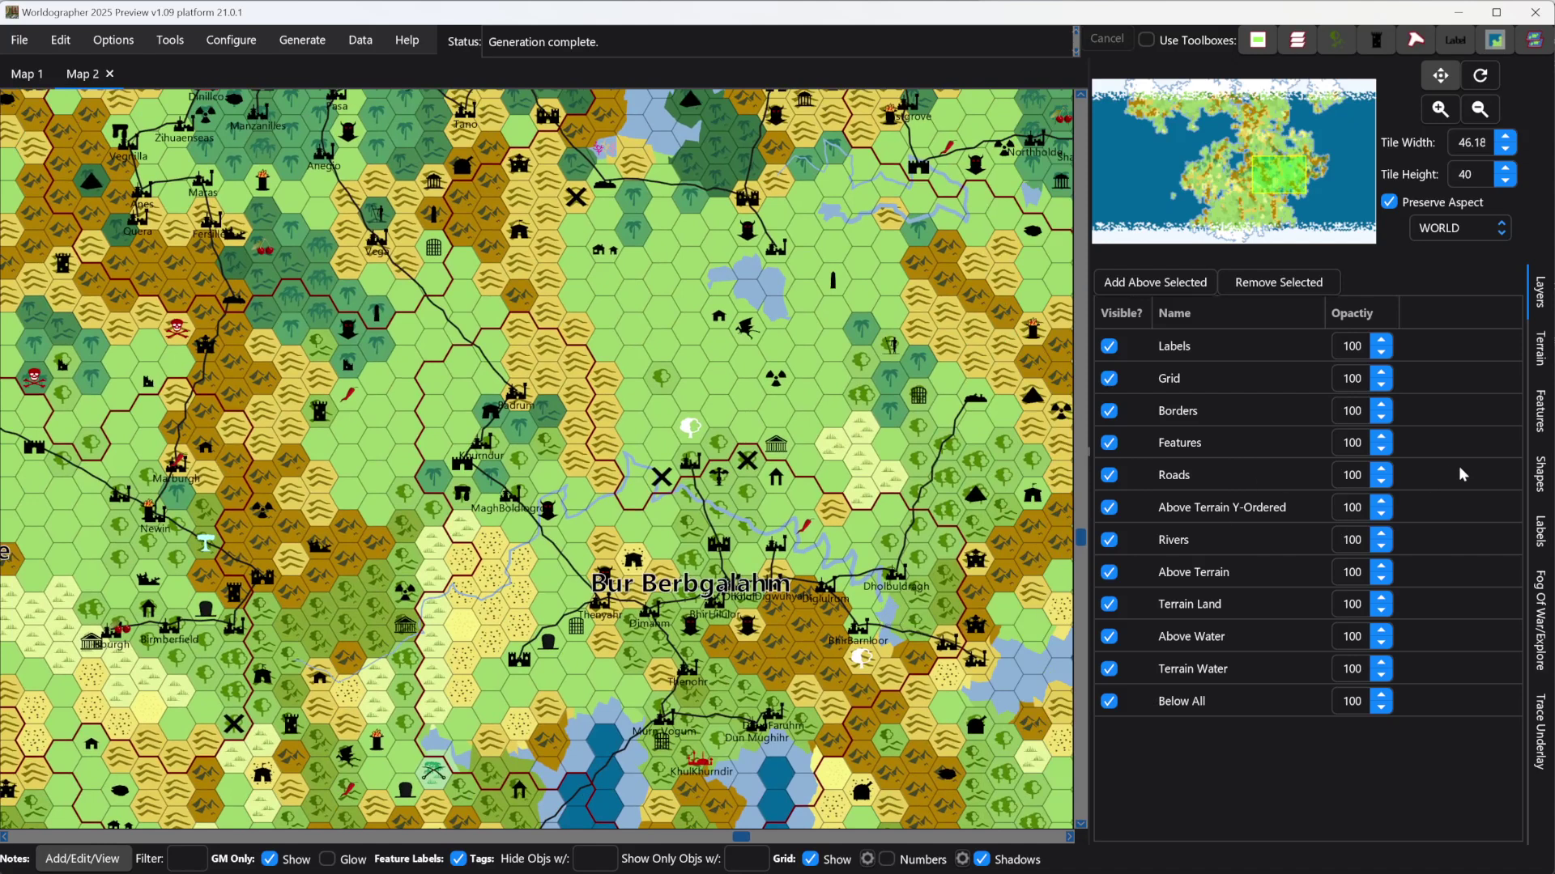
# Select river shapes near Dholbuldragh, examine their stroke and layer properties, and stop selecting.
pyautogui.click(1537, 478)
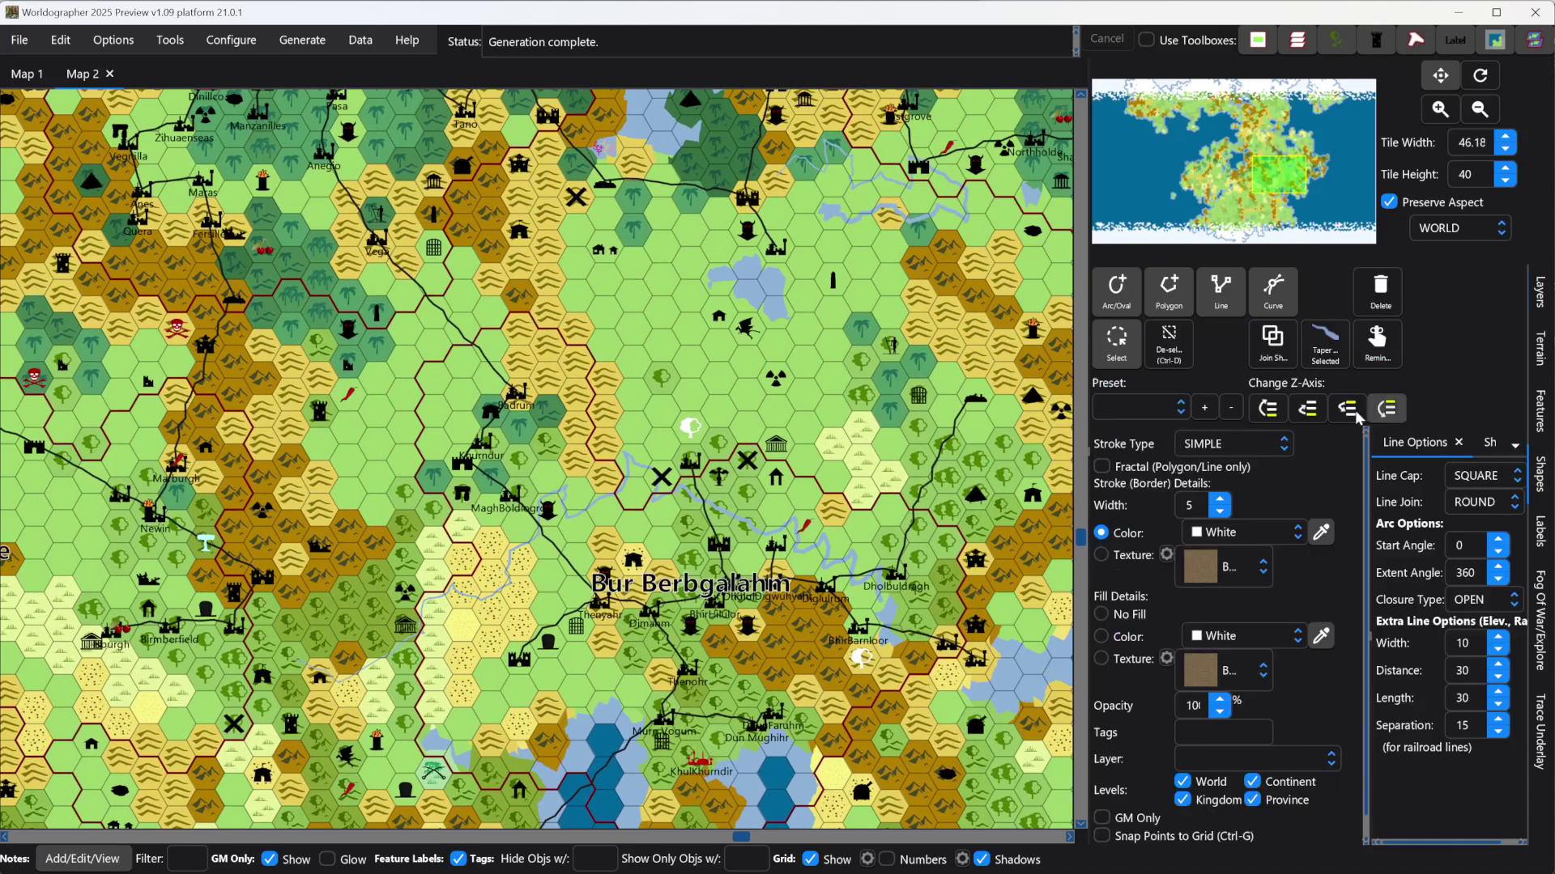
pyautogui.click(1119, 345)
pyautogui.click(863, 589)
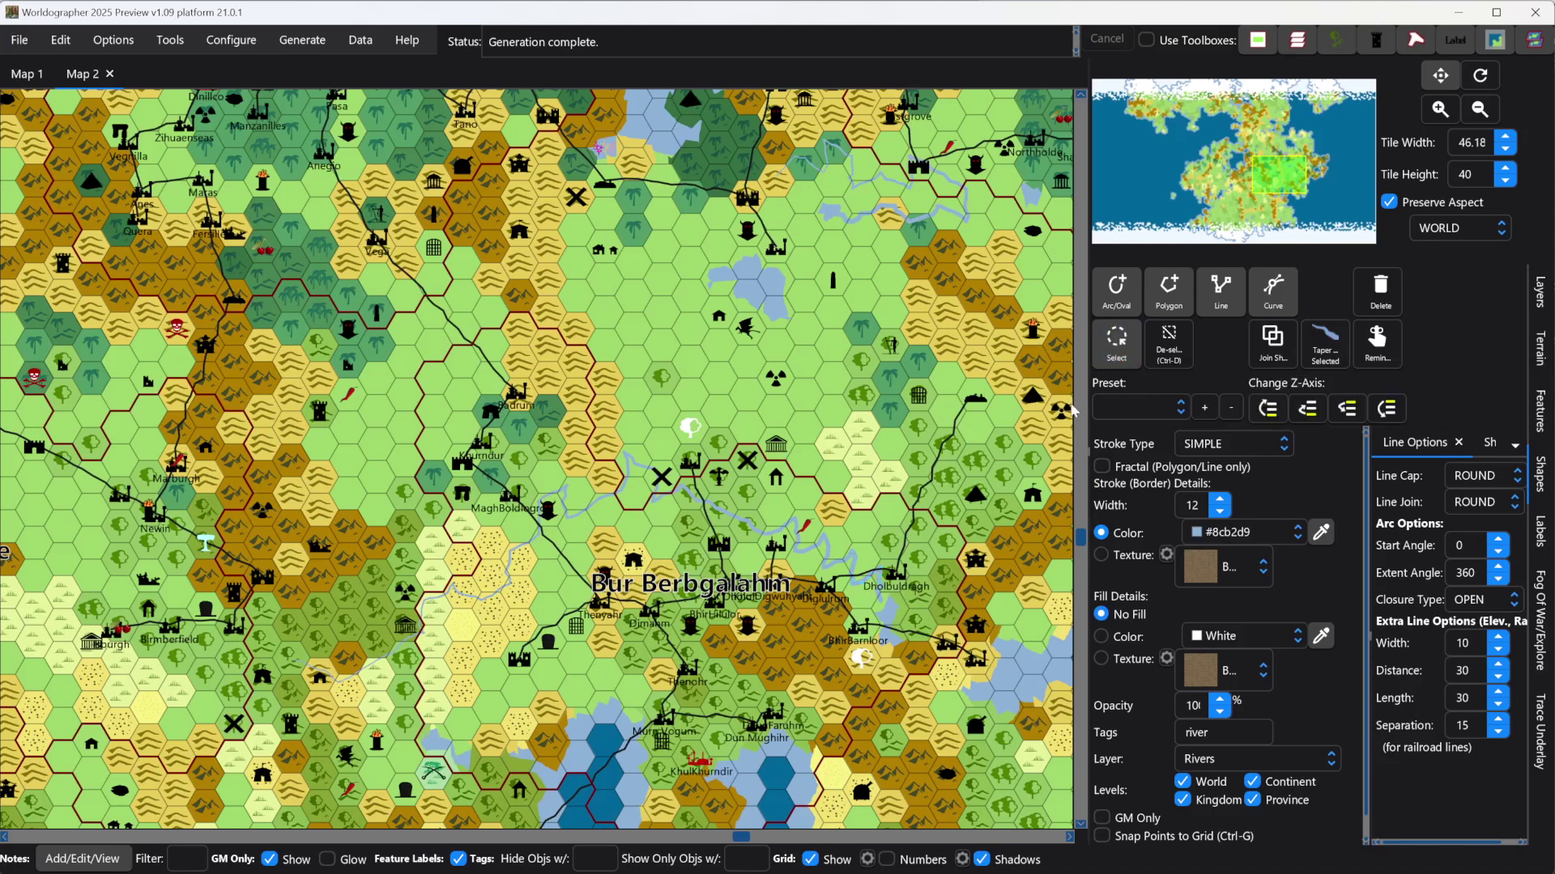
pyautogui.click(1106, 357)
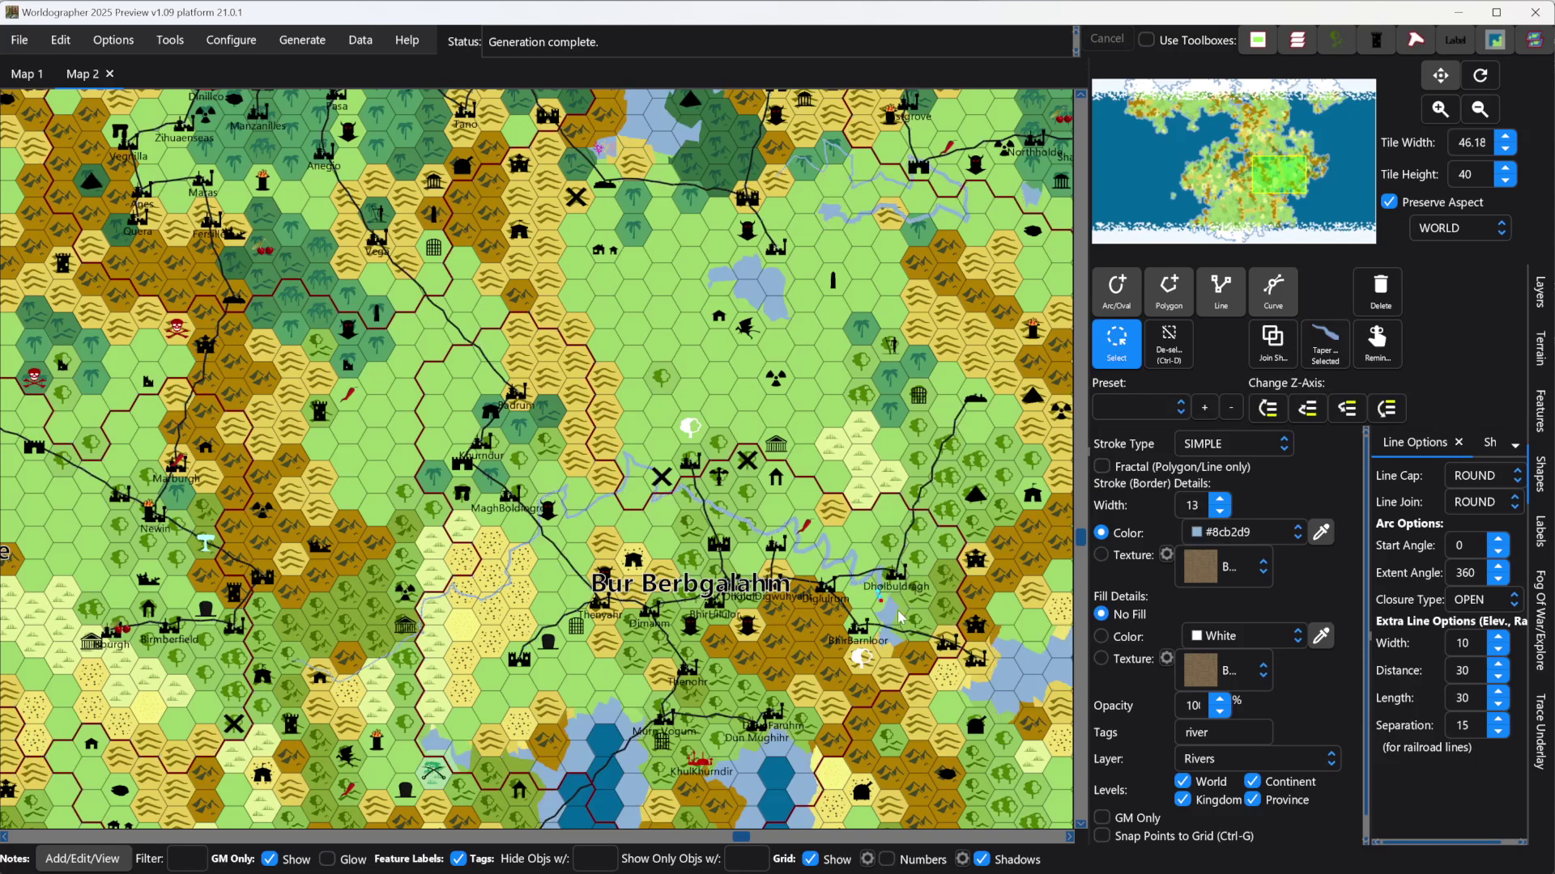
pyautogui.scroll(3, 882, 608)
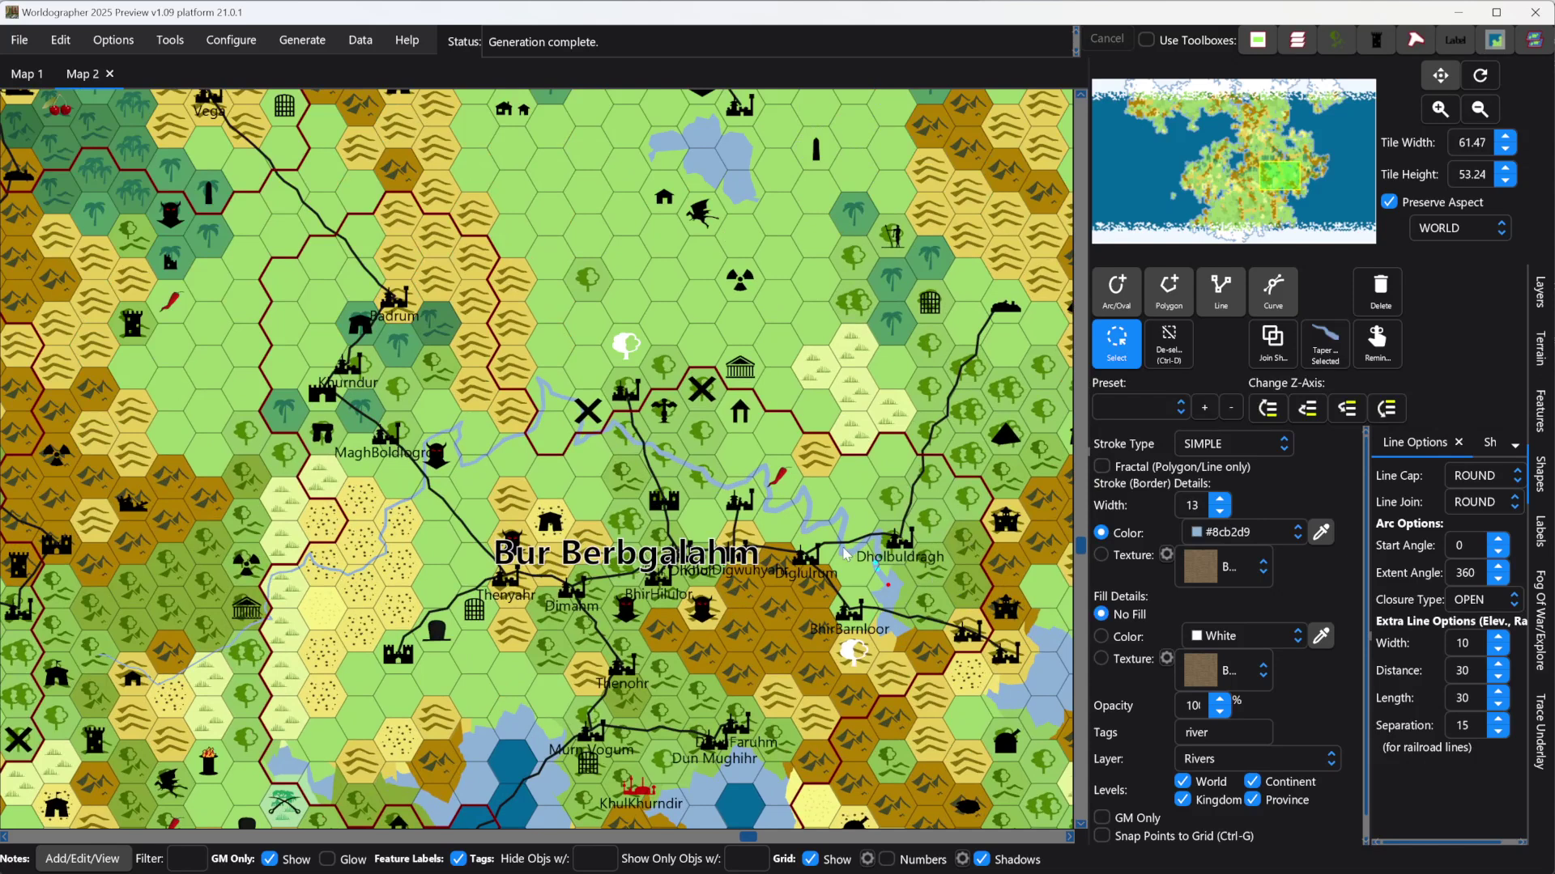
pyautogui.scroll(-1, 809, 539)
pyautogui.scroll(-2, 797, 530)
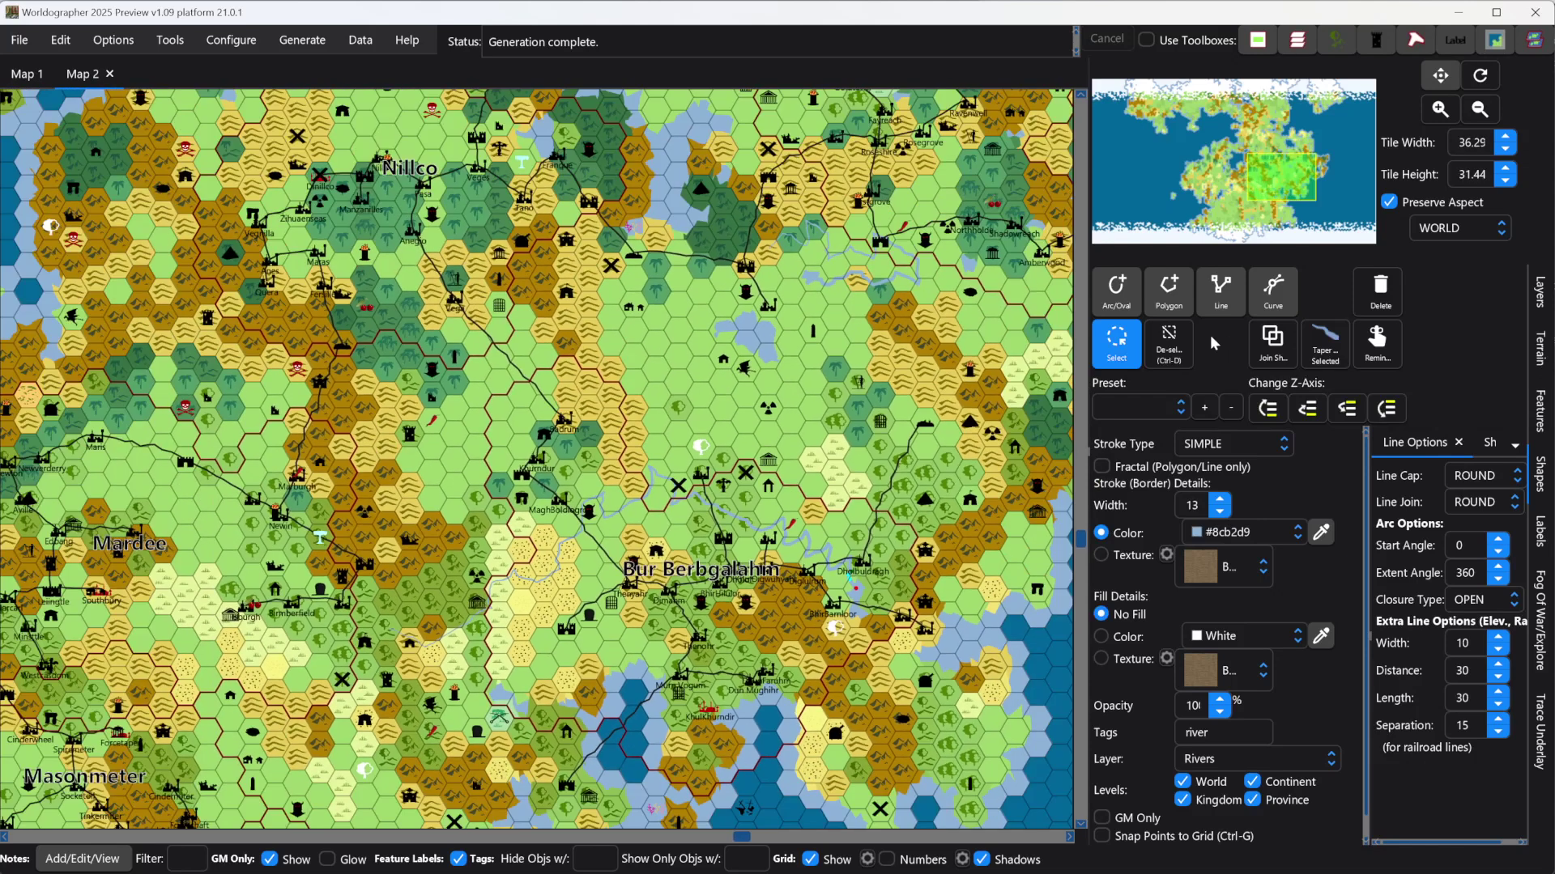
pyautogui.click(1126, 357)
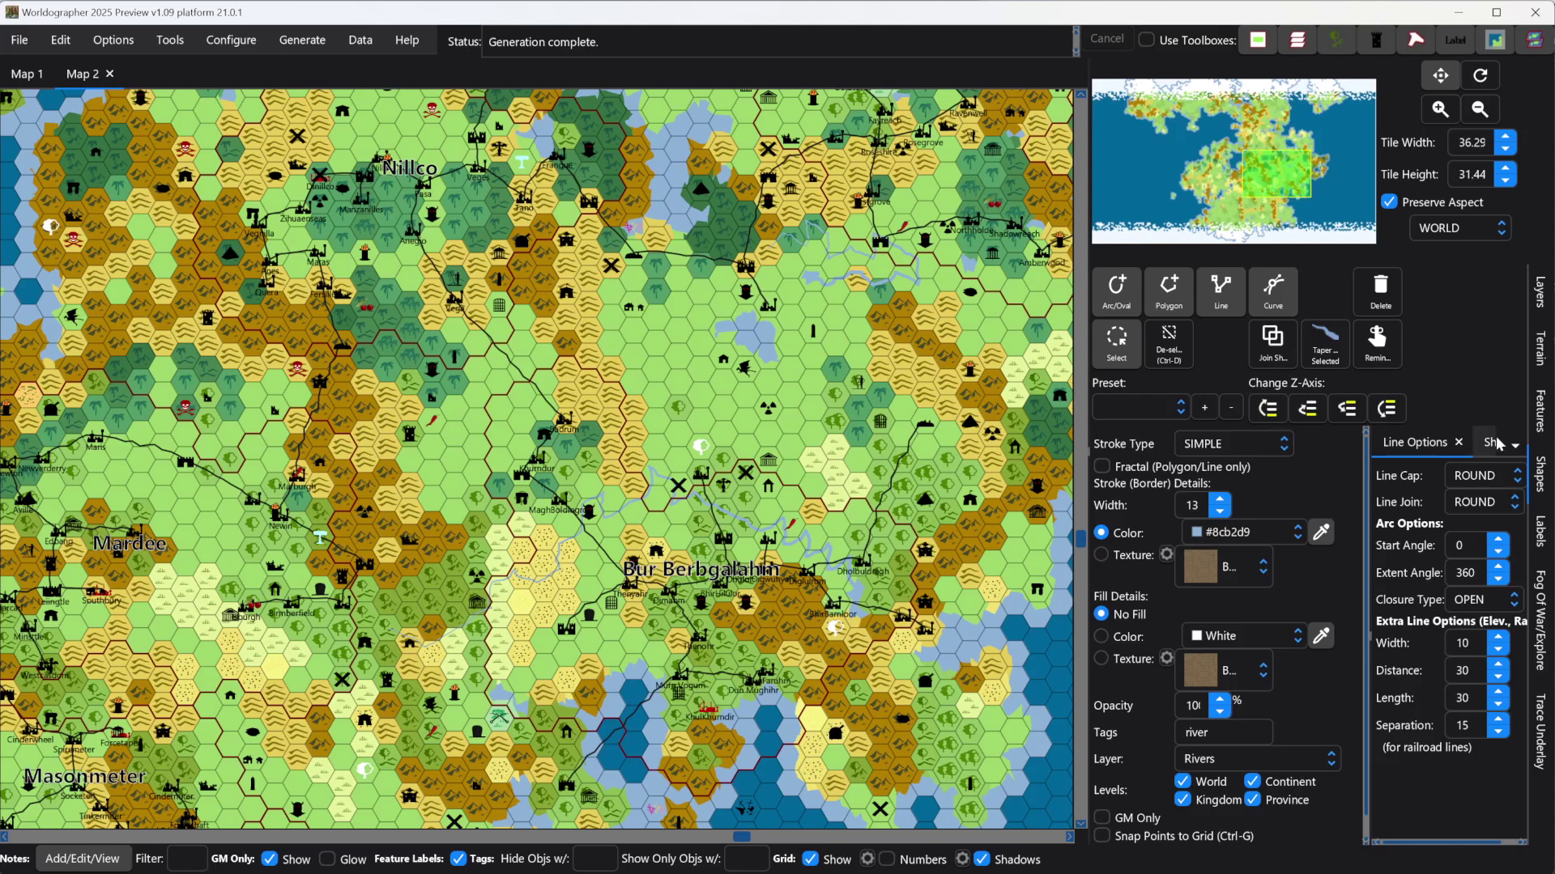
# Choose the deciduous forest tile and browse the Classic terrain palette.
pyautogui.click(1538, 355)
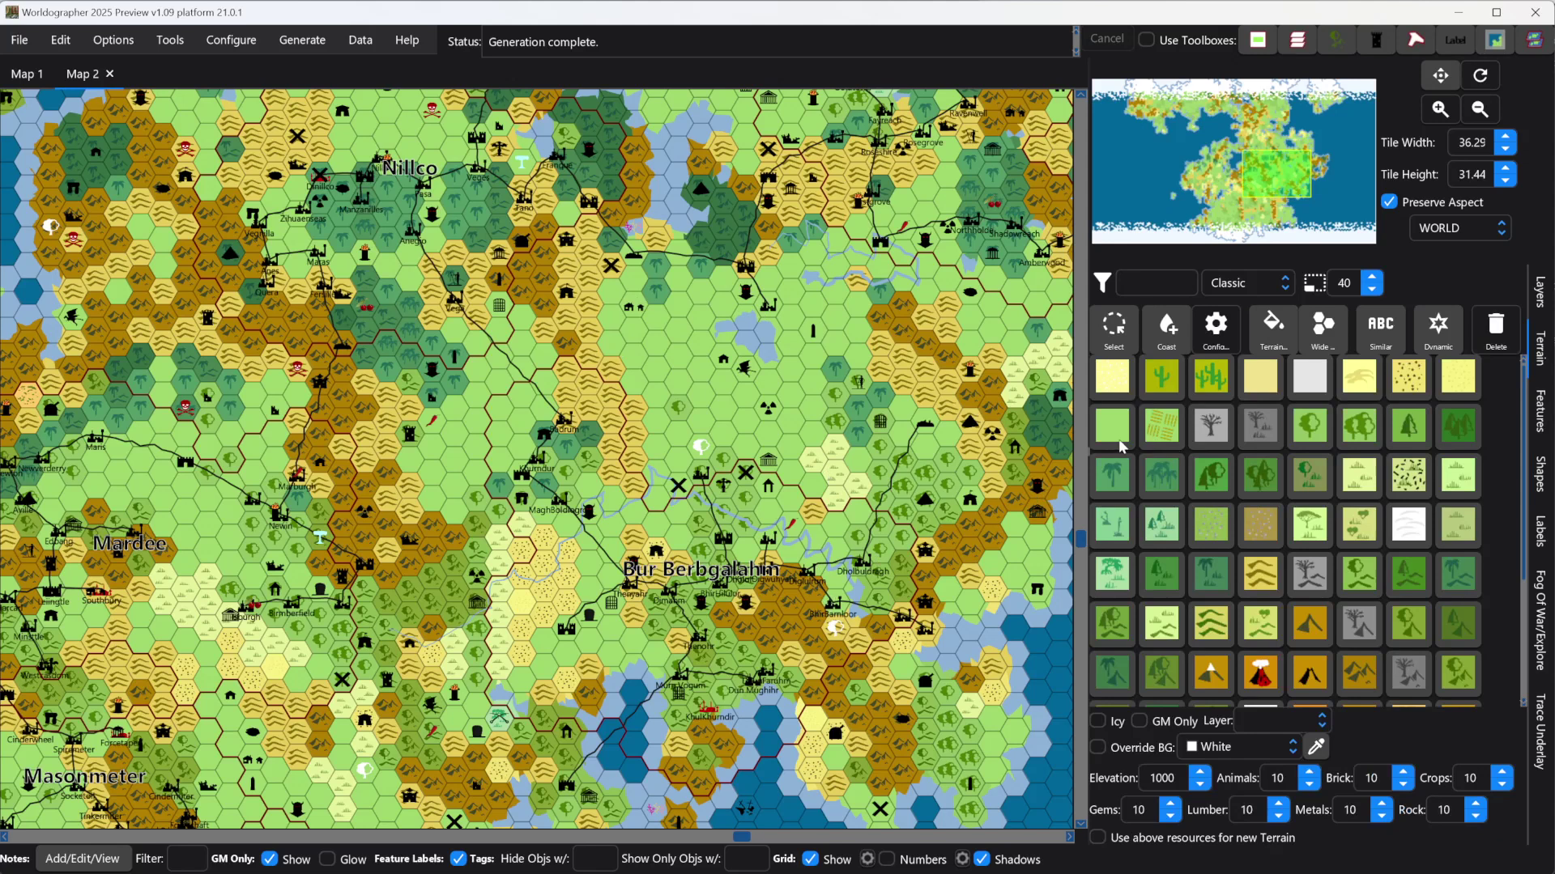
pyautogui.click(1310, 441)
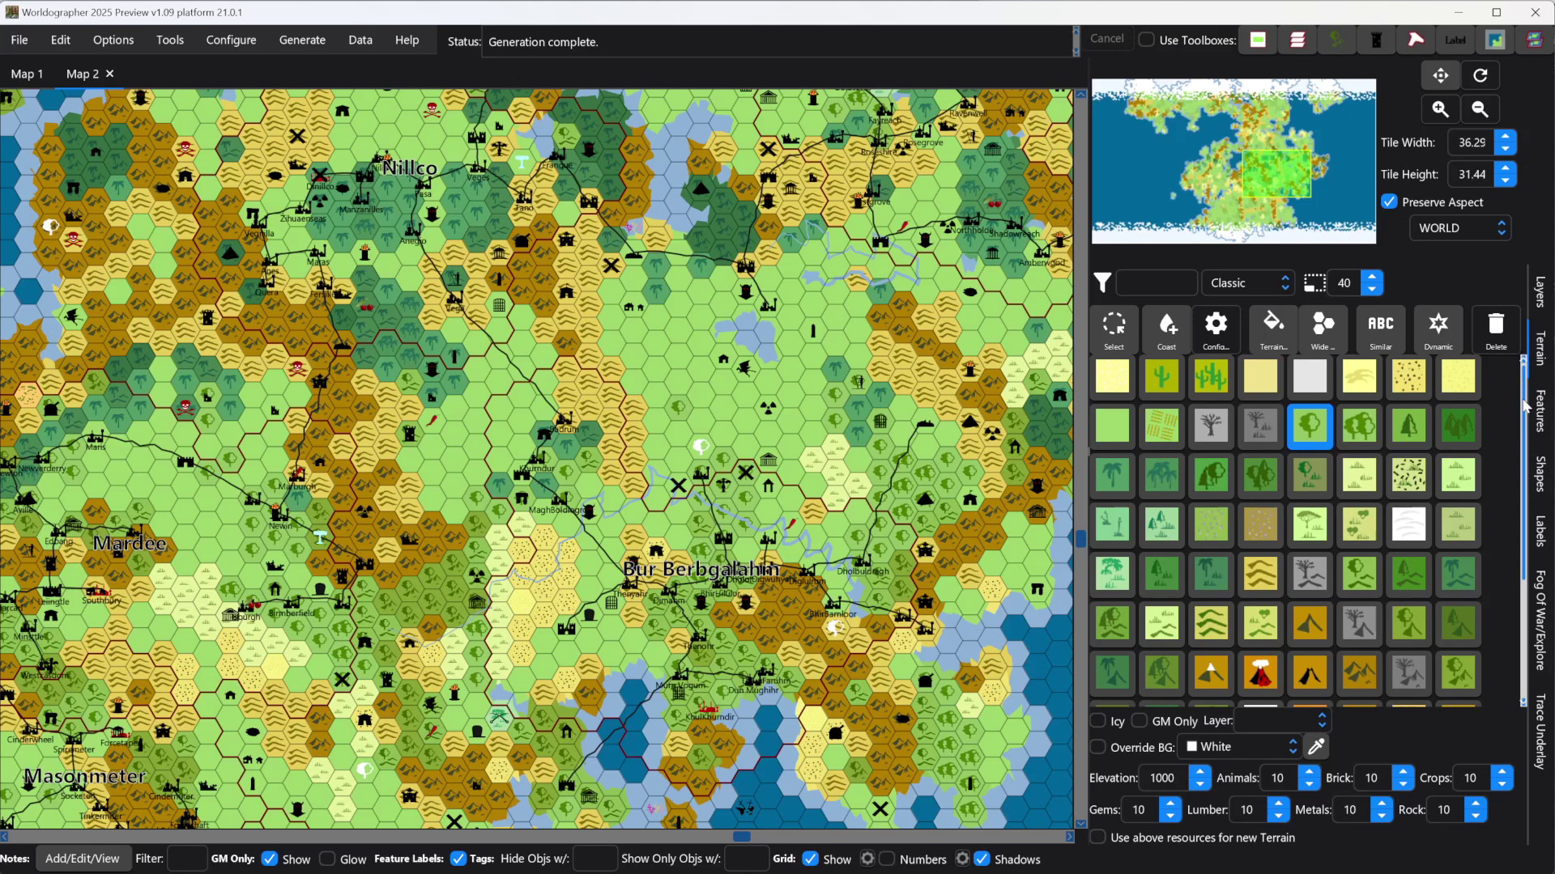
pyautogui.moveTo(1523, 405); pyautogui.dragTo(1539, 498)
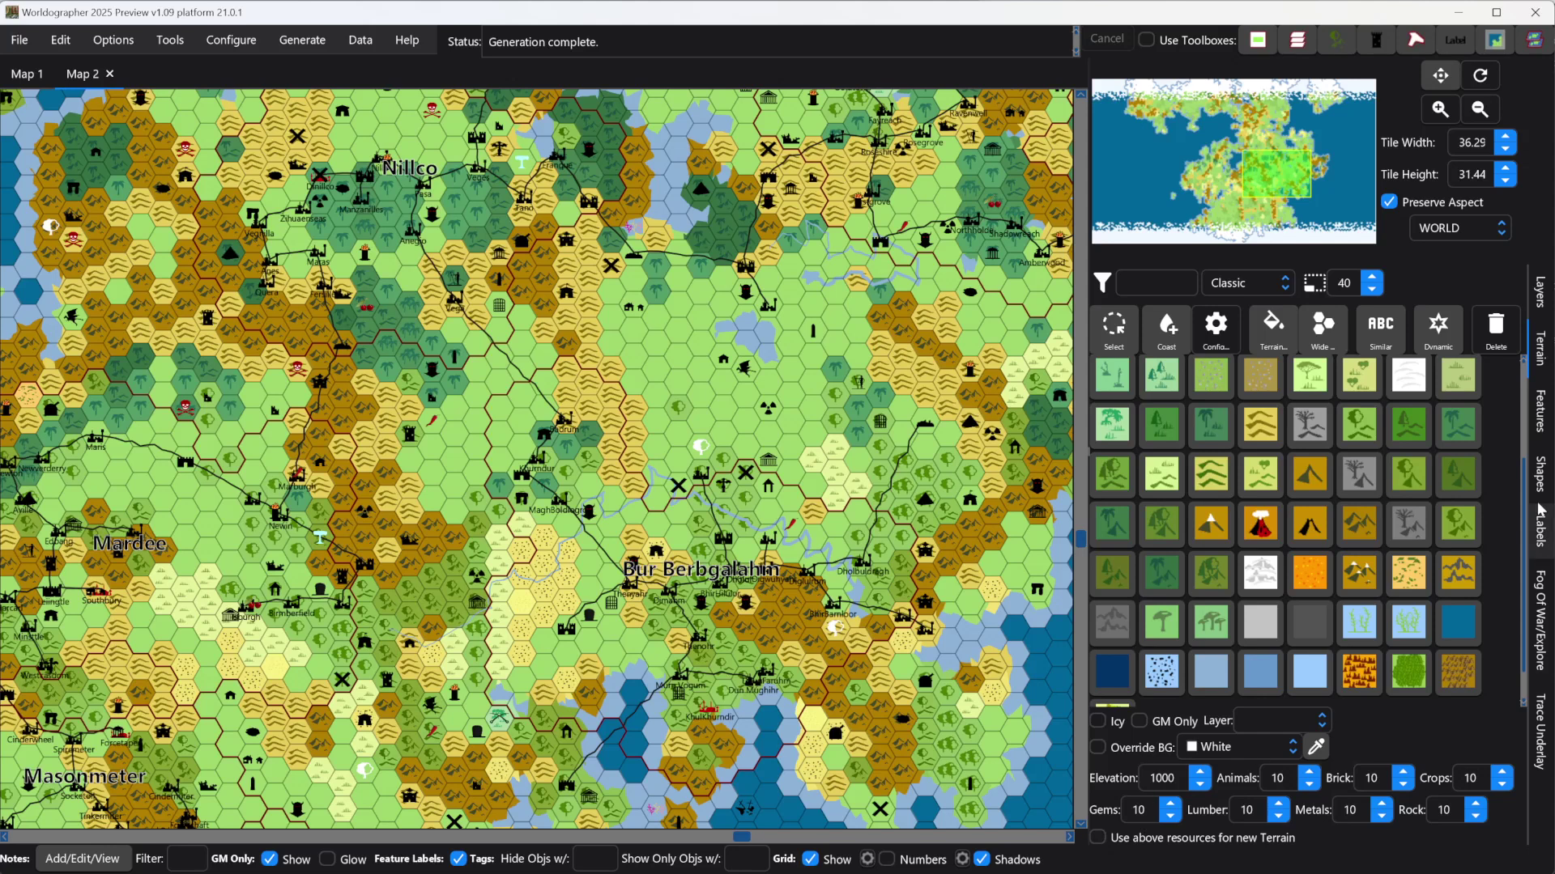
pyautogui.scroll(3, 1514, 410)
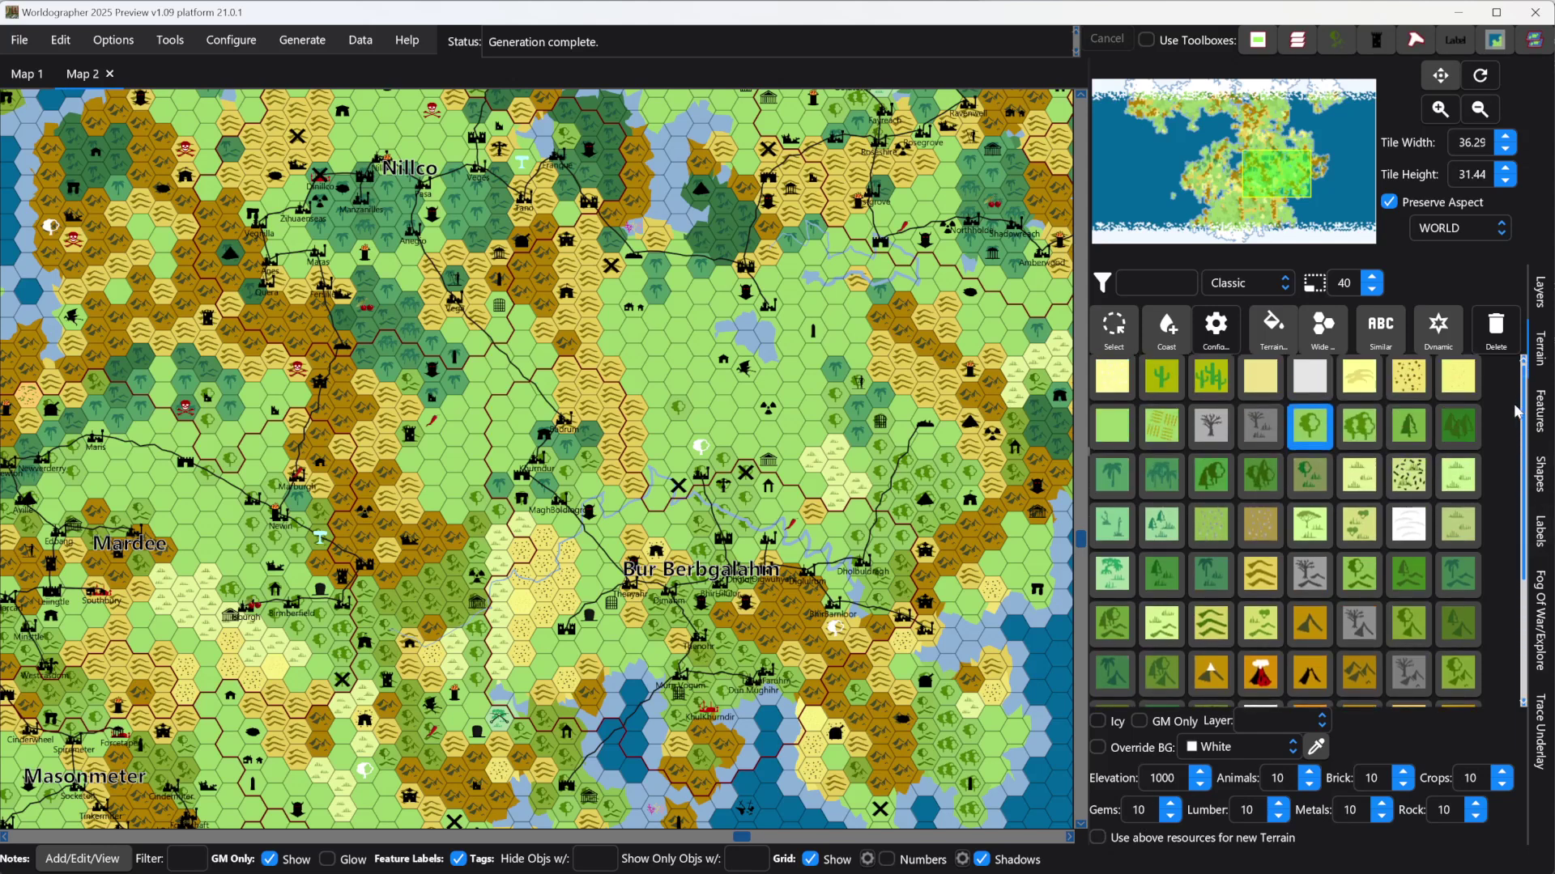
pyautogui.scroll(-2, 1510, 421)
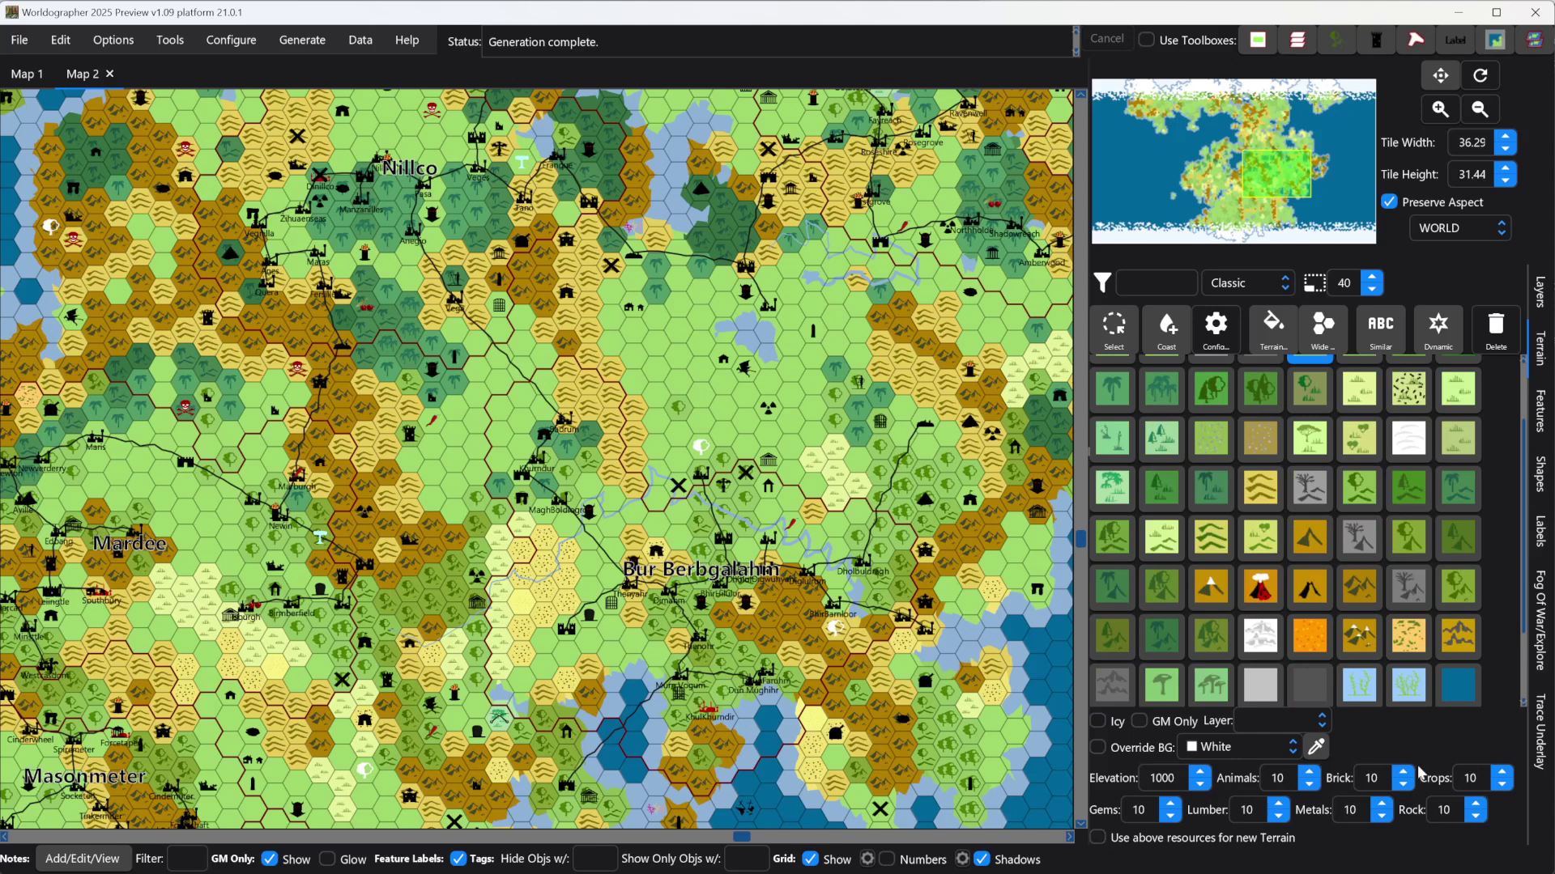
# Browse the Classic feature icons available for placing on the map.
pyautogui.click(1537, 422)
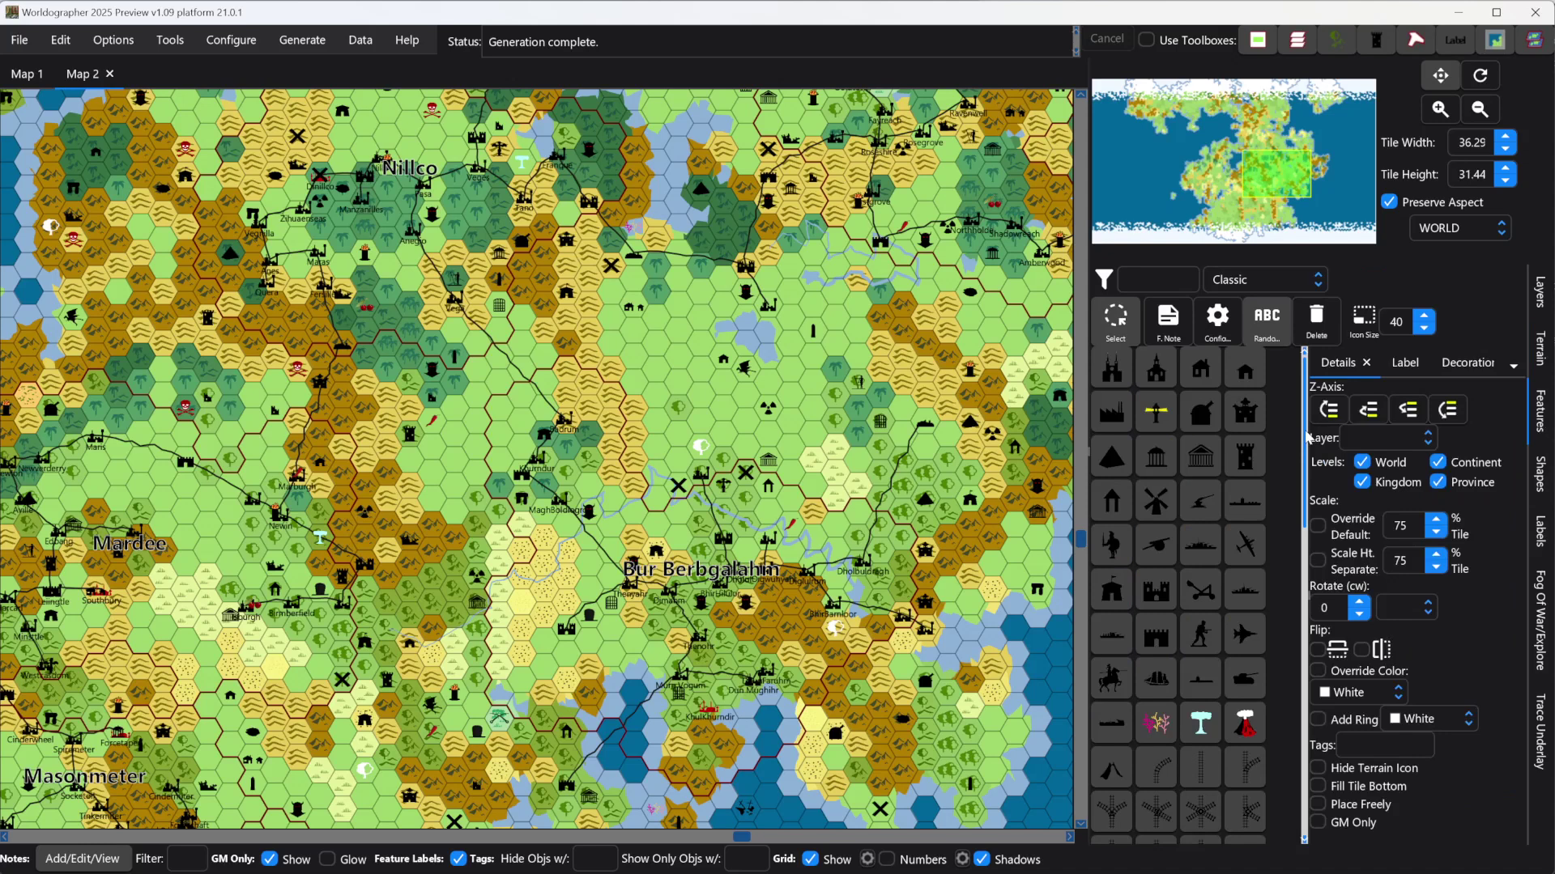
pyautogui.moveTo(1308, 437); pyautogui.dragTo(1299, 572)
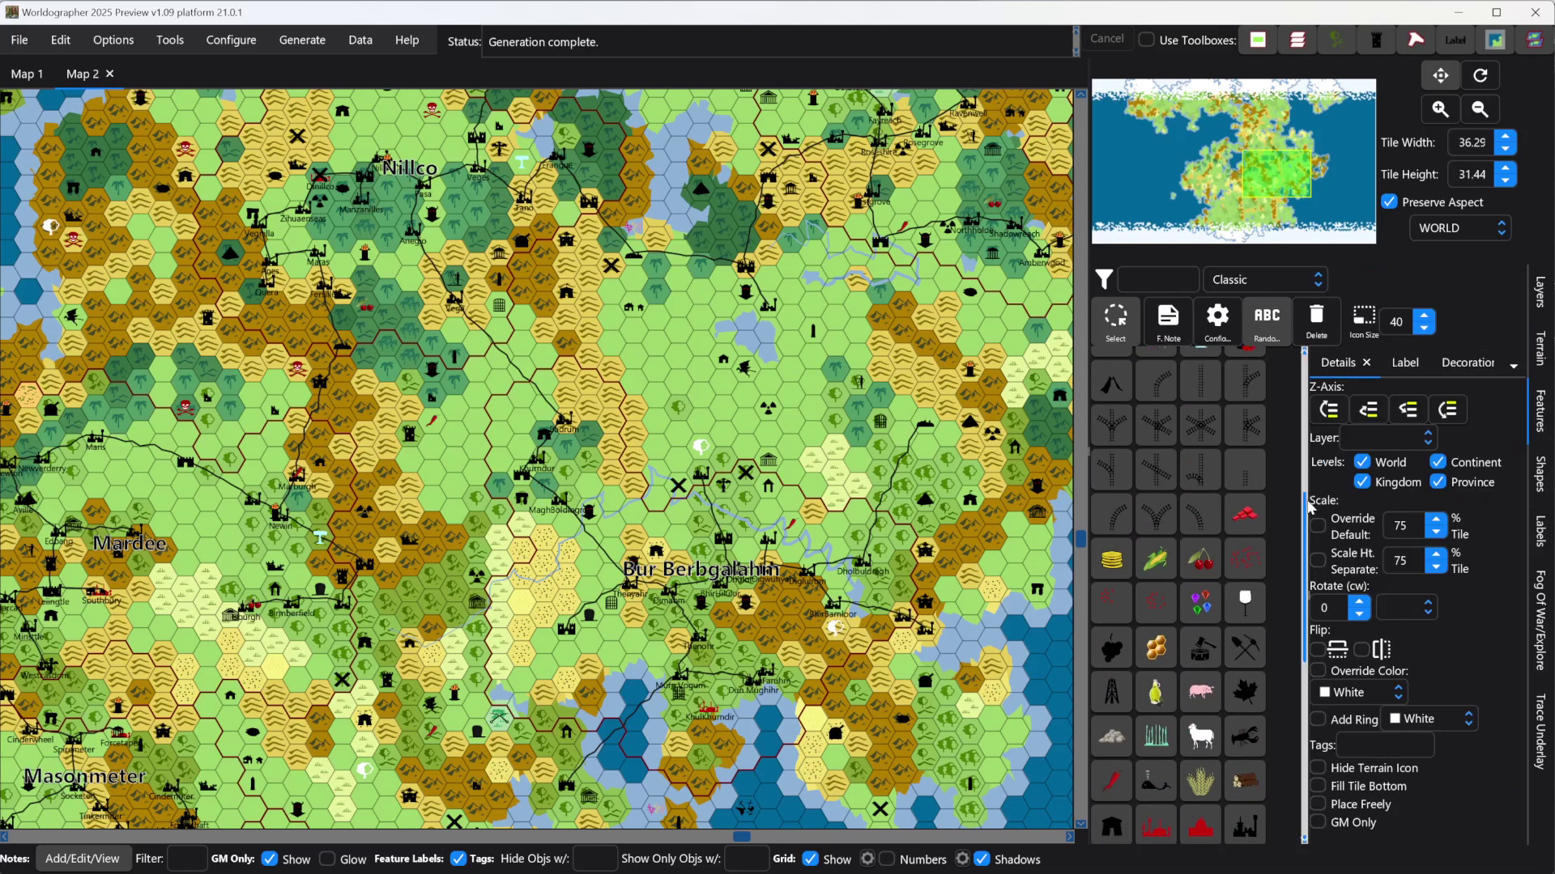
pyautogui.moveTo(1309, 508); pyautogui.dragTo(1310, 656)
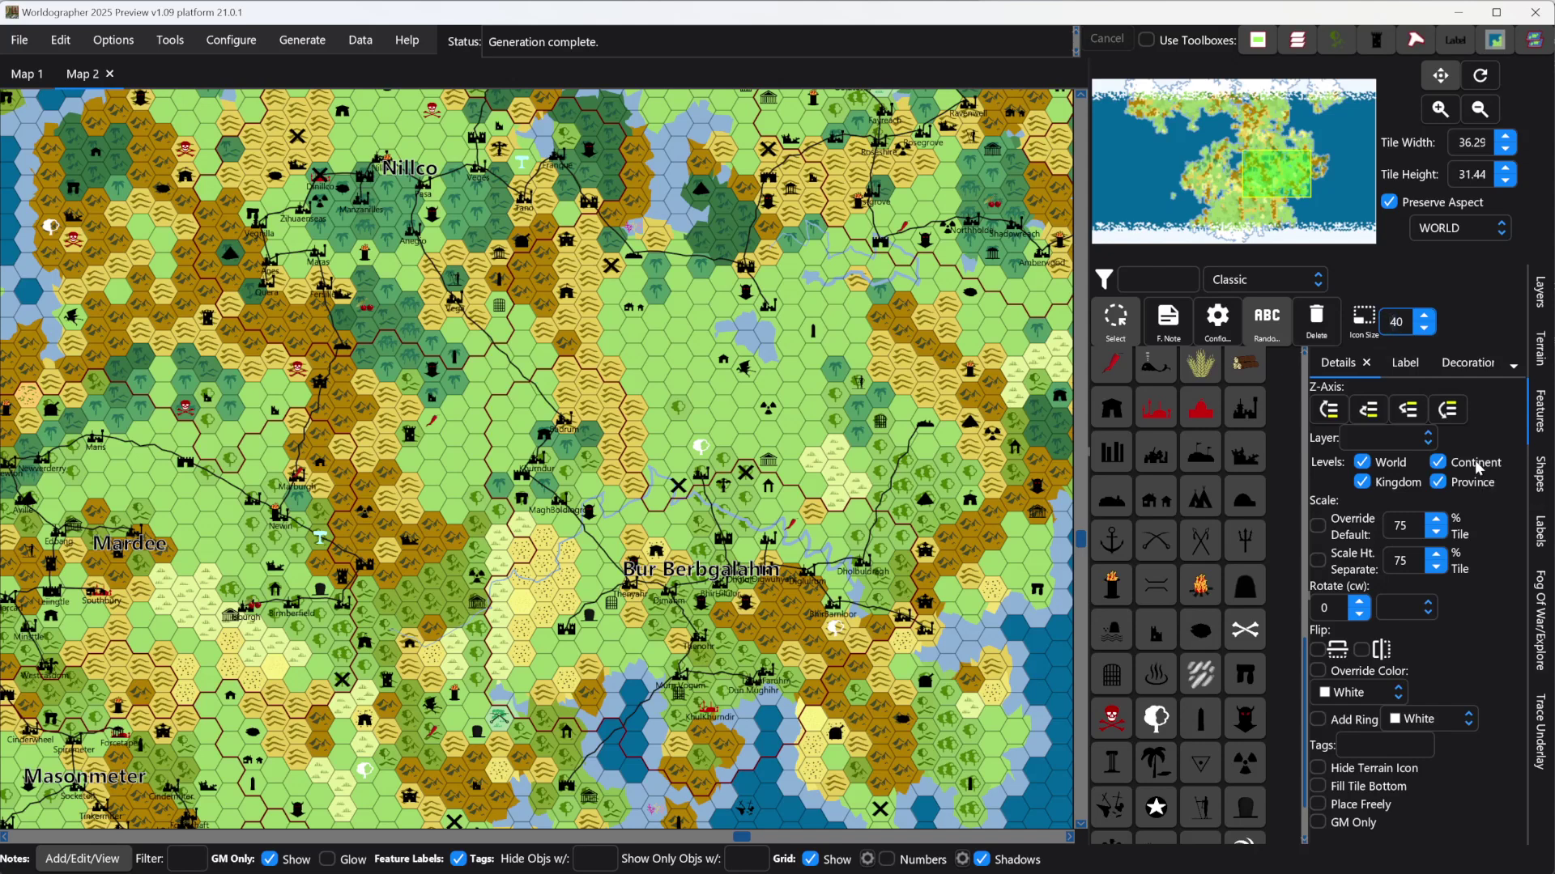
# Enlarge the feature palette icons to size 64 and look through the building and military icons.
pyautogui.press('Delete')
pyautogui.write('6')
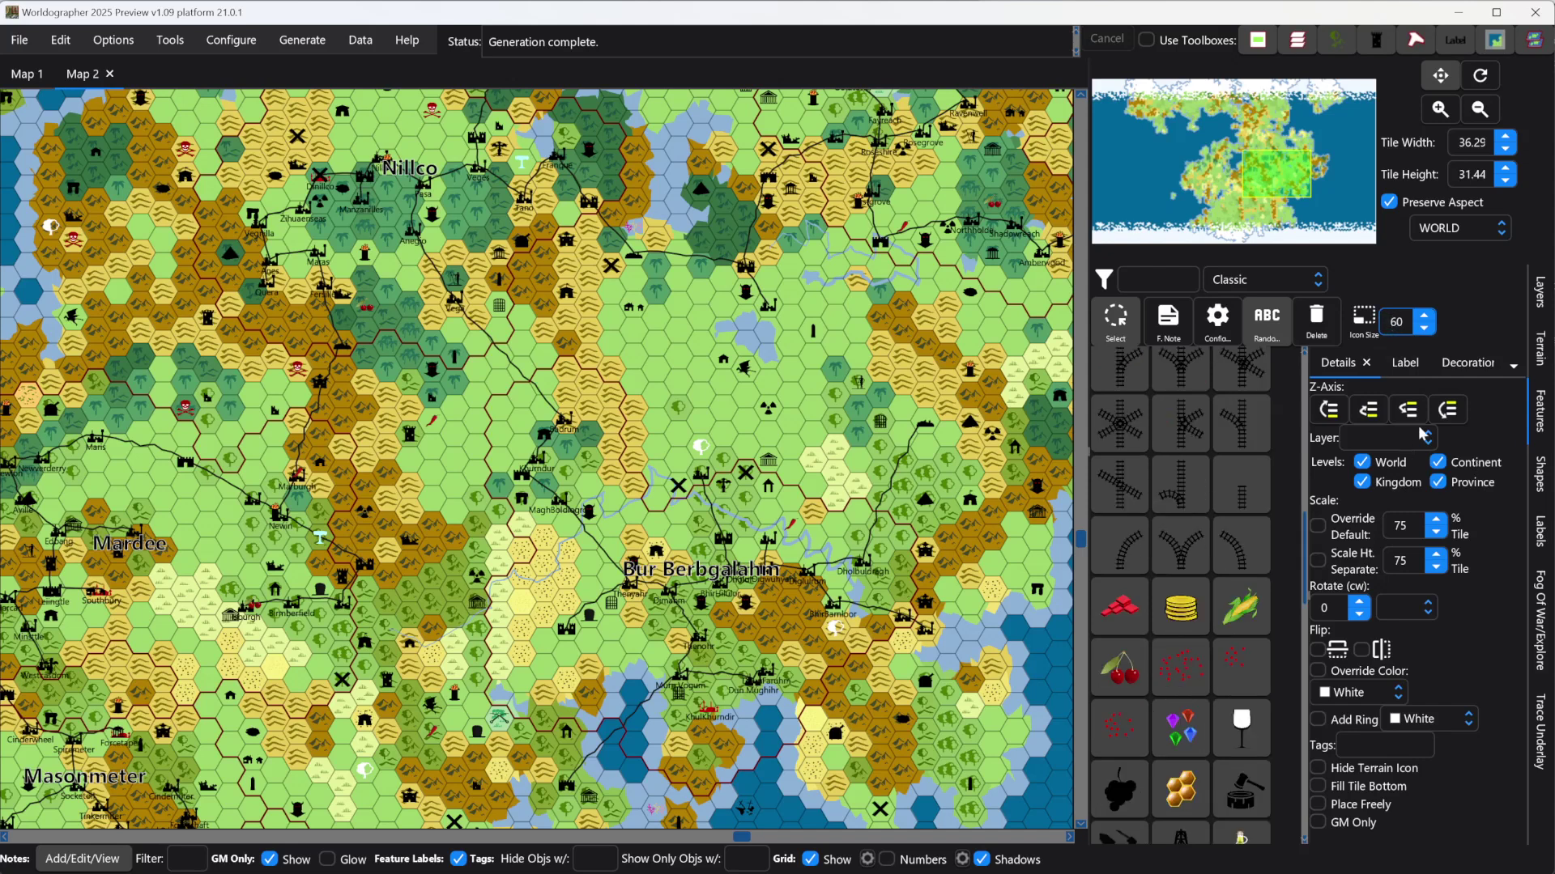
pyautogui.click(1425, 317)
pyautogui.click(1426, 316)
pyautogui.click(1425, 317)
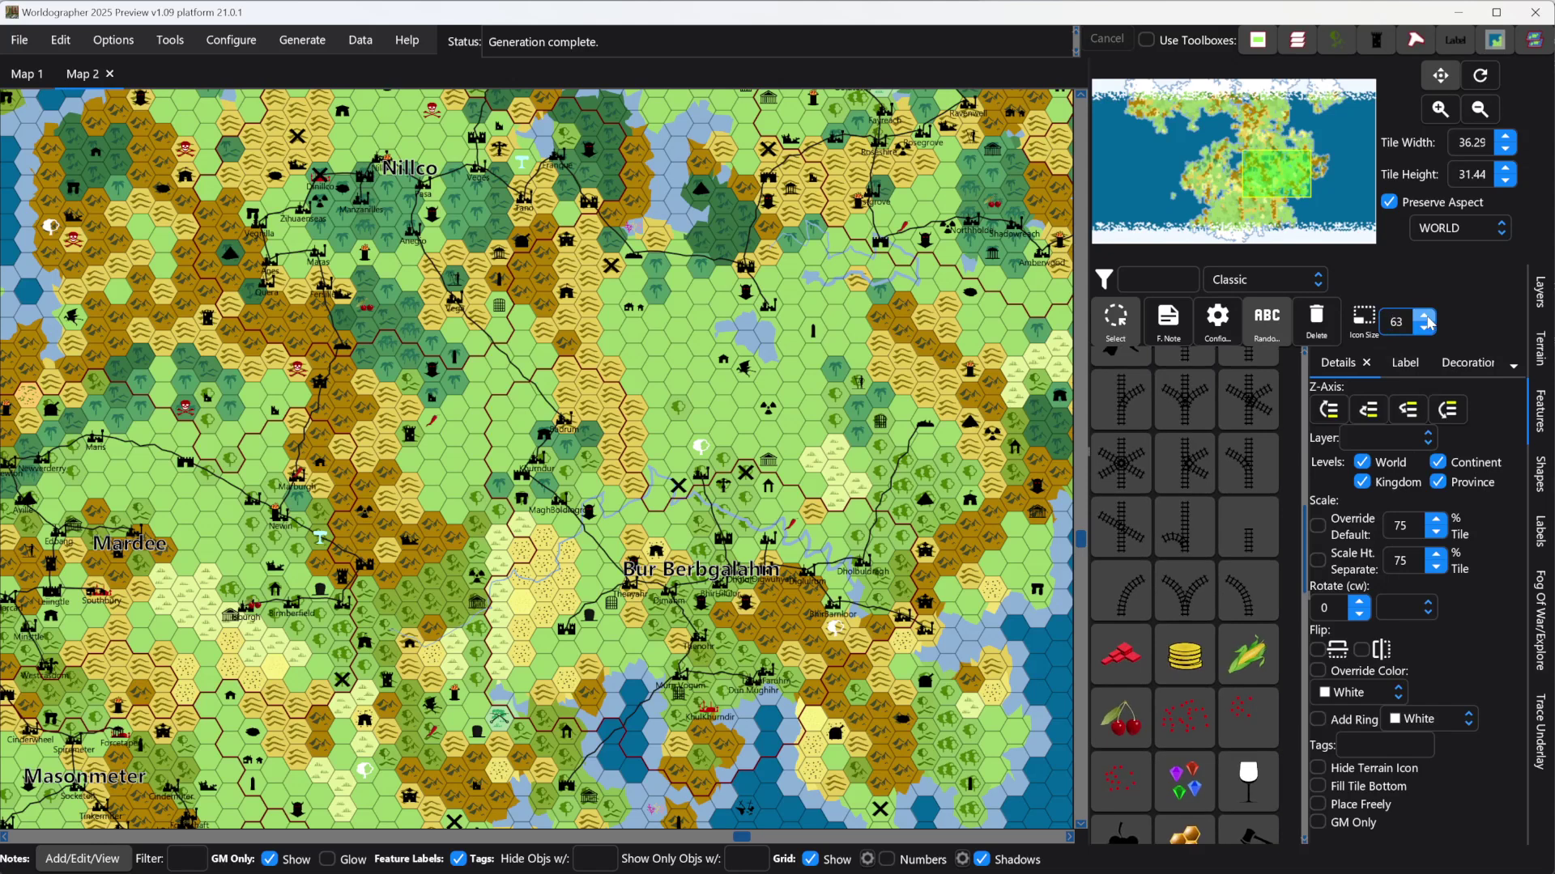
pyautogui.click(1427, 320)
pyautogui.moveTo(1309, 524); pyautogui.dragTo(1307, 411)
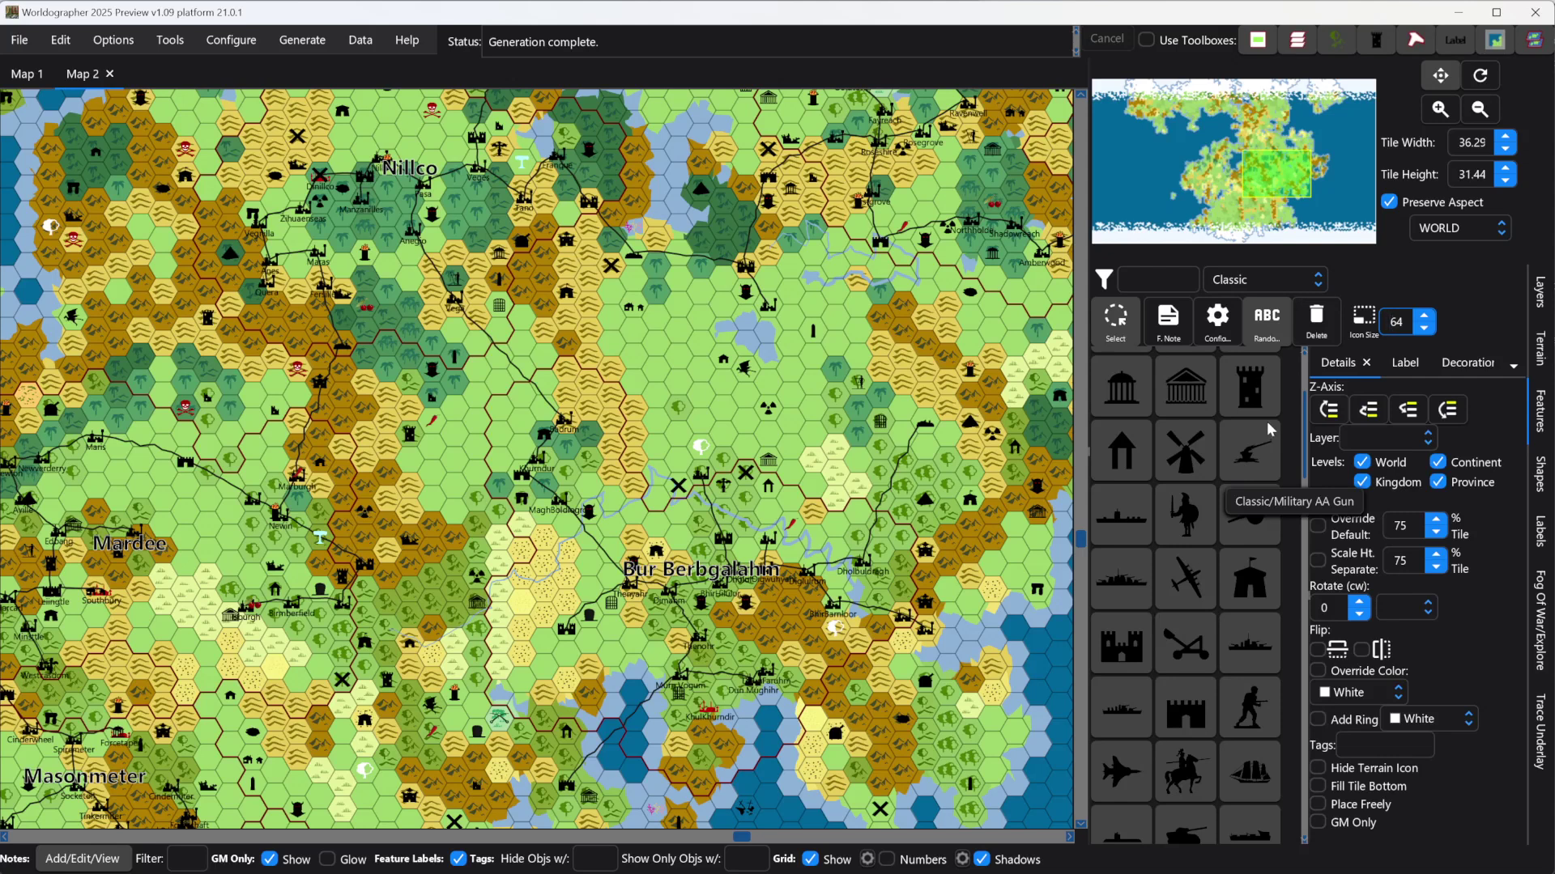
# Create a Continent level for the map with 6 child tiles across per parent tile.
pyautogui.click(1449, 230)
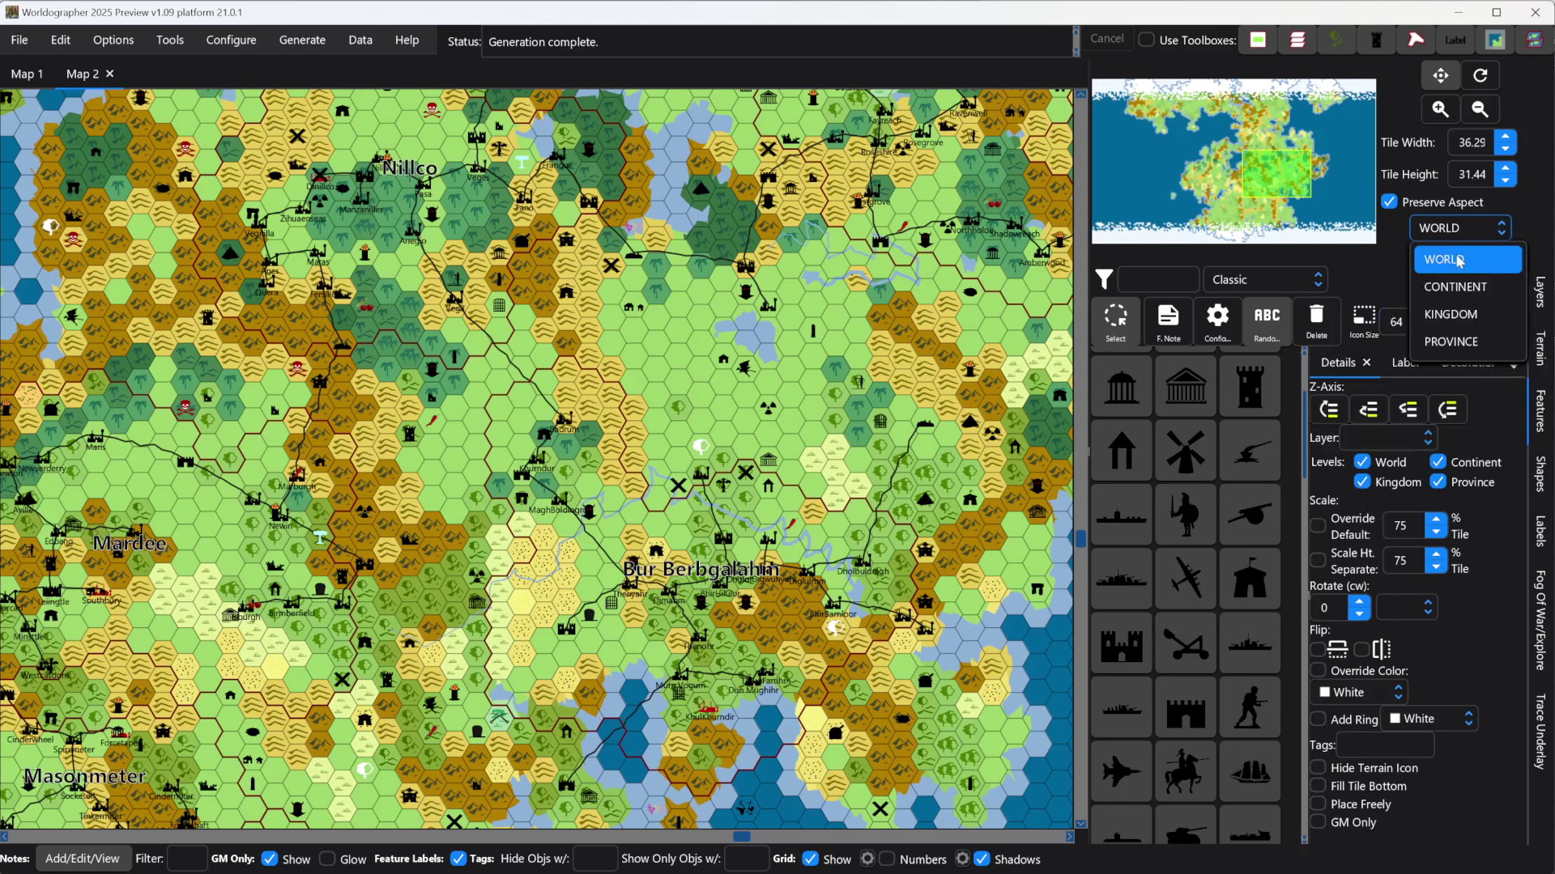
pyautogui.click(1430, 290)
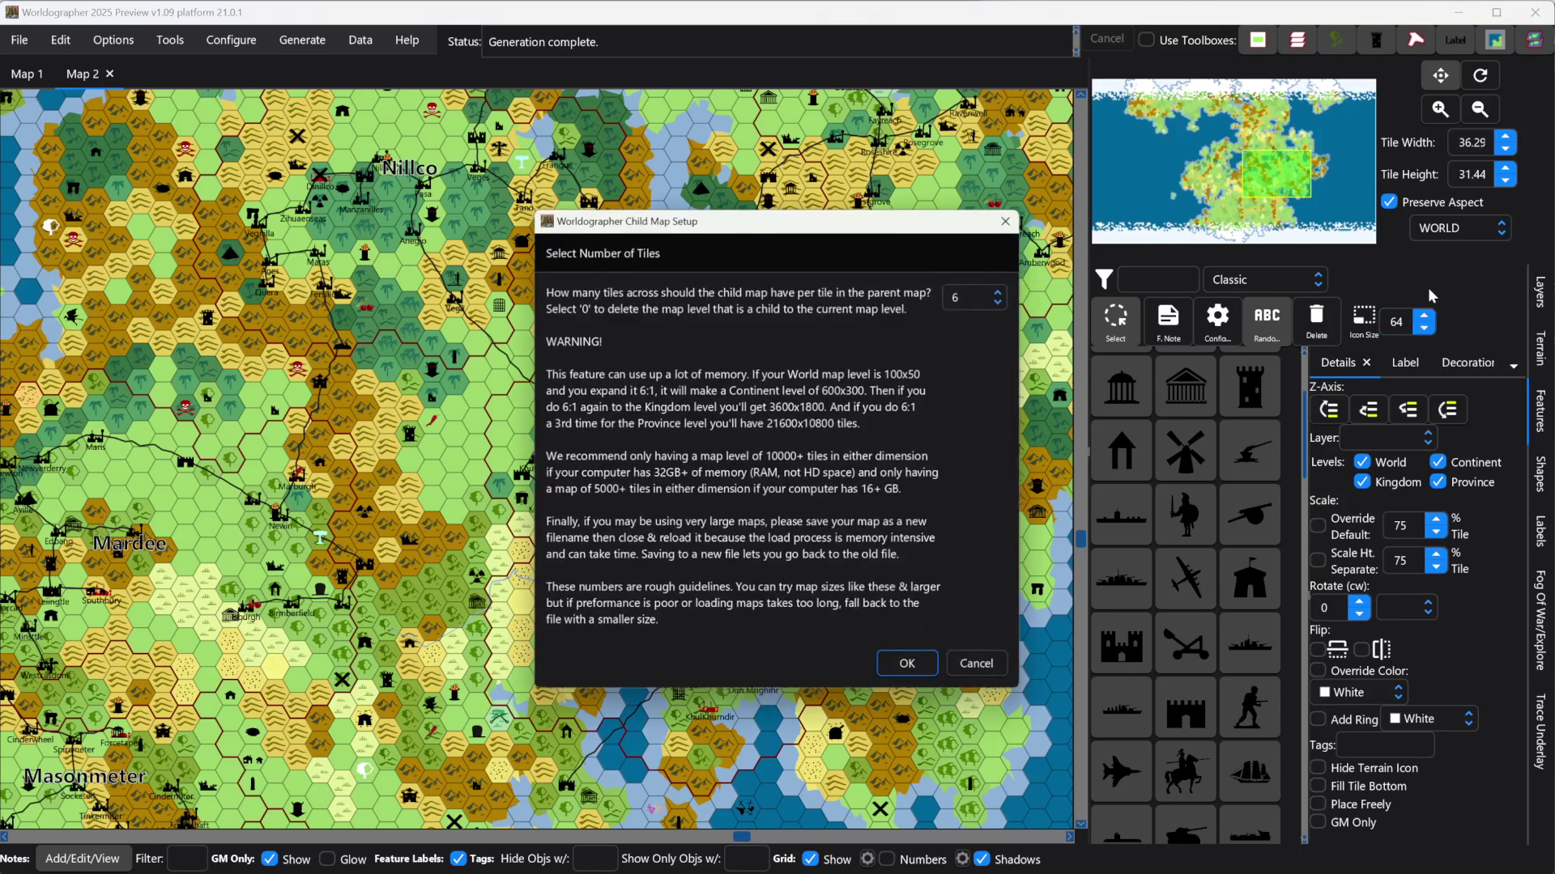
pyautogui.moveTo(860, 230); pyautogui.dragTo(791, 219)
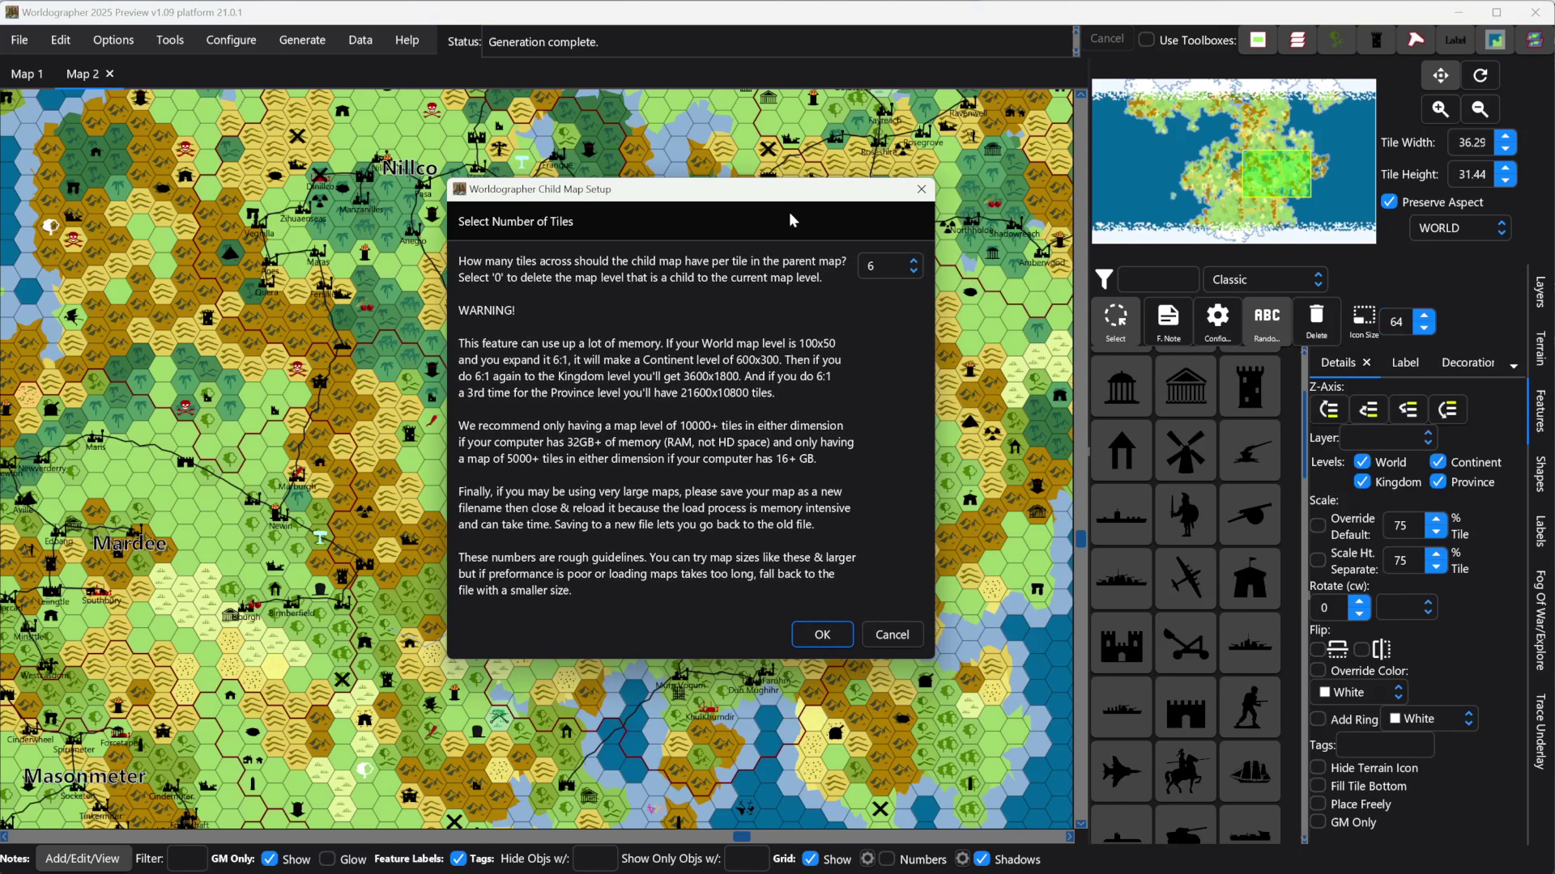
pyautogui.click(885, 273)
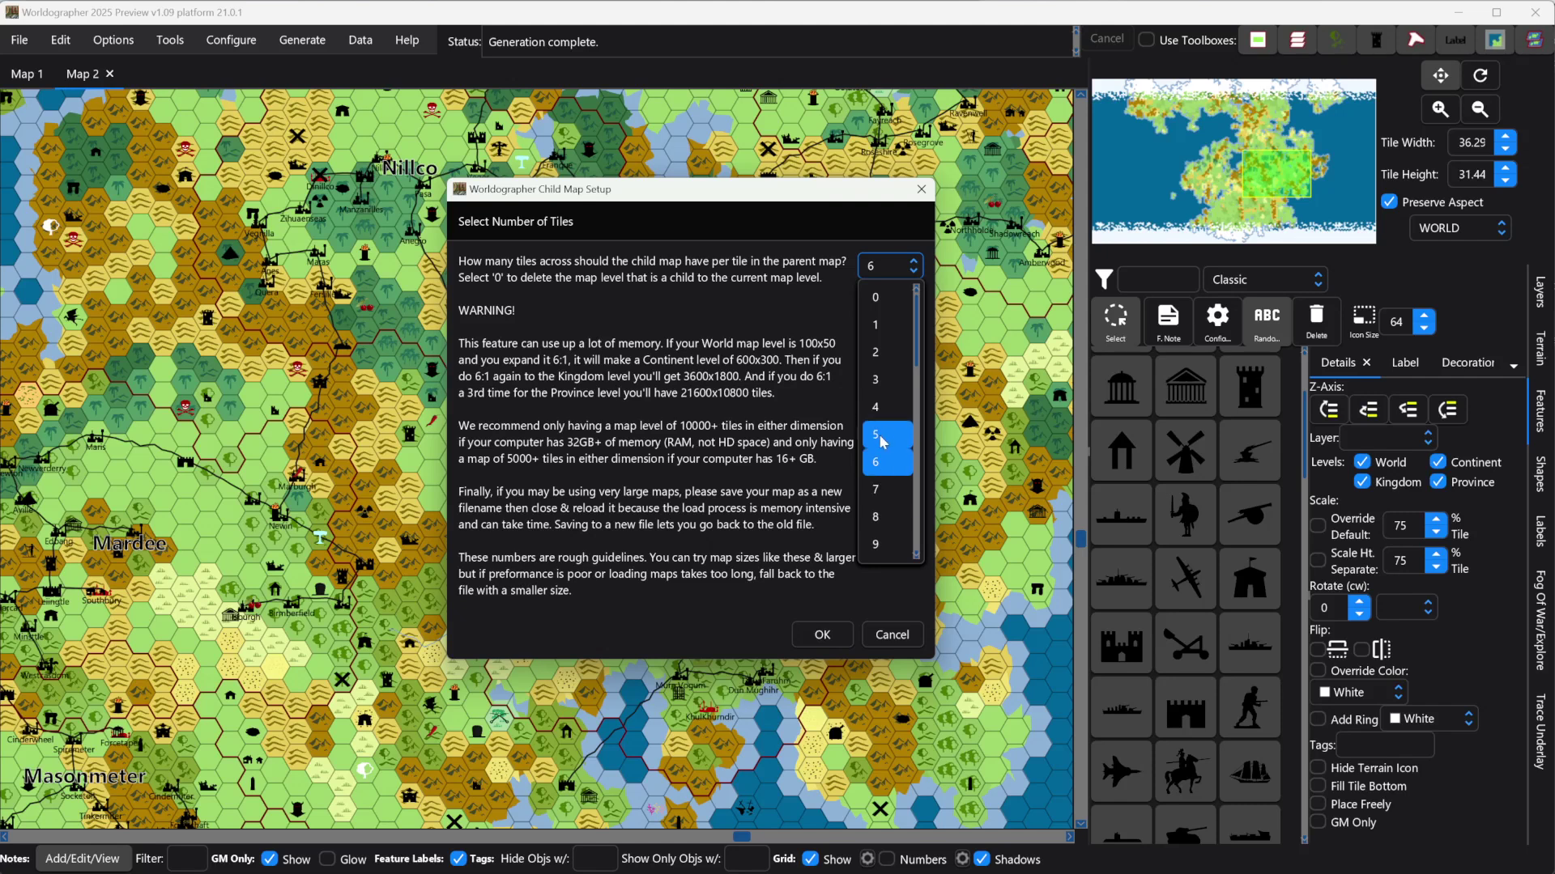
pyautogui.click(877, 472)
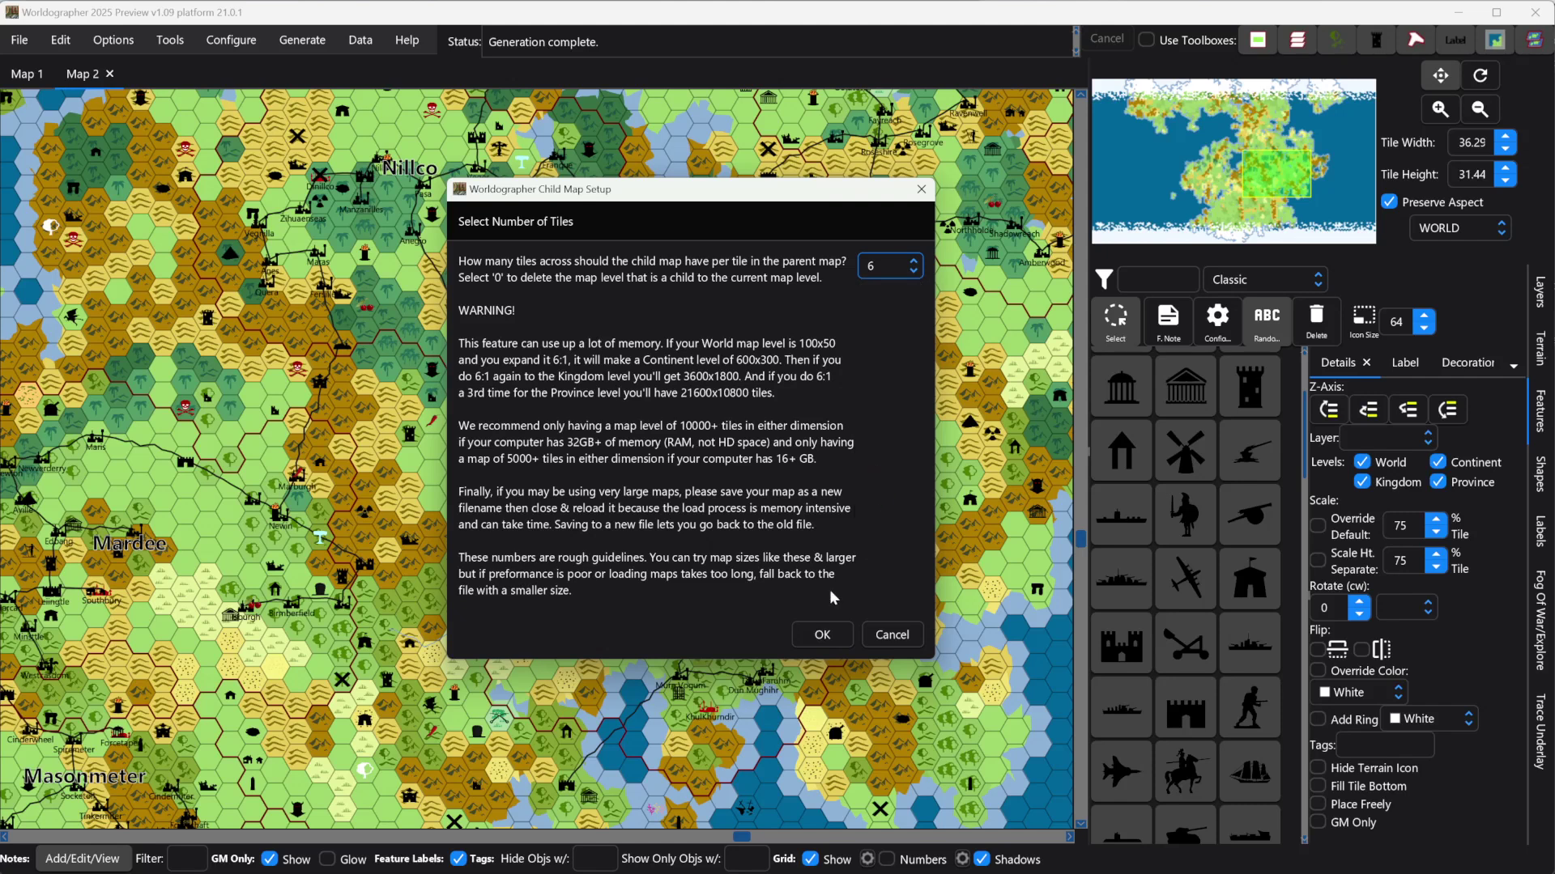
pyautogui.click(822, 636)
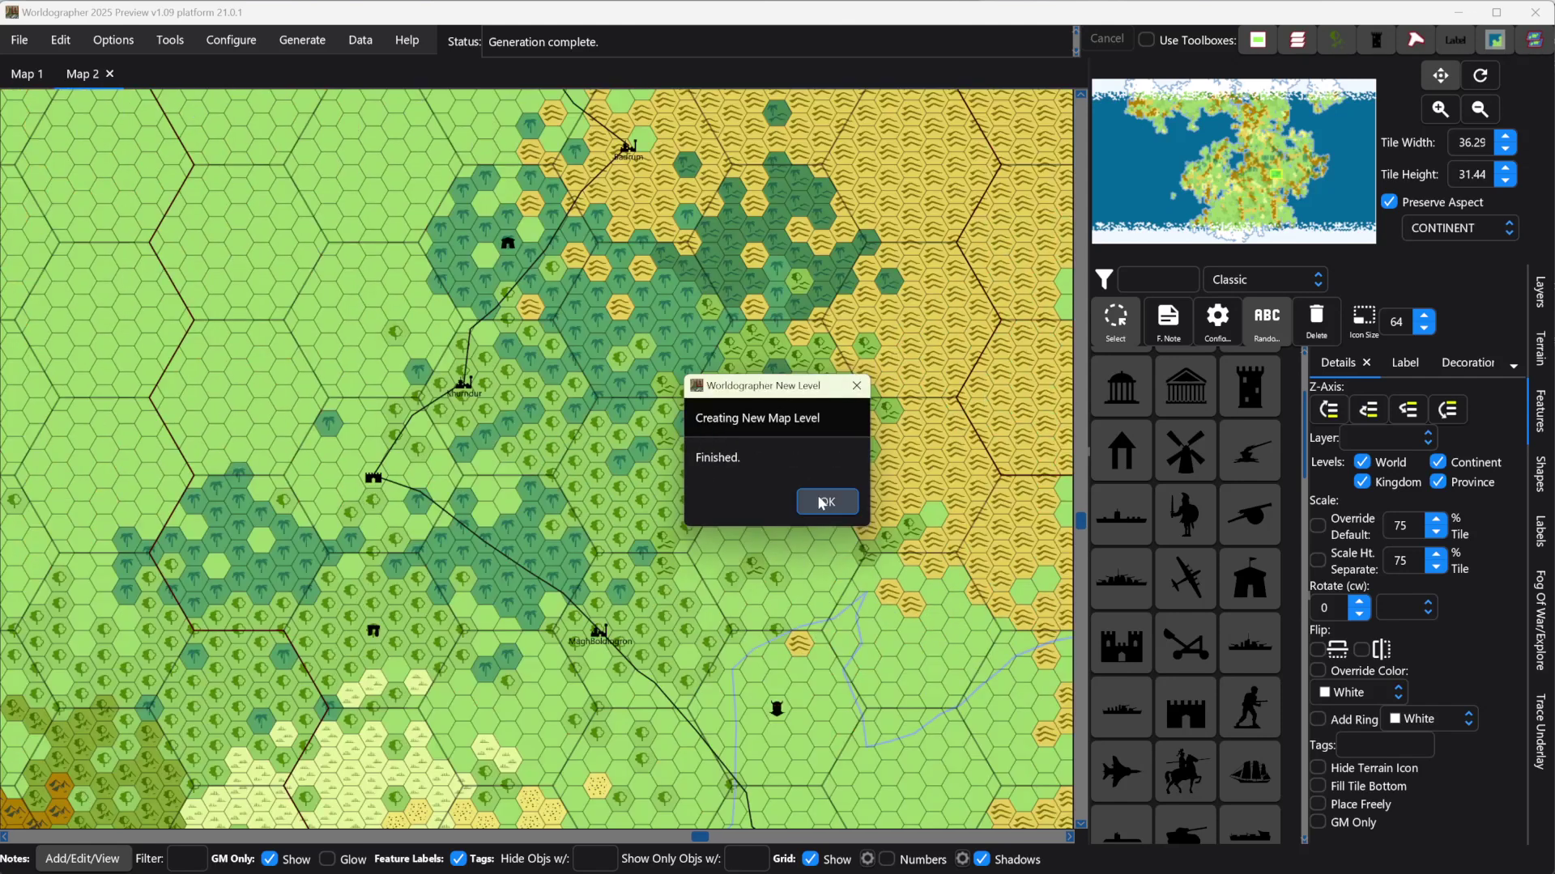
# Look over a wider area of the Continent map with the hex grid hidden, and restore the grid display.
pyautogui.click(822, 500)
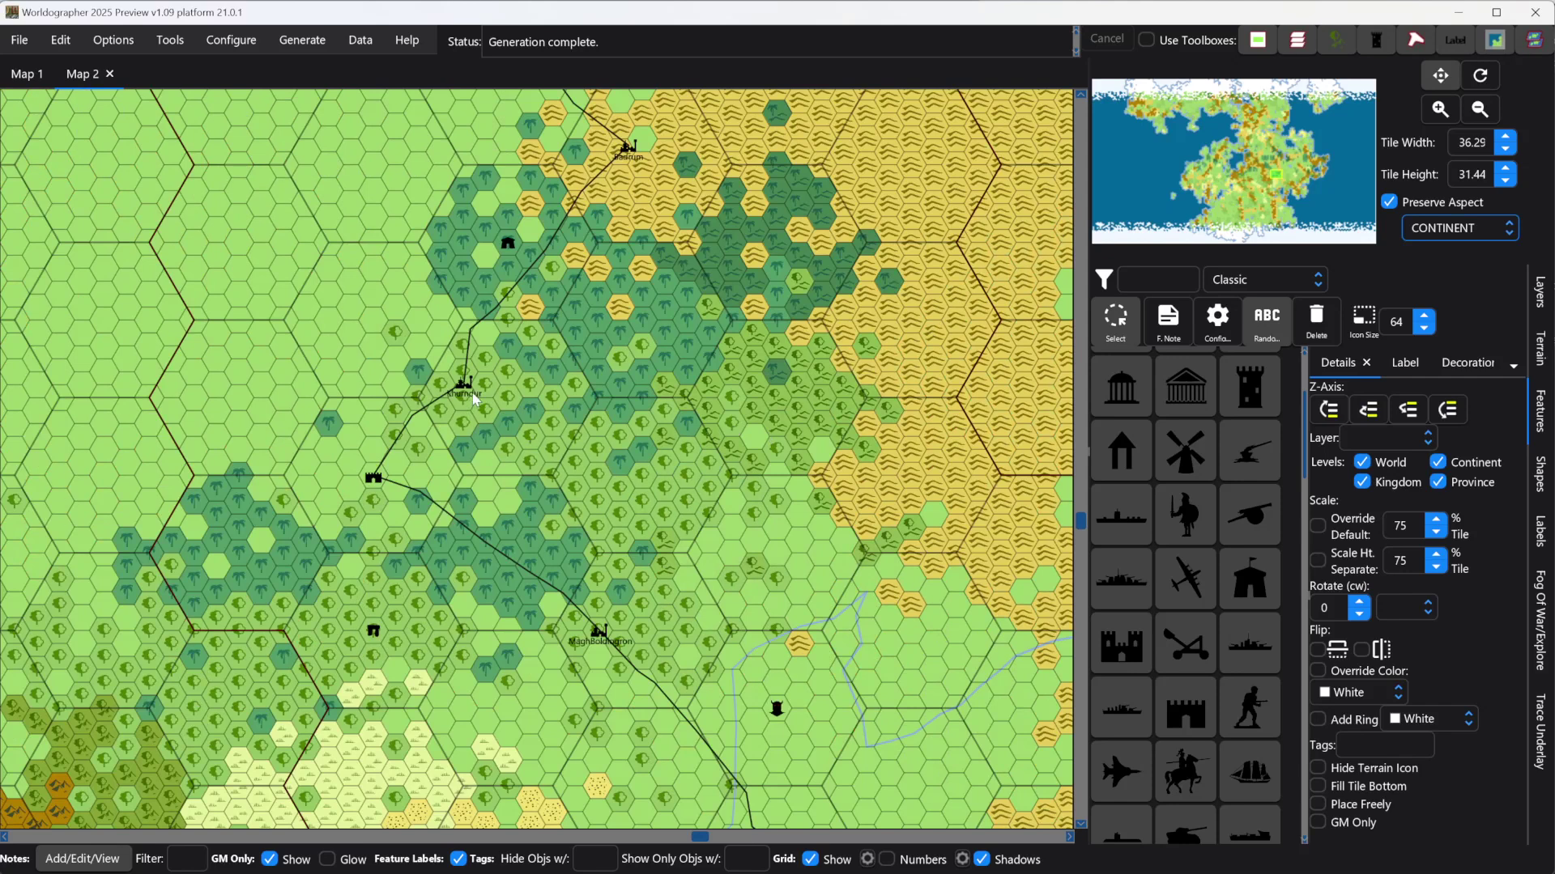
pyautogui.scroll(-5, 474, 398)
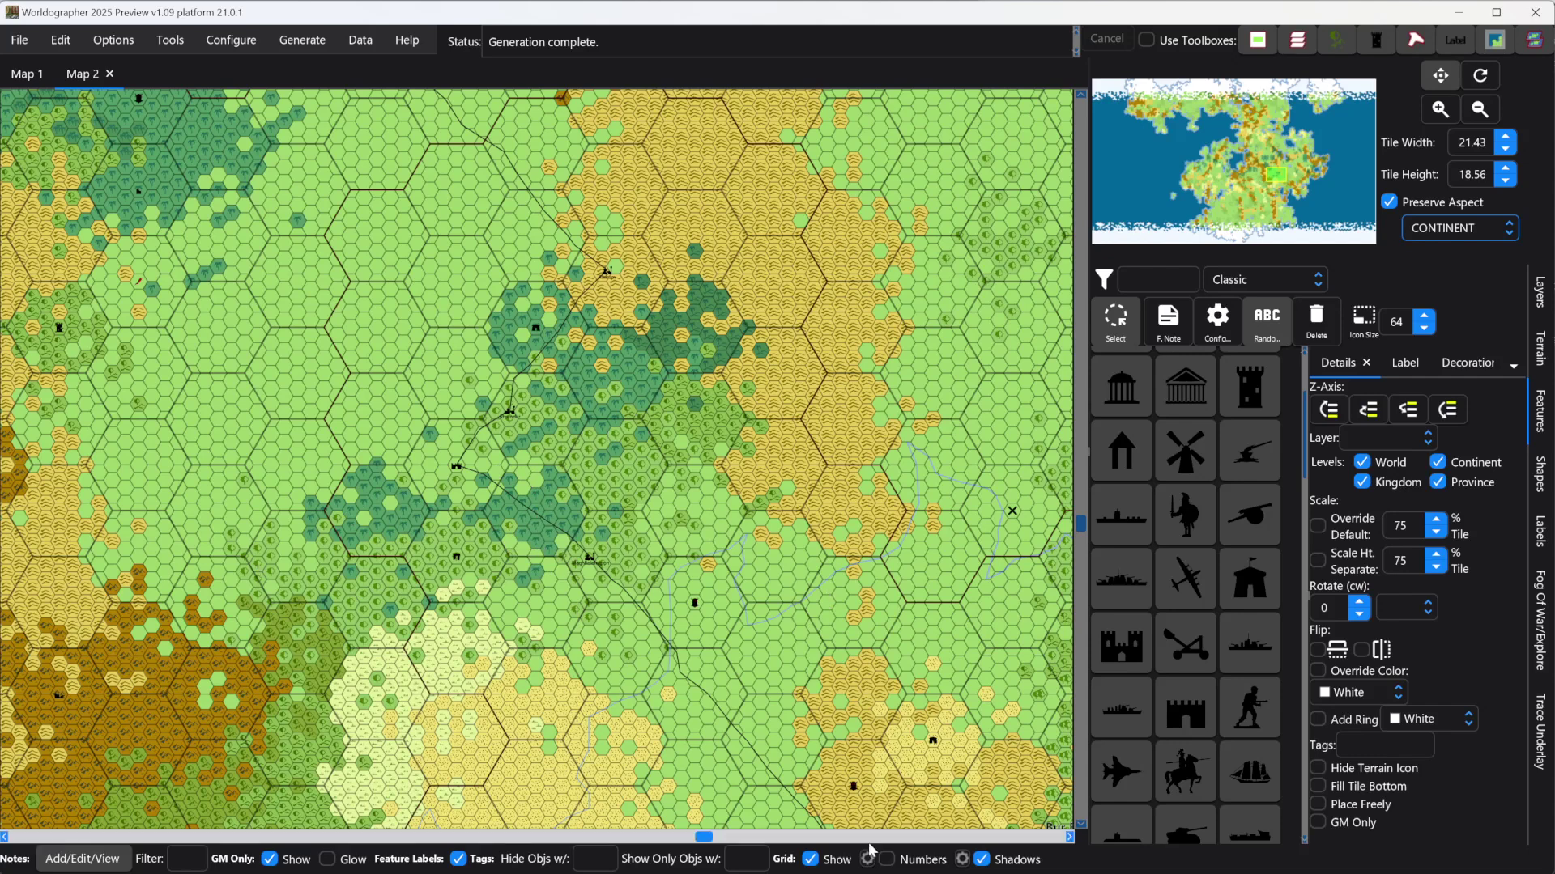
pyautogui.click(813, 861)
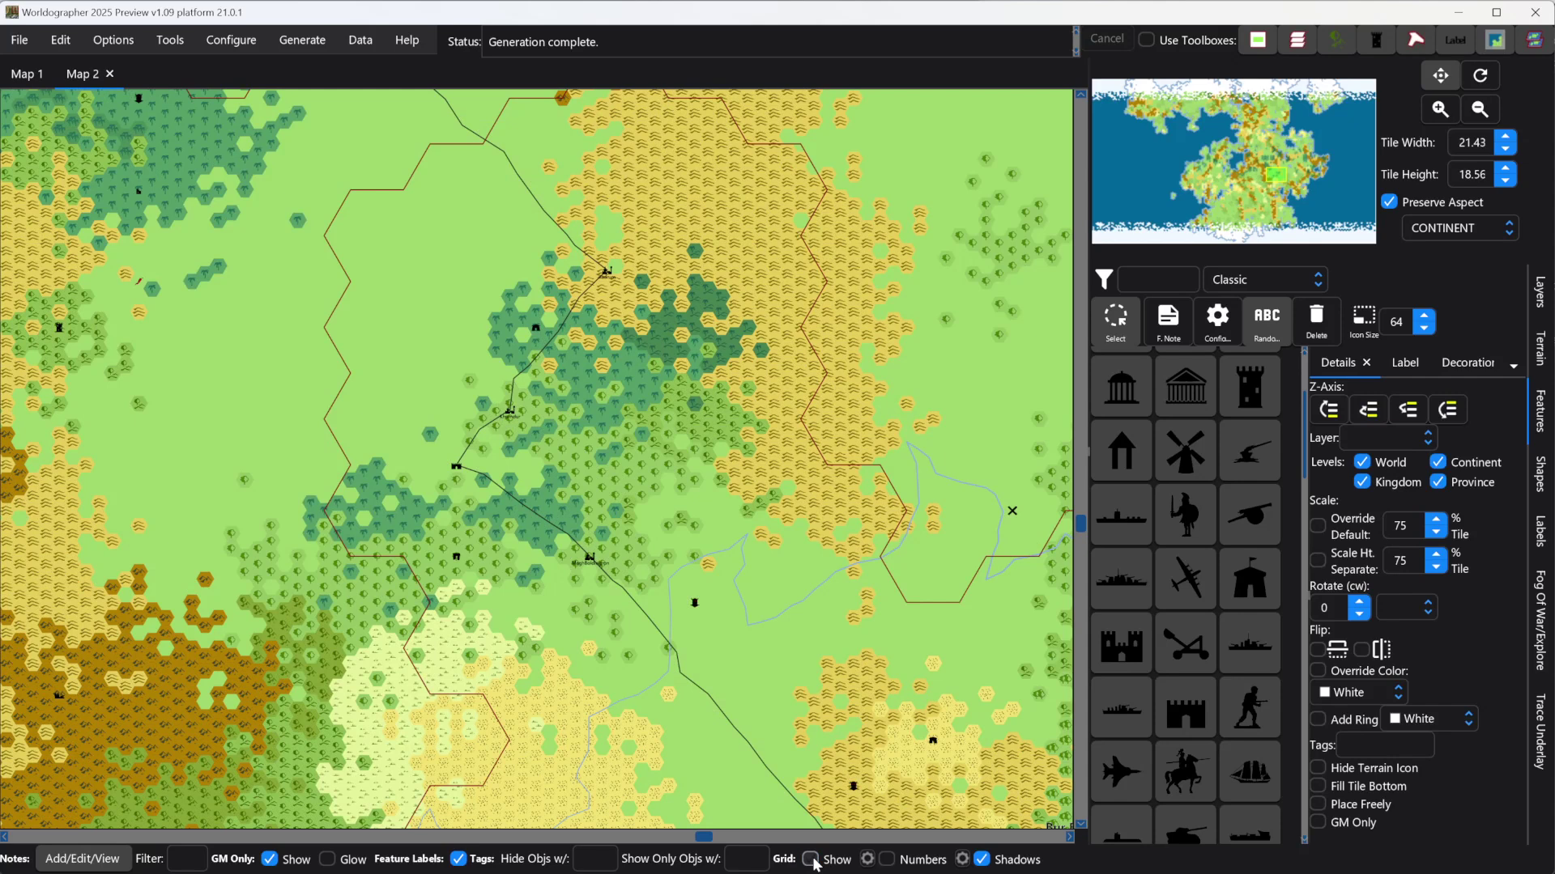
pyautogui.click(811, 861)
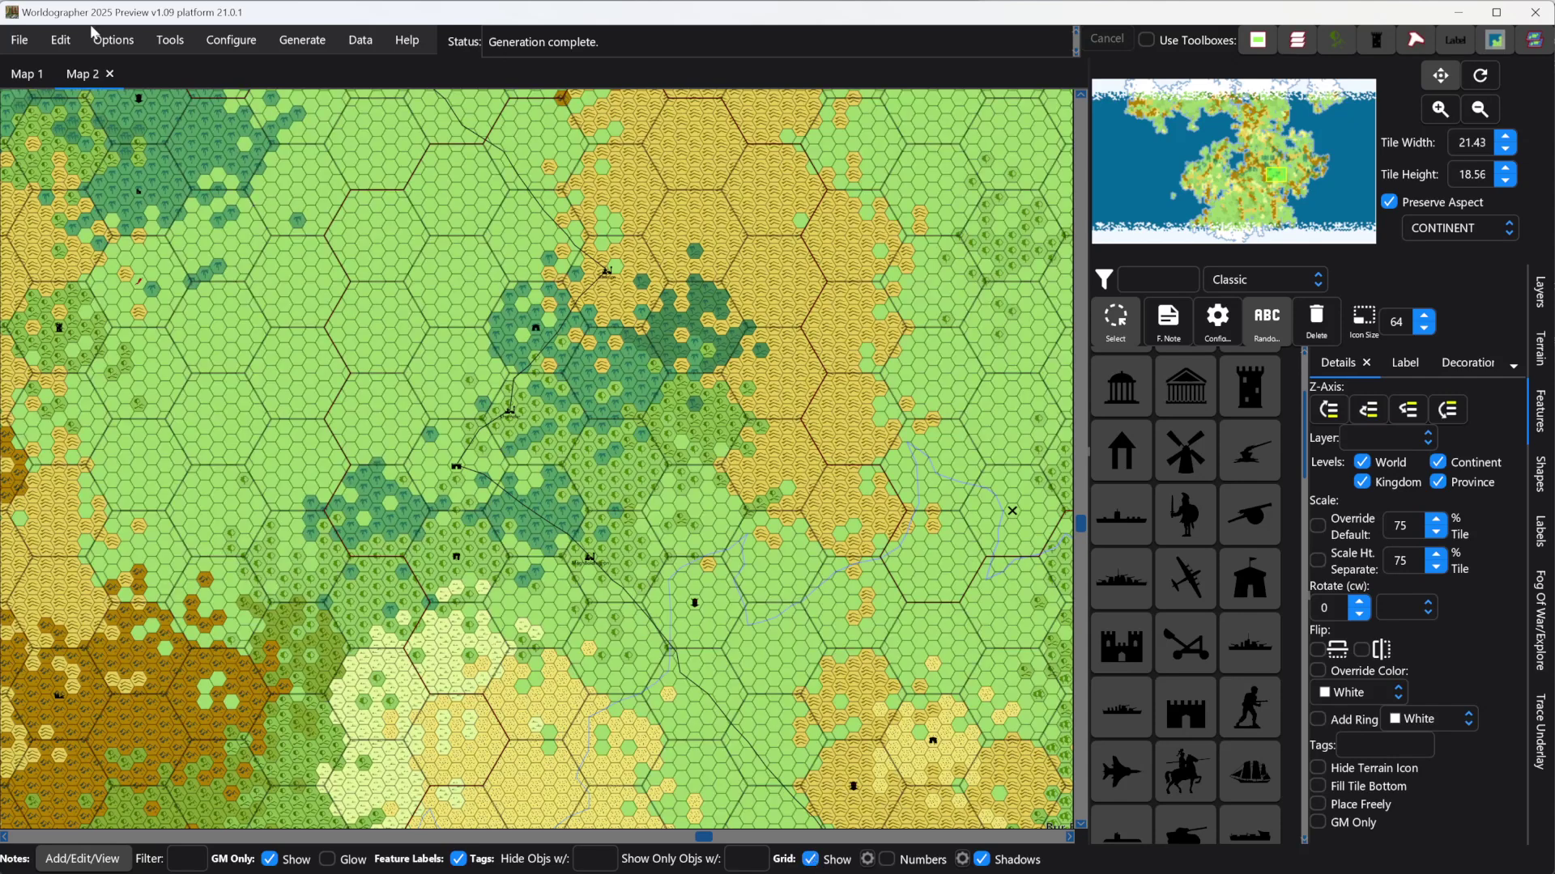
# Switch to the World level and enable random use of related terrain for fills and children.
pyautogui.click(1431, 235)
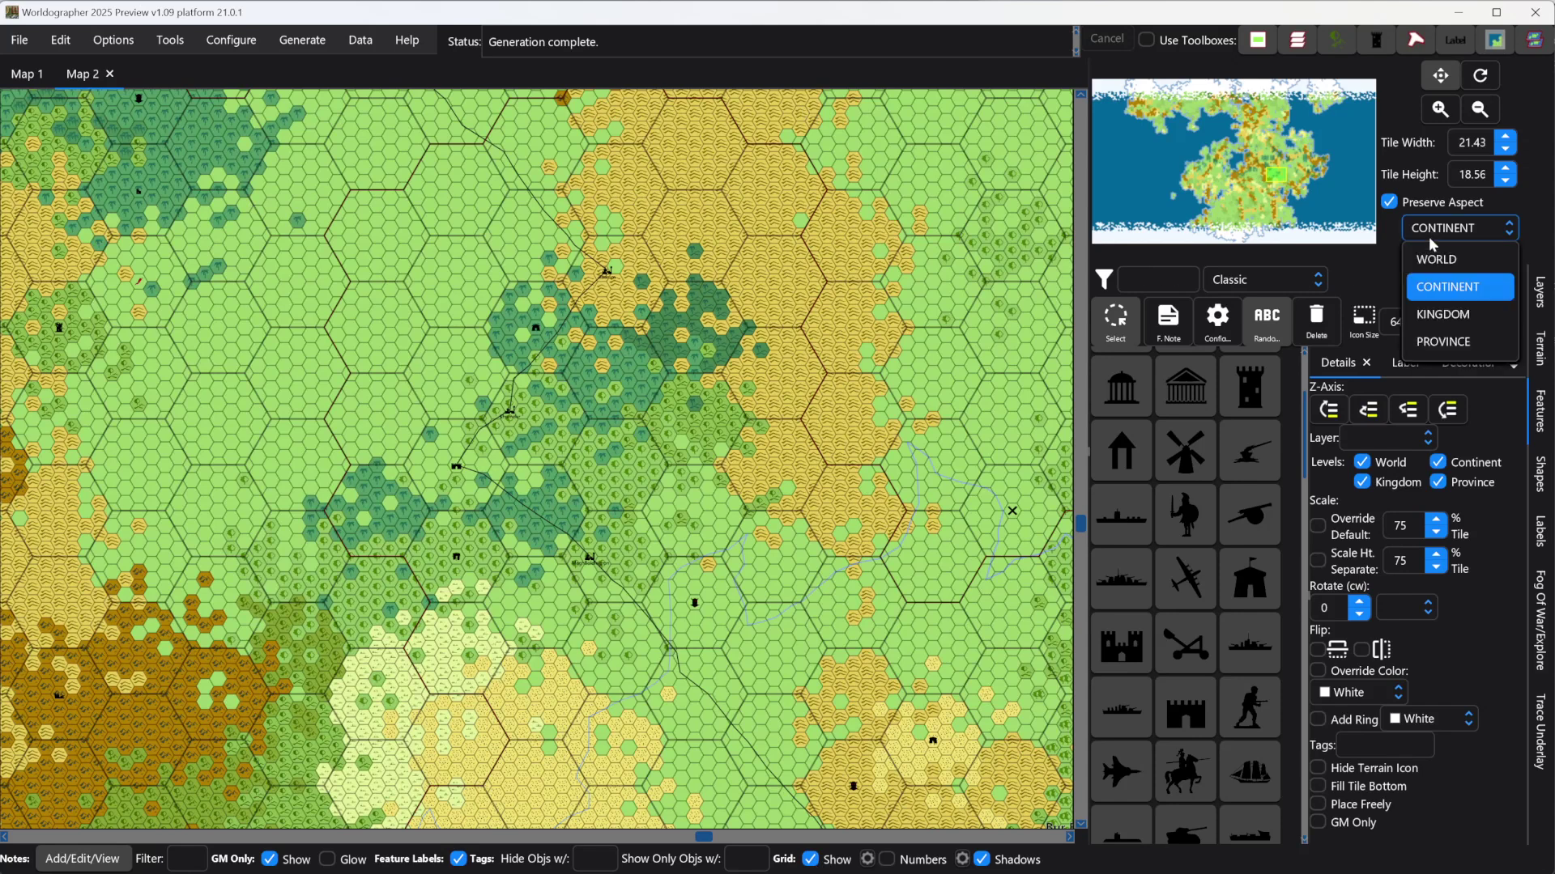
pyautogui.click(1431, 258)
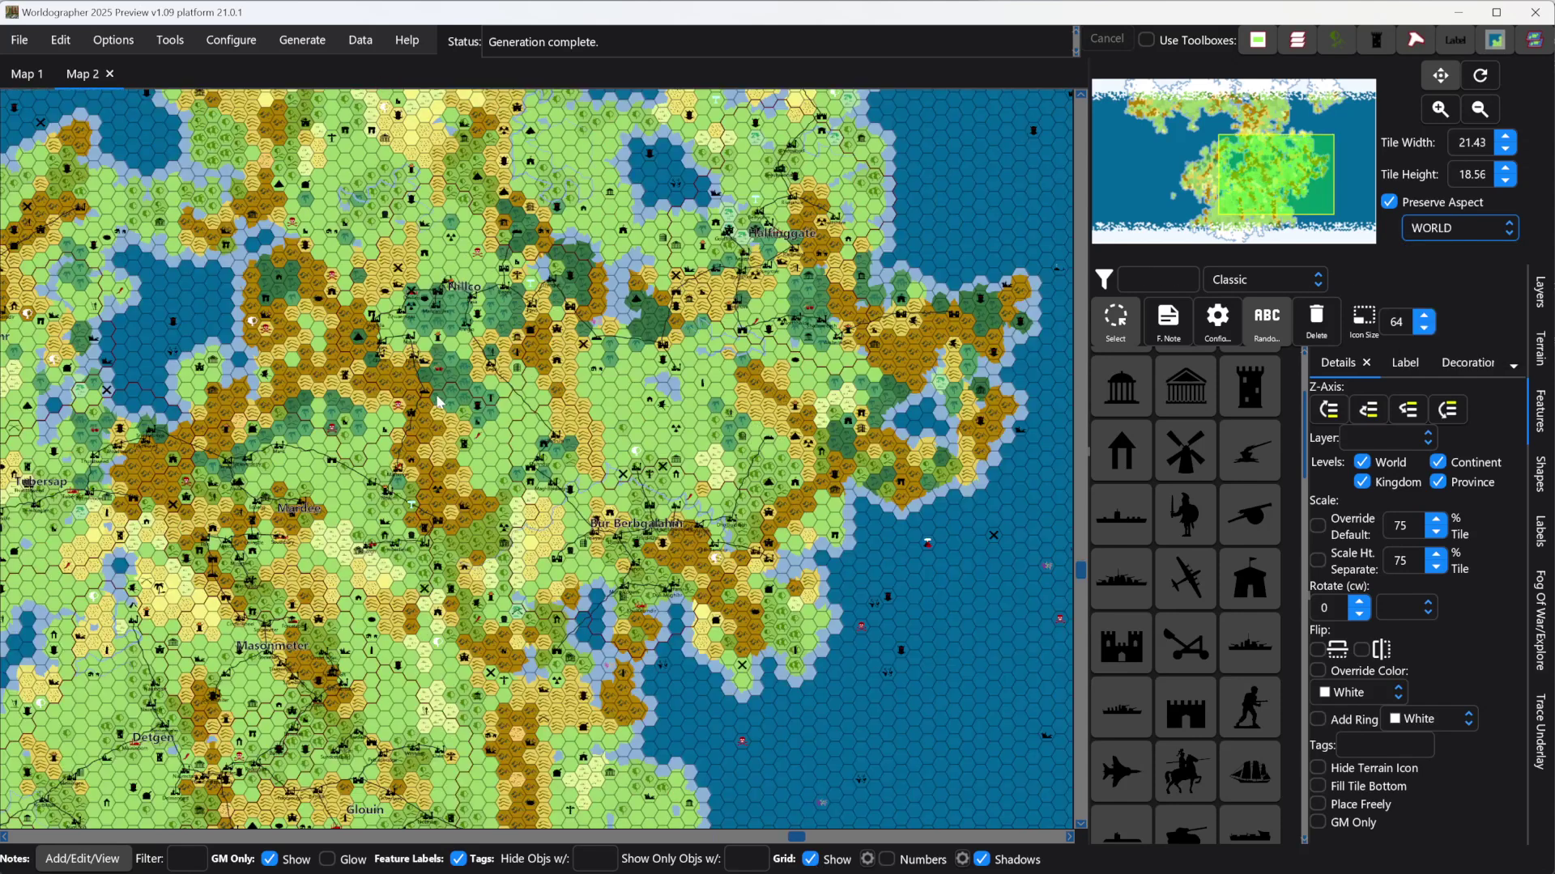
pyautogui.scroll(2, 441, 401)
pyautogui.scroll(3, 433, 363)
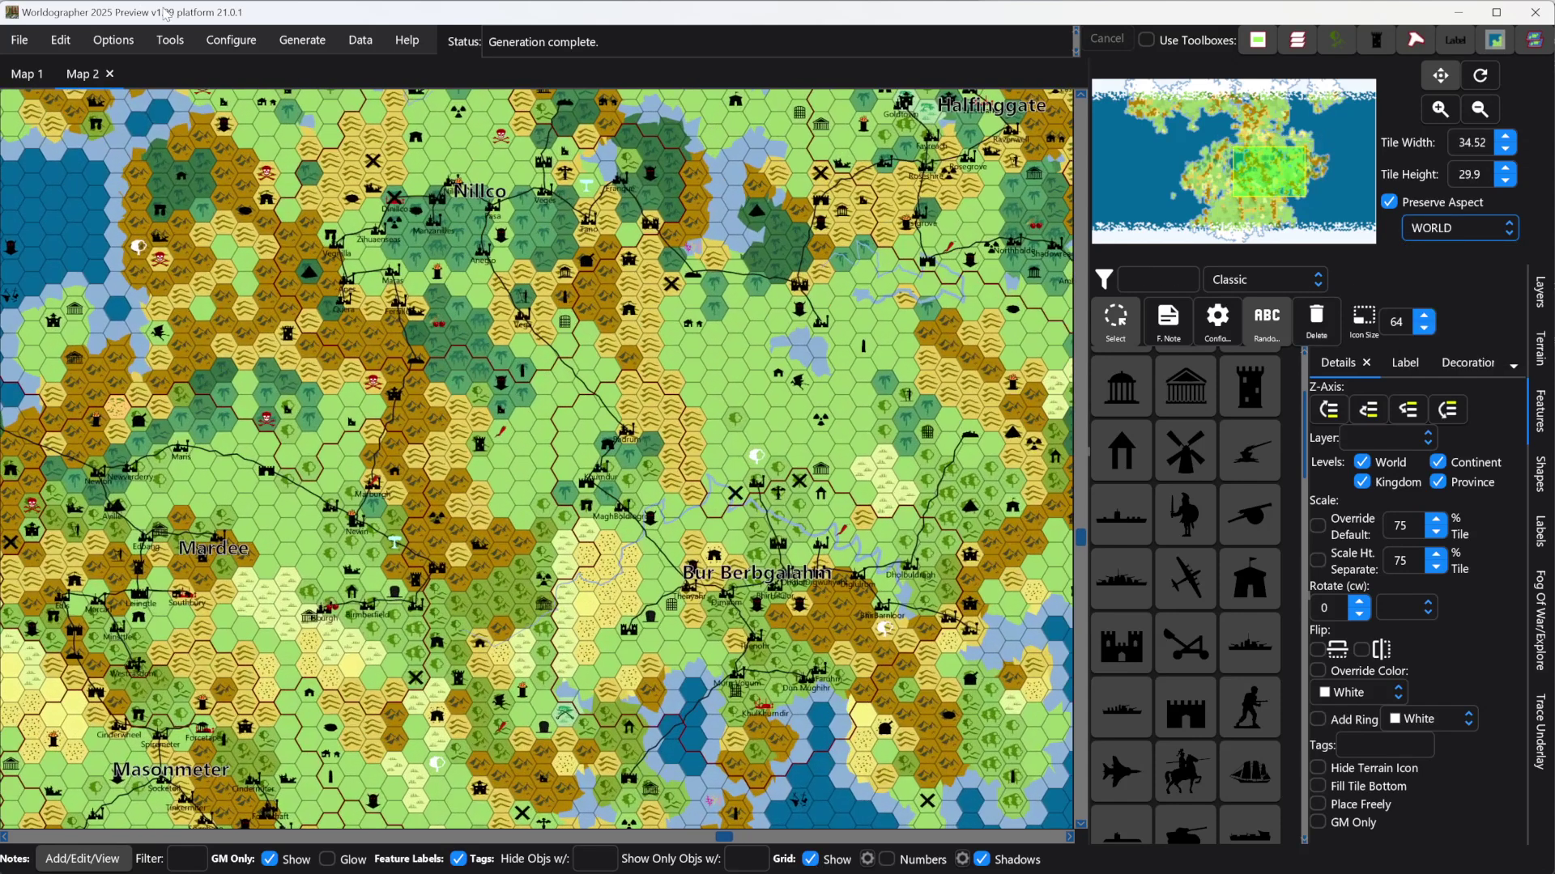
pyautogui.click(125, 43)
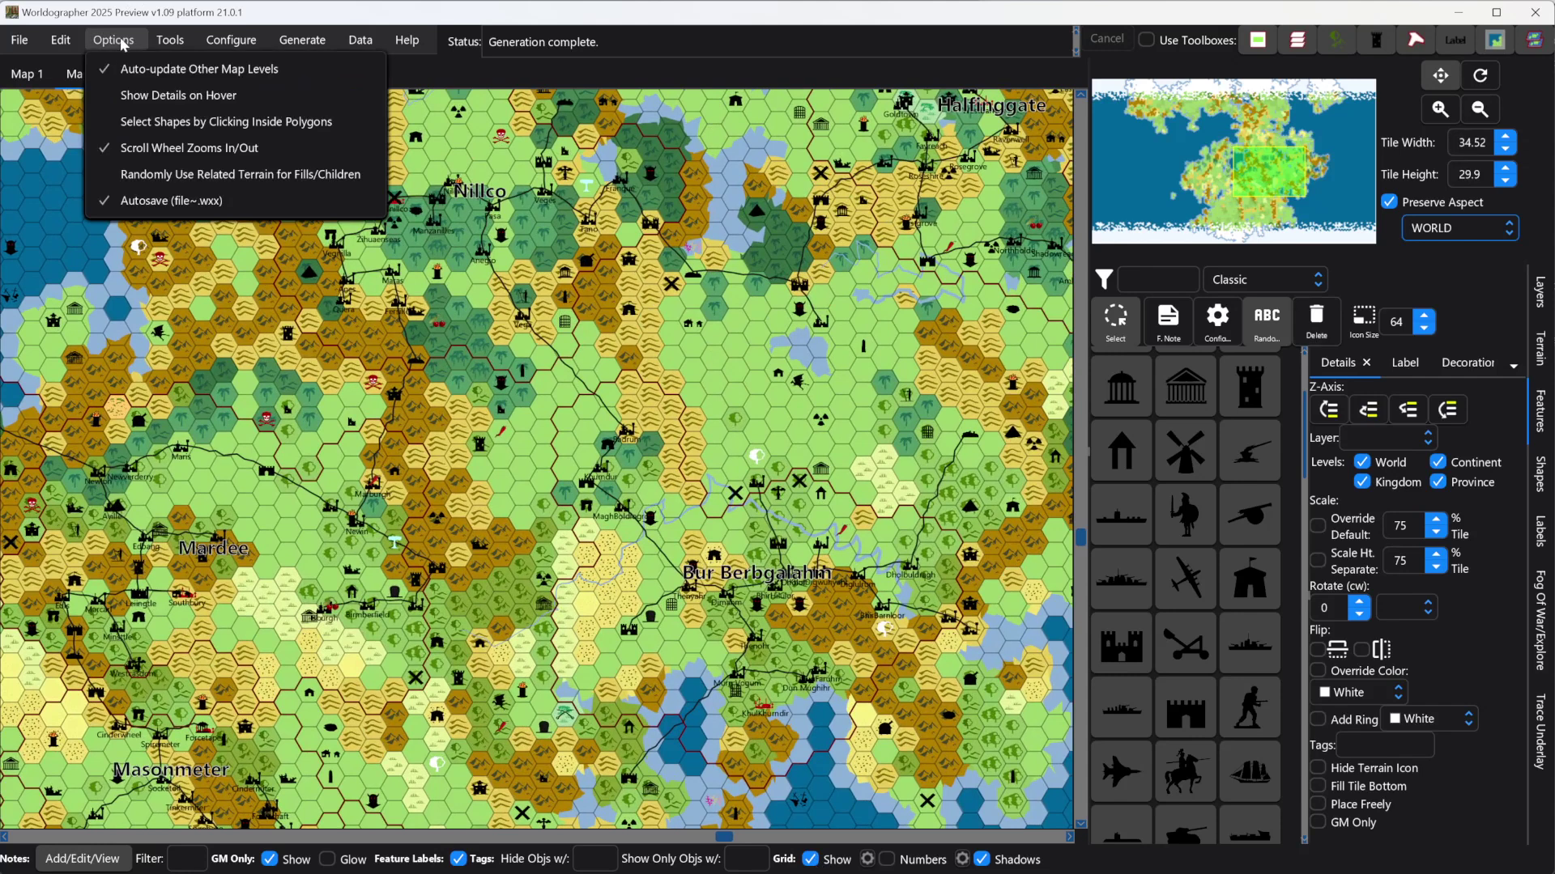
pyautogui.click(198, 174)
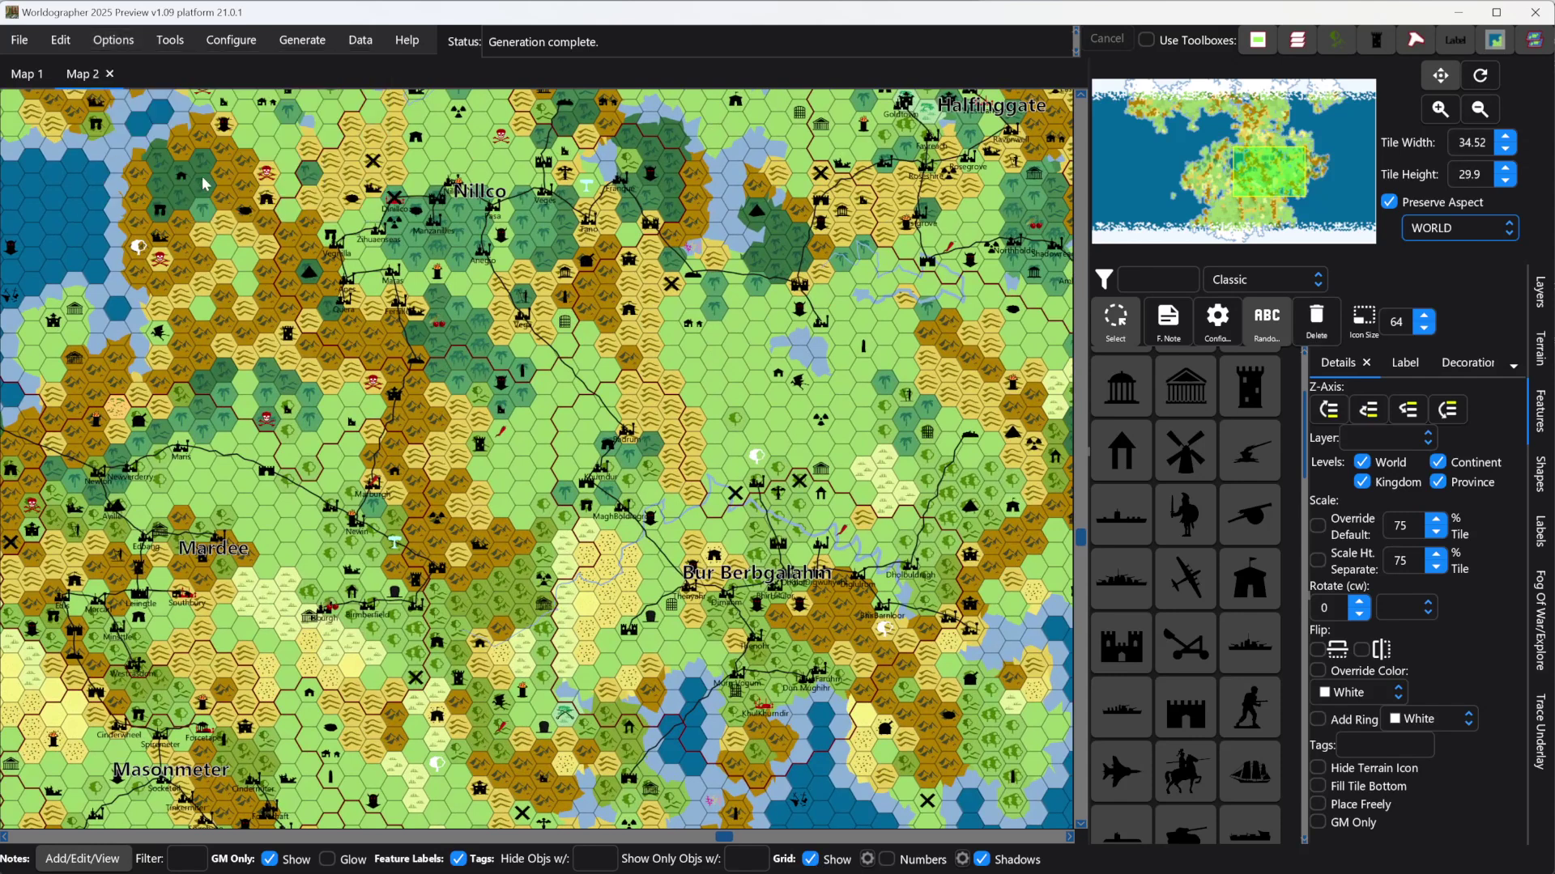
# Regenerate the Continent level from the World level with 6 child tiles across per parent tile, and return to the World level.
pyautogui.click(328, 45)
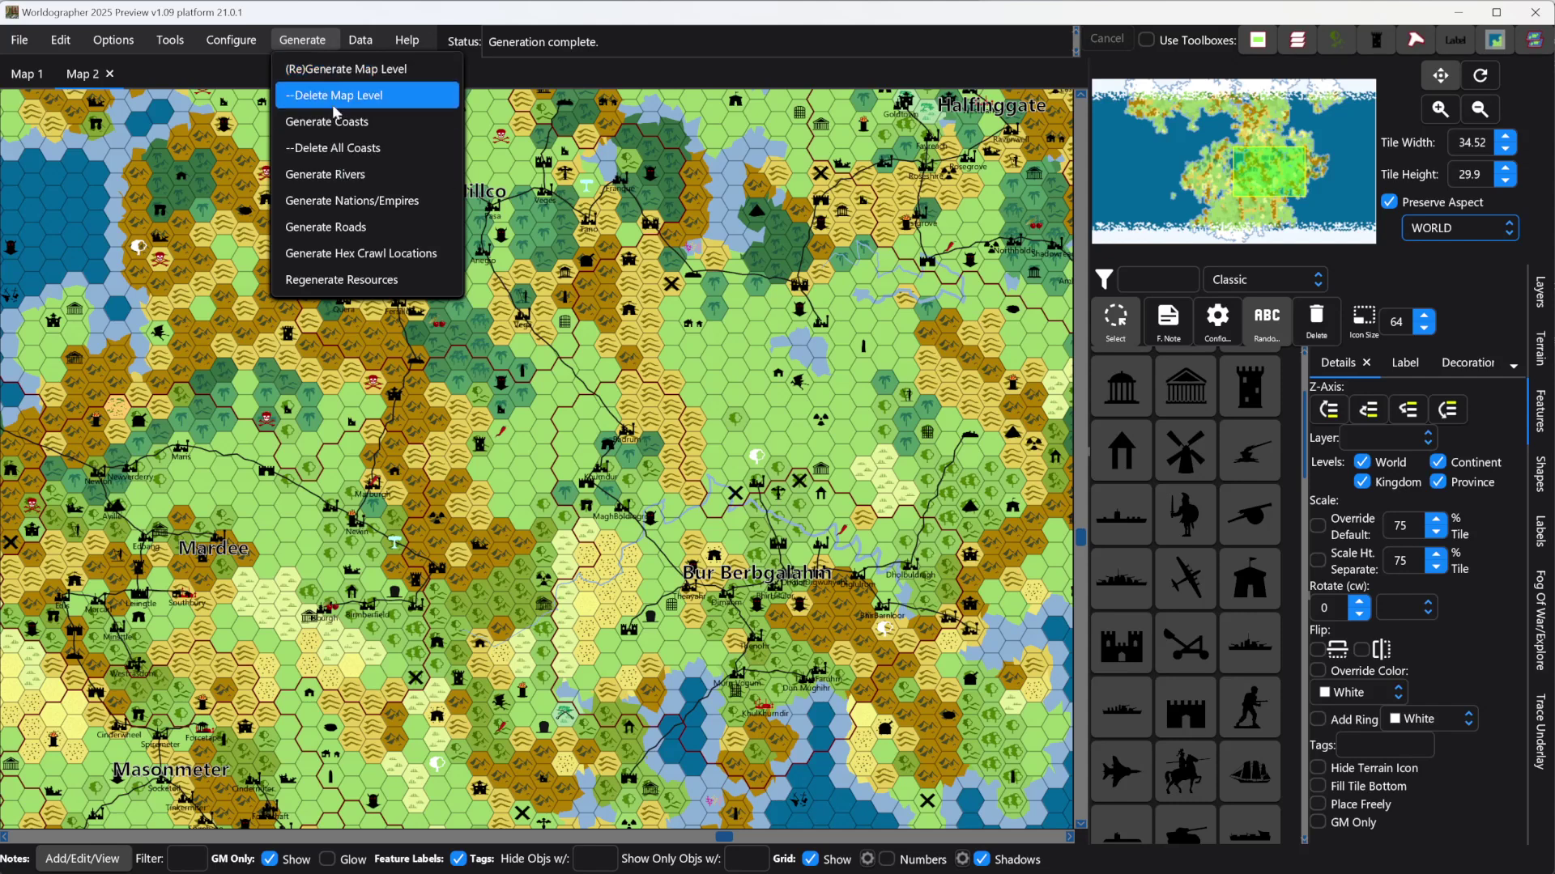
pyautogui.click(336, 68)
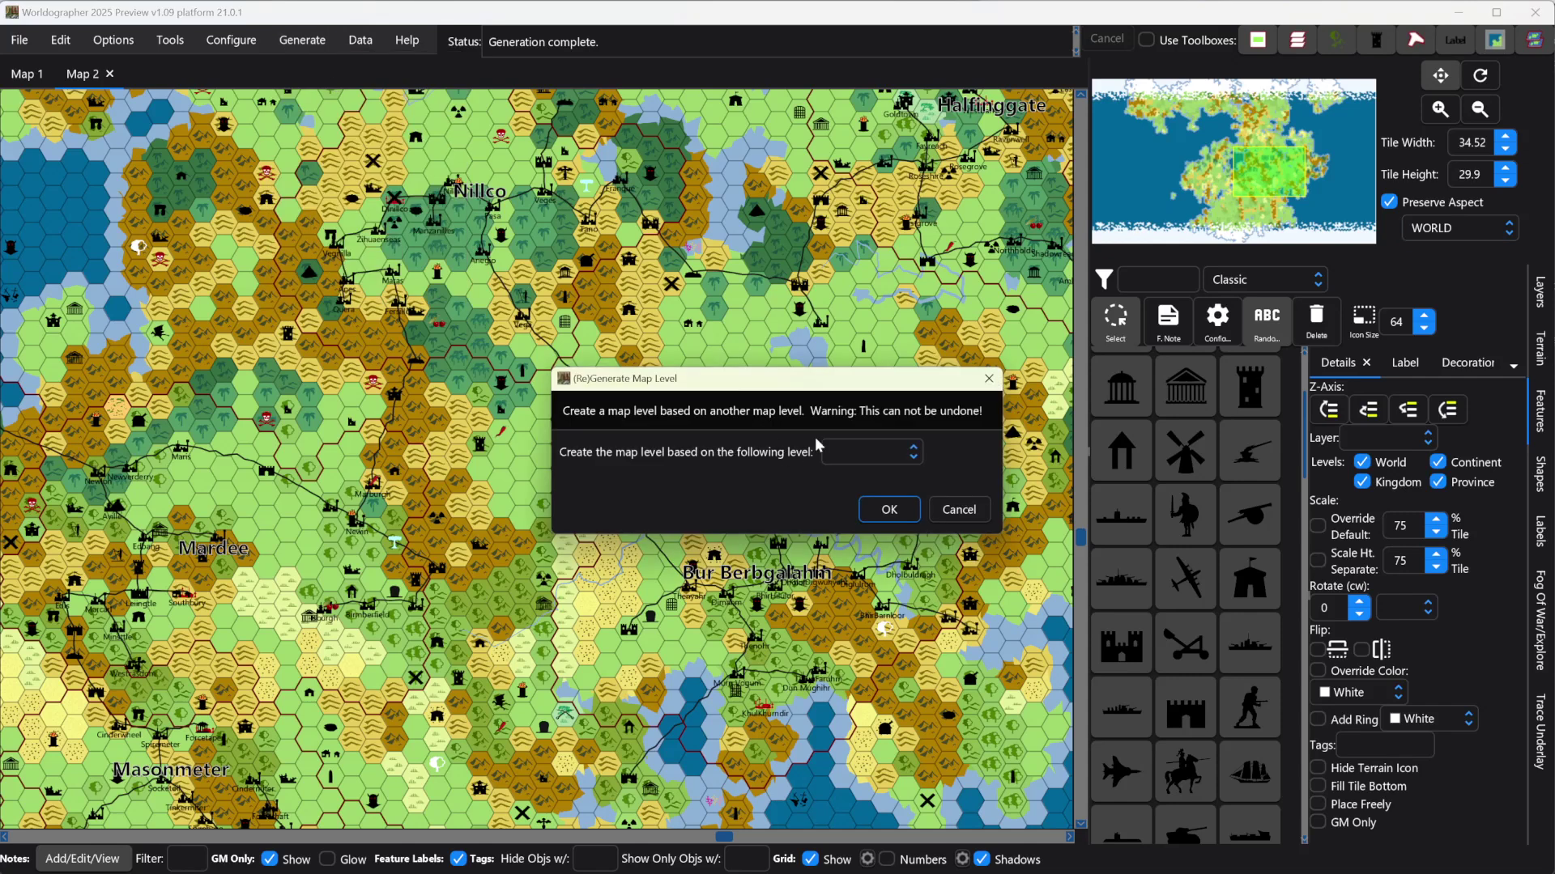
pyautogui.click(847, 447)
pyautogui.click(858, 480)
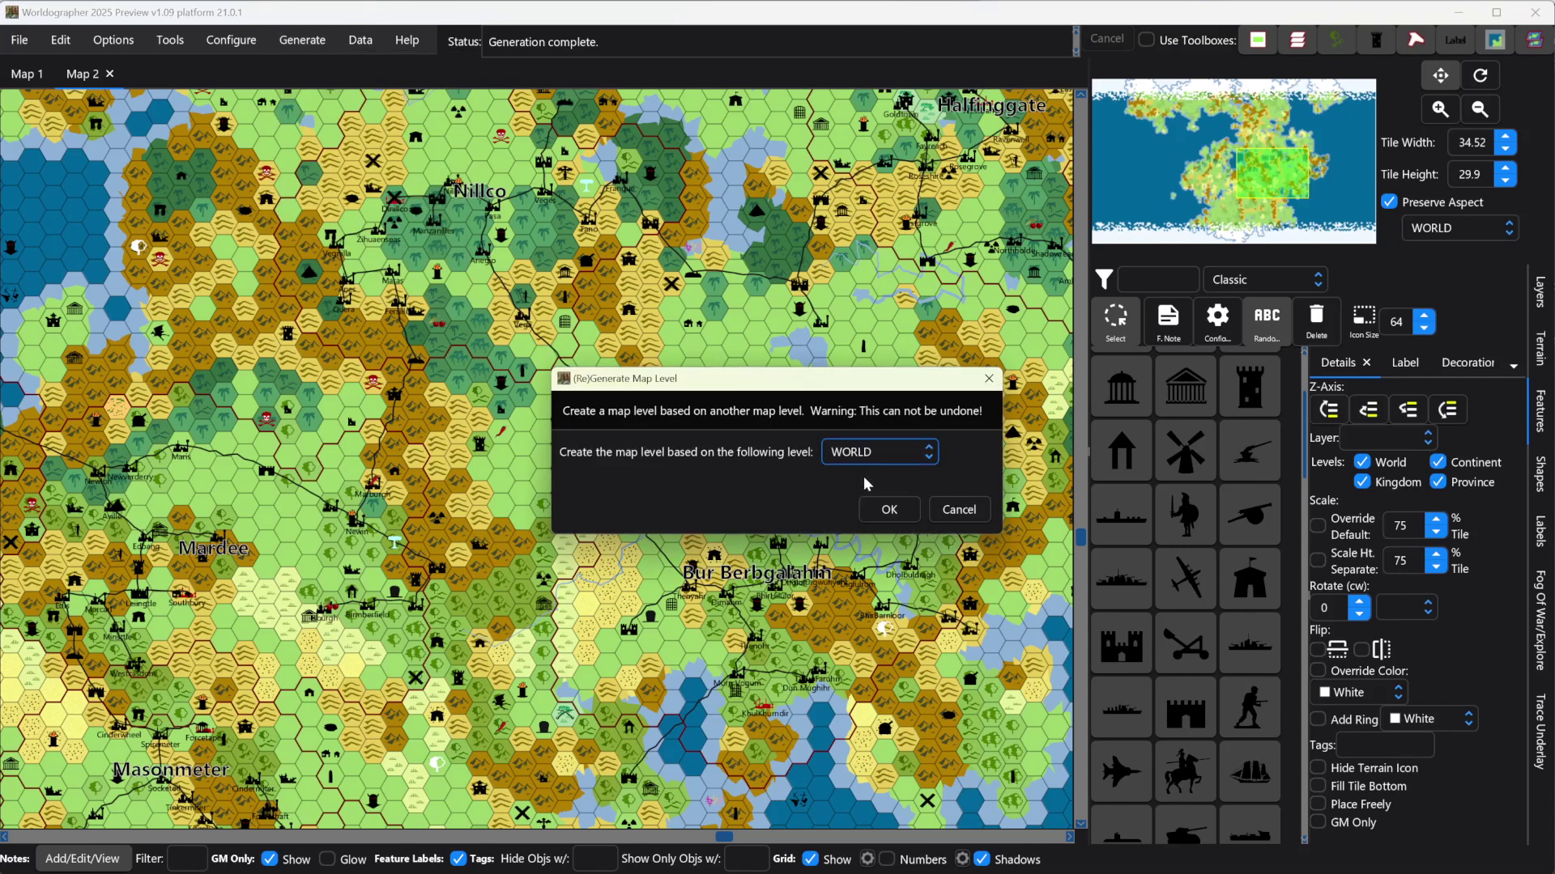
pyautogui.click(888, 510)
pyautogui.click(743, 452)
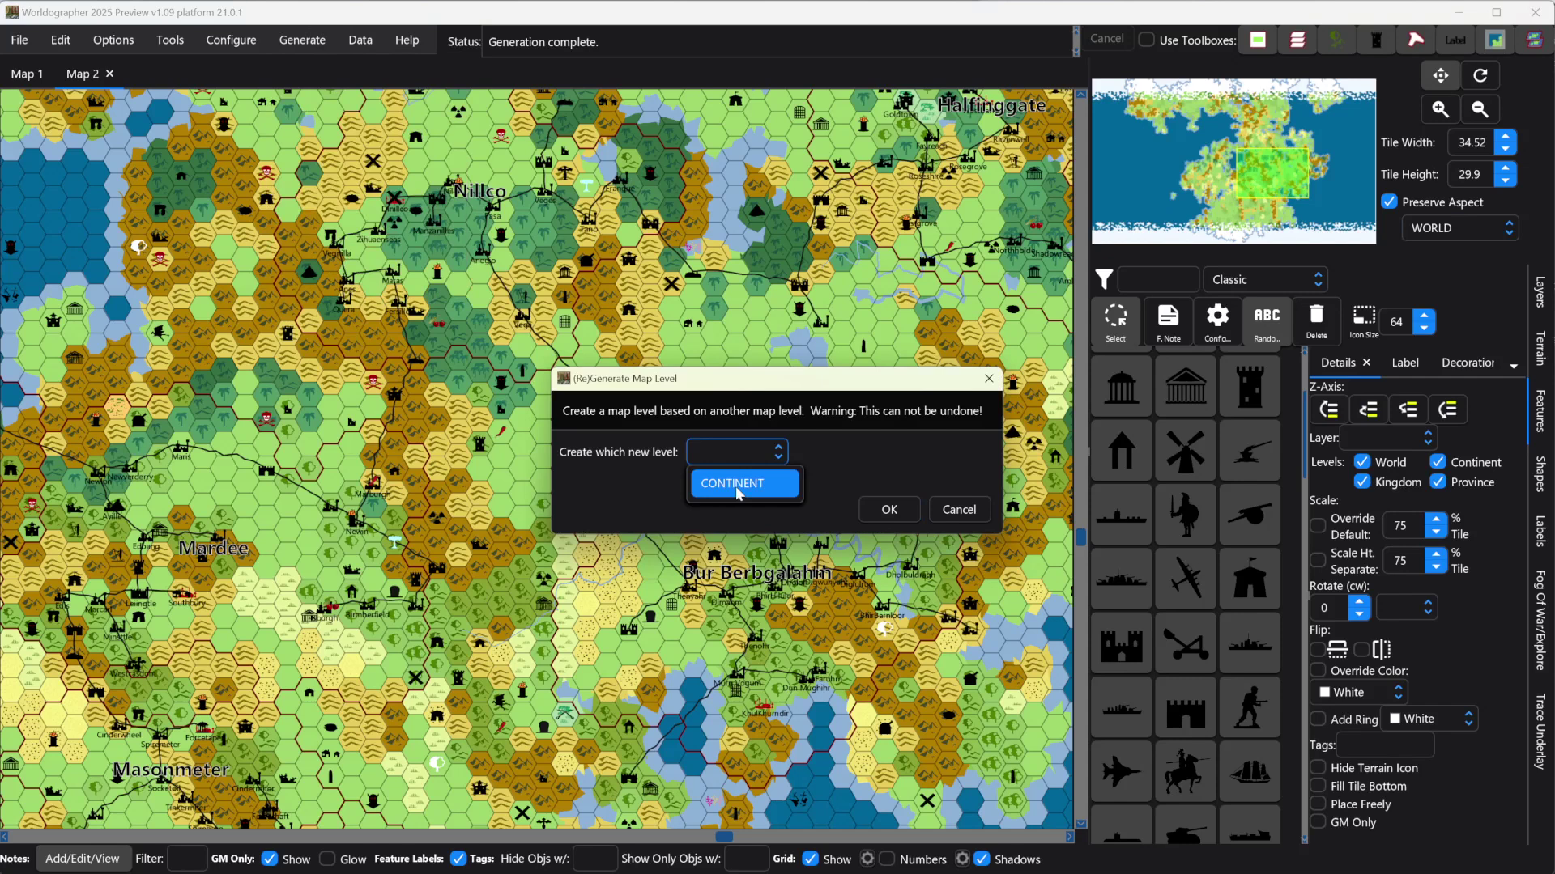
pyautogui.click(733, 482)
pyautogui.click(905, 512)
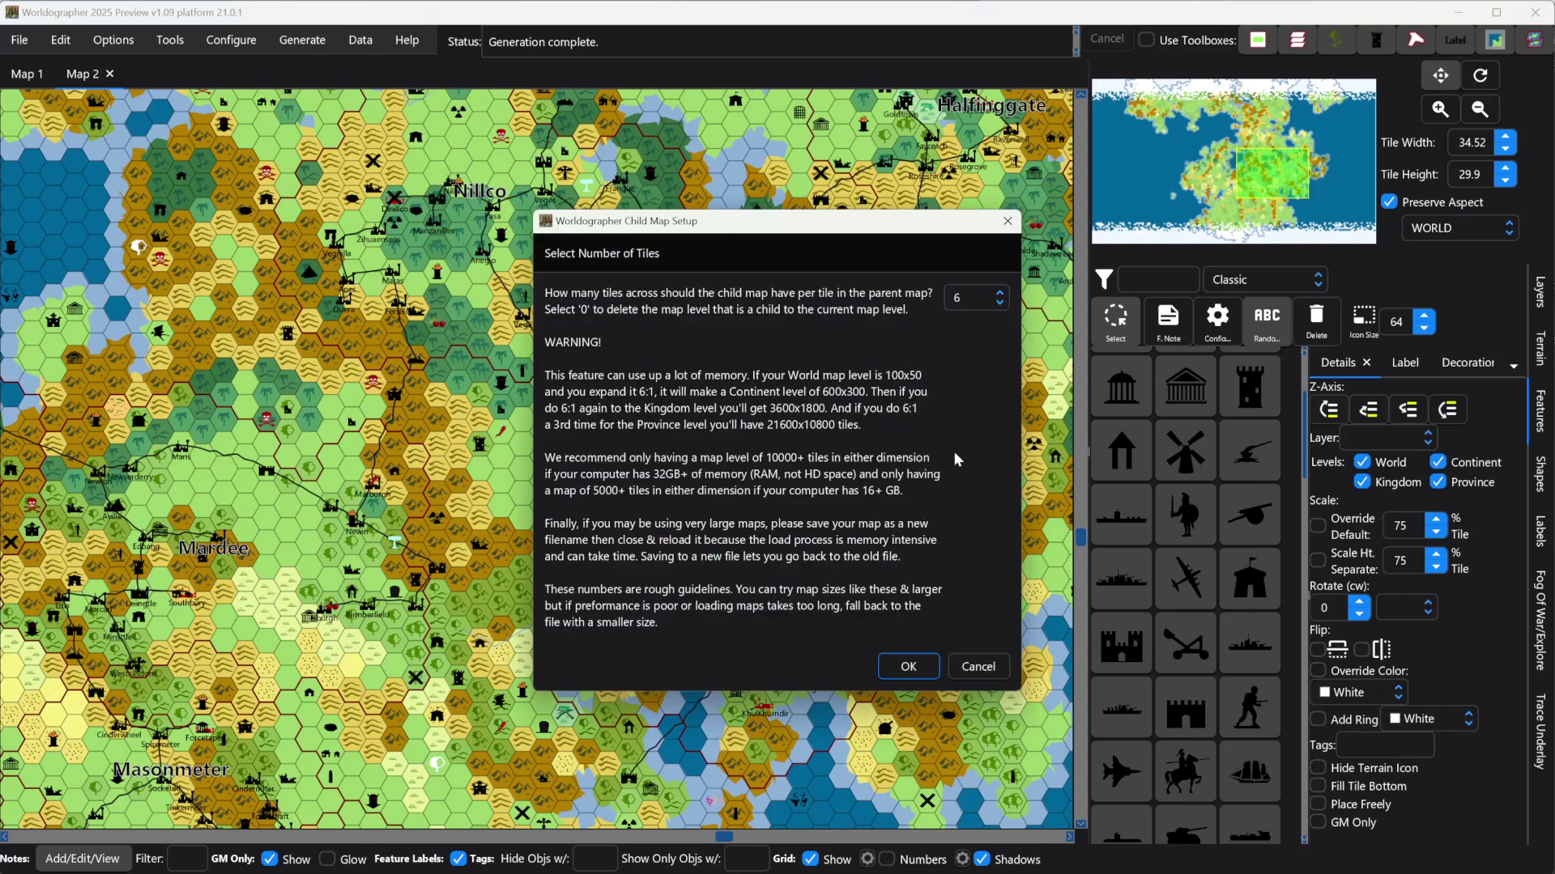
pyautogui.click(908, 666)
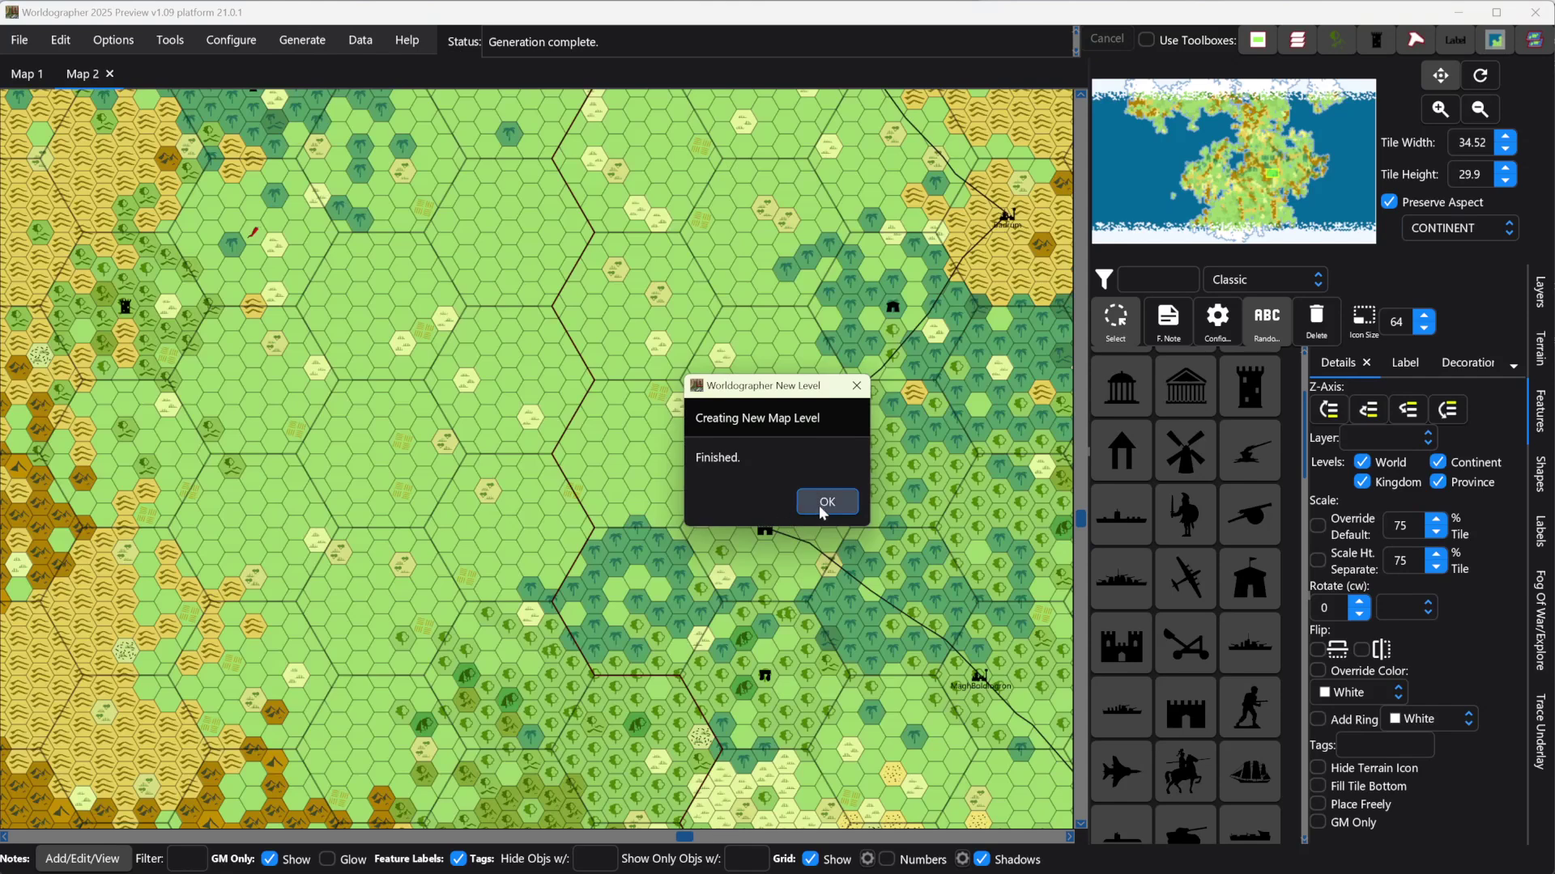
pyautogui.click(825, 502)
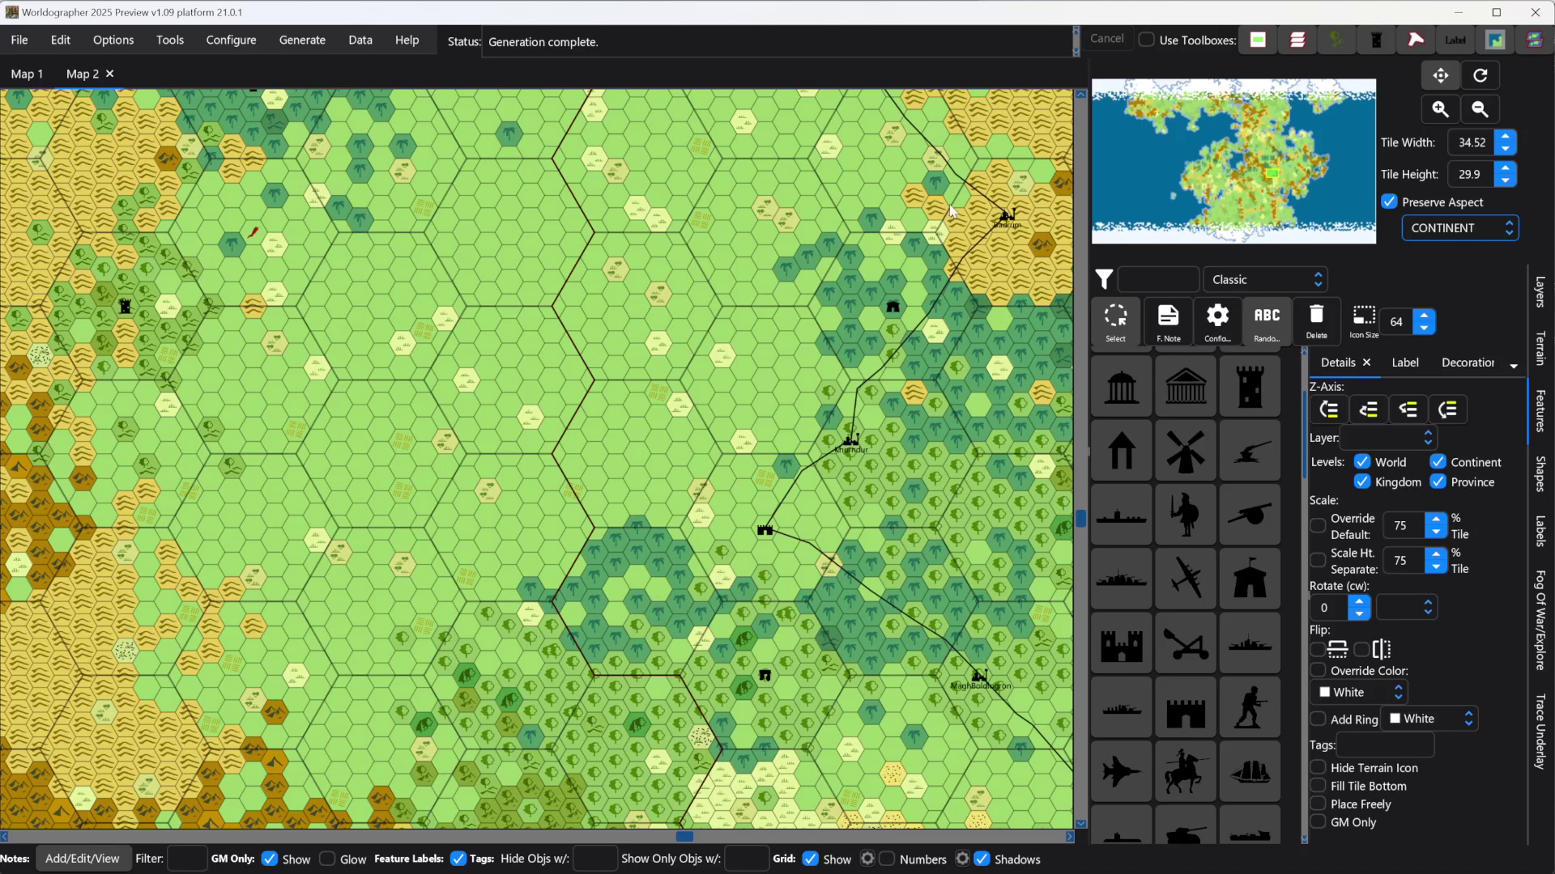
pyautogui.click(1465, 228)
pyautogui.click(1451, 256)
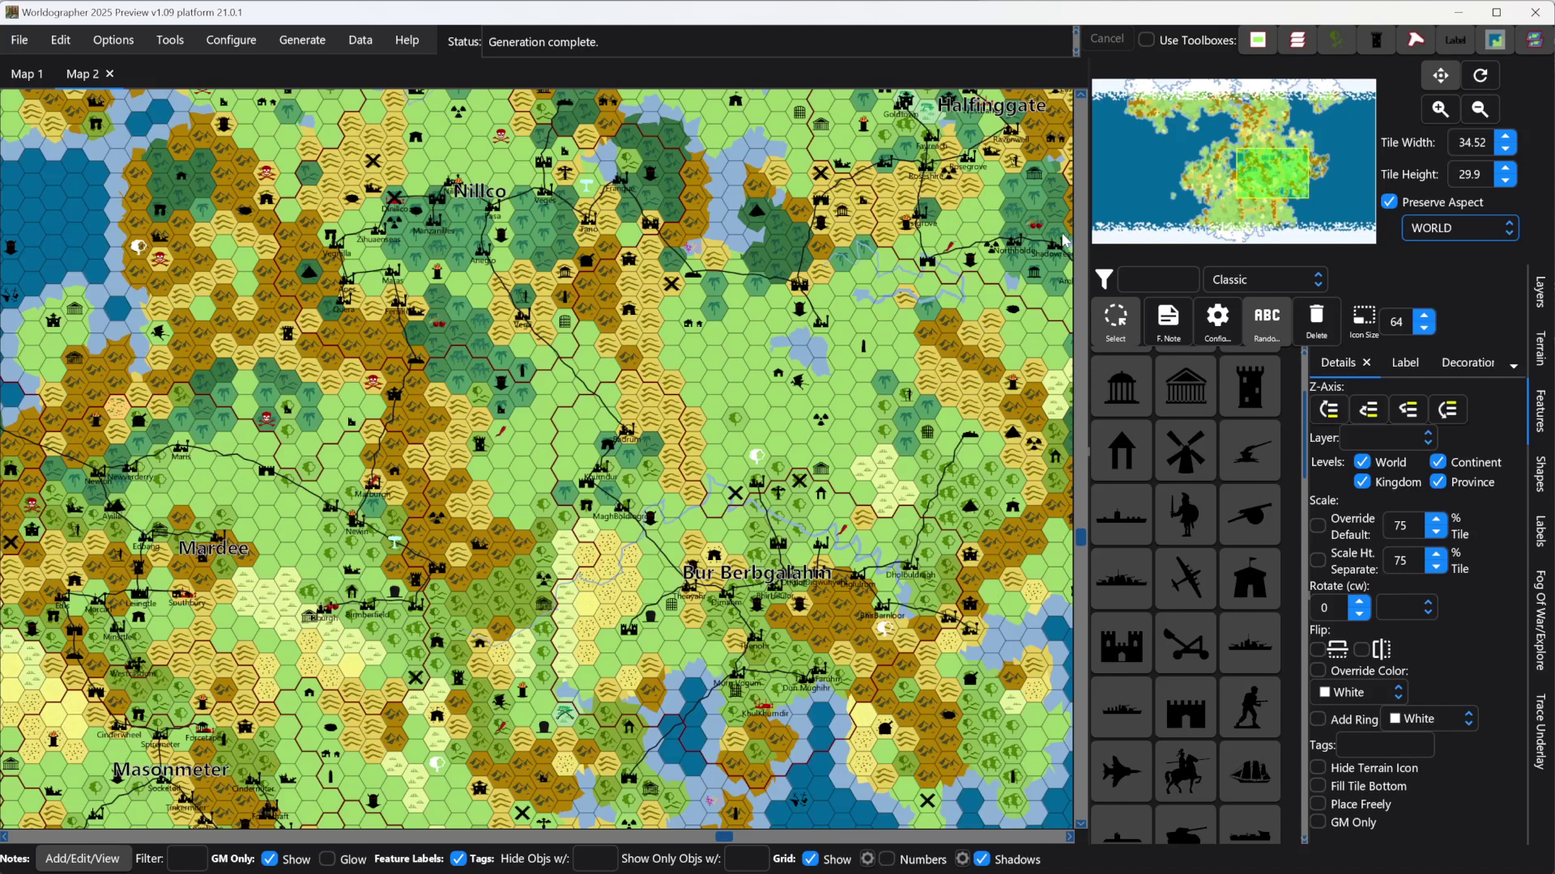
# Load the Ashlands, Crystal Forest and Fused Glass images from the 202405 Retro Wasteland Classic Terrain folder as custom terrain.
pyautogui.click(228, 42)
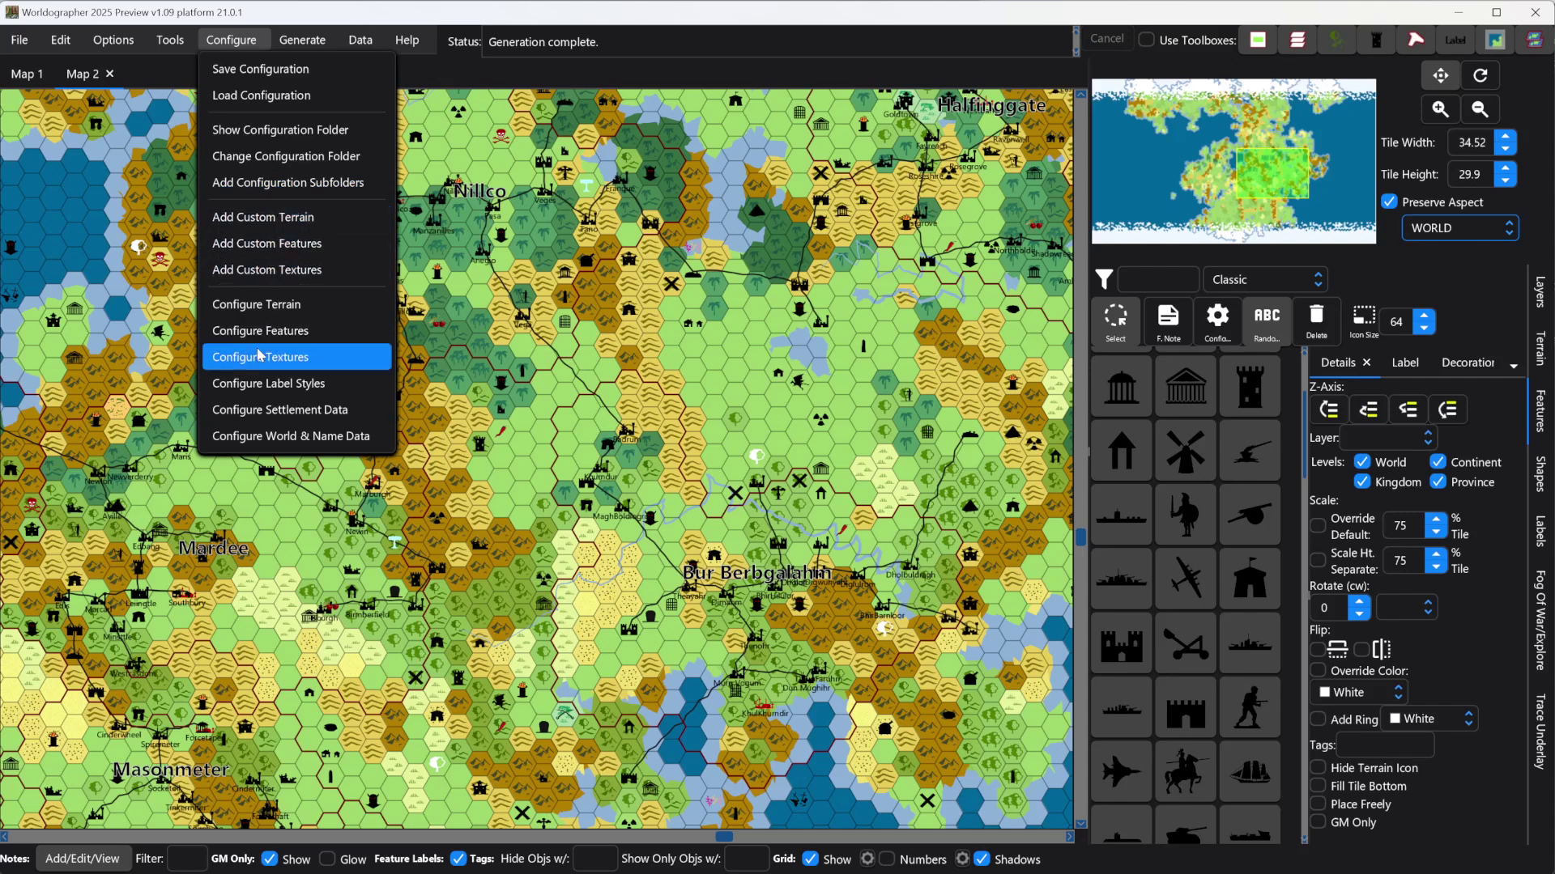
pyautogui.click(245, 220)
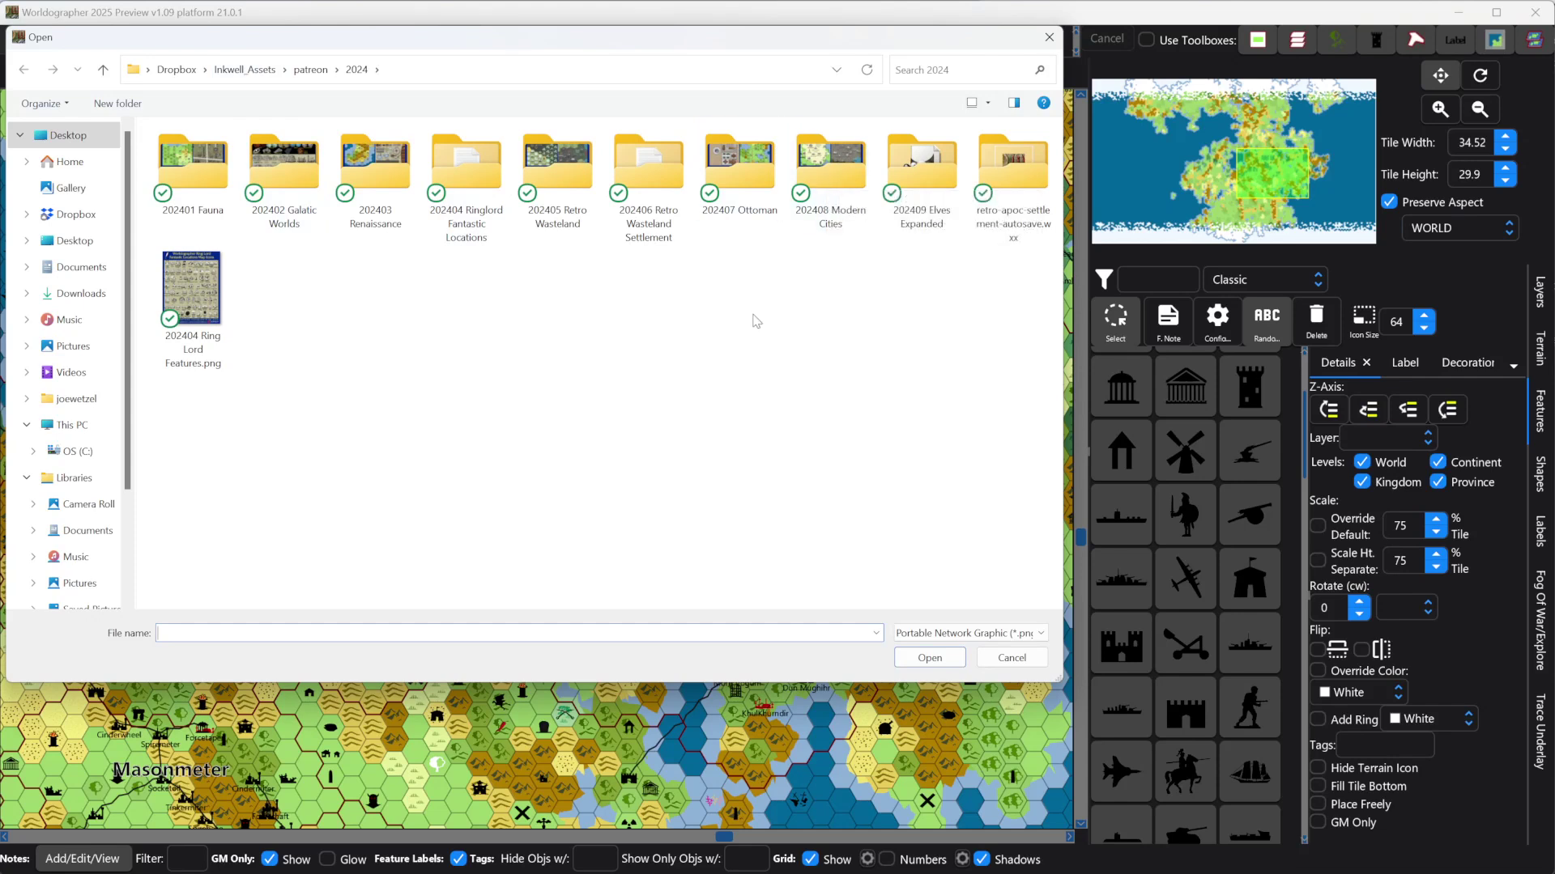
pyautogui.doubleClick(573, 173)
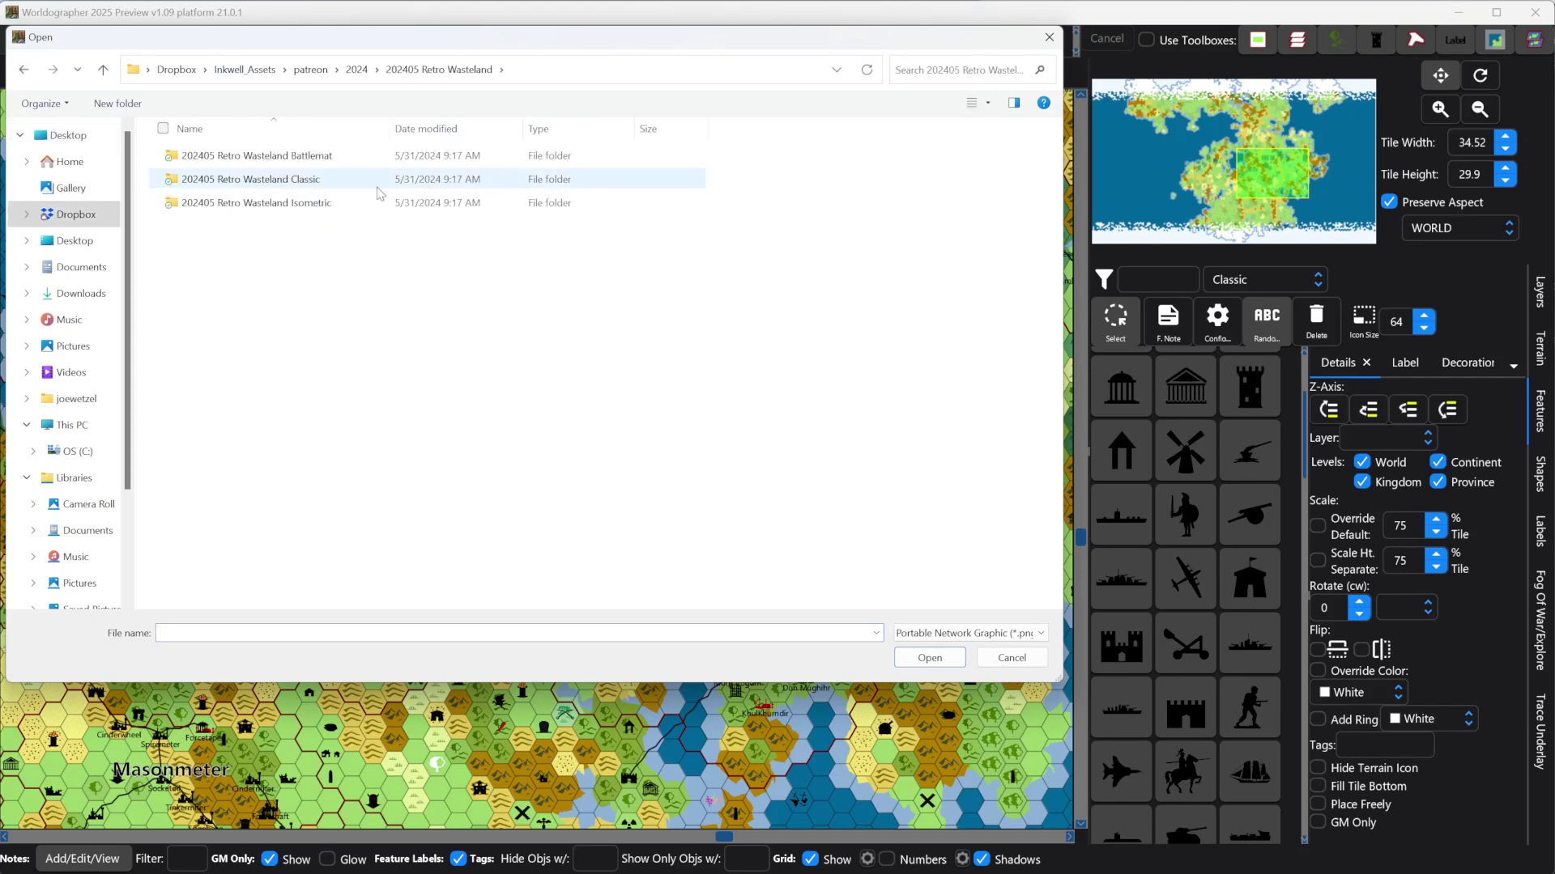
pyautogui.click(297, 180)
pyautogui.doubleClick(297, 180)
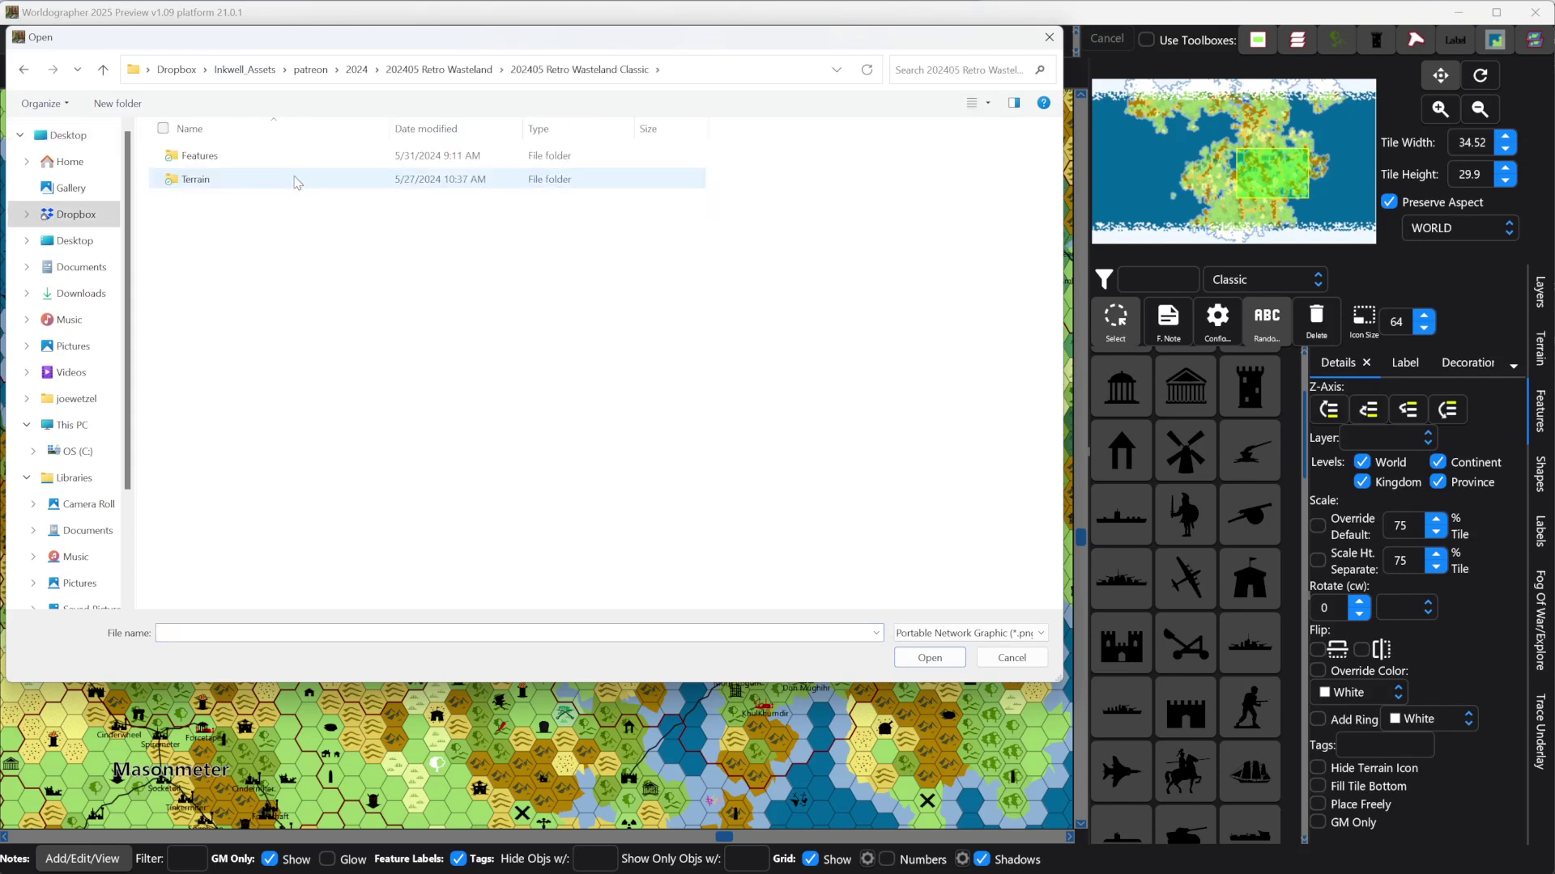
pyautogui.doubleClick(202, 181)
pyautogui.click(203, 165)
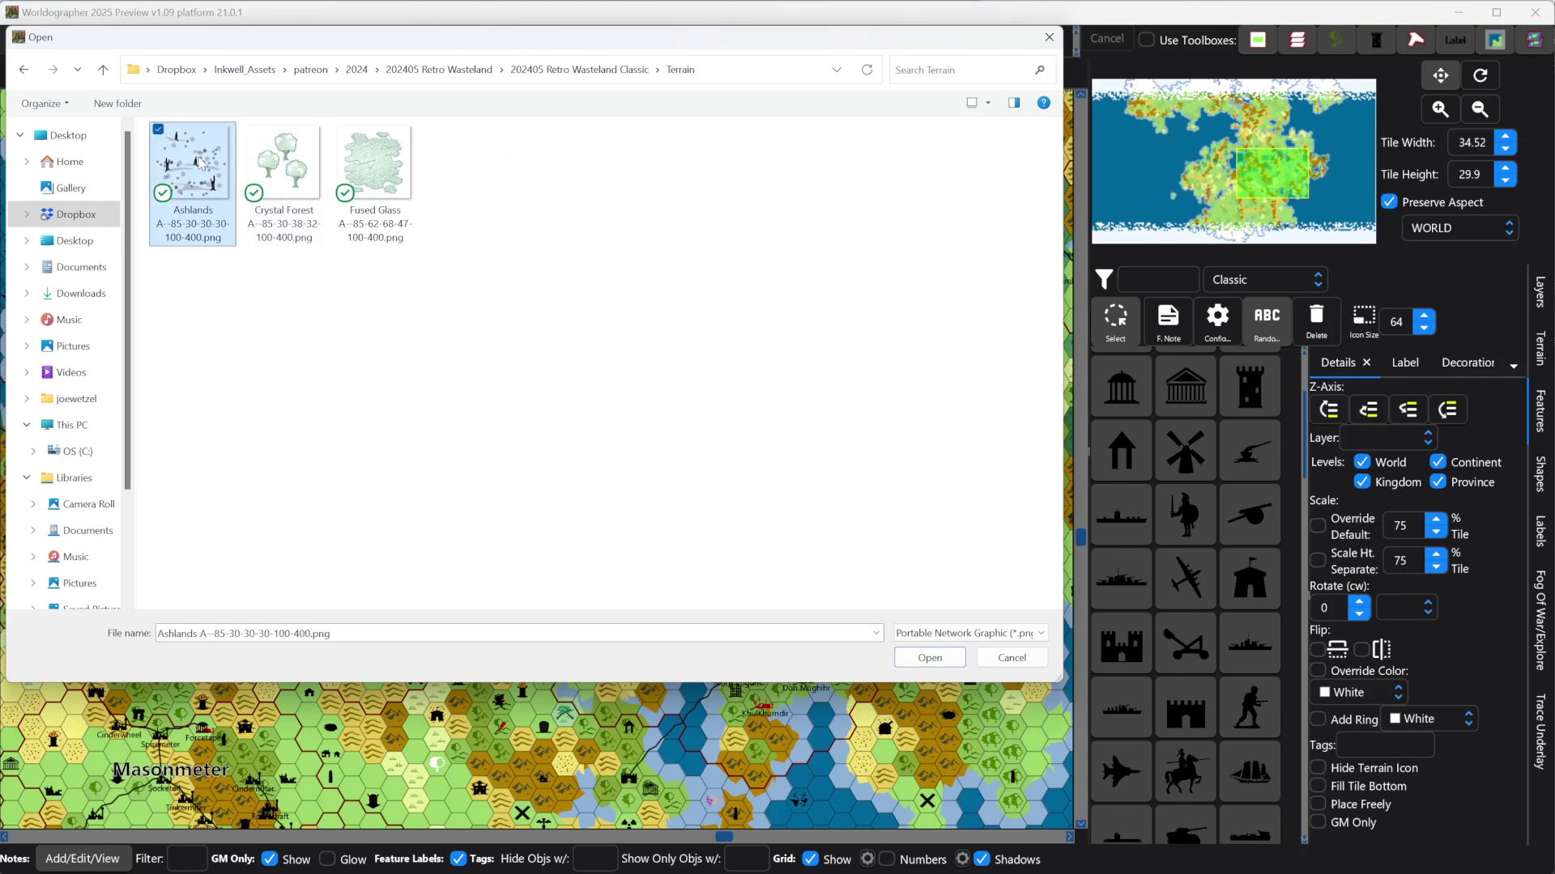
pyautogui.keyDown('shift'); pyautogui.click(353, 163); pyautogui.keyUp('shift')
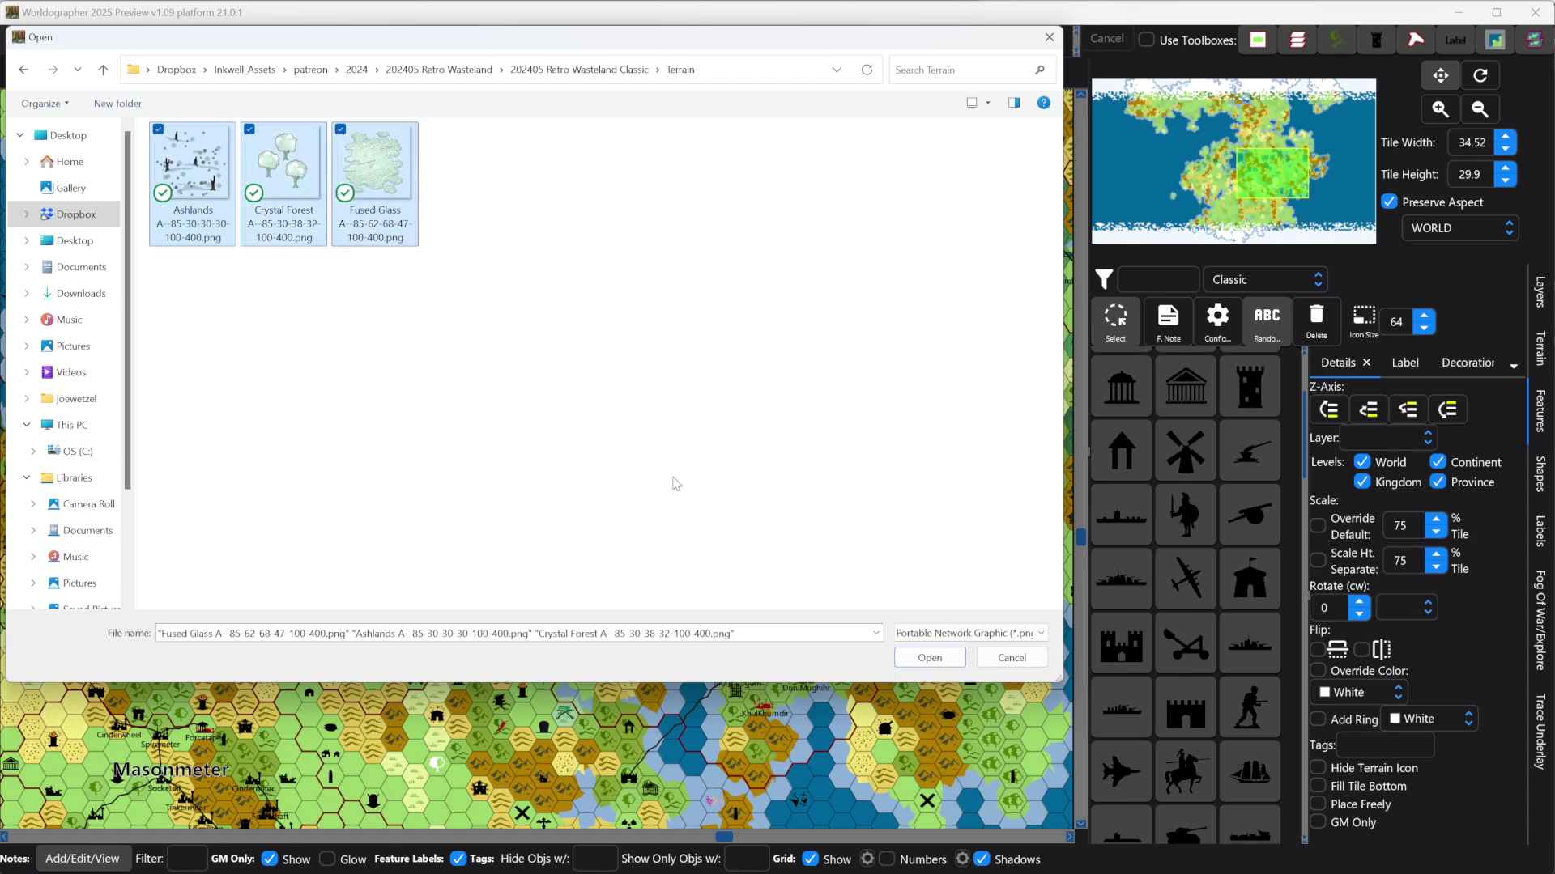
pyautogui.click(919, 661)
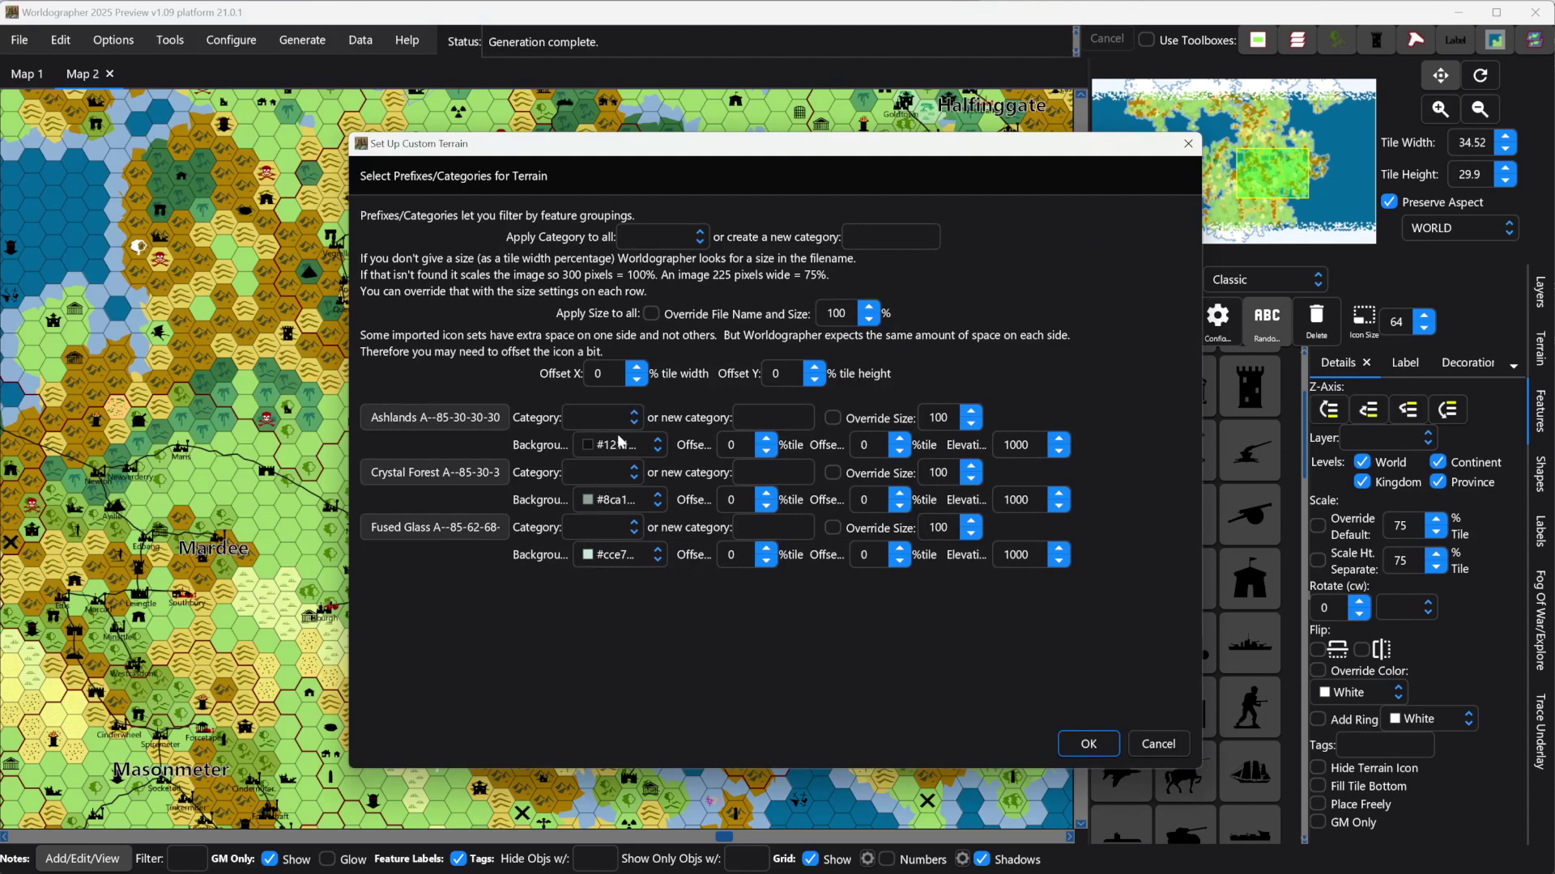
# Assign the new category Retro Wasteland to all the custom terrain images and add them to the terrain palette.
pyautogui.click(449, 418)
pyautogui.click(852, 236)
pyautogui.write('Retro Wast')
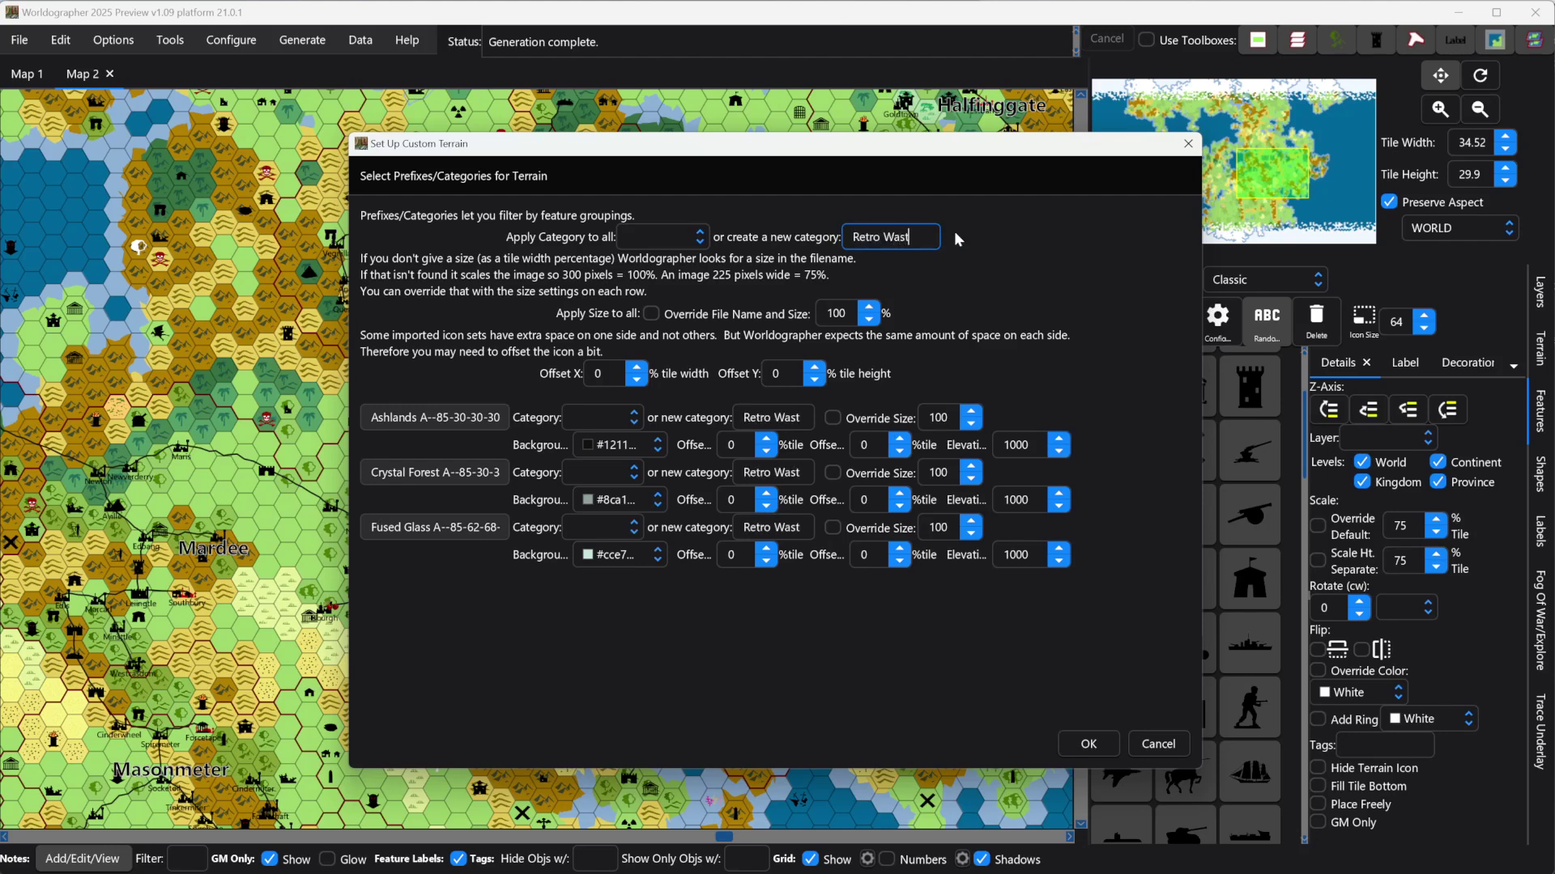
pyautogui.write('eland')
pyautogui.click(1085, 751)
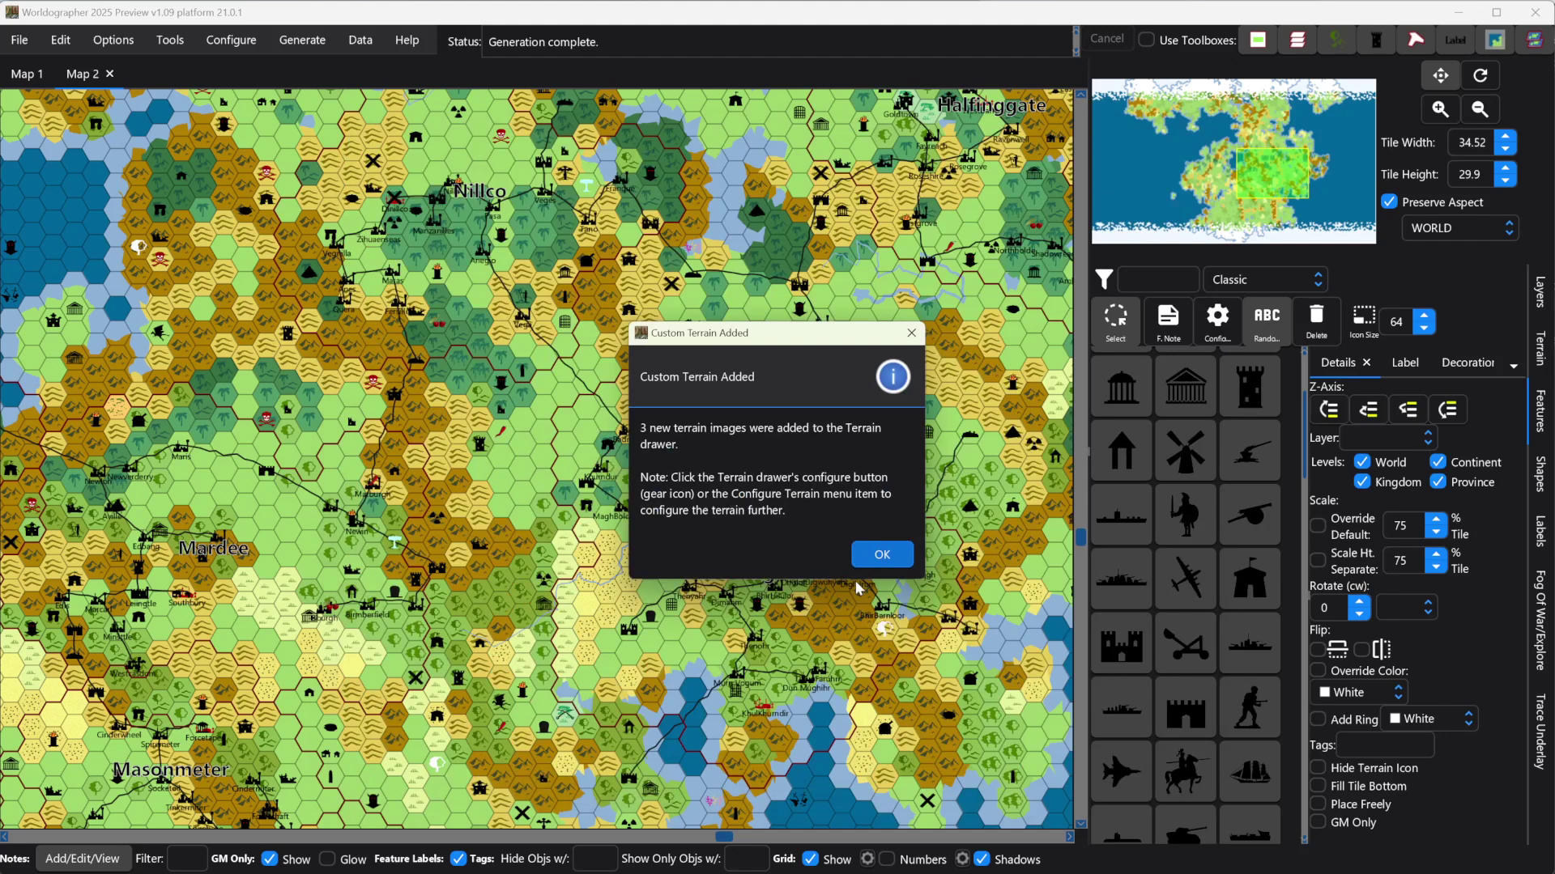
pyautogui.click(880, 557)
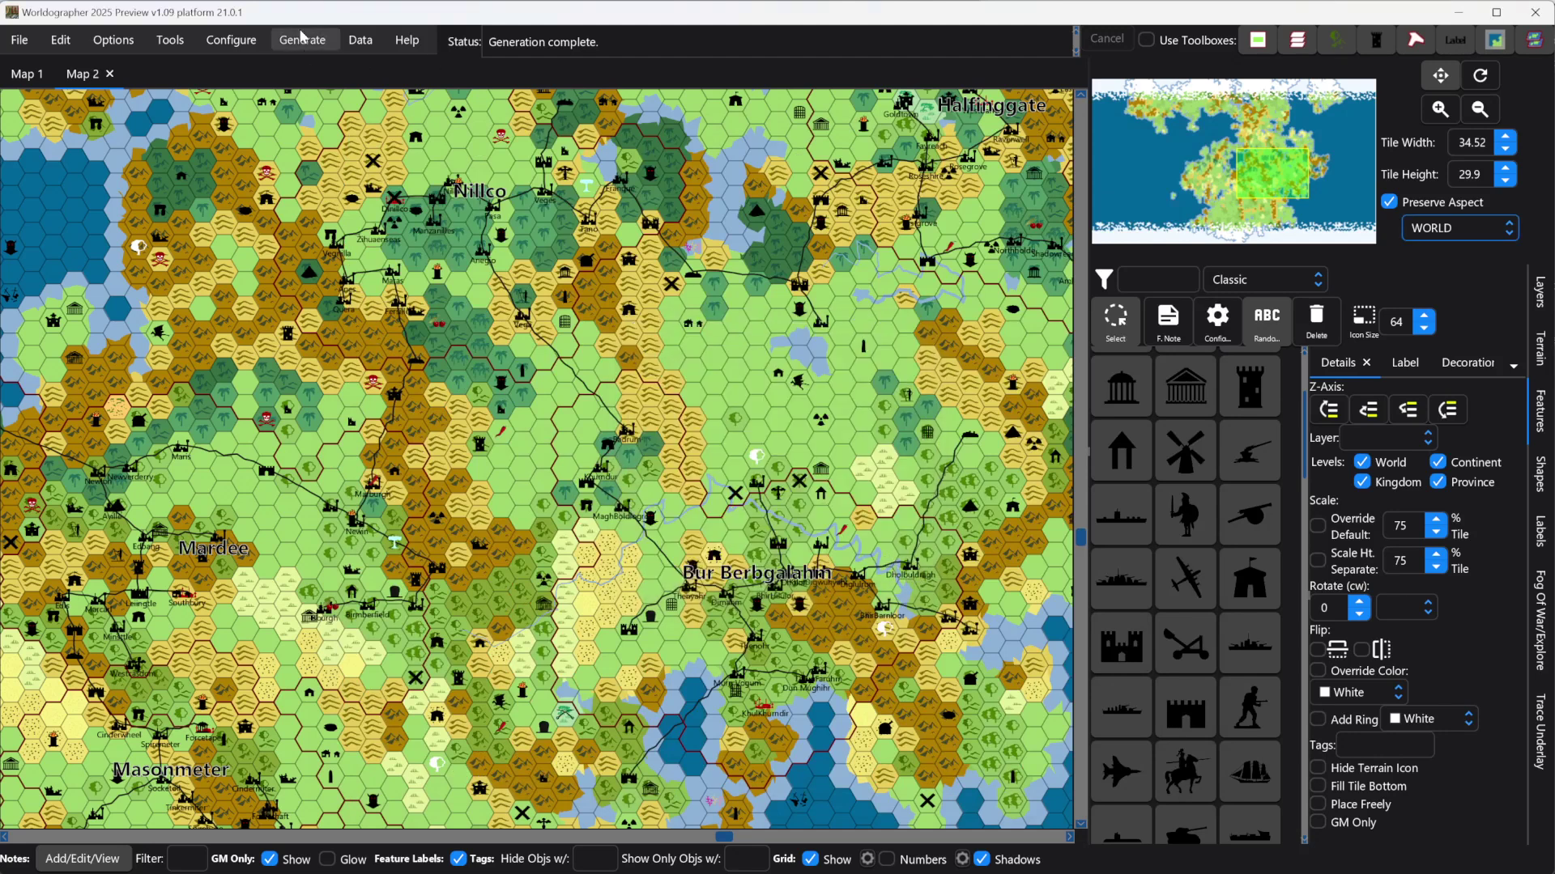
# Generate a new city map with a population of 5000, Octagon street layout and Forest Floor background texture.
pyautogui.click(21, 41)
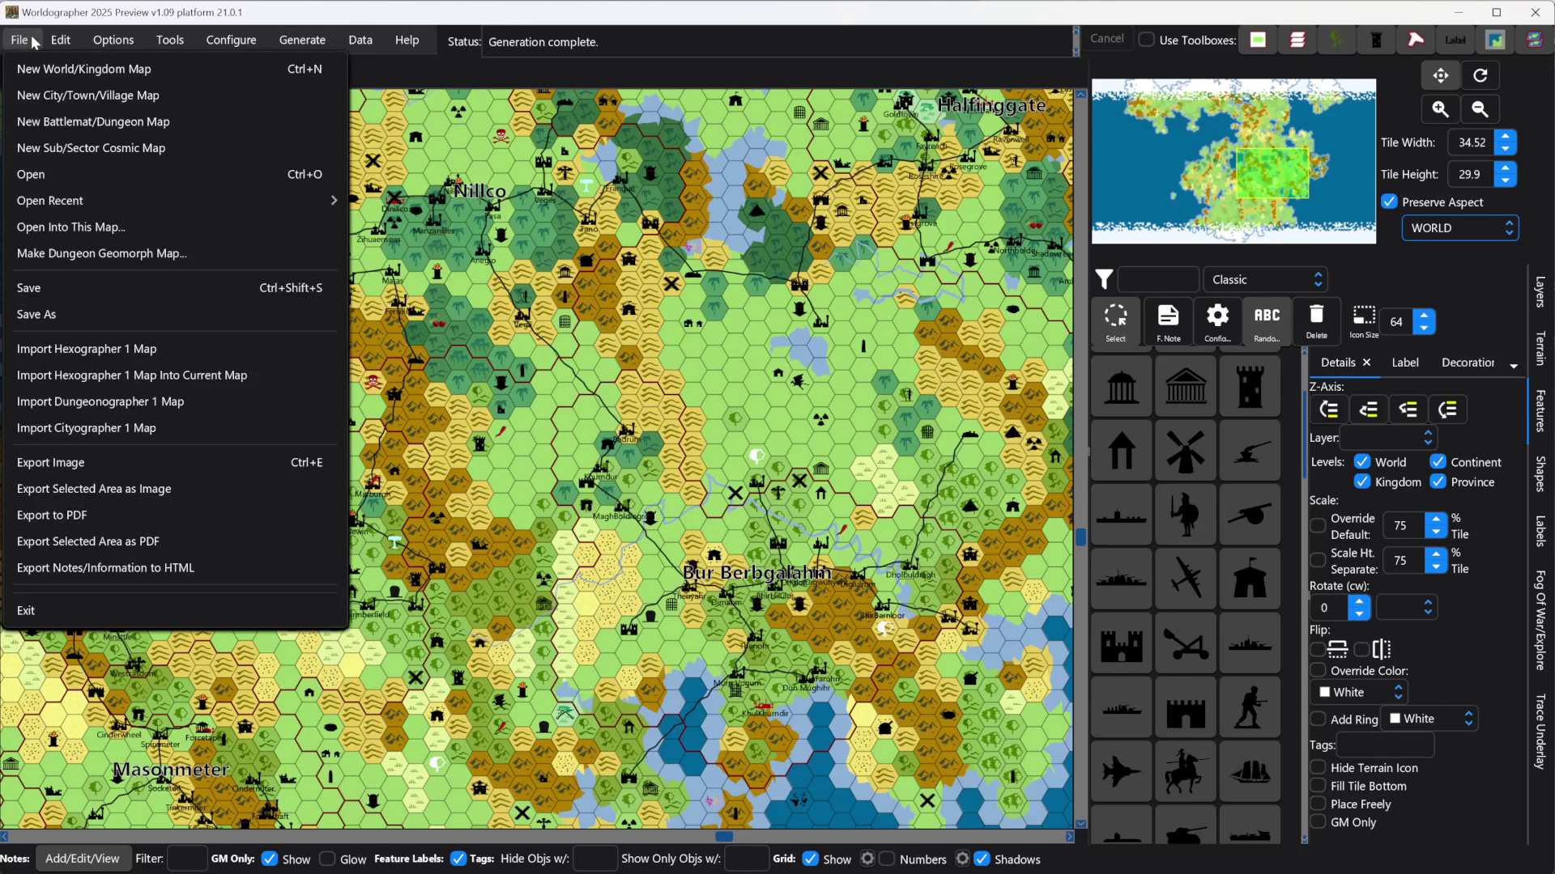
pyautogui.click(86, 98)
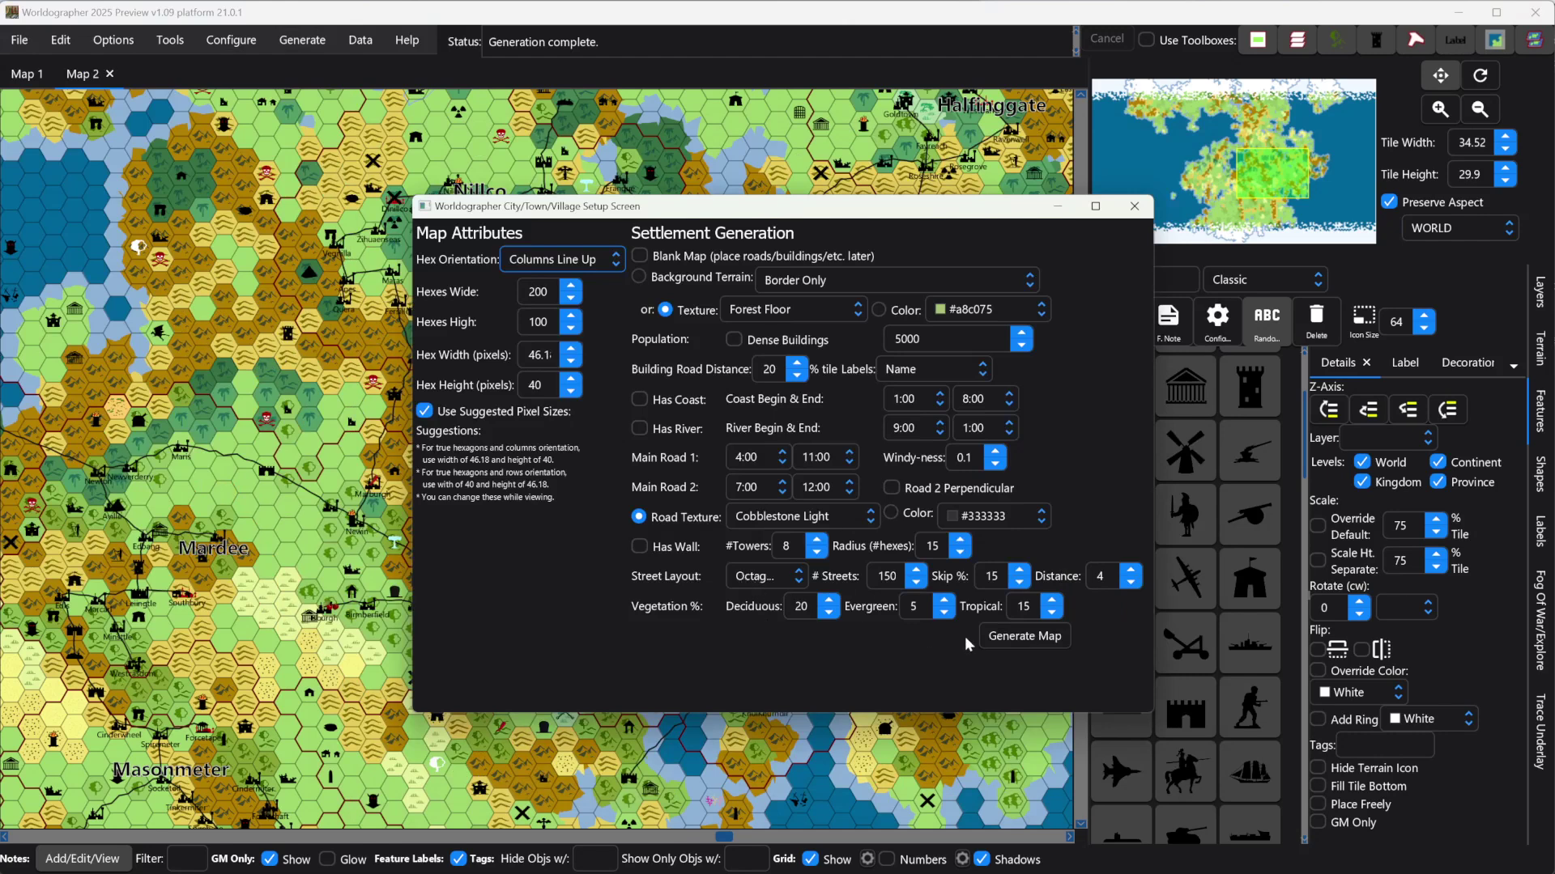
pyautogui.click(747, 576)
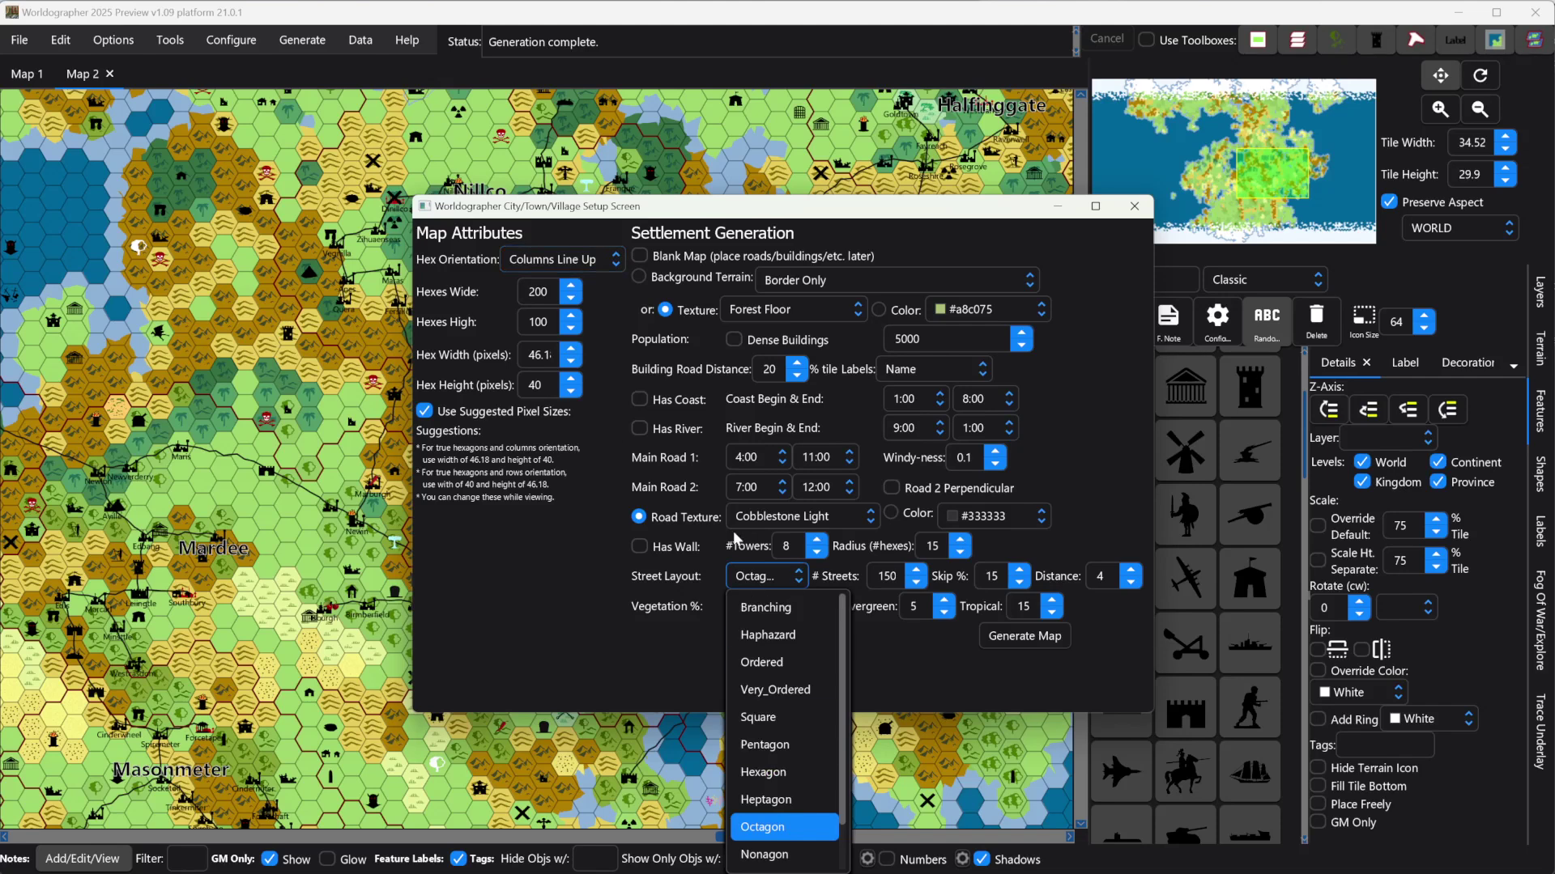
pyautogui.click(1049, 636)
pyautogui.click(1005, 636)
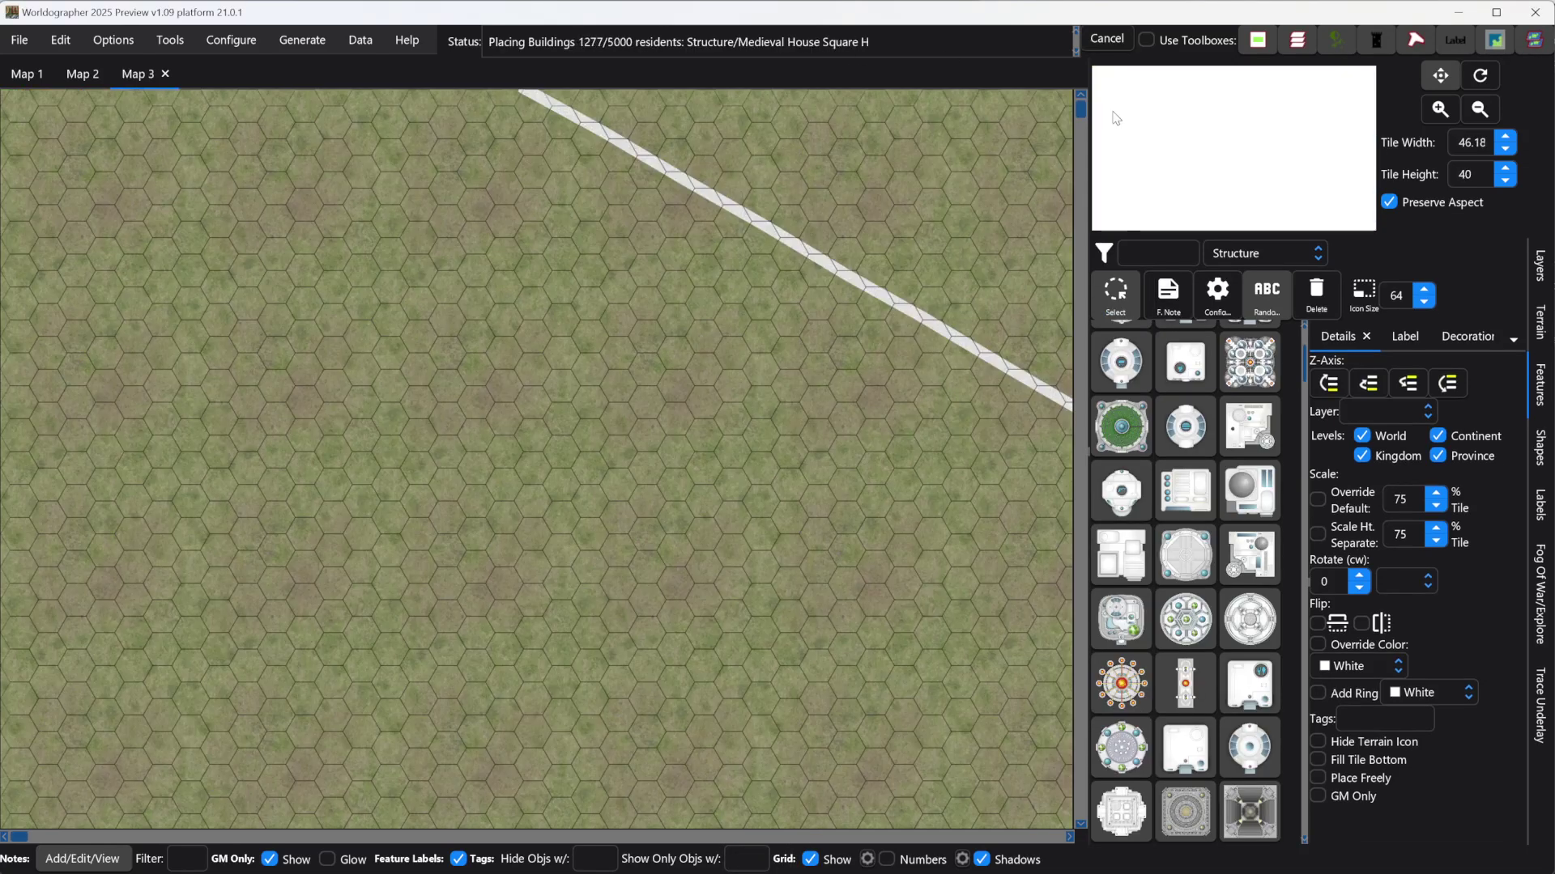
# View the city centre while it is generated and browse the Structure feature icons.
pyautogui.moveTo(1215, 150); pyautogui.dragTo(1243, 131)
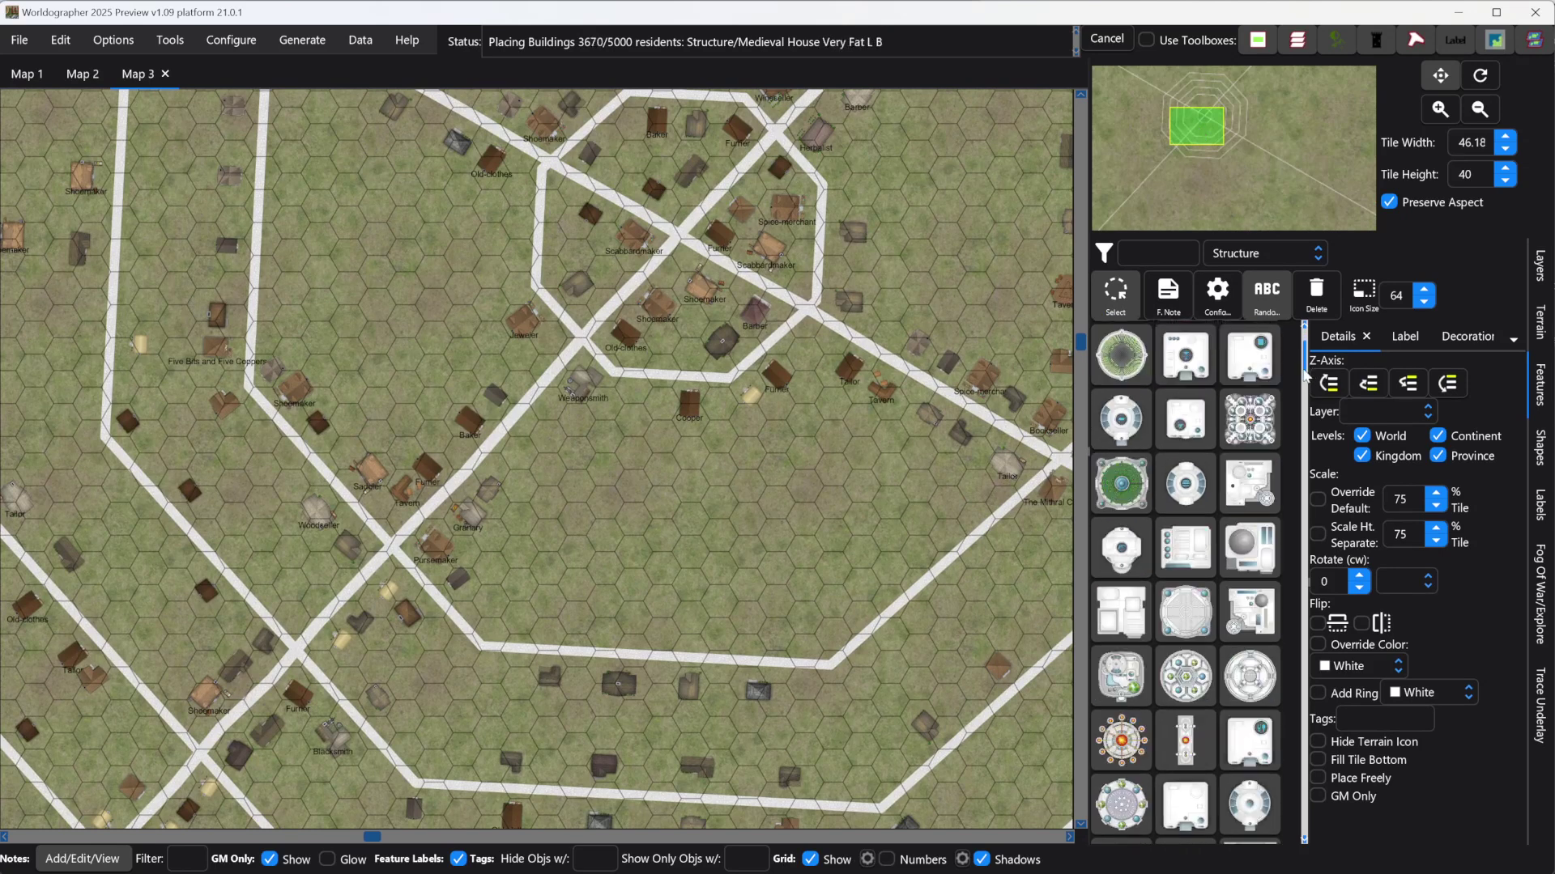
pyautogui.scroll(-1, 1305, 379)
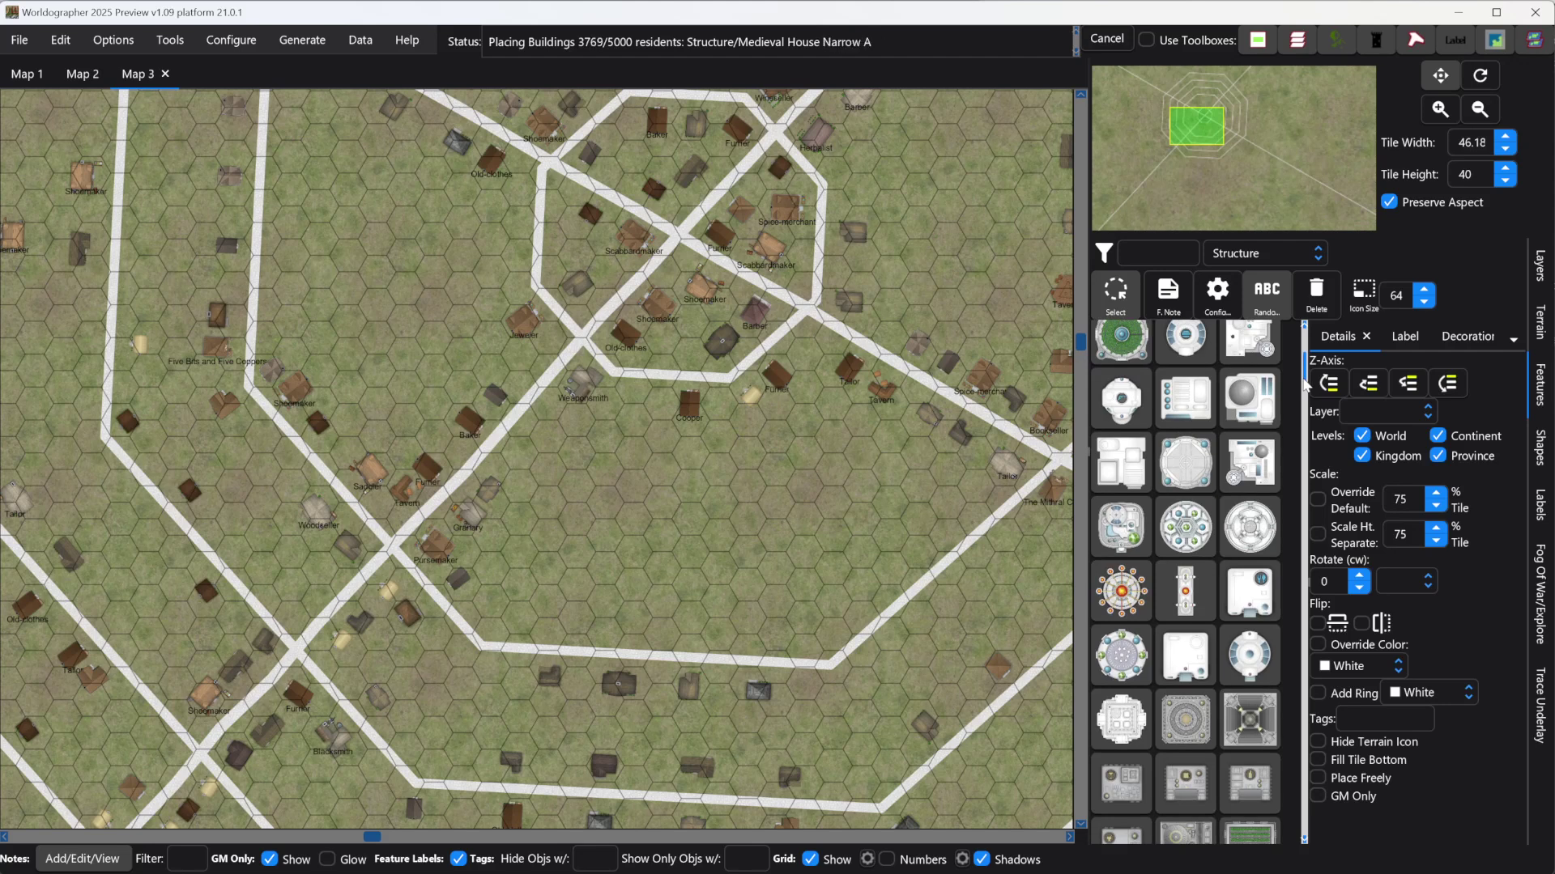
pyautogui.scroll(-1, 1308, 386)
pyautogui.scroll(-1, 1308, 386)
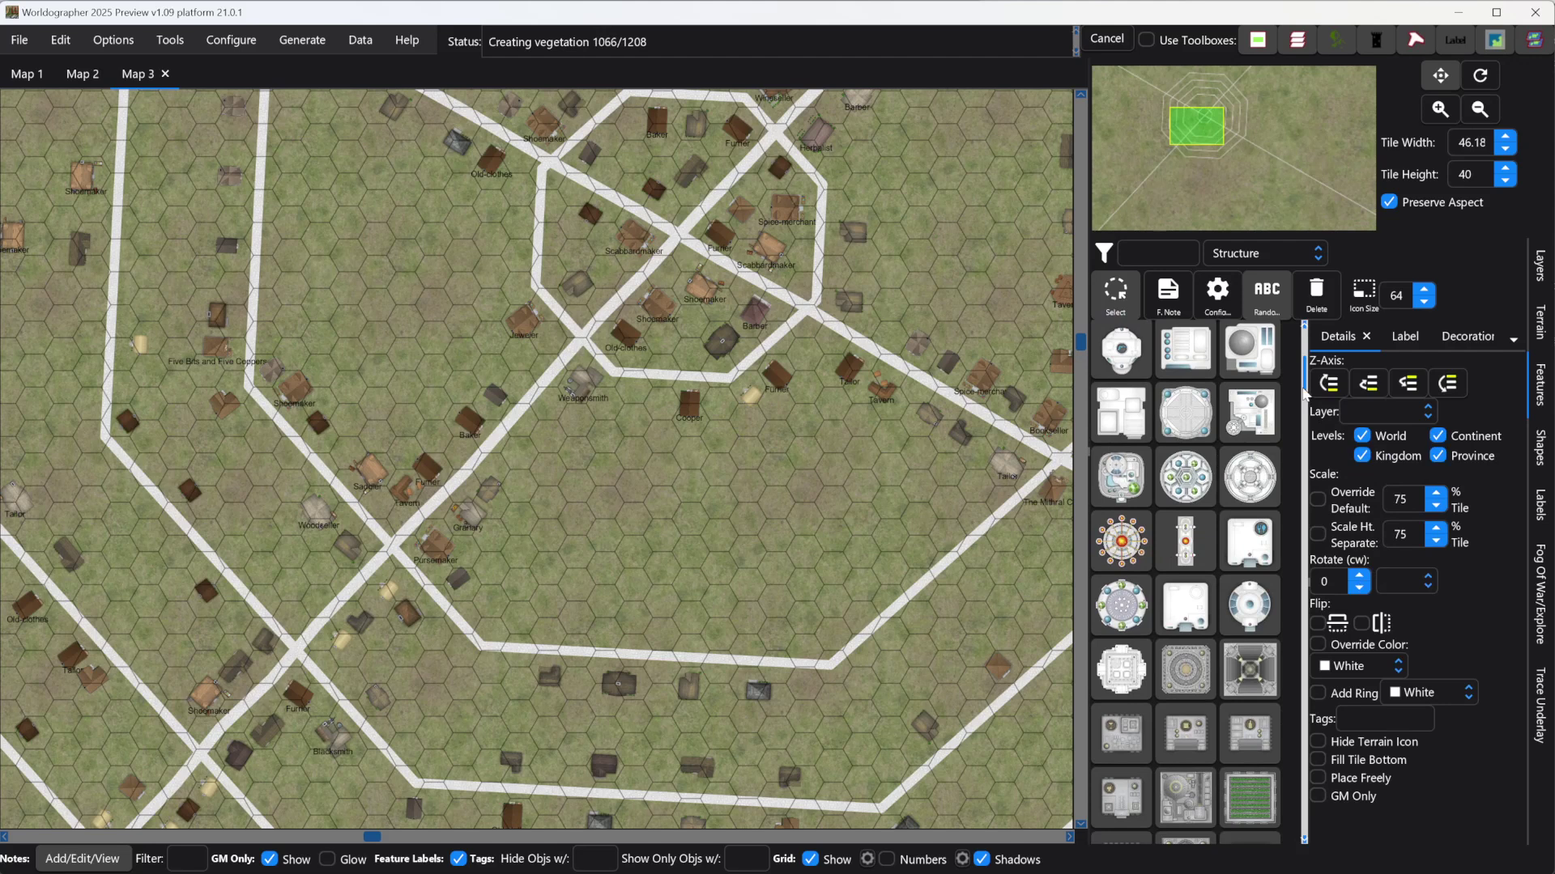
pyautogui.scroll(1, 1304, 393)
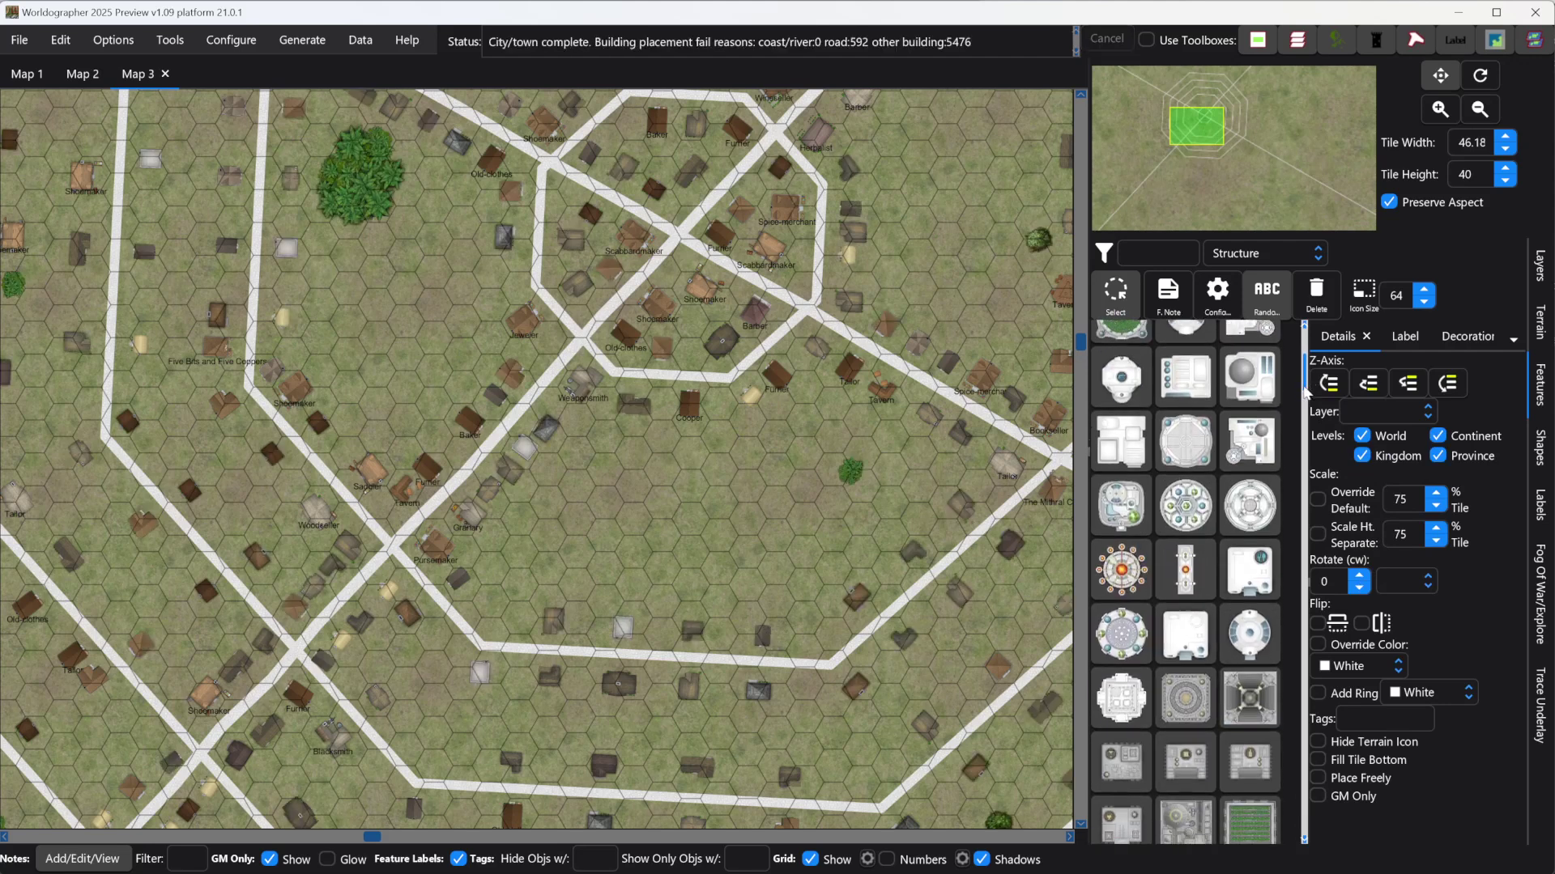
# Browse the remaining Structure feature icons down to the last building styles in the category.
pyautogui.scroll(-10, 1192, 463)
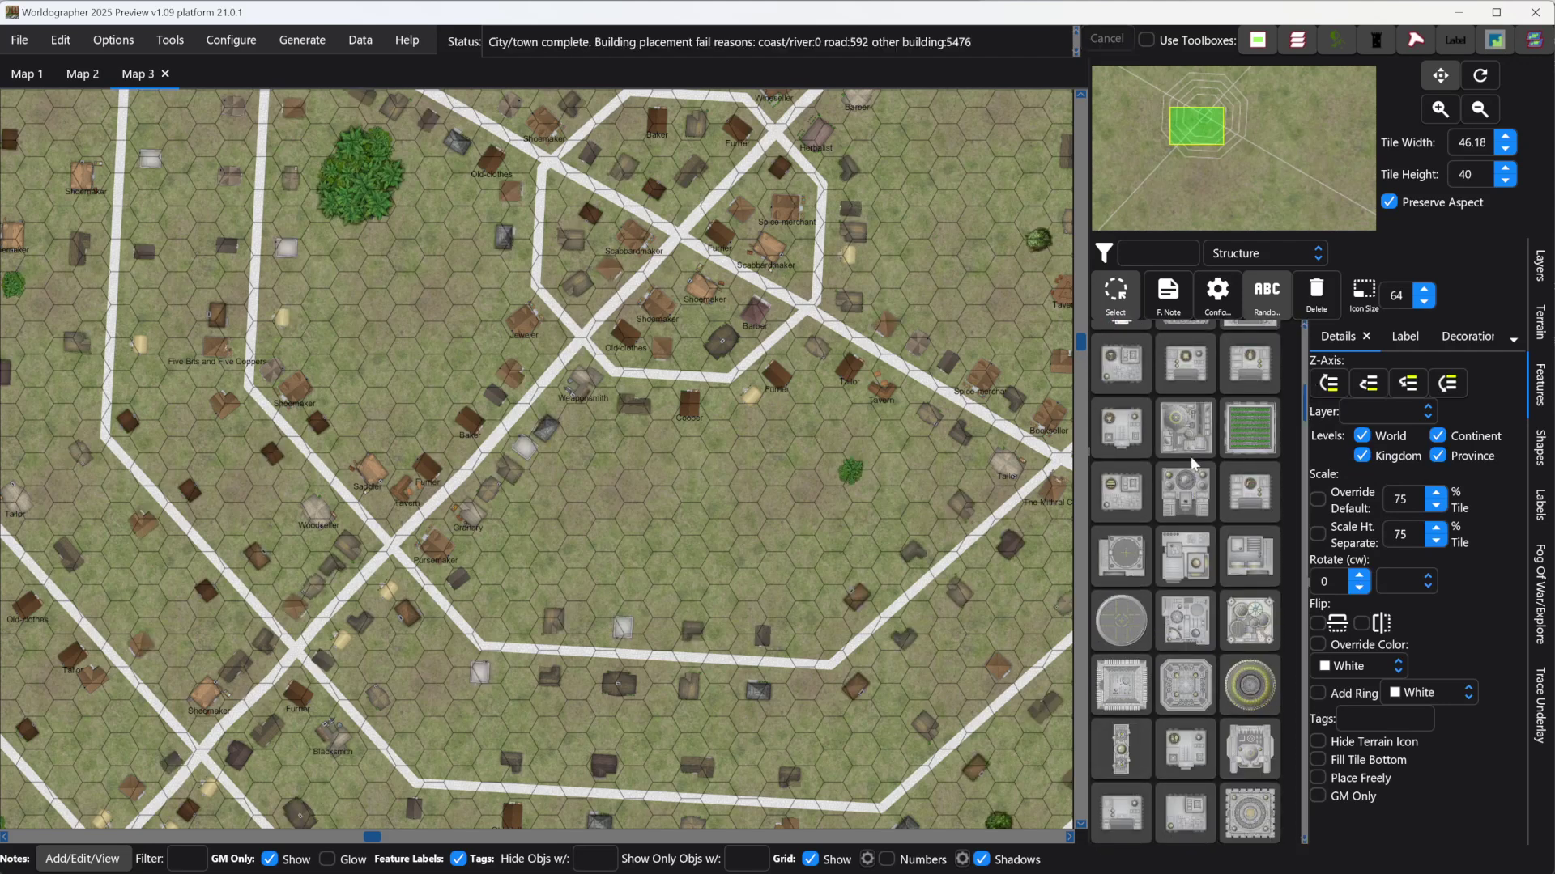
pyautogui.scroll(-3, 1312, 433)
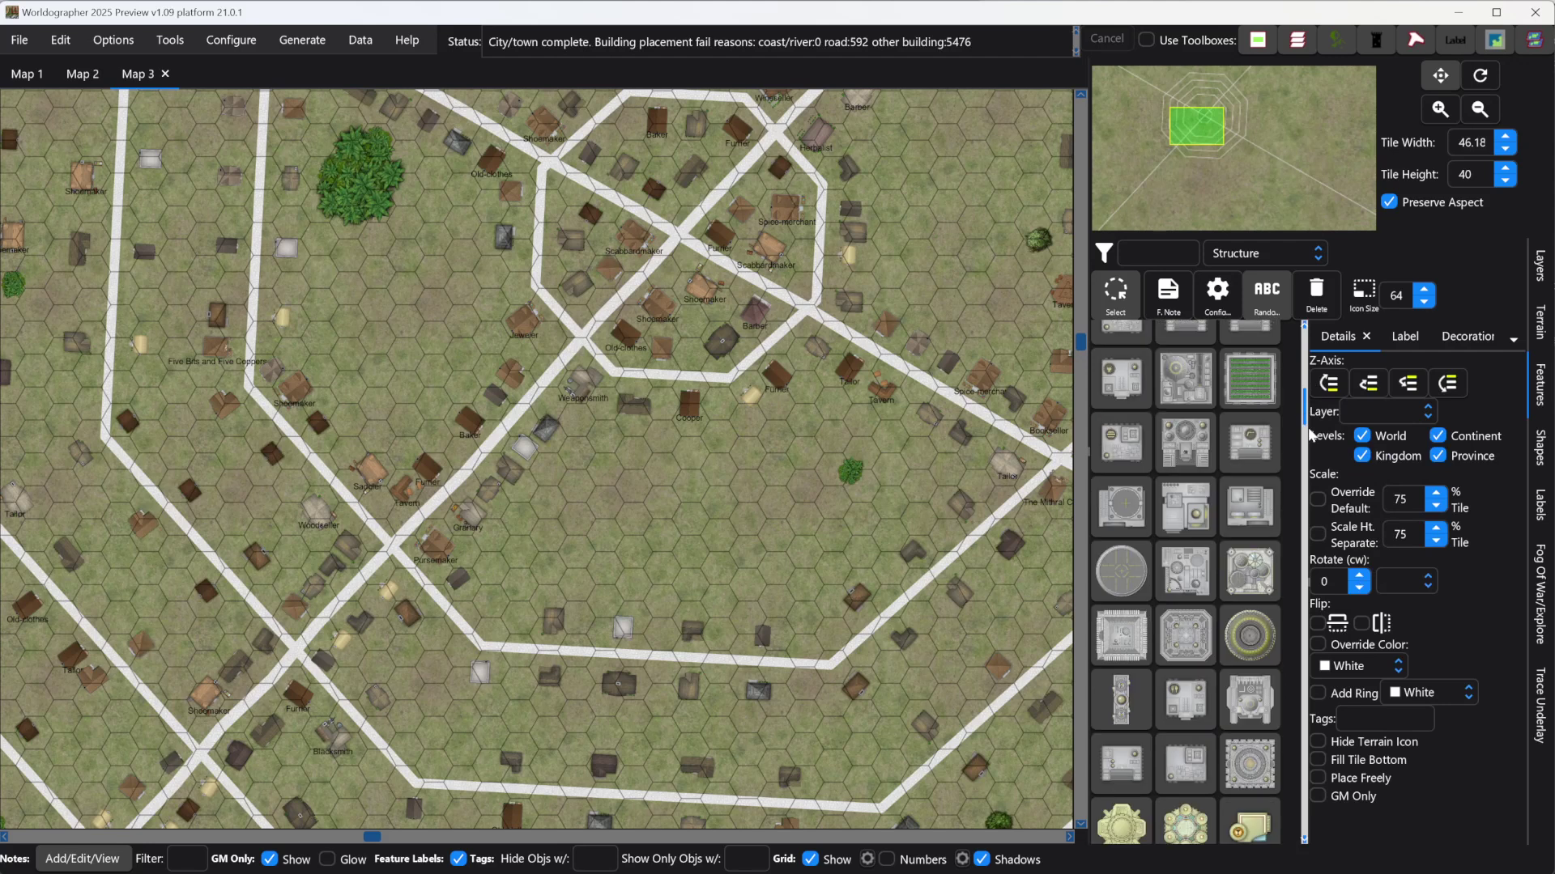
pyautogui.scroll(-8, 1310, 433)
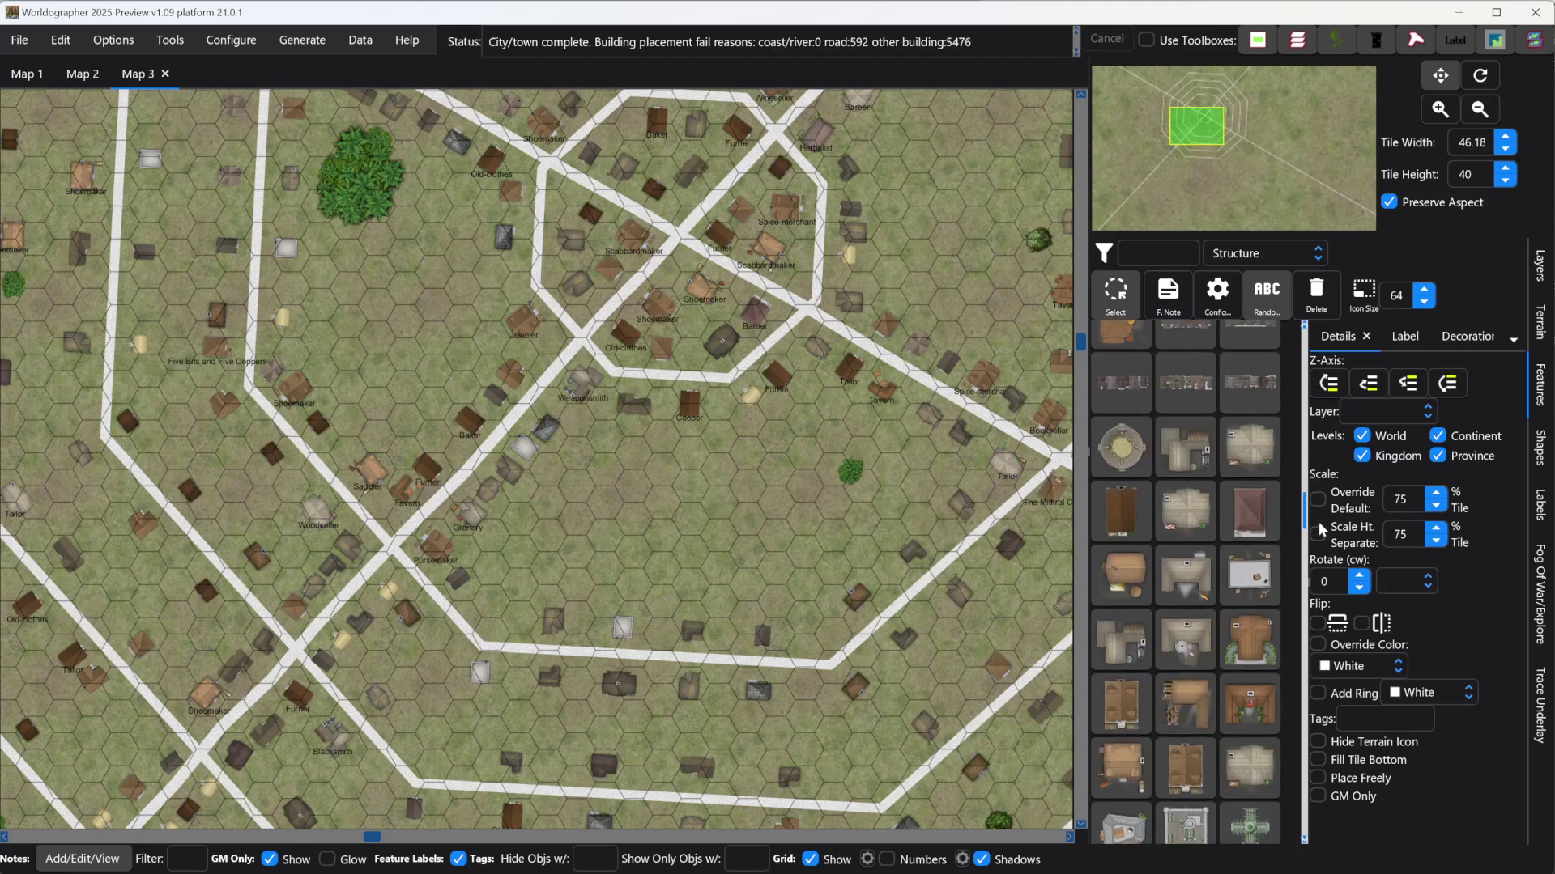
pyautogui.moveTo(1322, 530); pyautogui.dragTo(1318, 800)
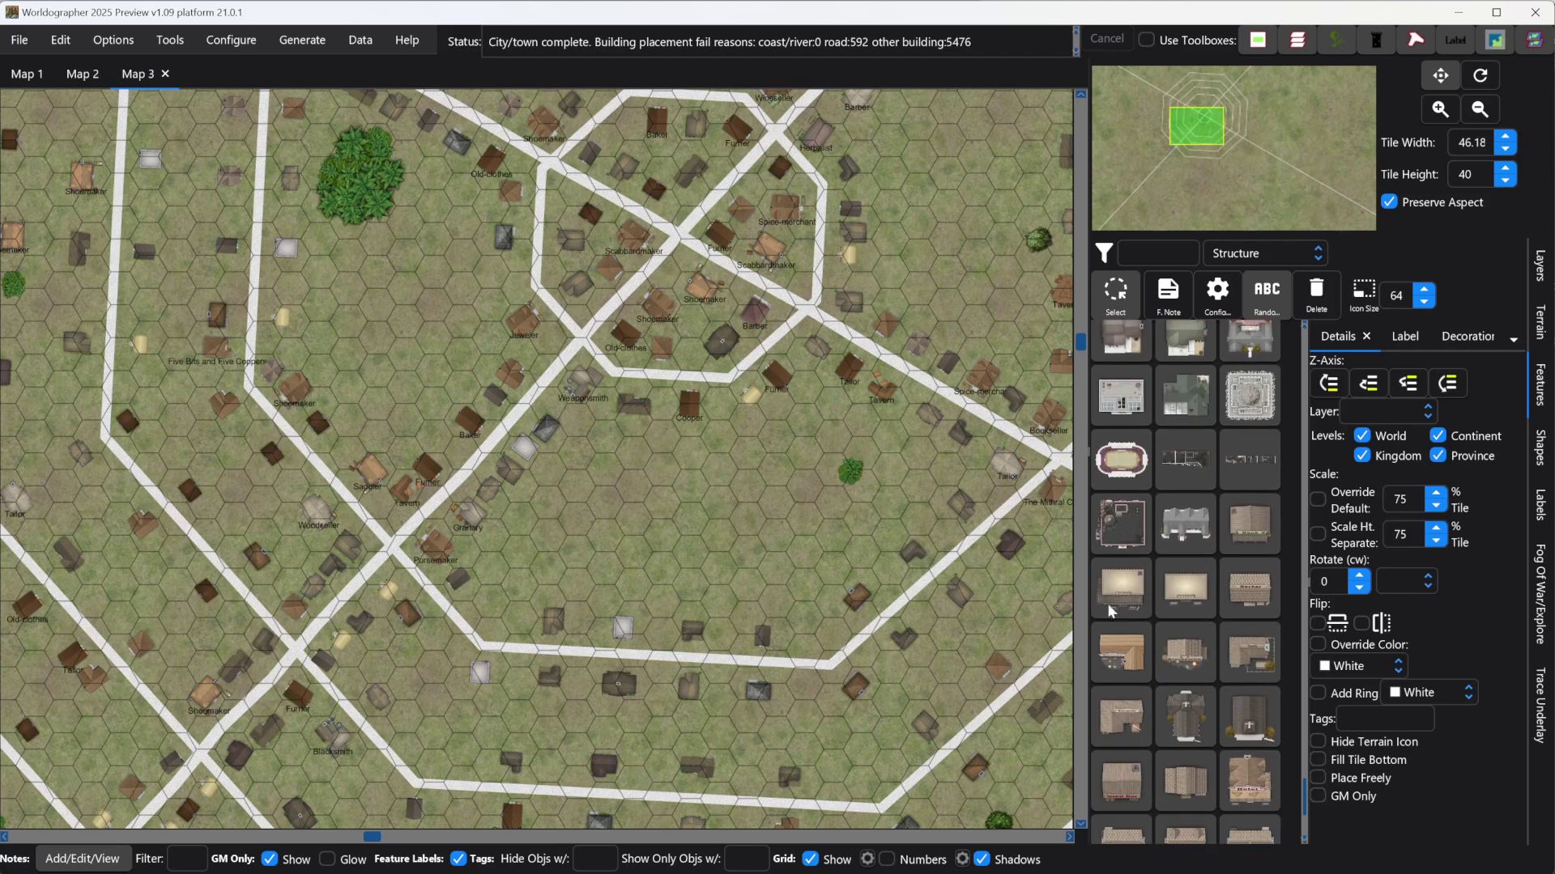
# Load the Western preset into the settlement data configuration with Clear Prior Data enabled.
pyautogui.click(233, 41)
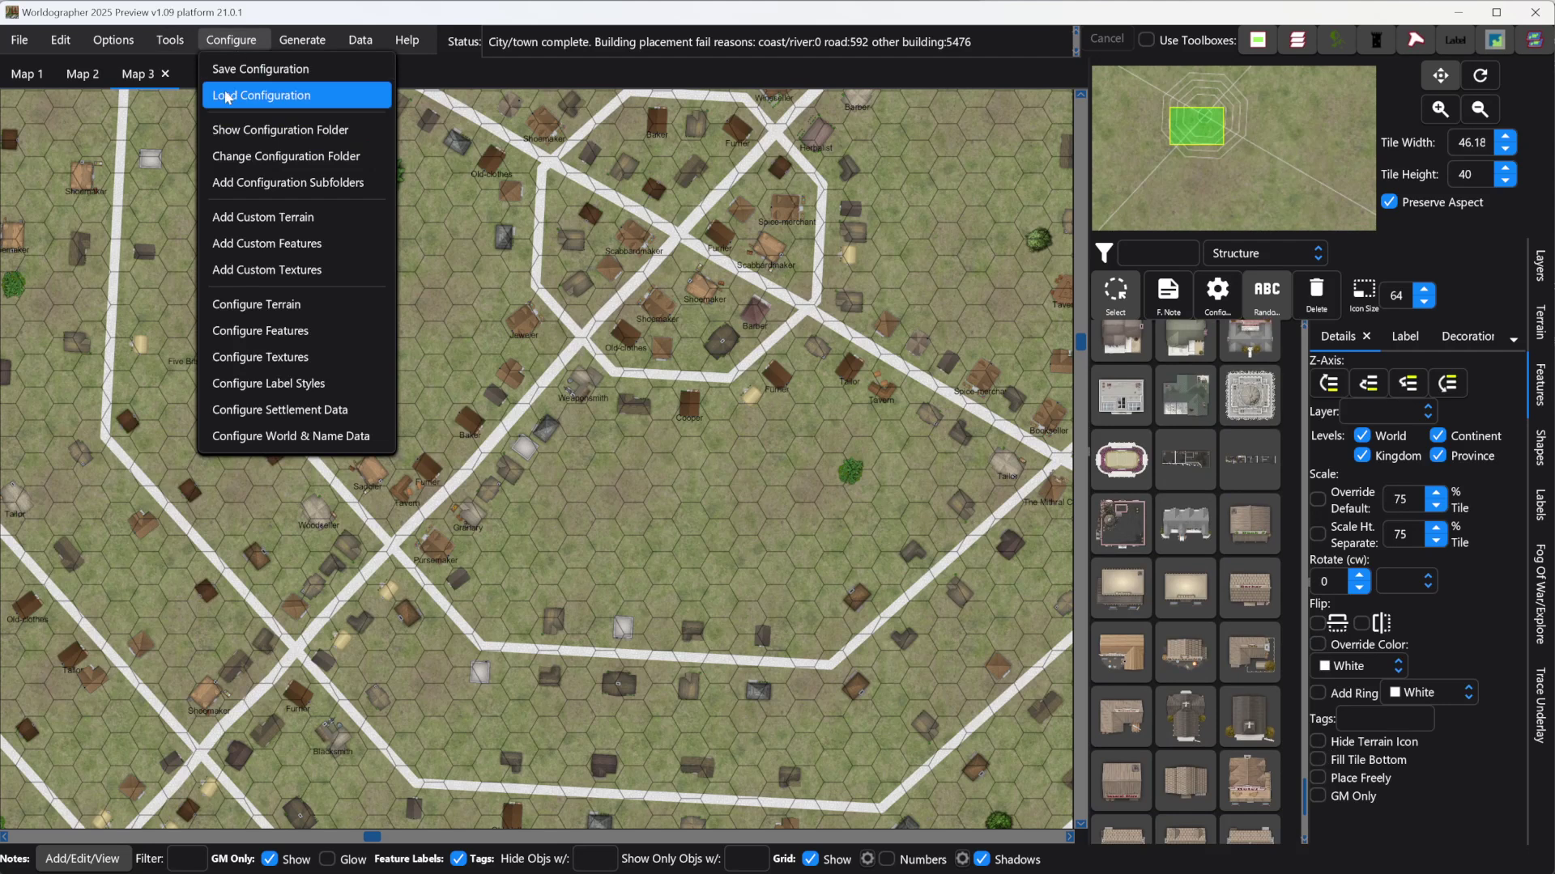
pyautogui.click(270, 410)
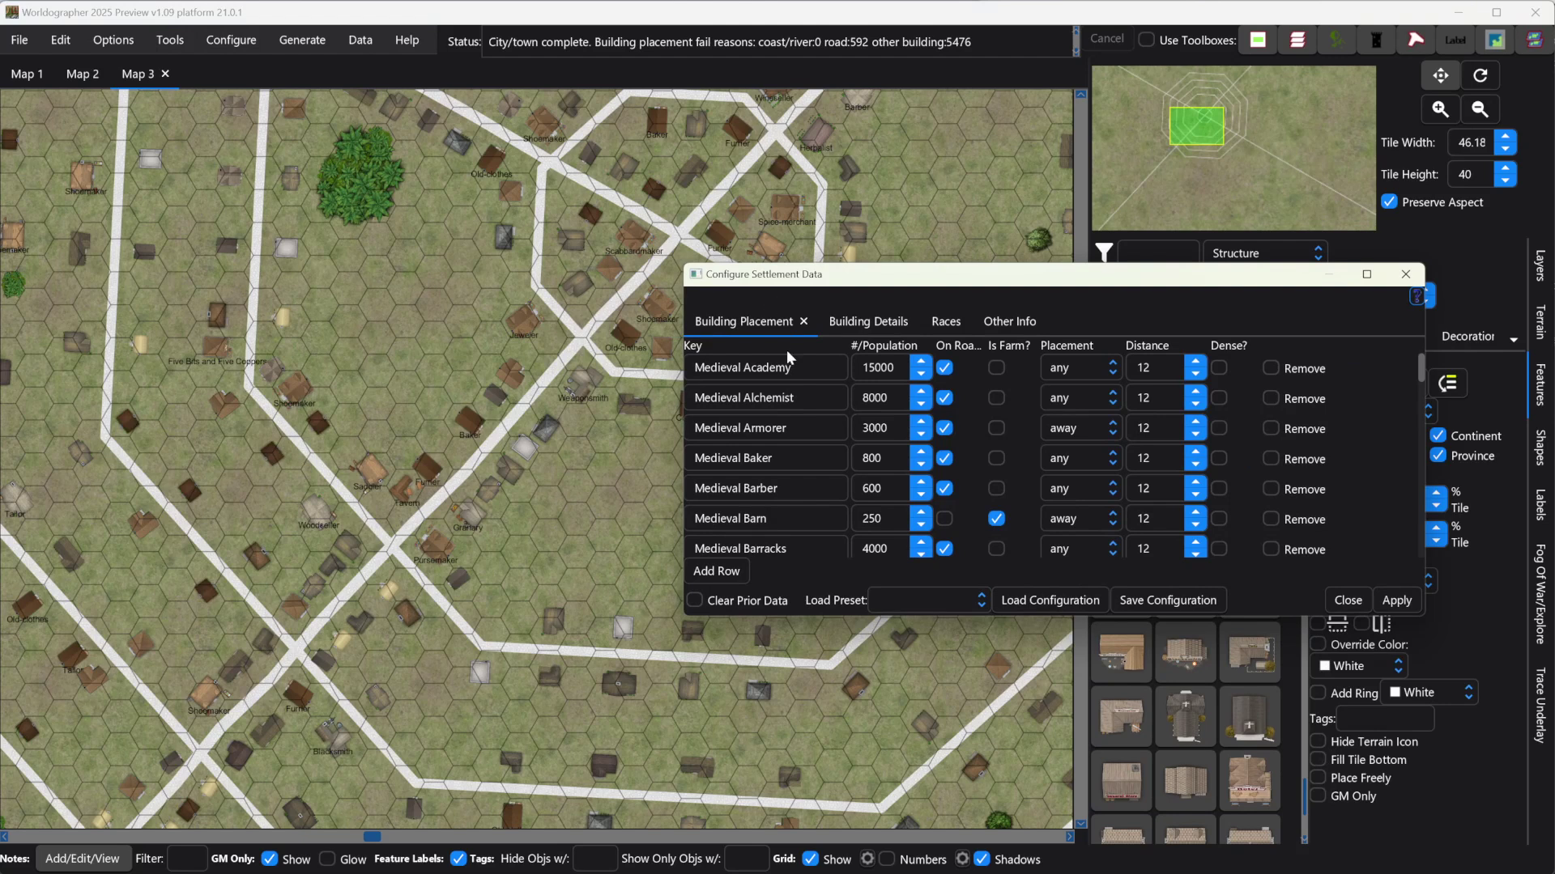
pyautogui.moveTo(765, 276); pyautogui.dragTo(633, 205)
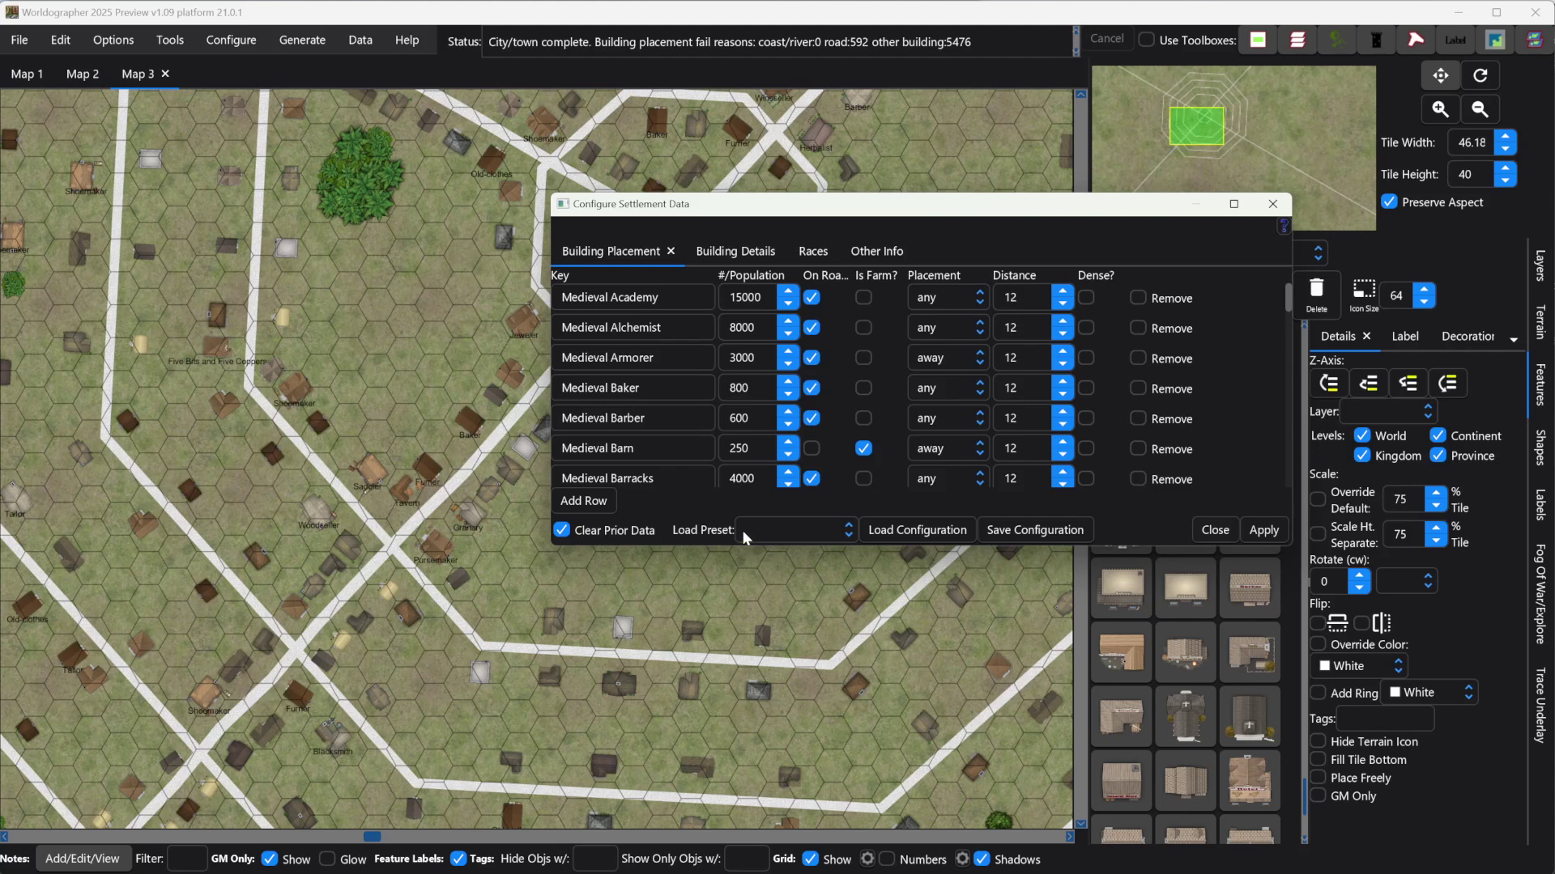
pyautogui.click(801, 535)
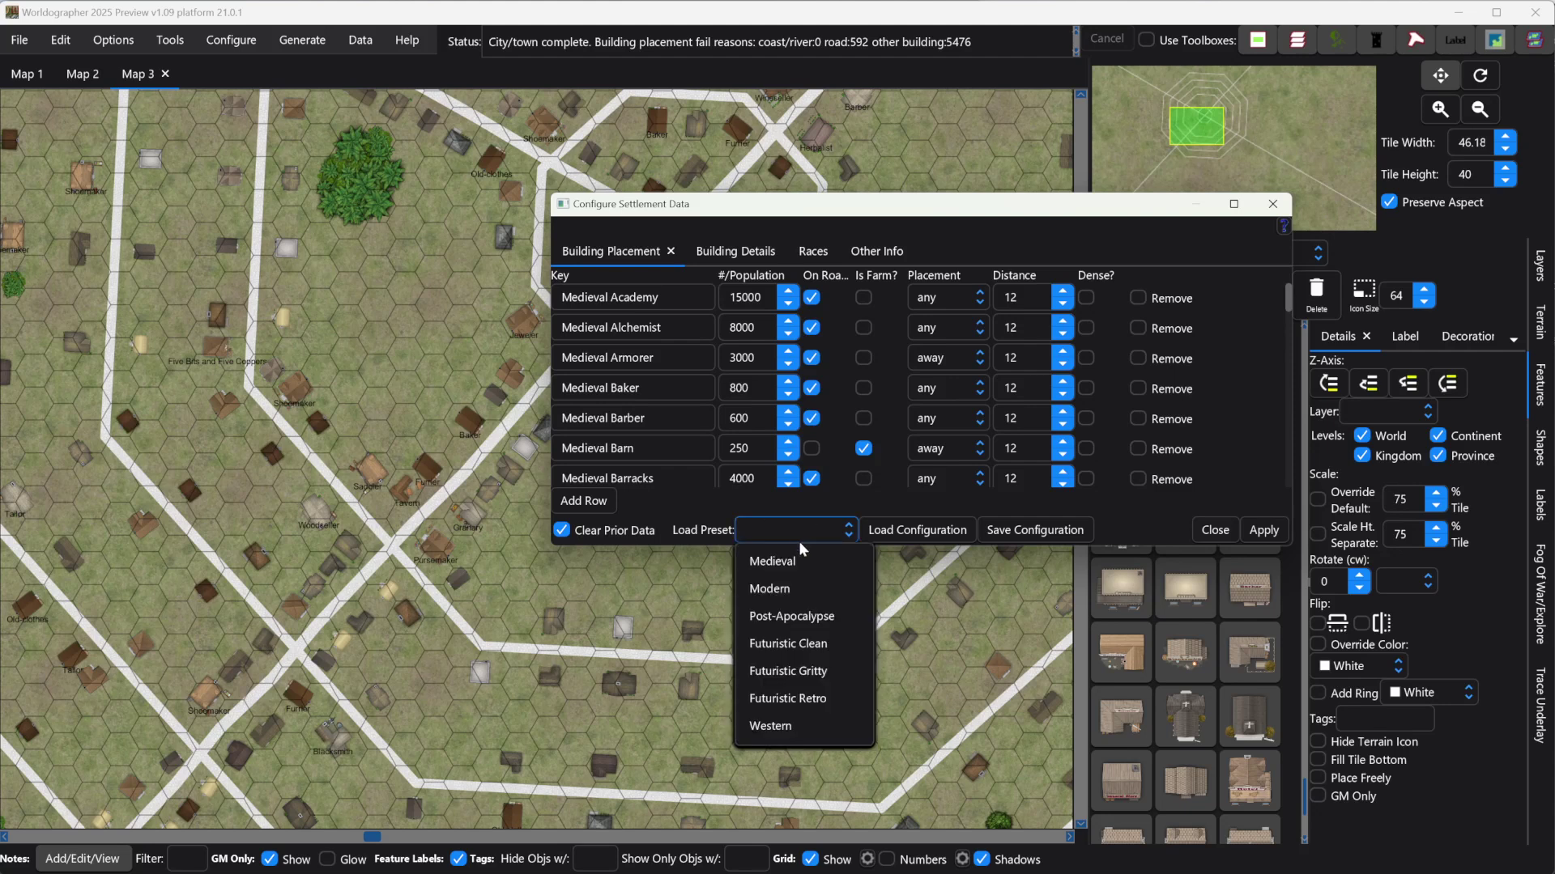
pyautogui.click(800, 729)
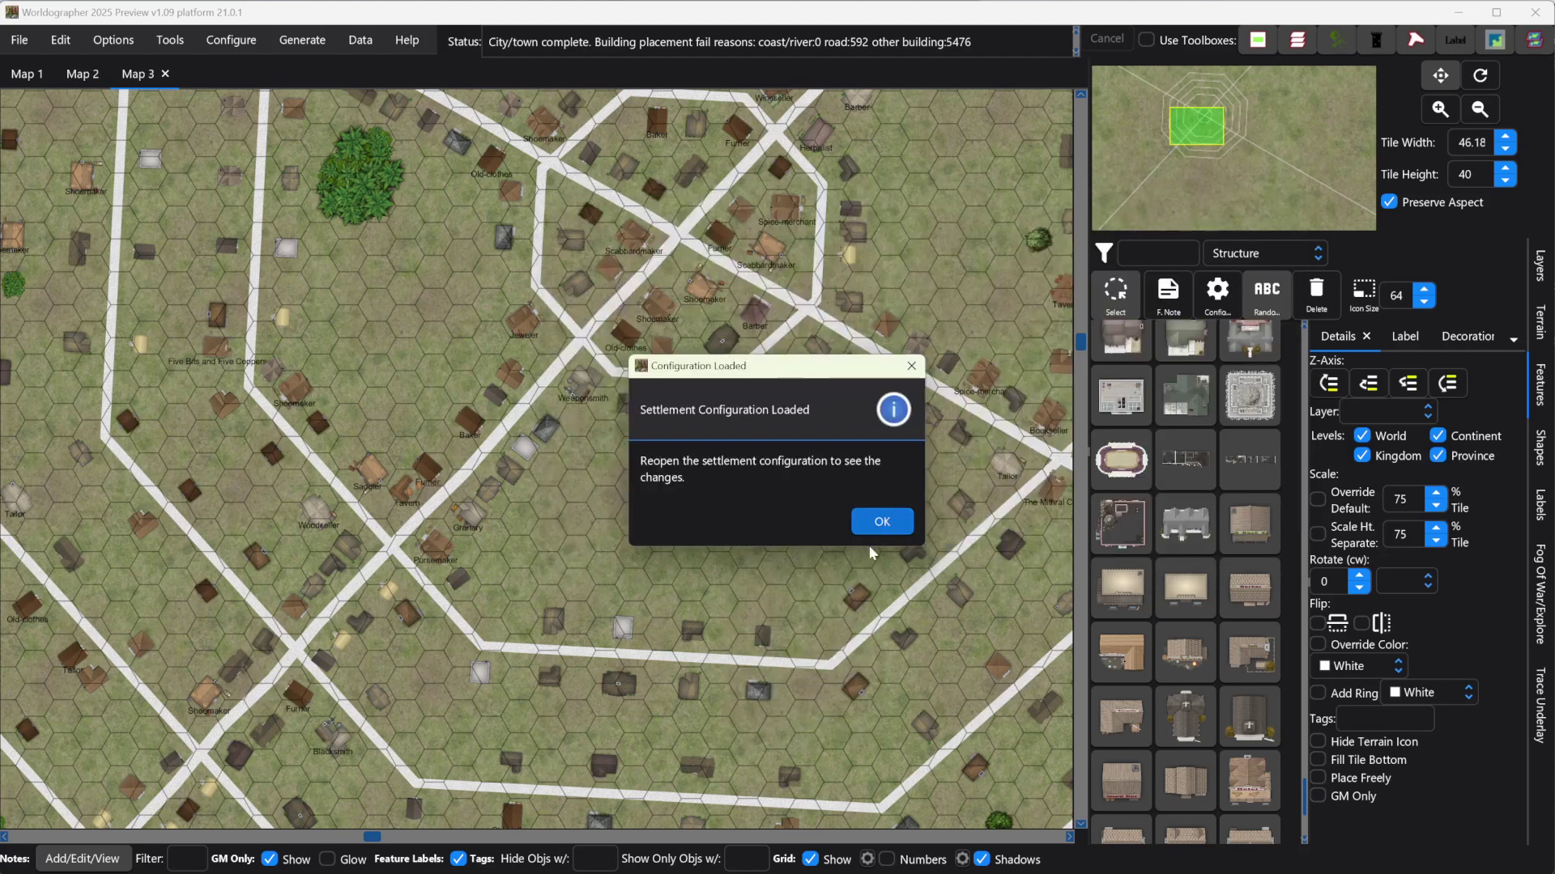
pyautogui.click(874, 524)
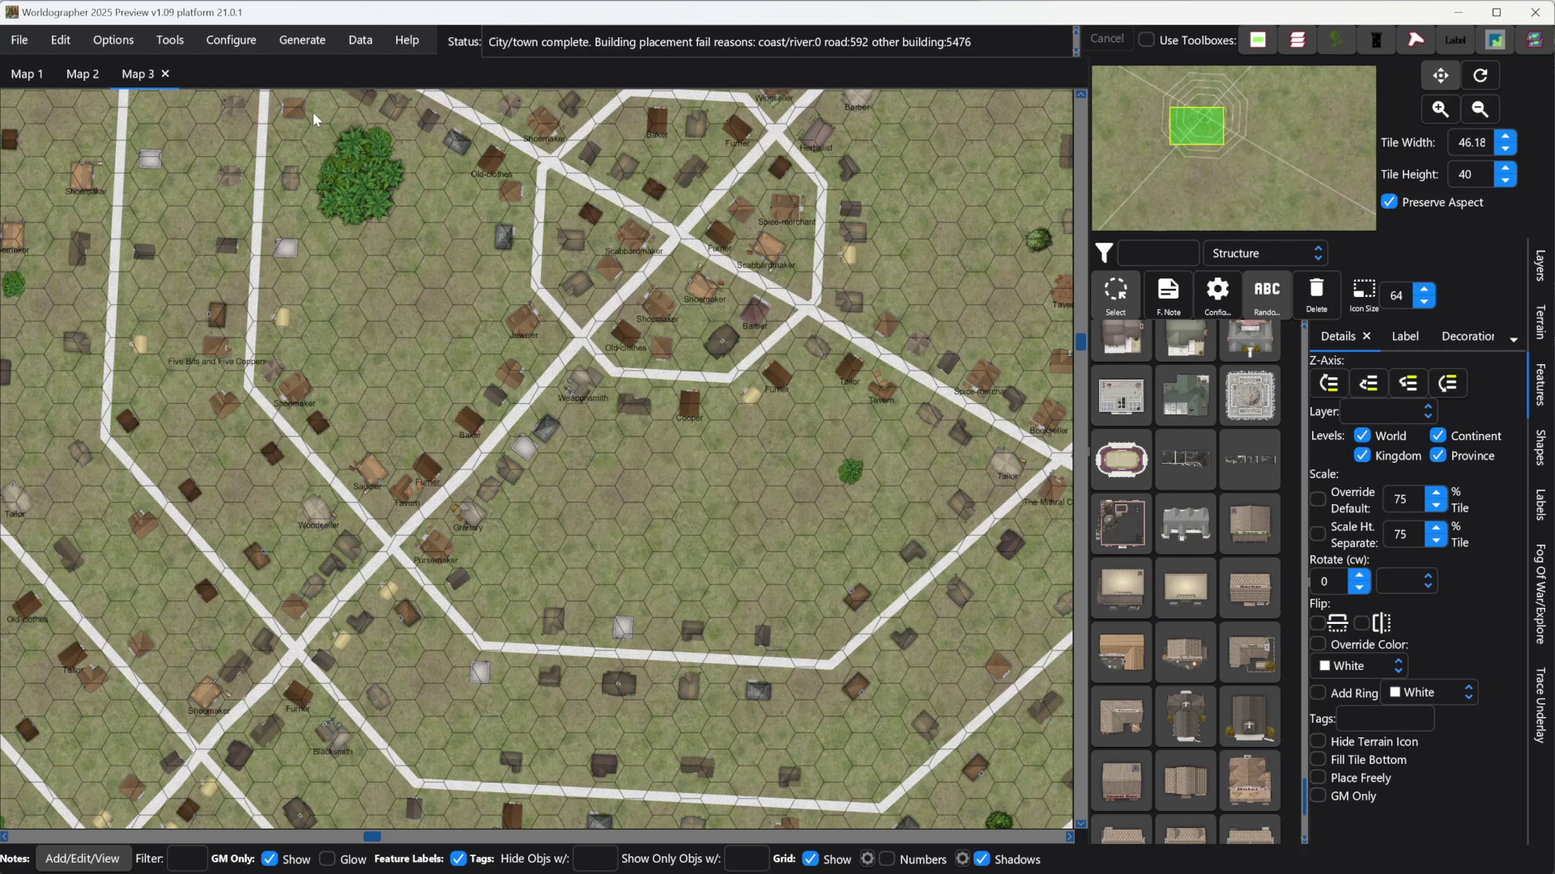
# Reopen the settlement data configuration and review the building placement list and the western cafe's building details.
pyautogui.click(235, 42)
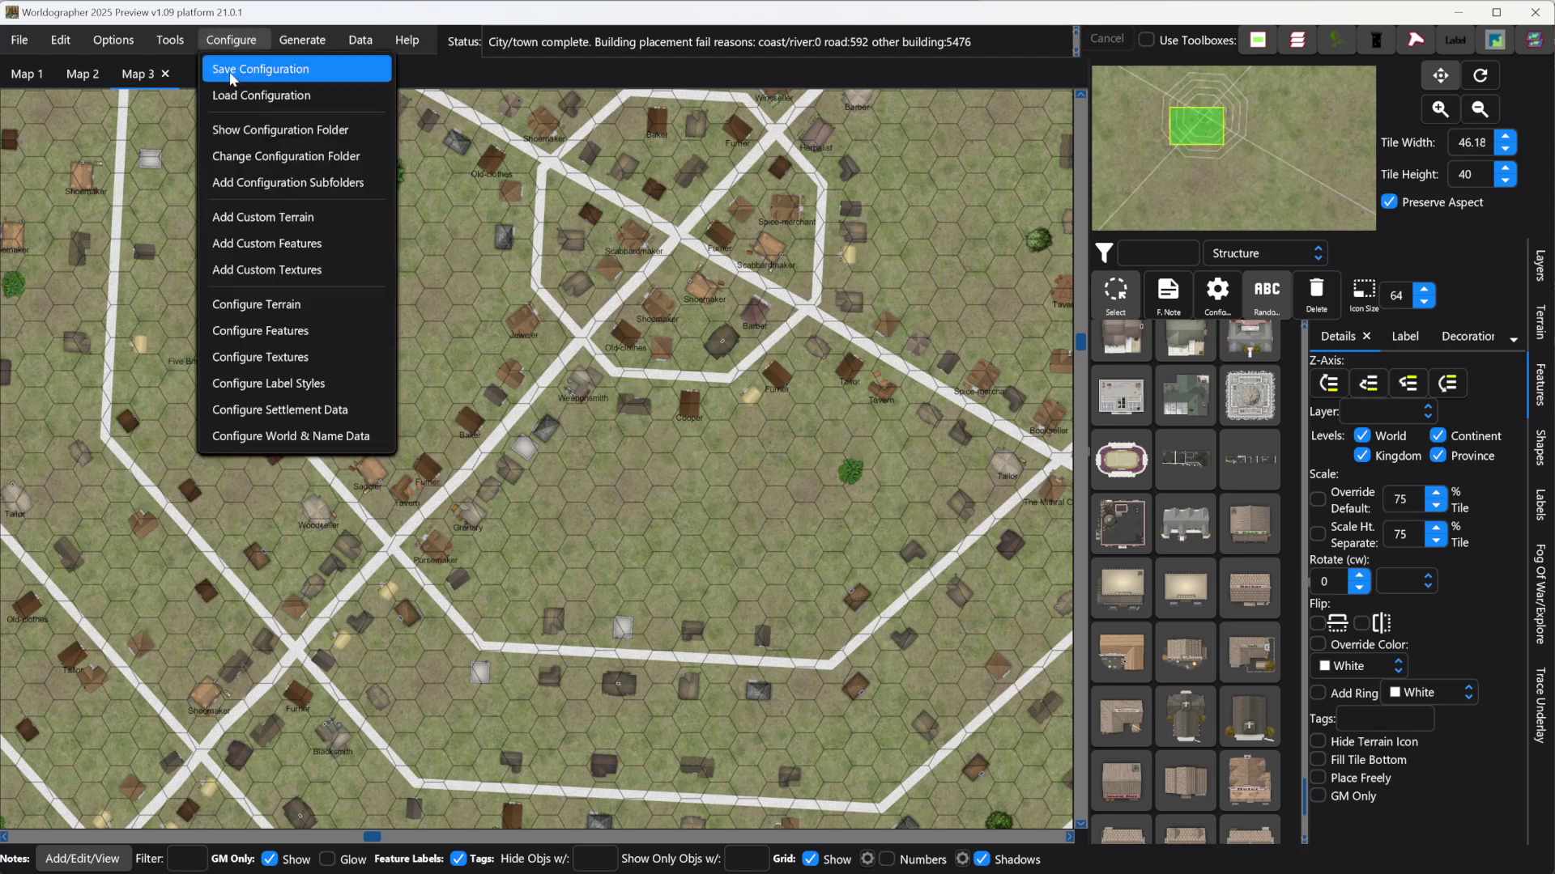
pyautogui.click(287, 409)
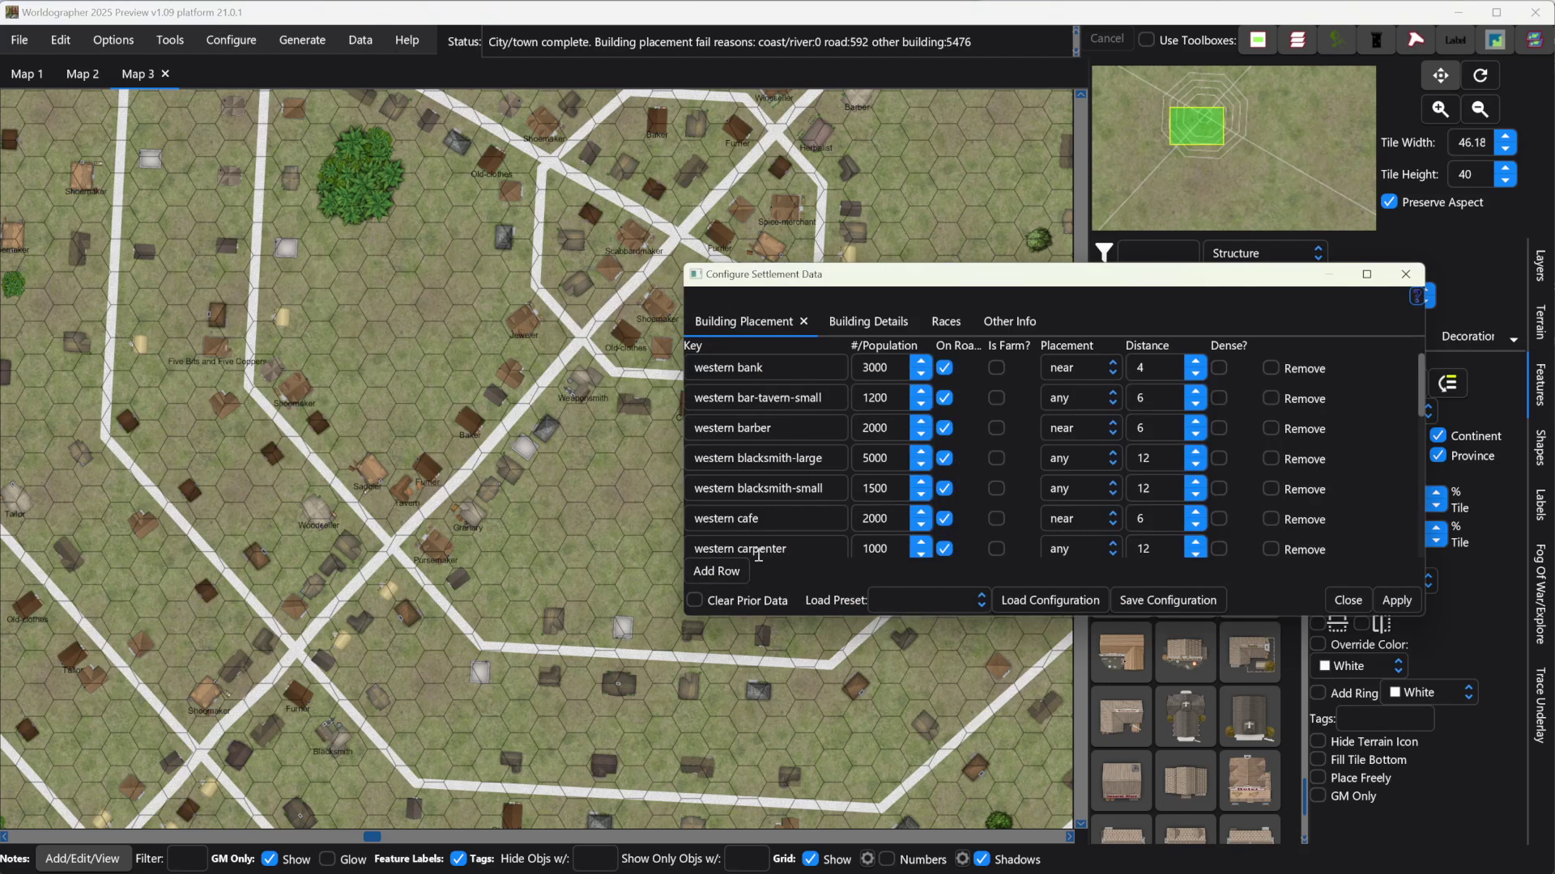
pyautogui.click(848, 324)
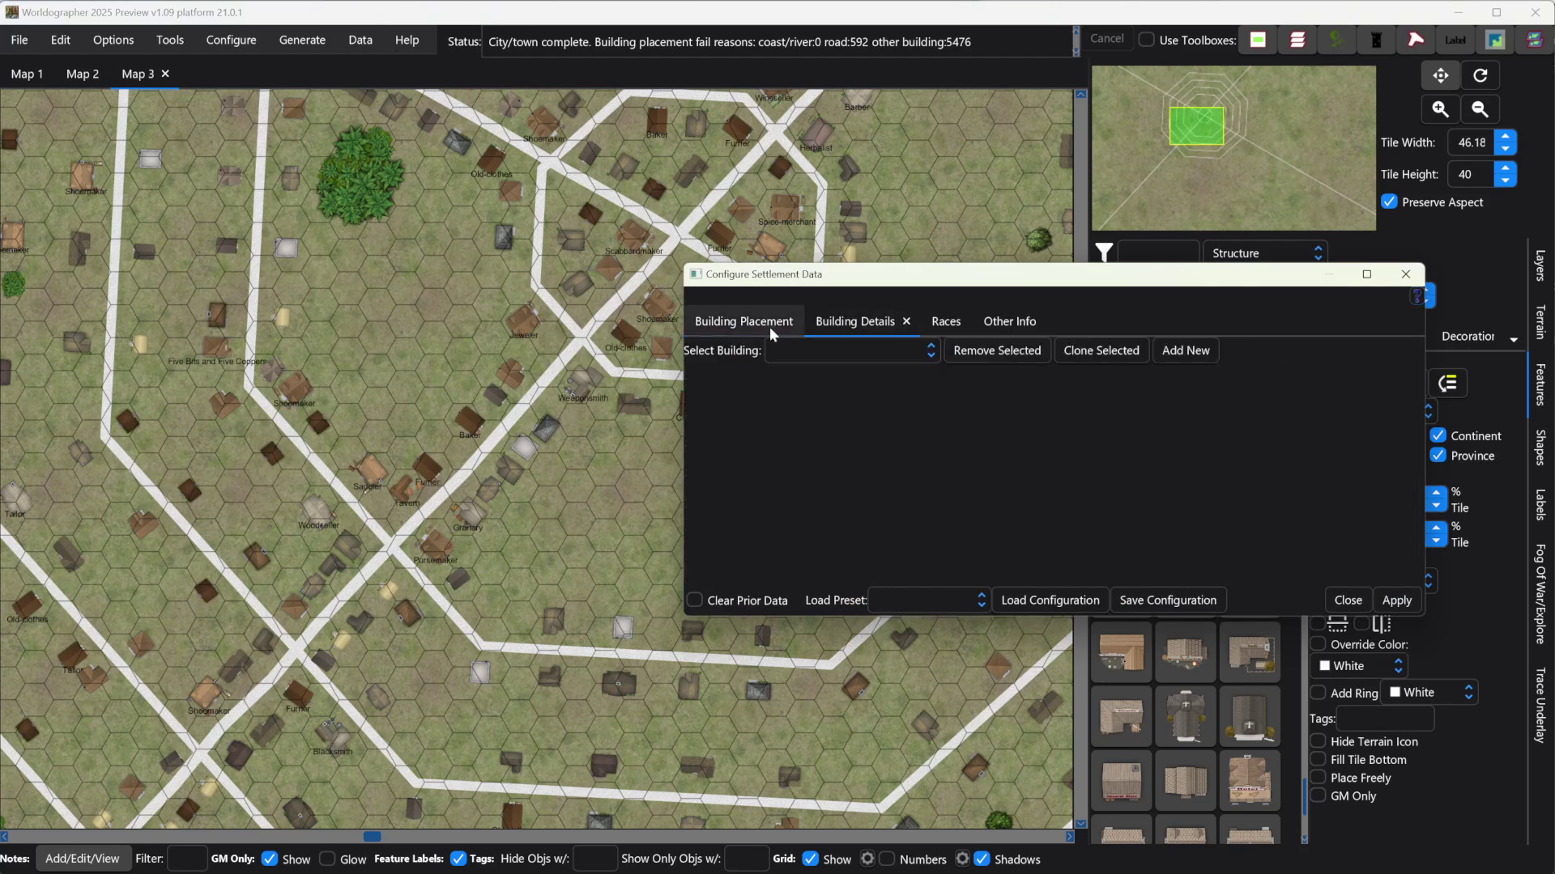
pyautogui.click(806, 349)
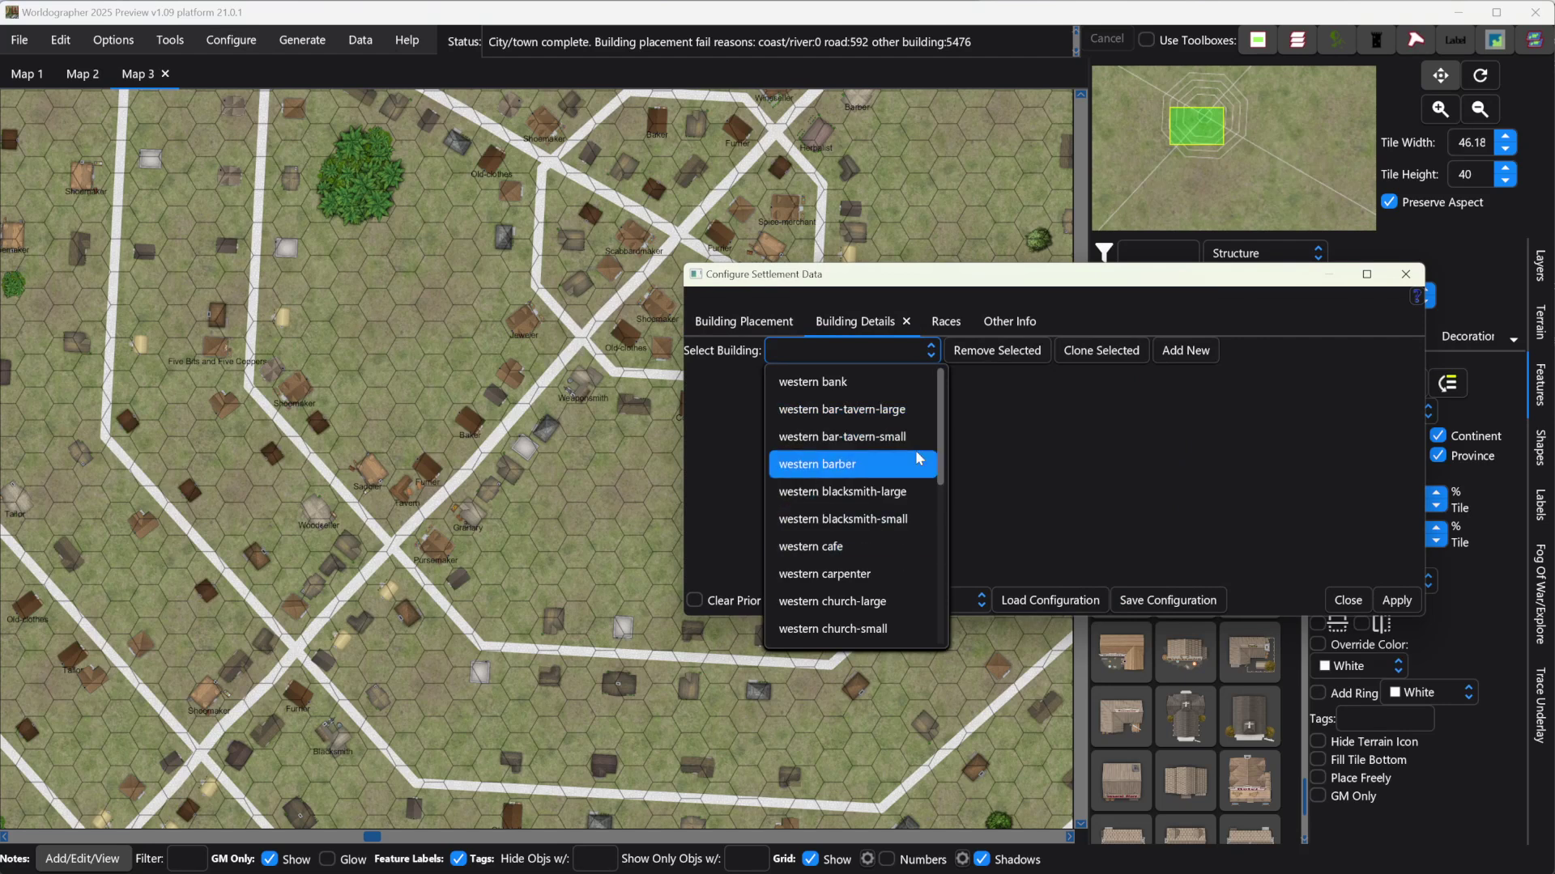
pyautogui.click(878, 541)
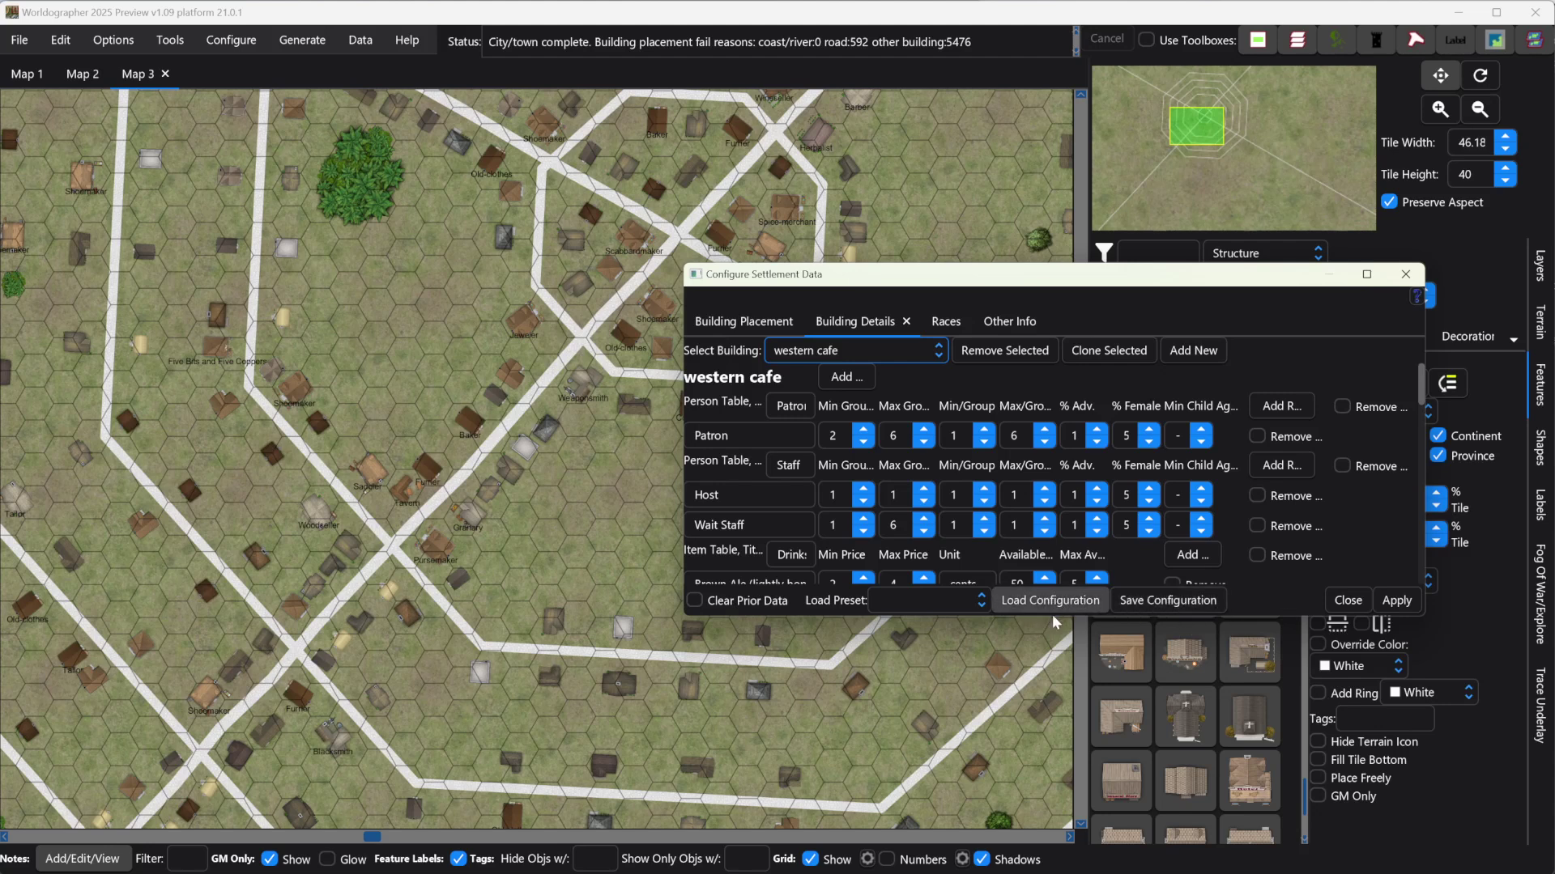
pyautogui.click(1367, 599)
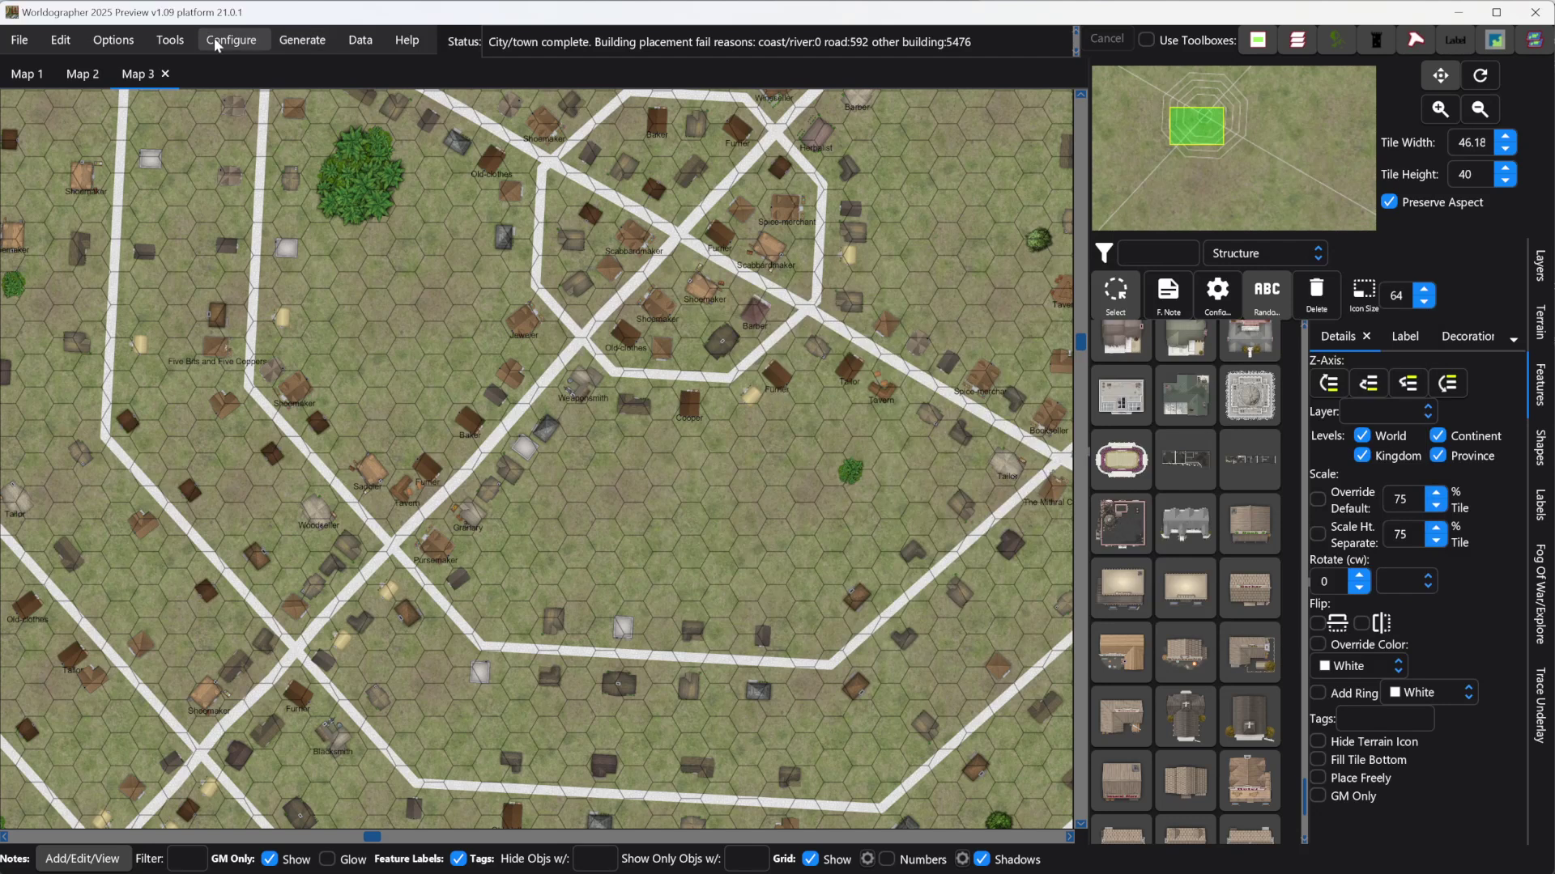
# Set up a new city map with the Branching street layout and the Desert Floor background texture.
pyautogui.click(20, 42)
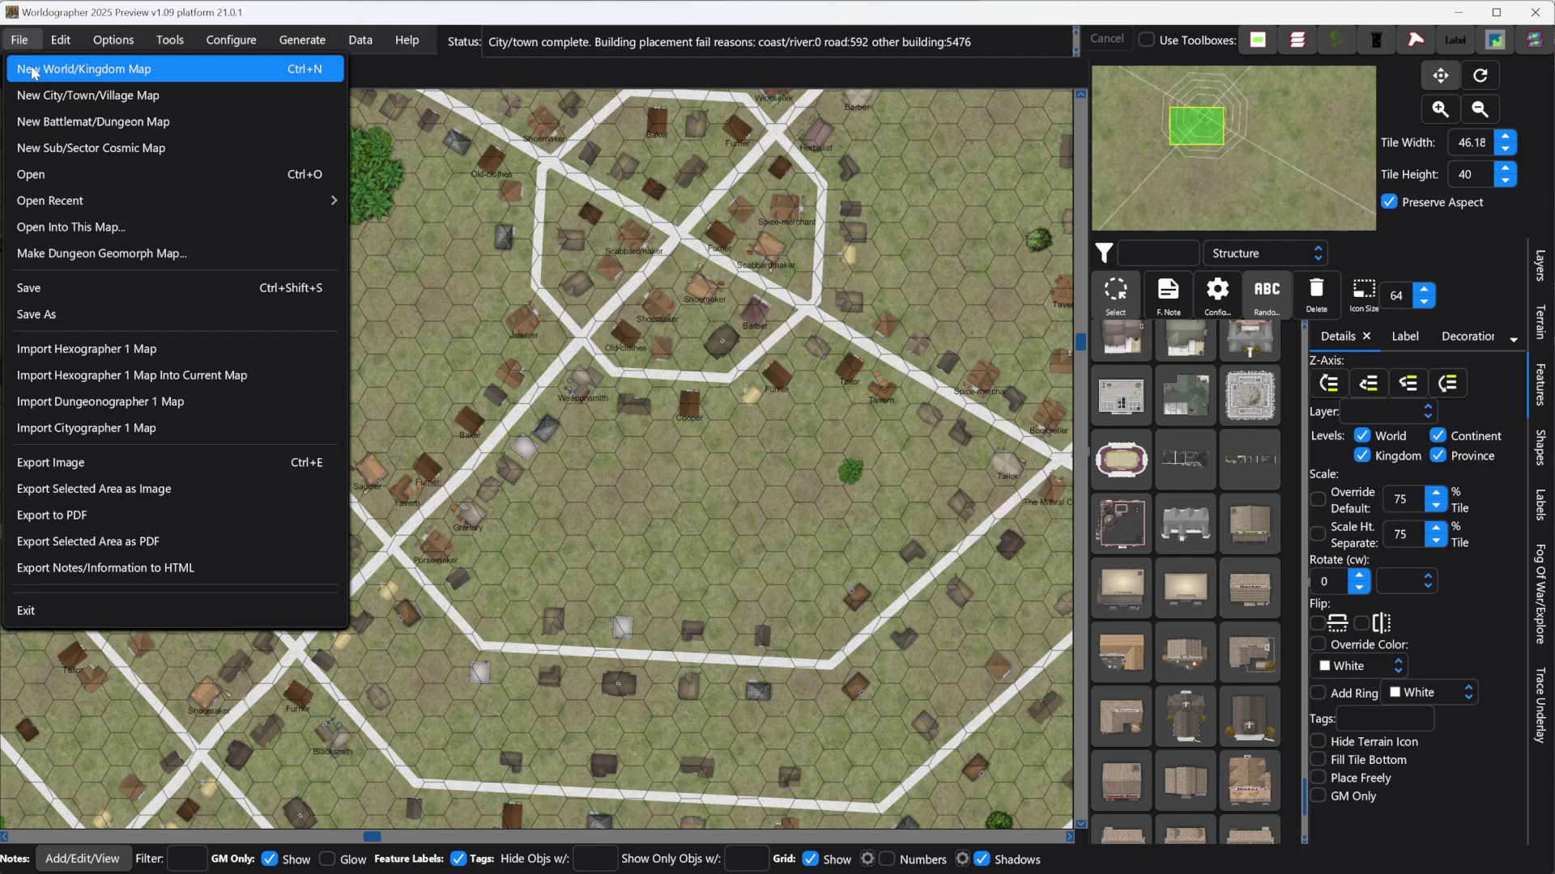
pyautogui.click(36, 96)
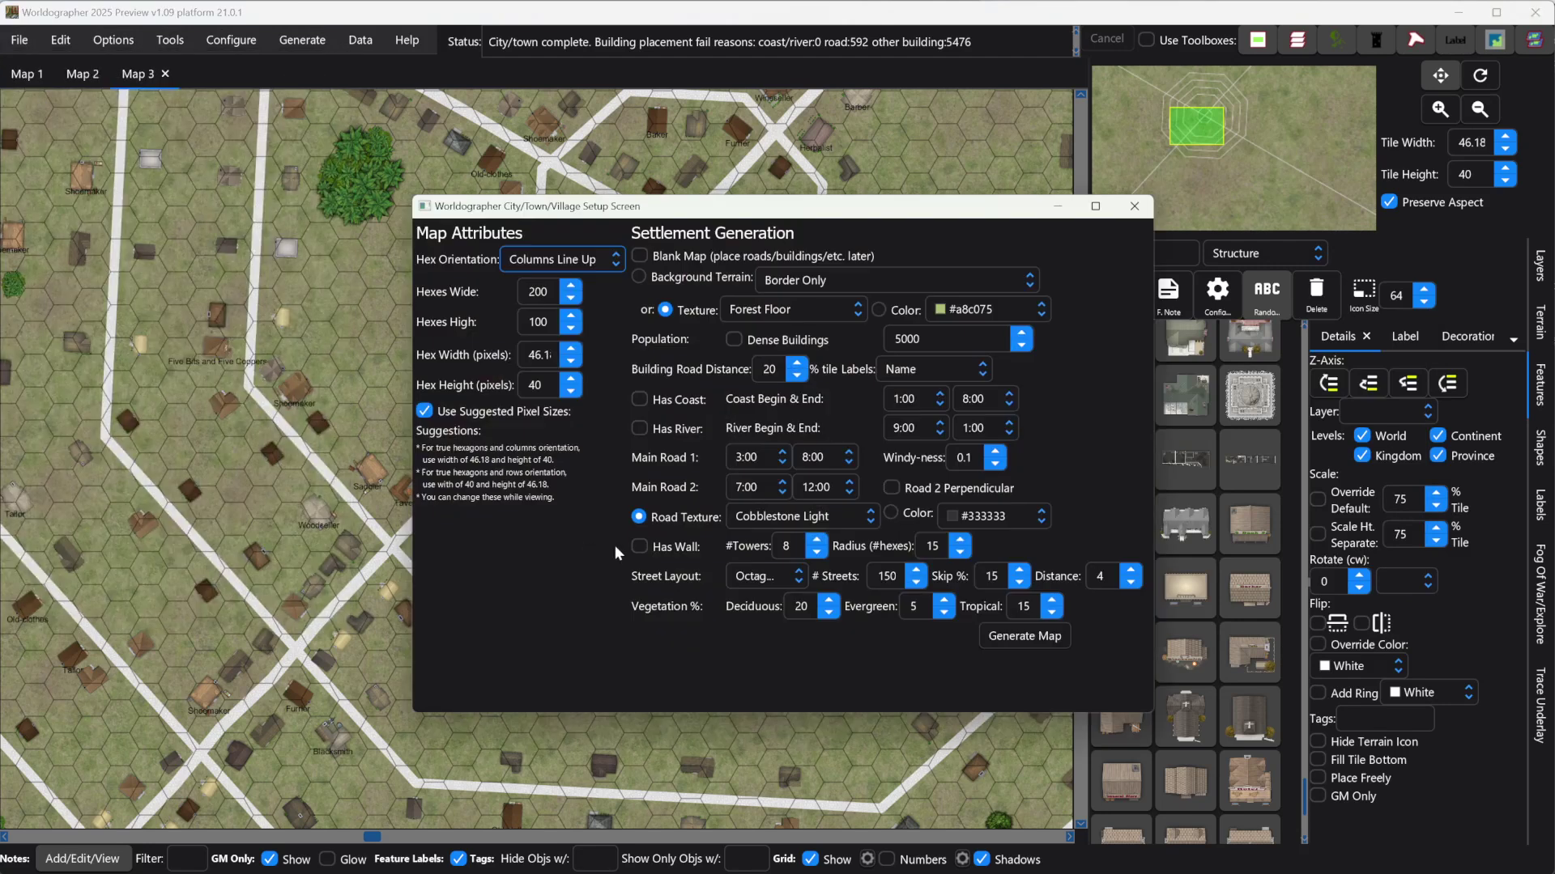
pyautogui.click(732, 576)
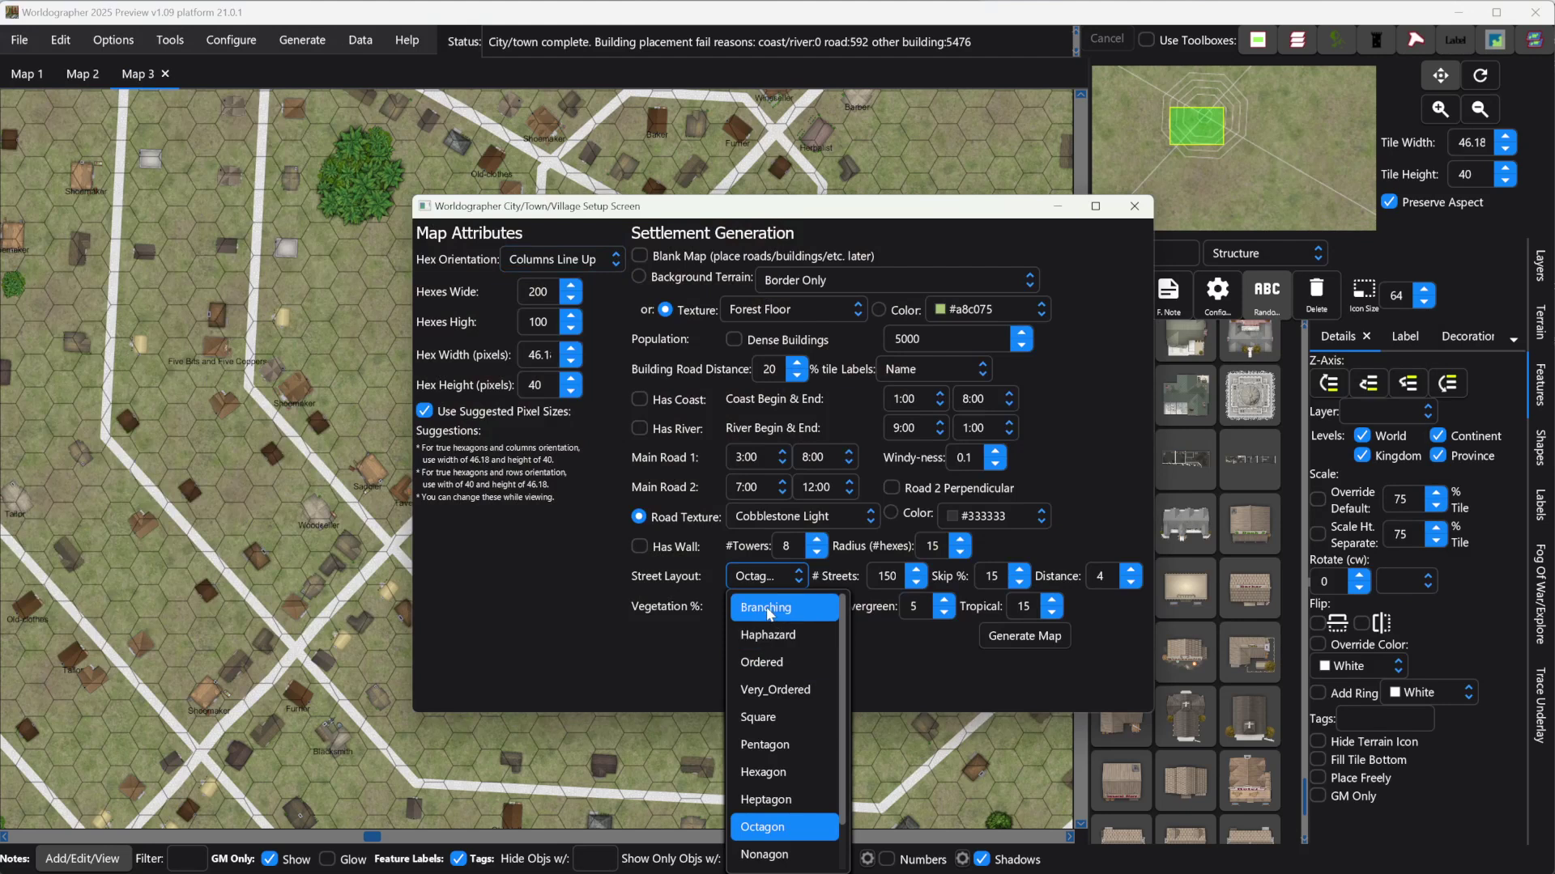
pyautogui.click(761, 607)
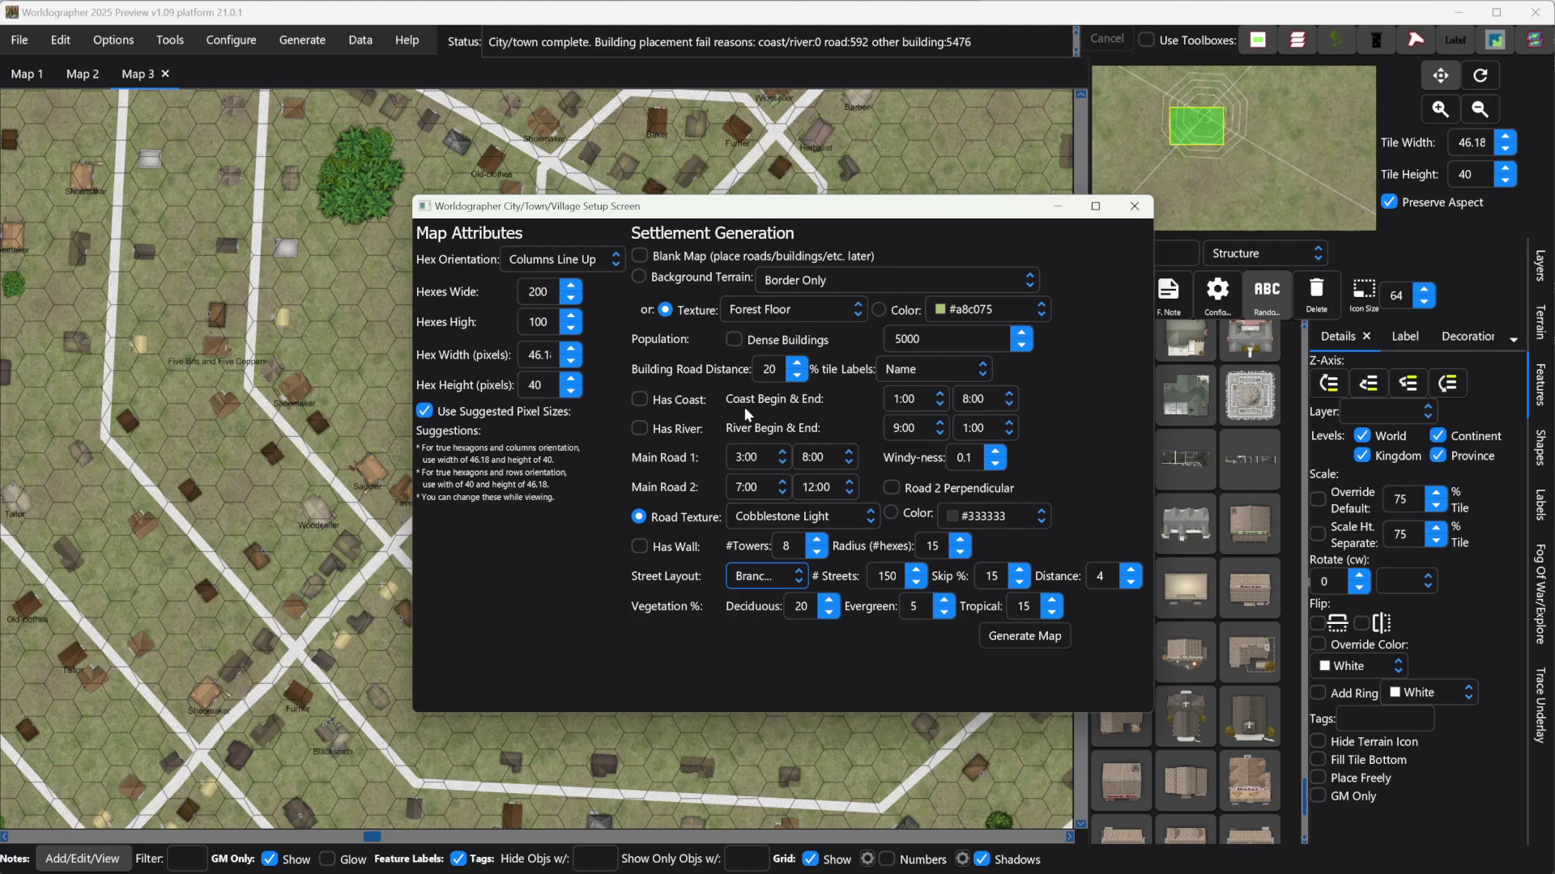
pyautogui.click(761, 308)
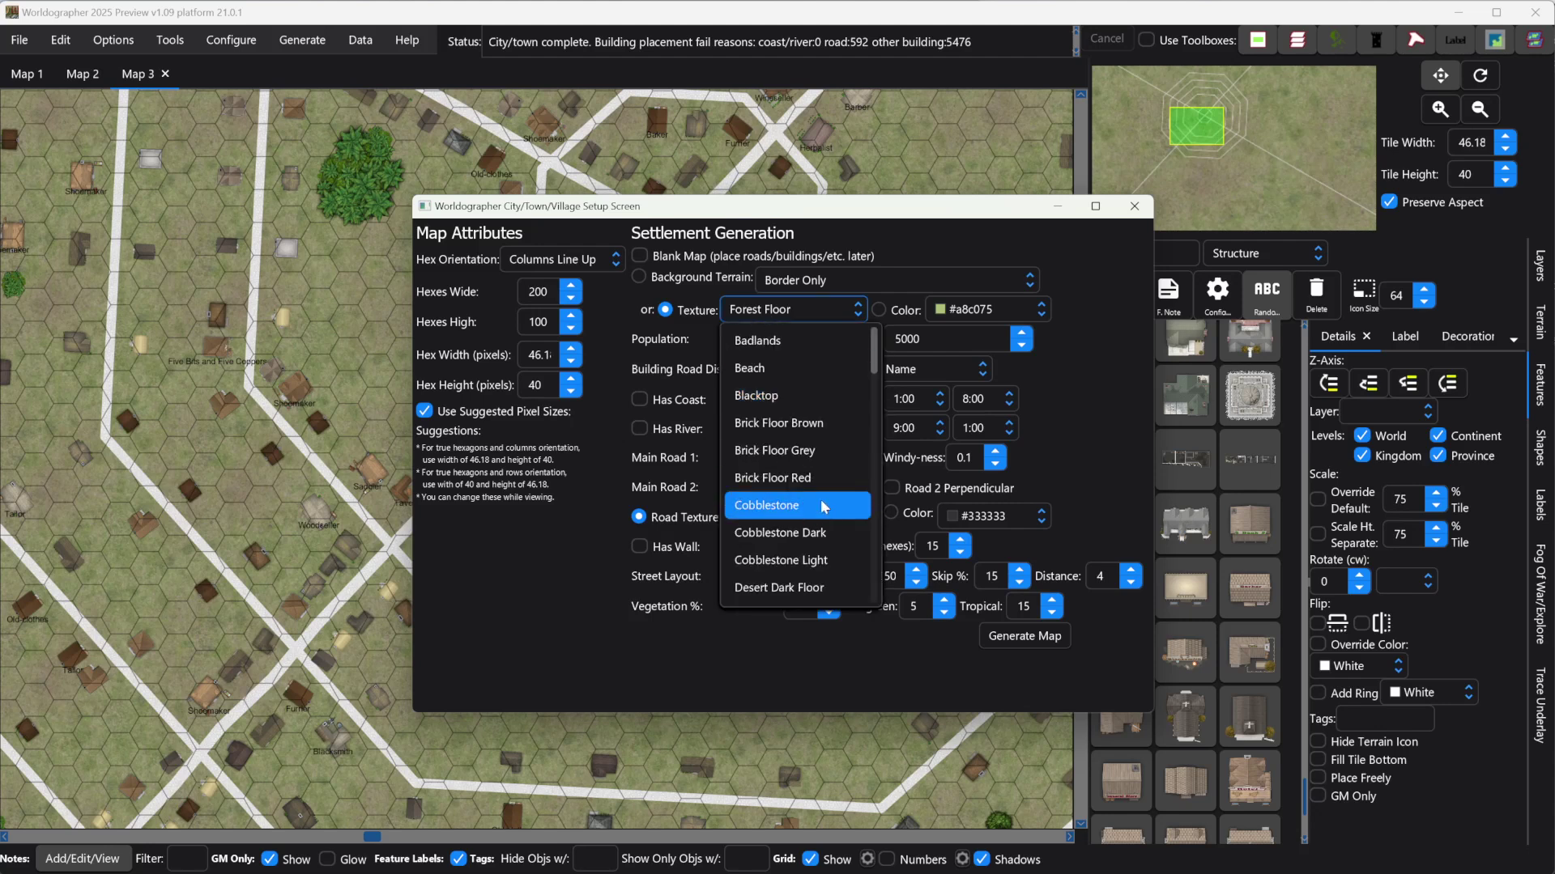
pyautogui.scroll(-2, 818, 466)
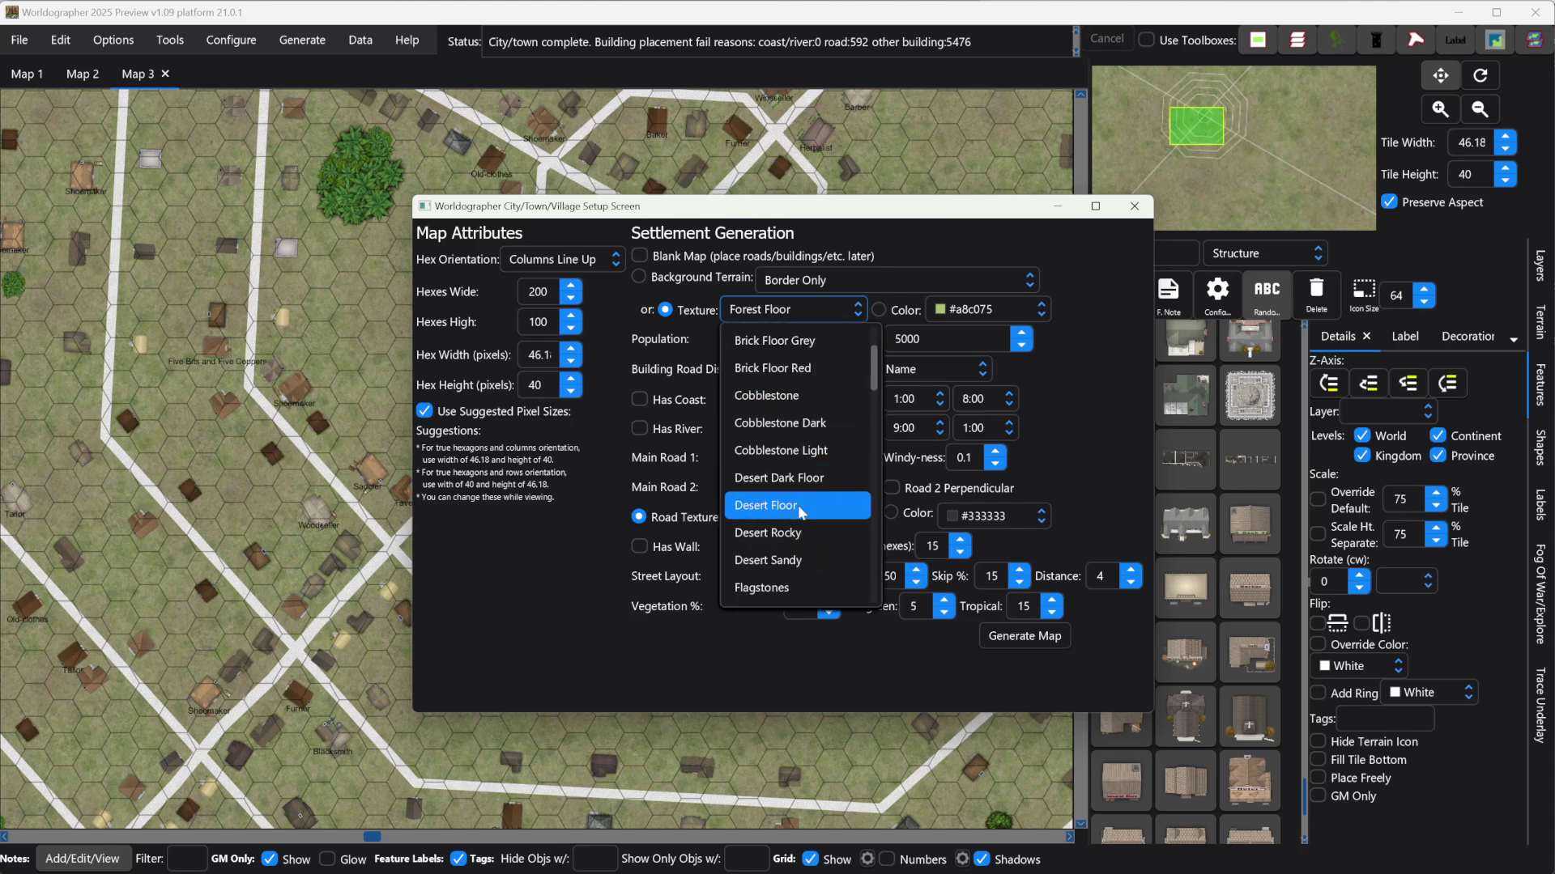
pyautogui.click(810, 504)
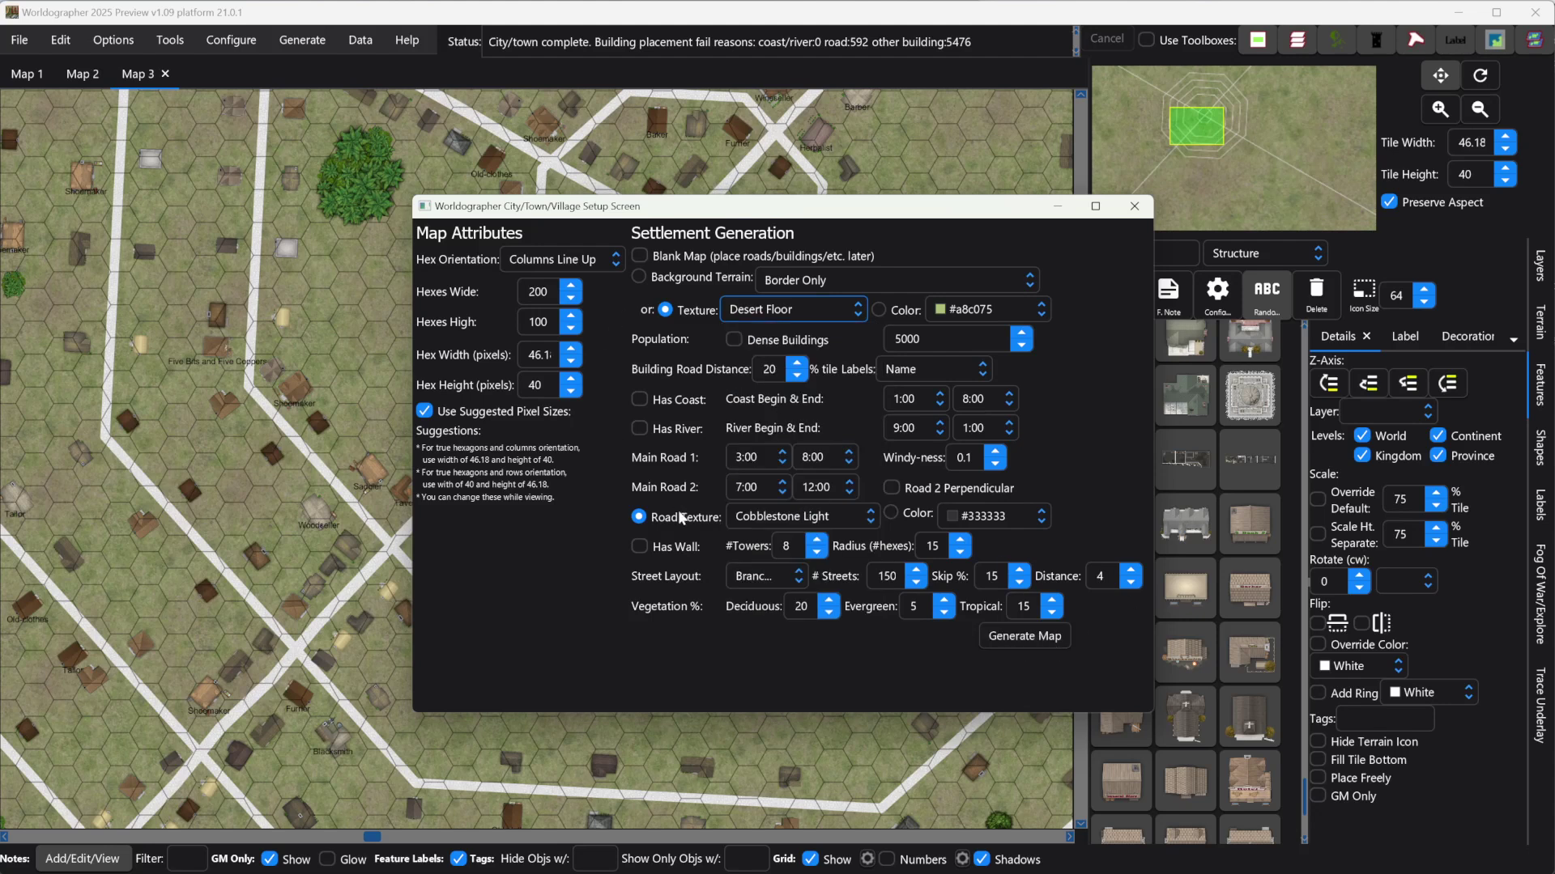
# Set the road texture to Mountain Floor, generate the western city map and view its streets and buildings.
pyautogui.click(820, 522)
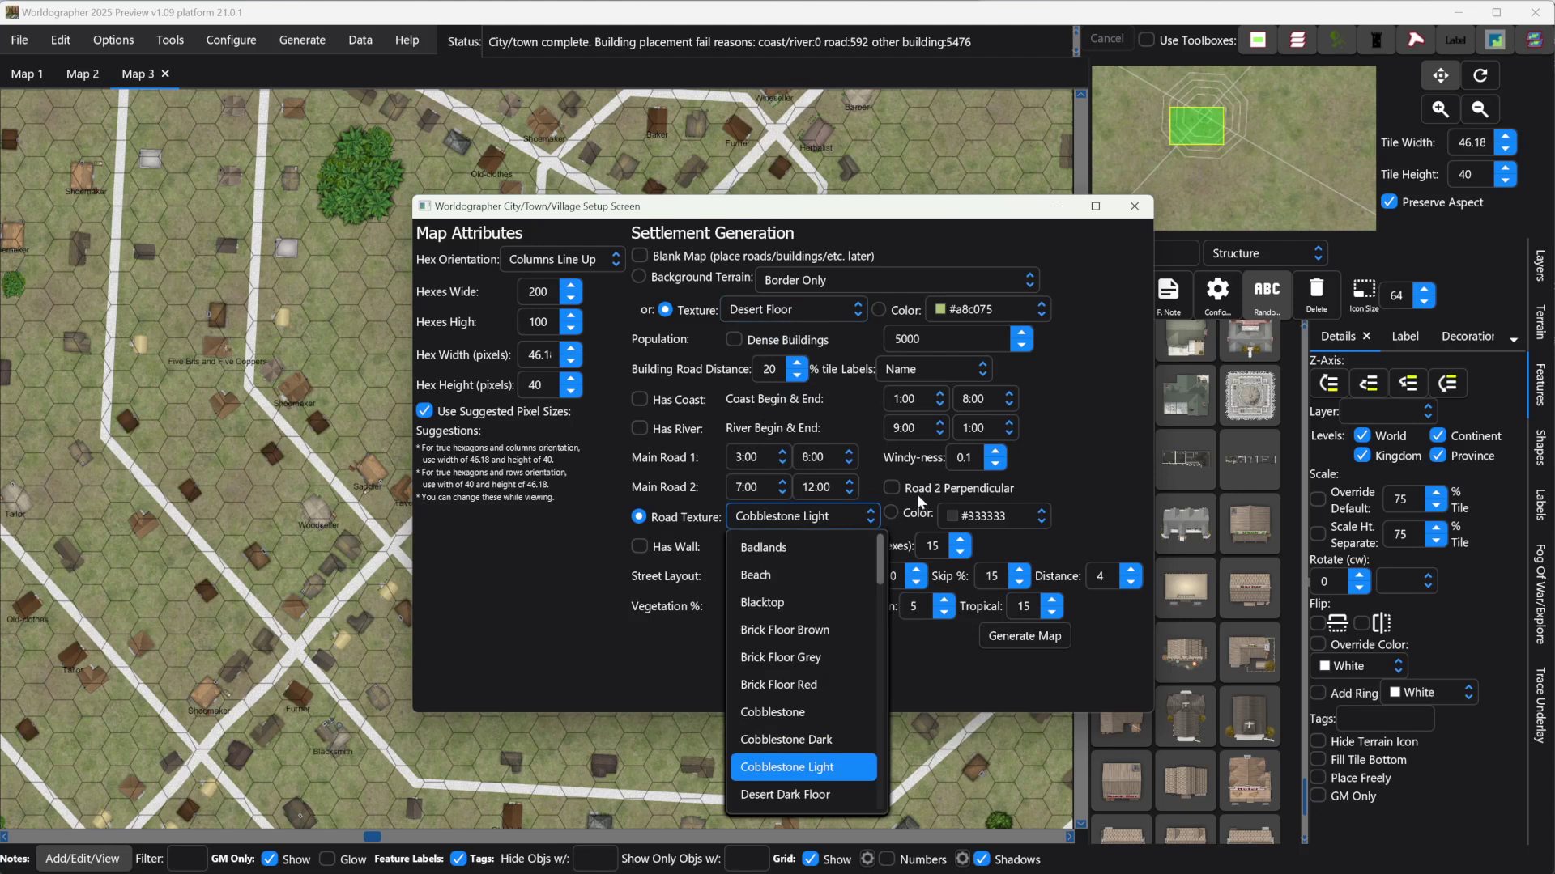
pyautogui.scroll(-2, 826, 673)
pyautogui.scroll(-2, 829, 679)
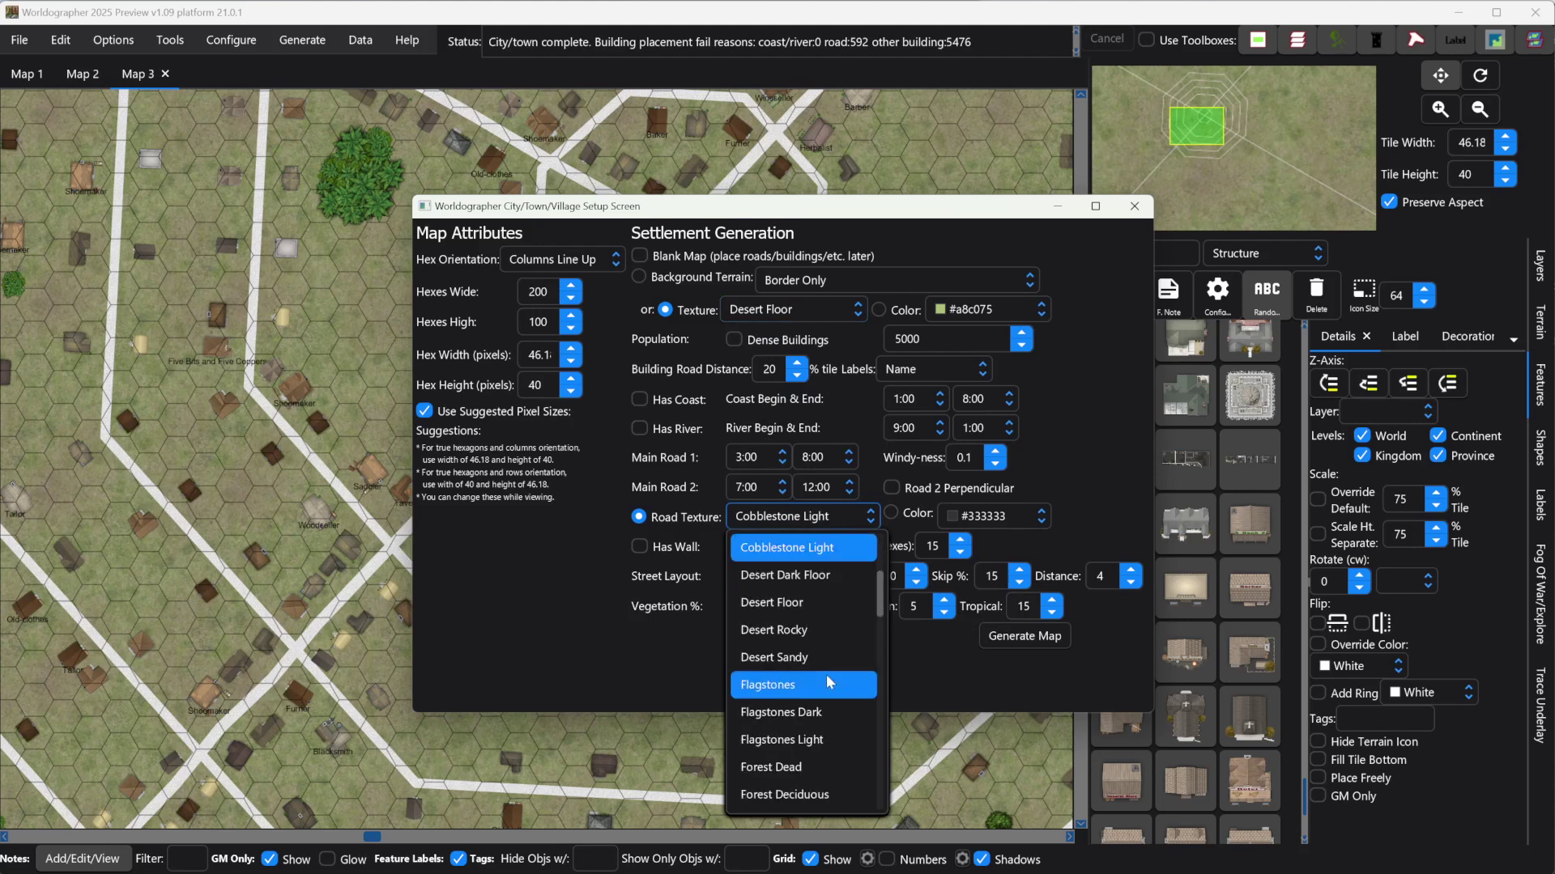
pyautogui.scroll(-3, 823, 674)
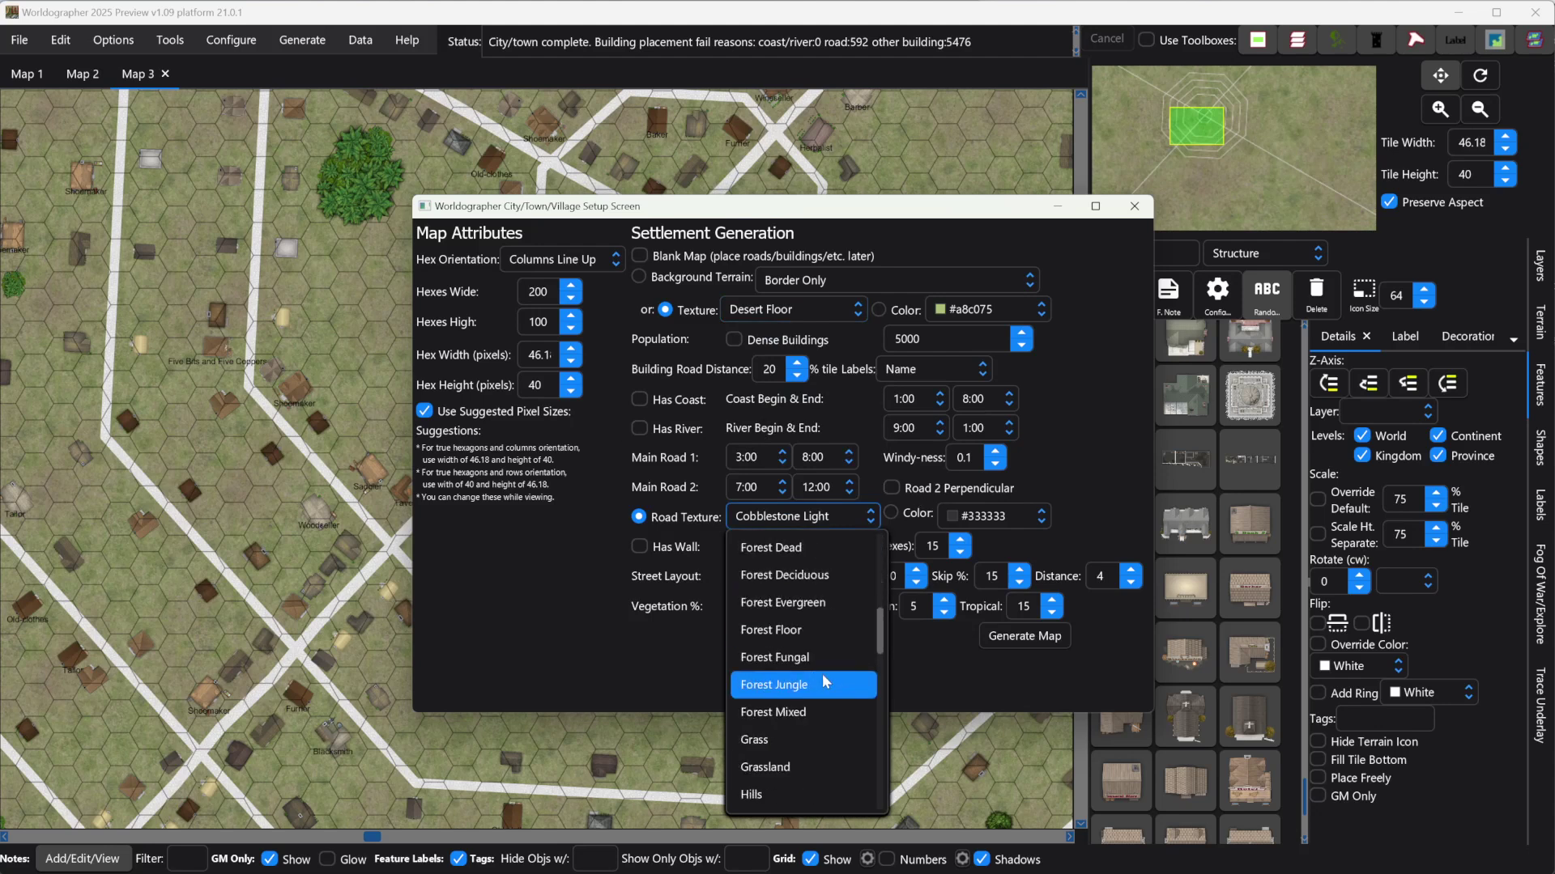
pyautogui.scroll(-3, 820, 672)
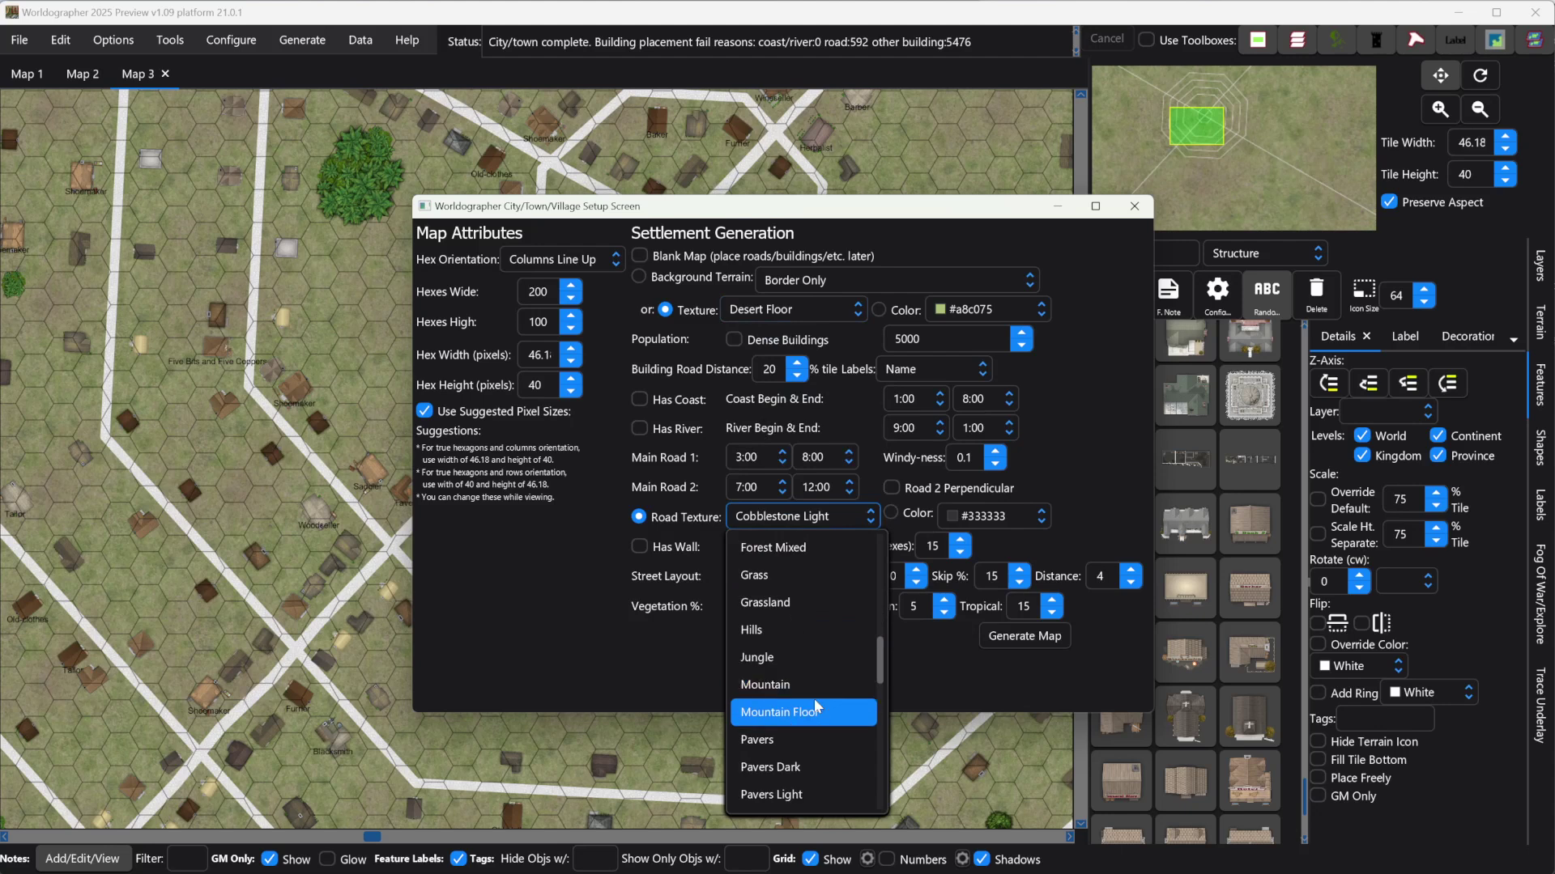
pyautogui.click(815, 709)
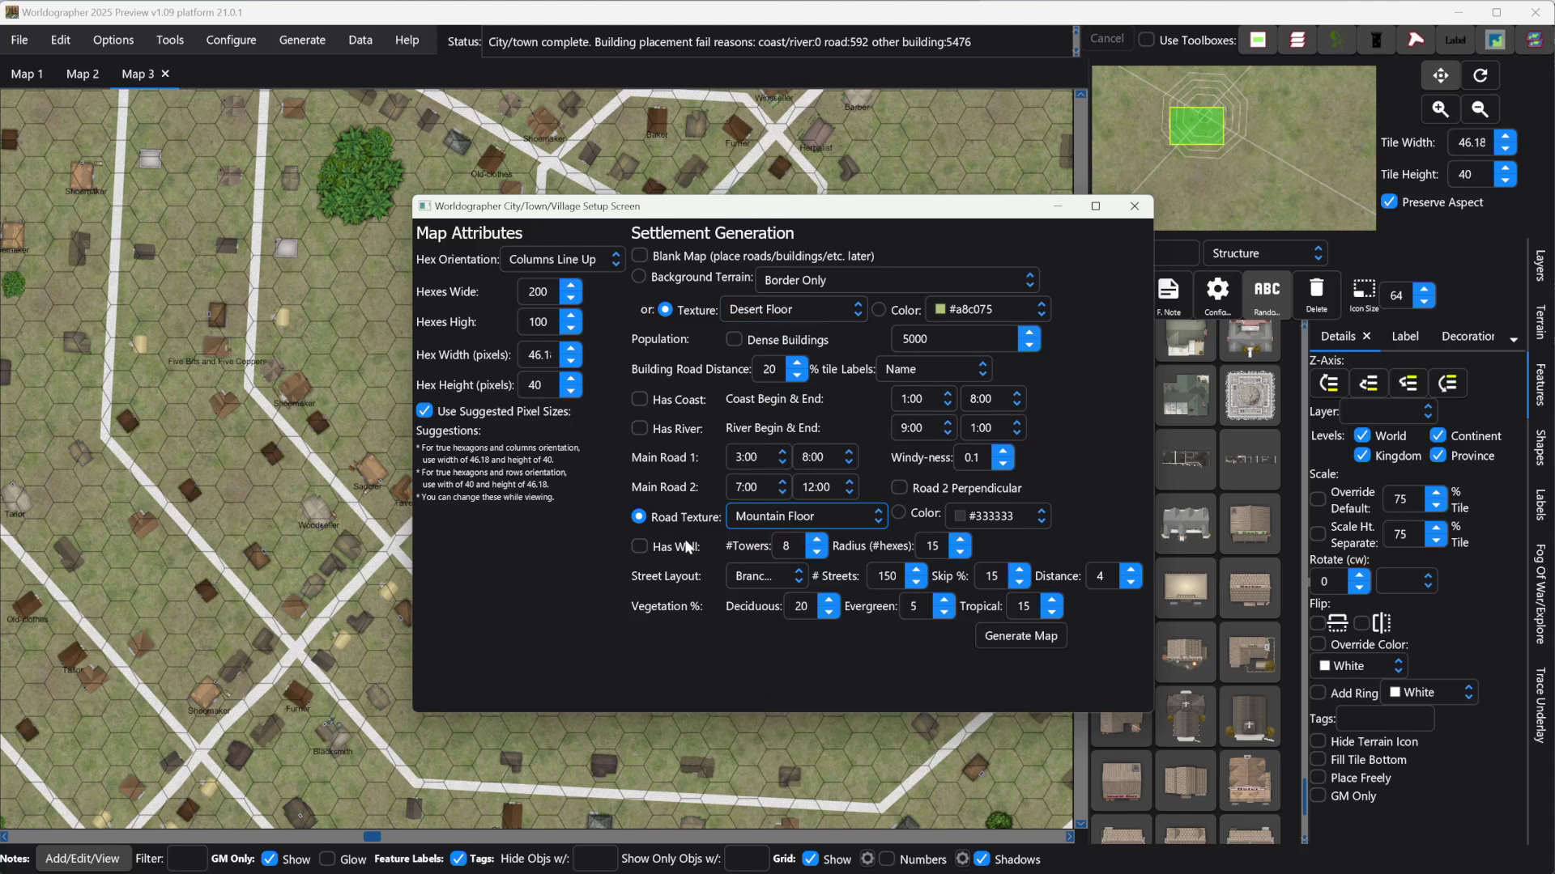
pyautogui.click(999, 639)
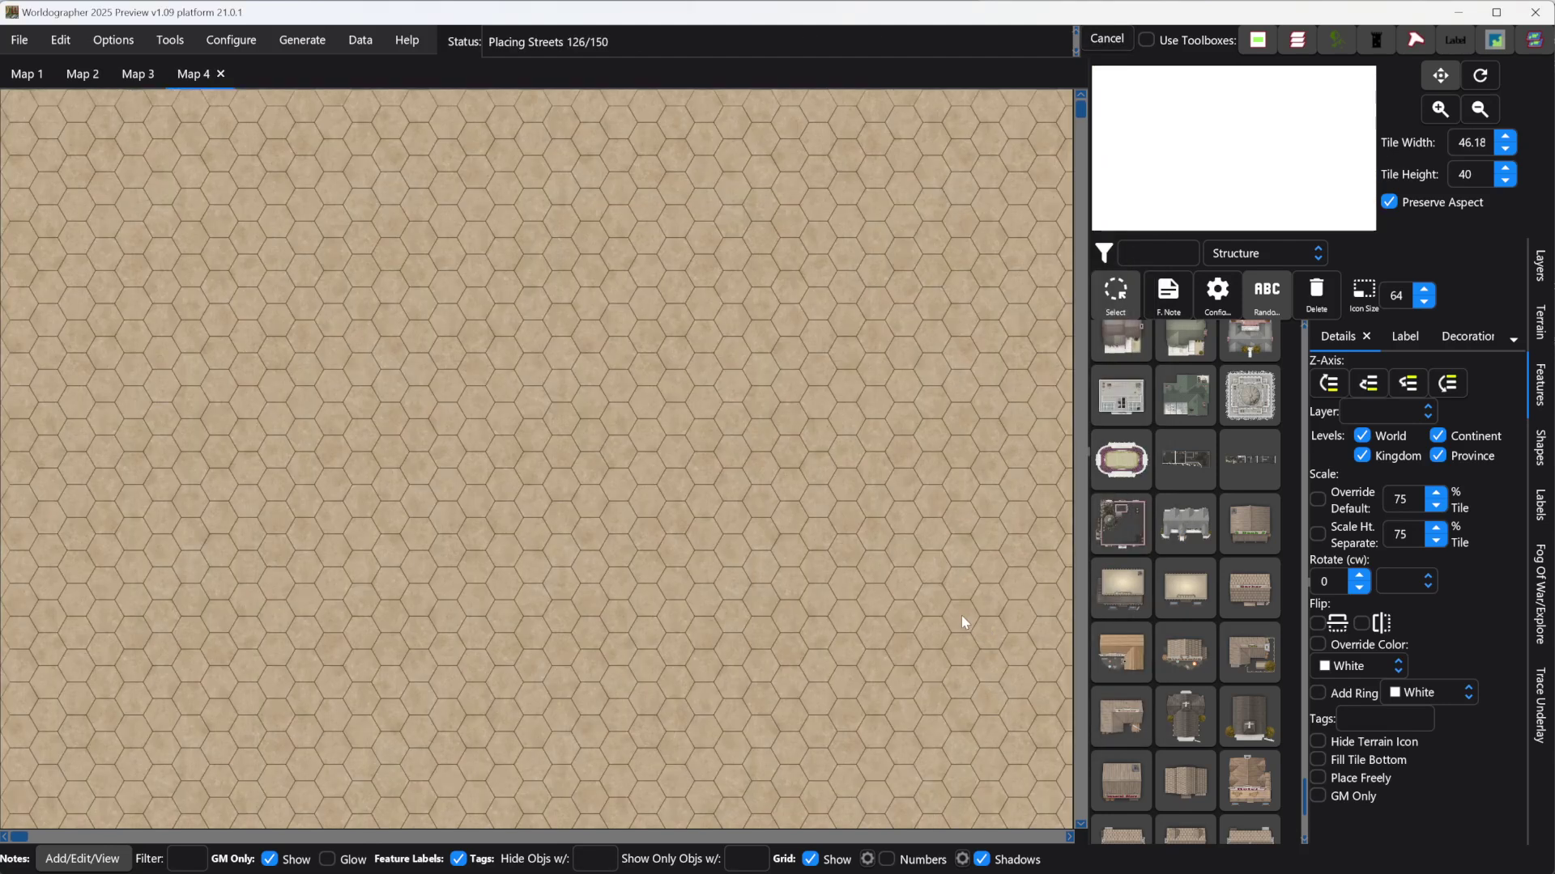
pyautogui.moveTo(1271, 128); pyautogui.dragTo(1177, 183)
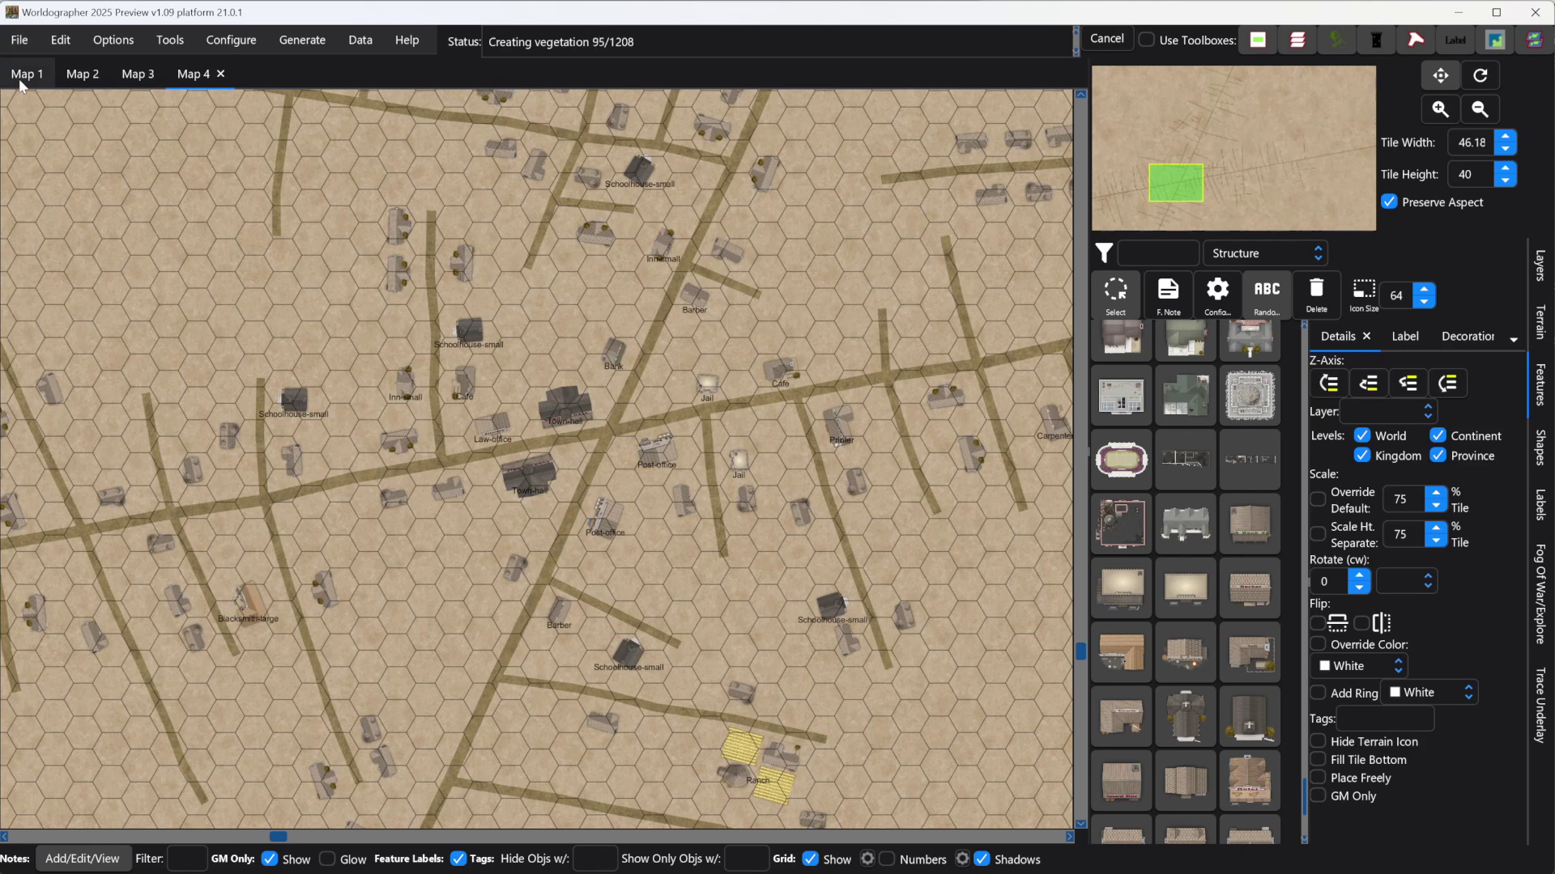
# Switch to Map 2 and examine the northern coastal region between Nanxi and Snuggleroot up close.
pyautogui.click(22, 76)
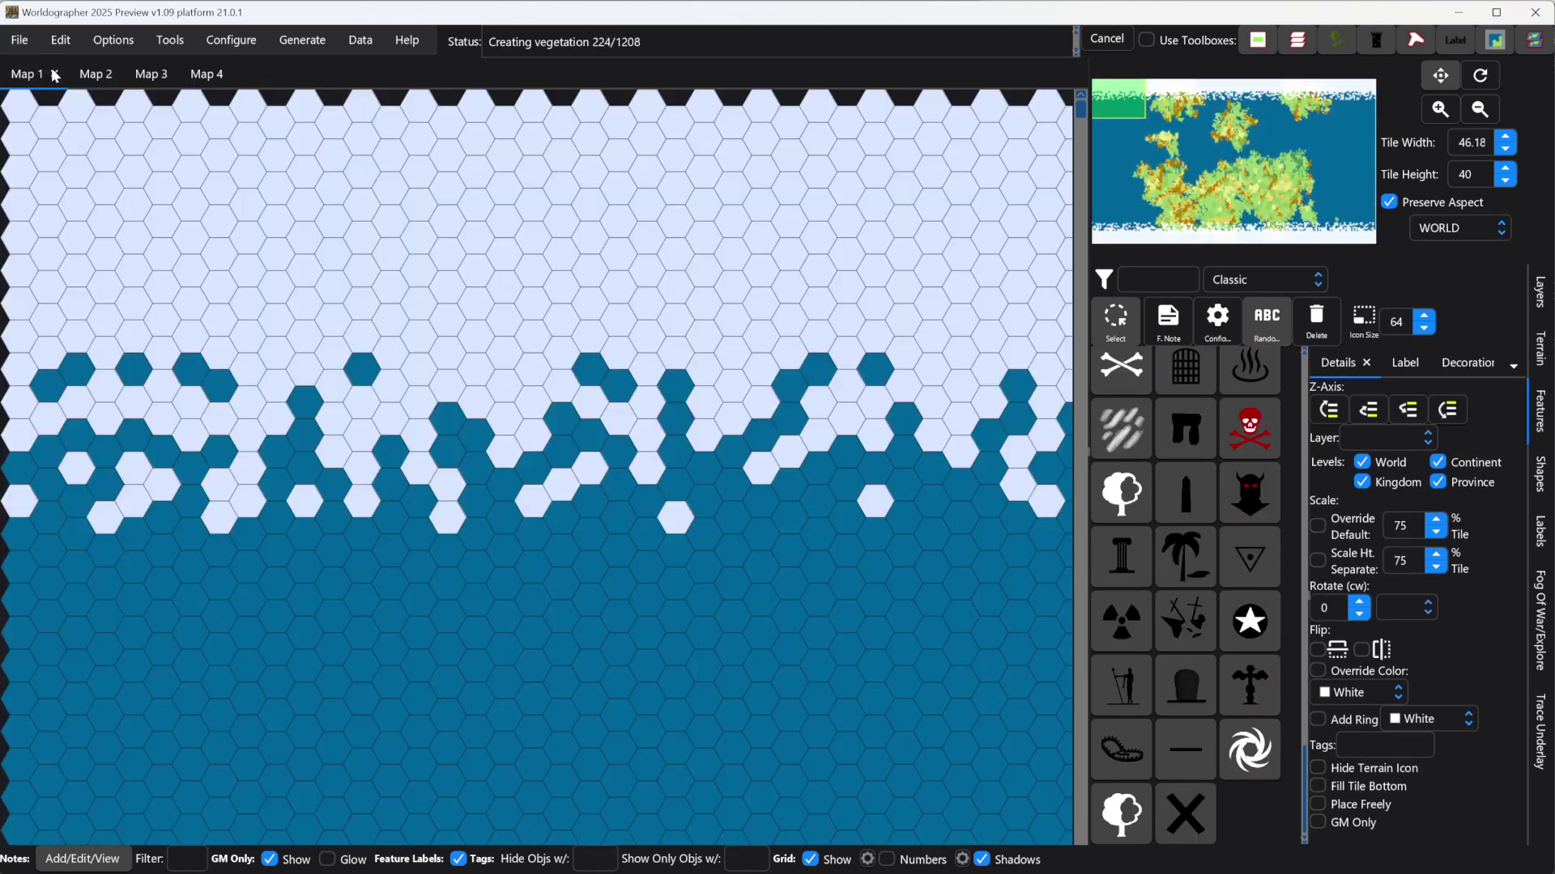
pyautogui.click(84, 74)
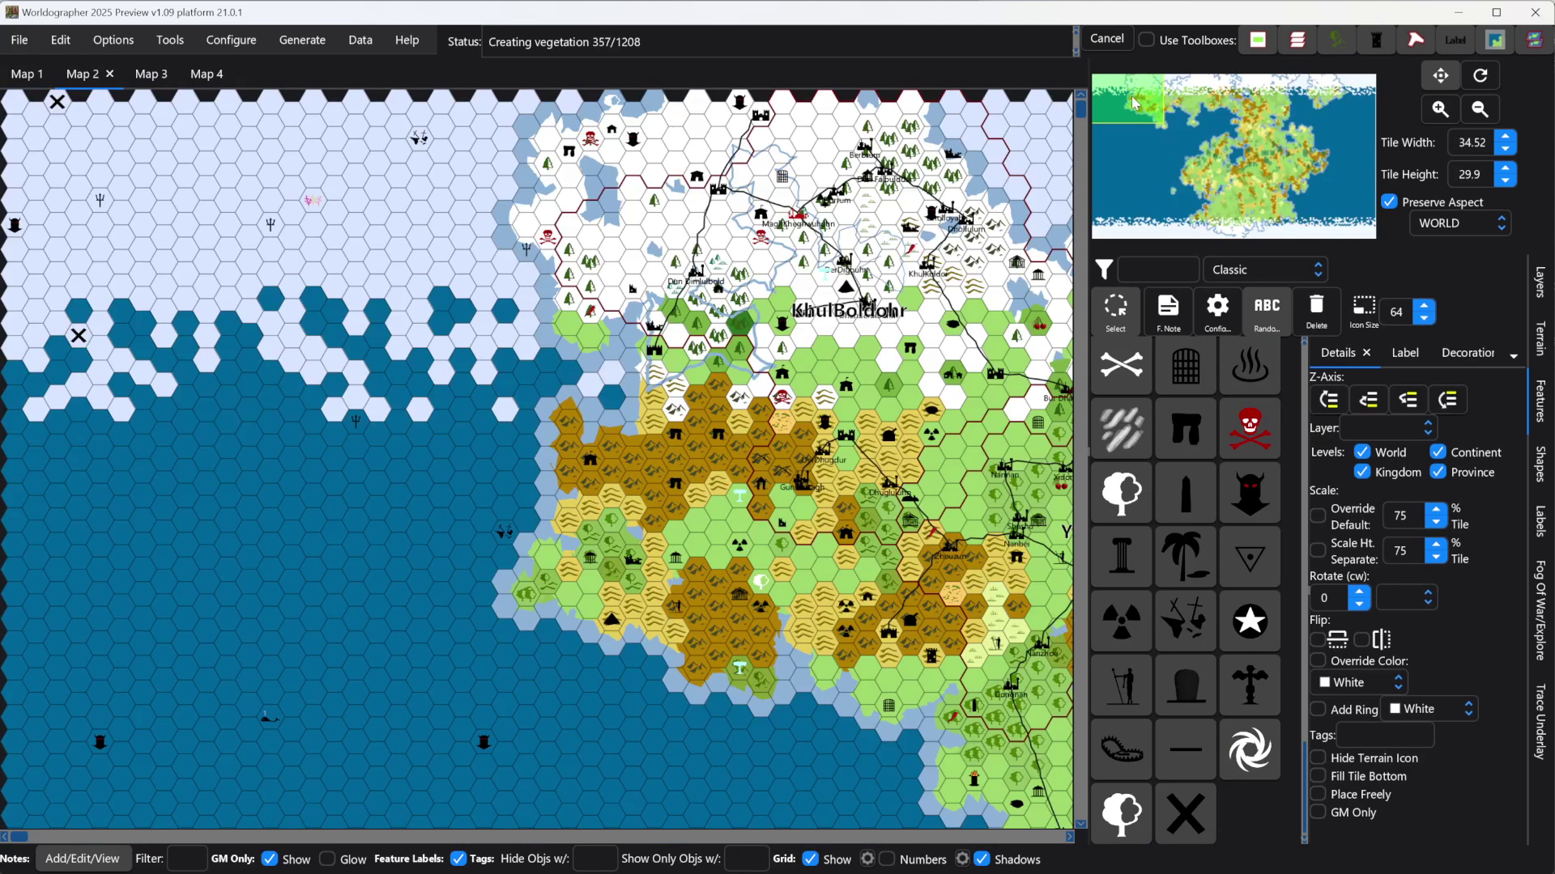
pyautogui.moveTo(1174, 115); pyautogui.dragTo(1206, 108)
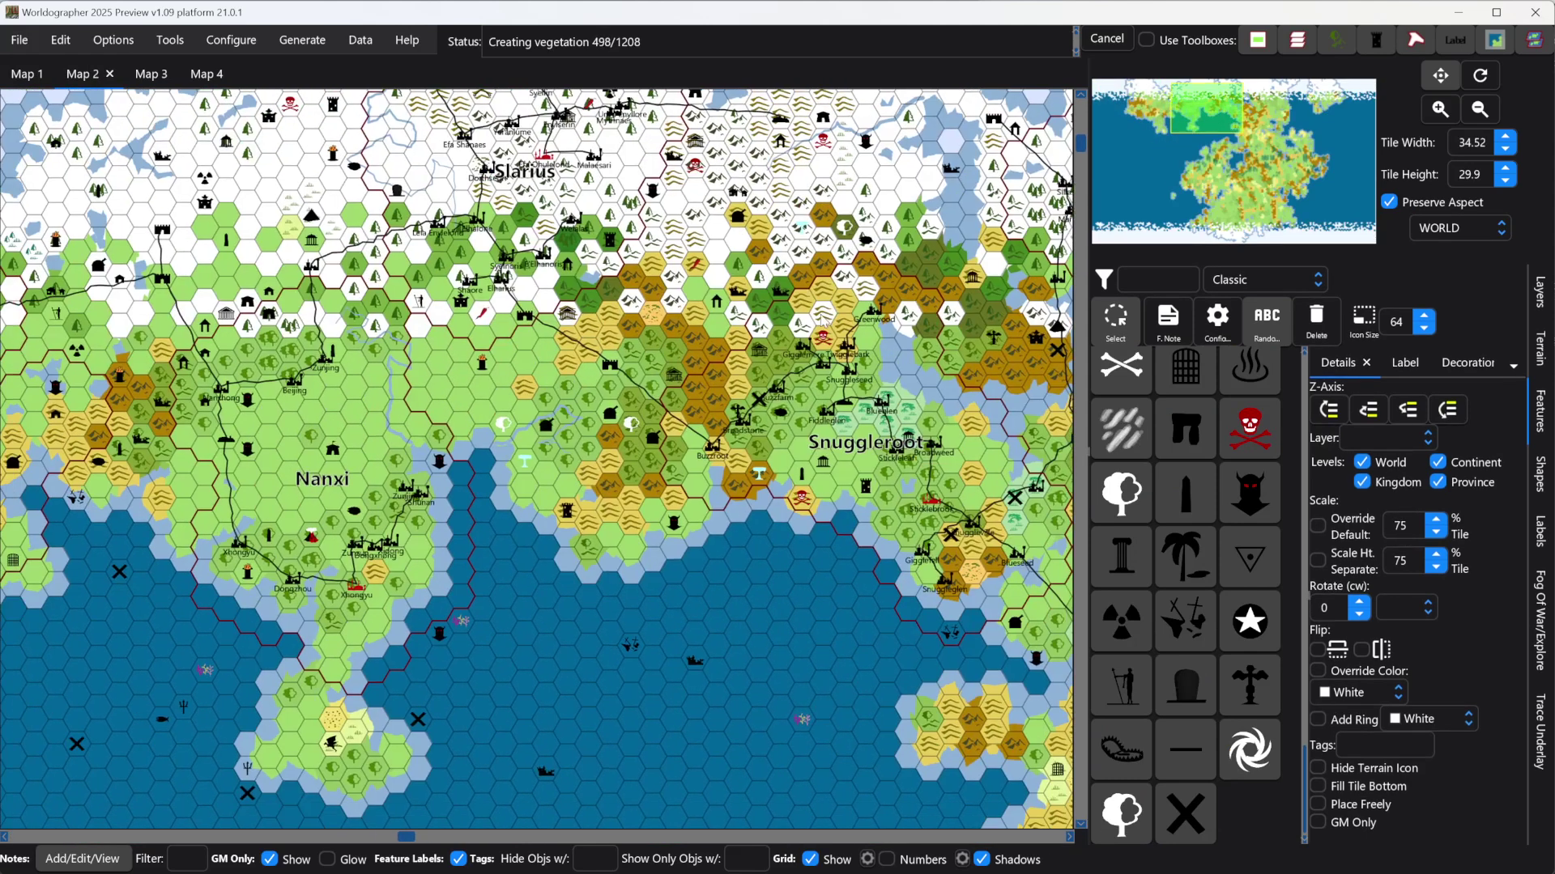
pyautogui.scroll(2, 605, 322)
pyautogui.scroll(4, 605, 322)
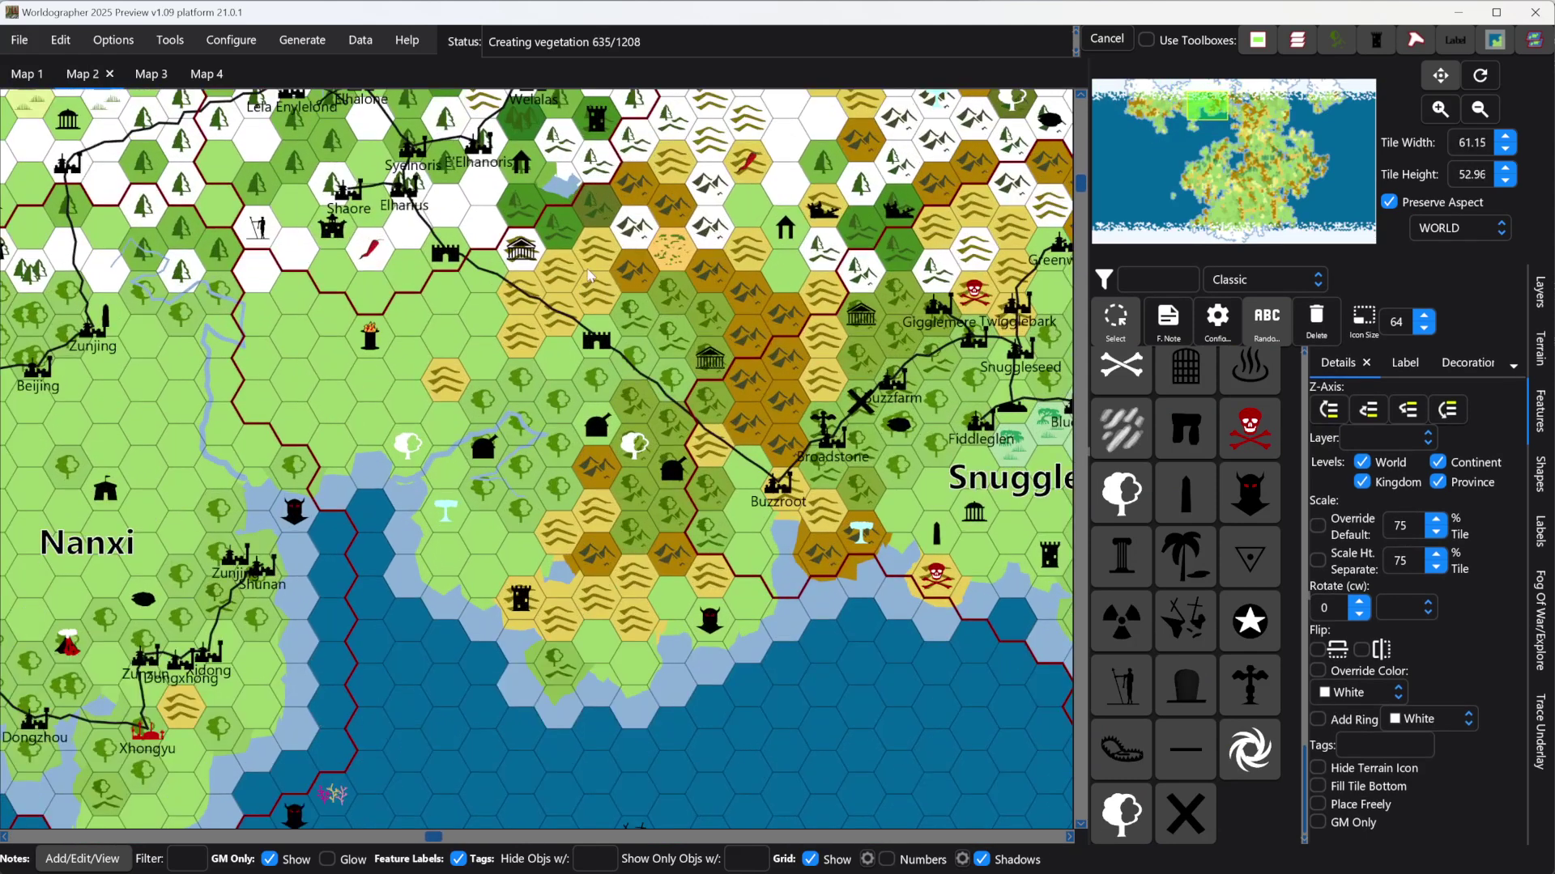
pyautogui.scroll(2, 585, 268)
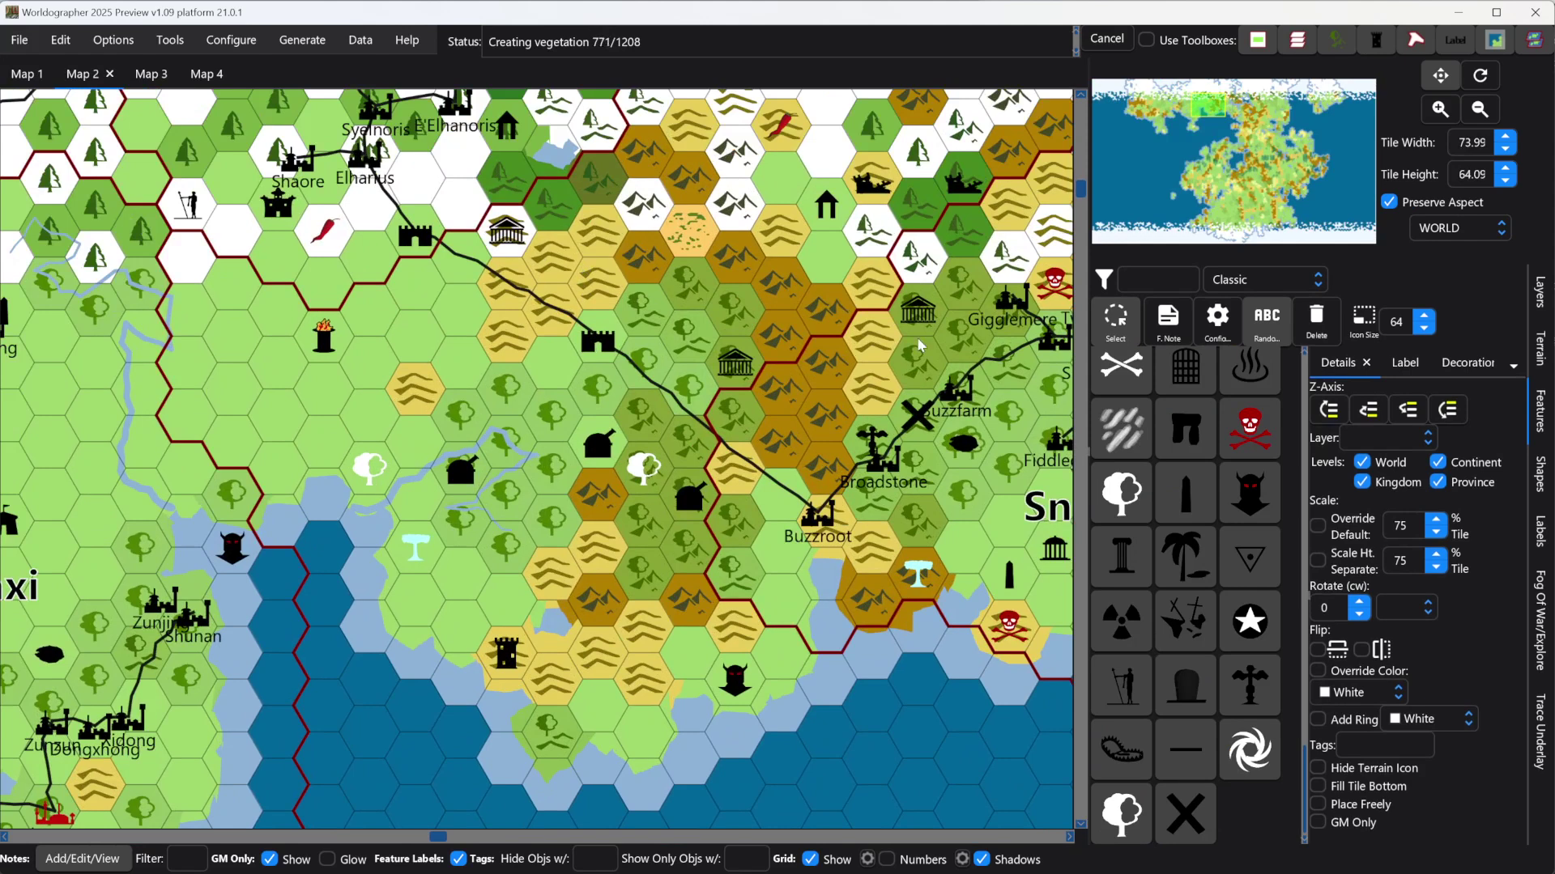
# Pick up the line style of the road west of the central lake and draw a freehand line crossing that road from south to north.
pyautogui.moveTo(1214, 109); pyautogui.dragTo(1260, 139)
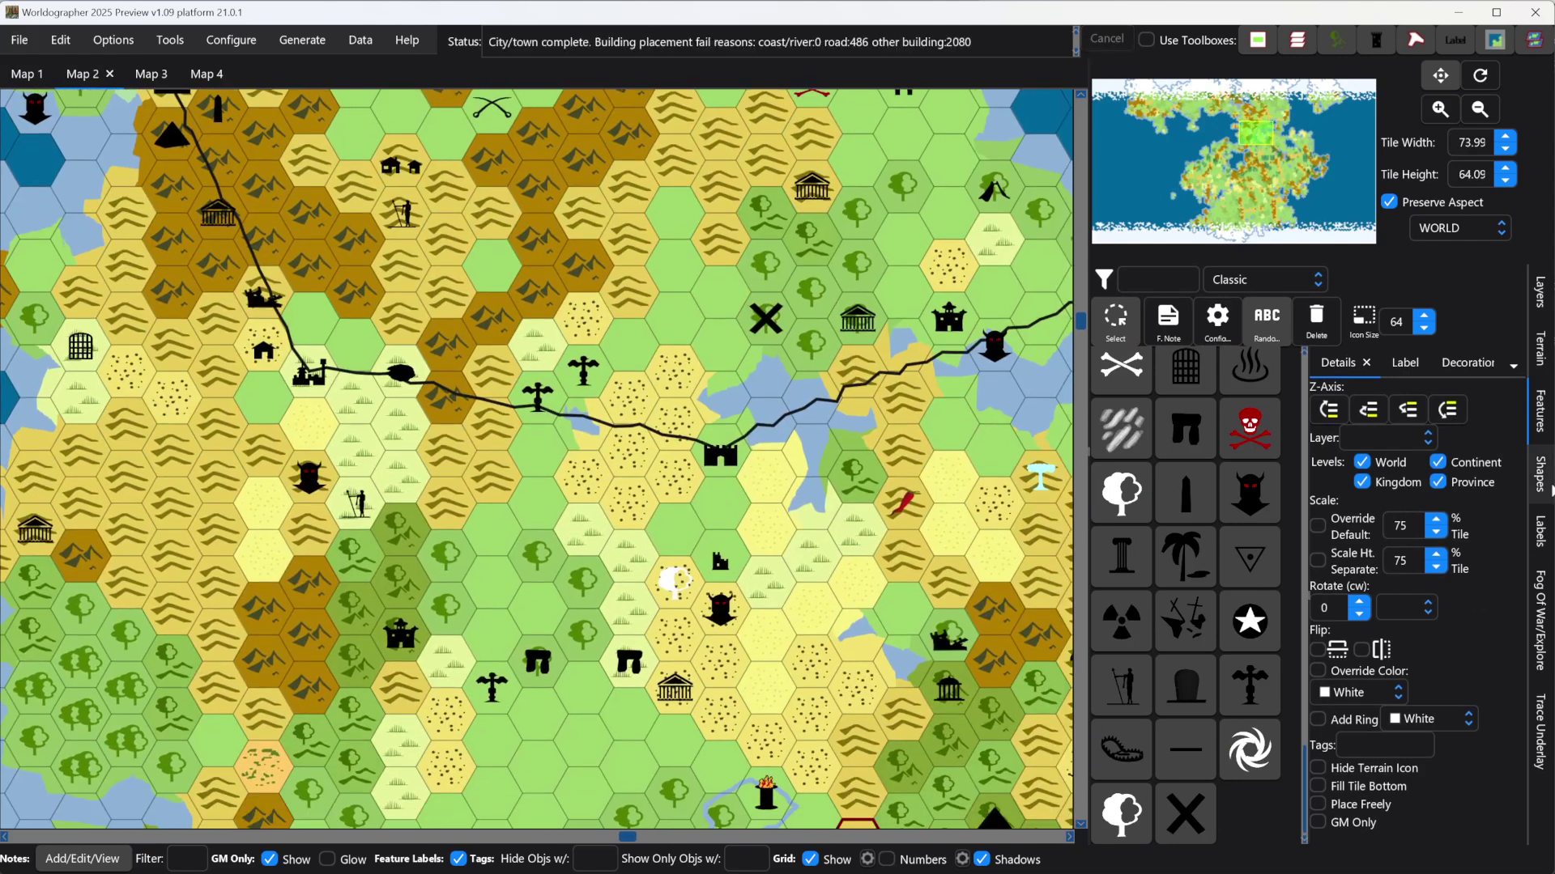
pyautogui.click(1548, 485)
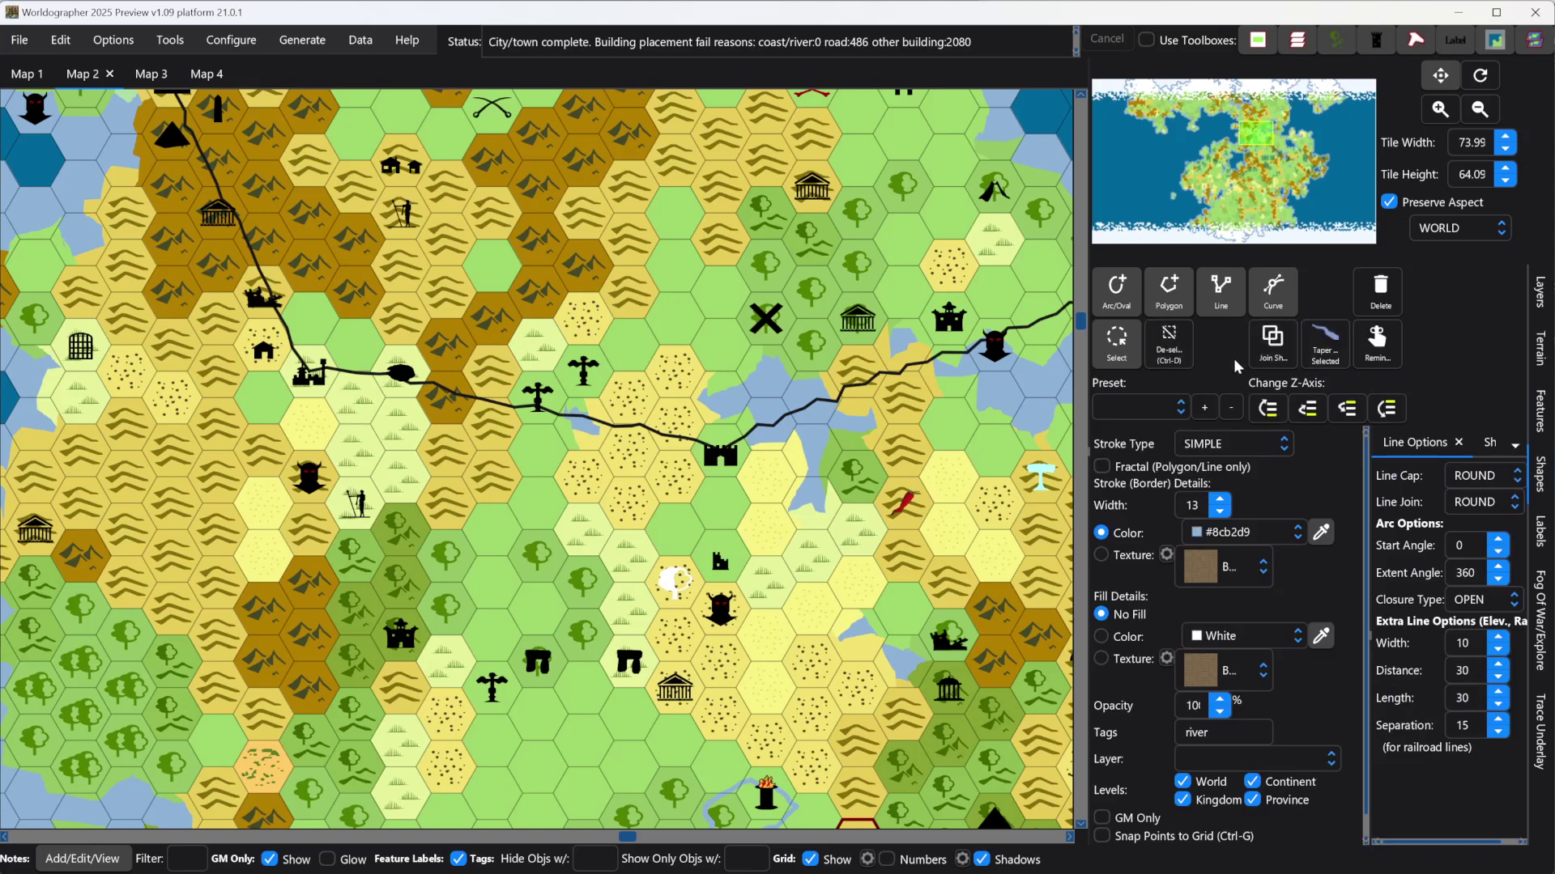
pyautogui.click(1221, 296)
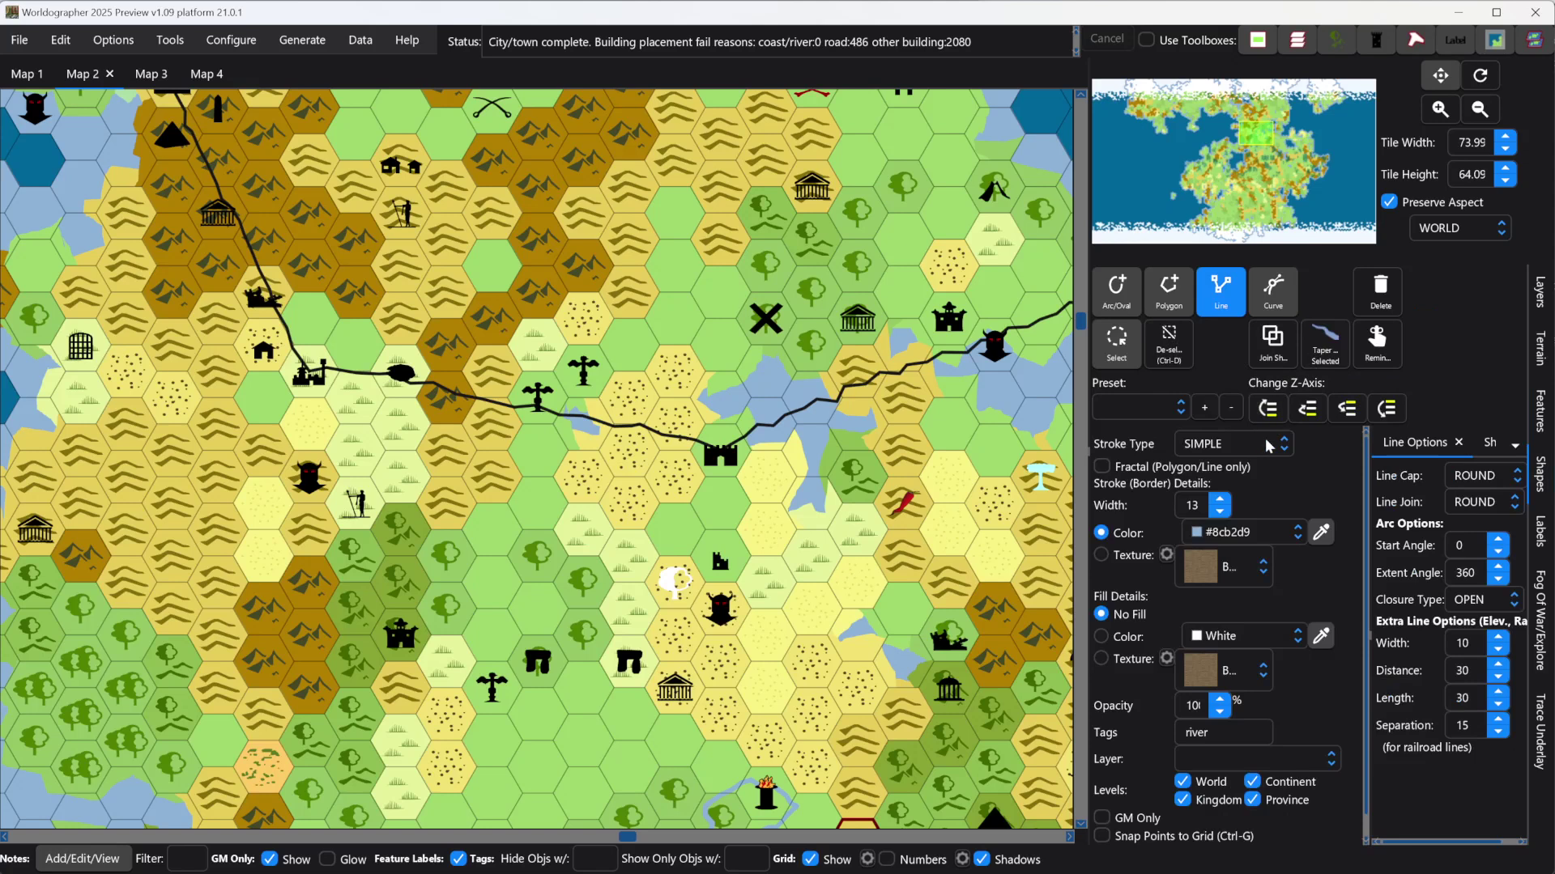
pyautogui.click(1117, 361)
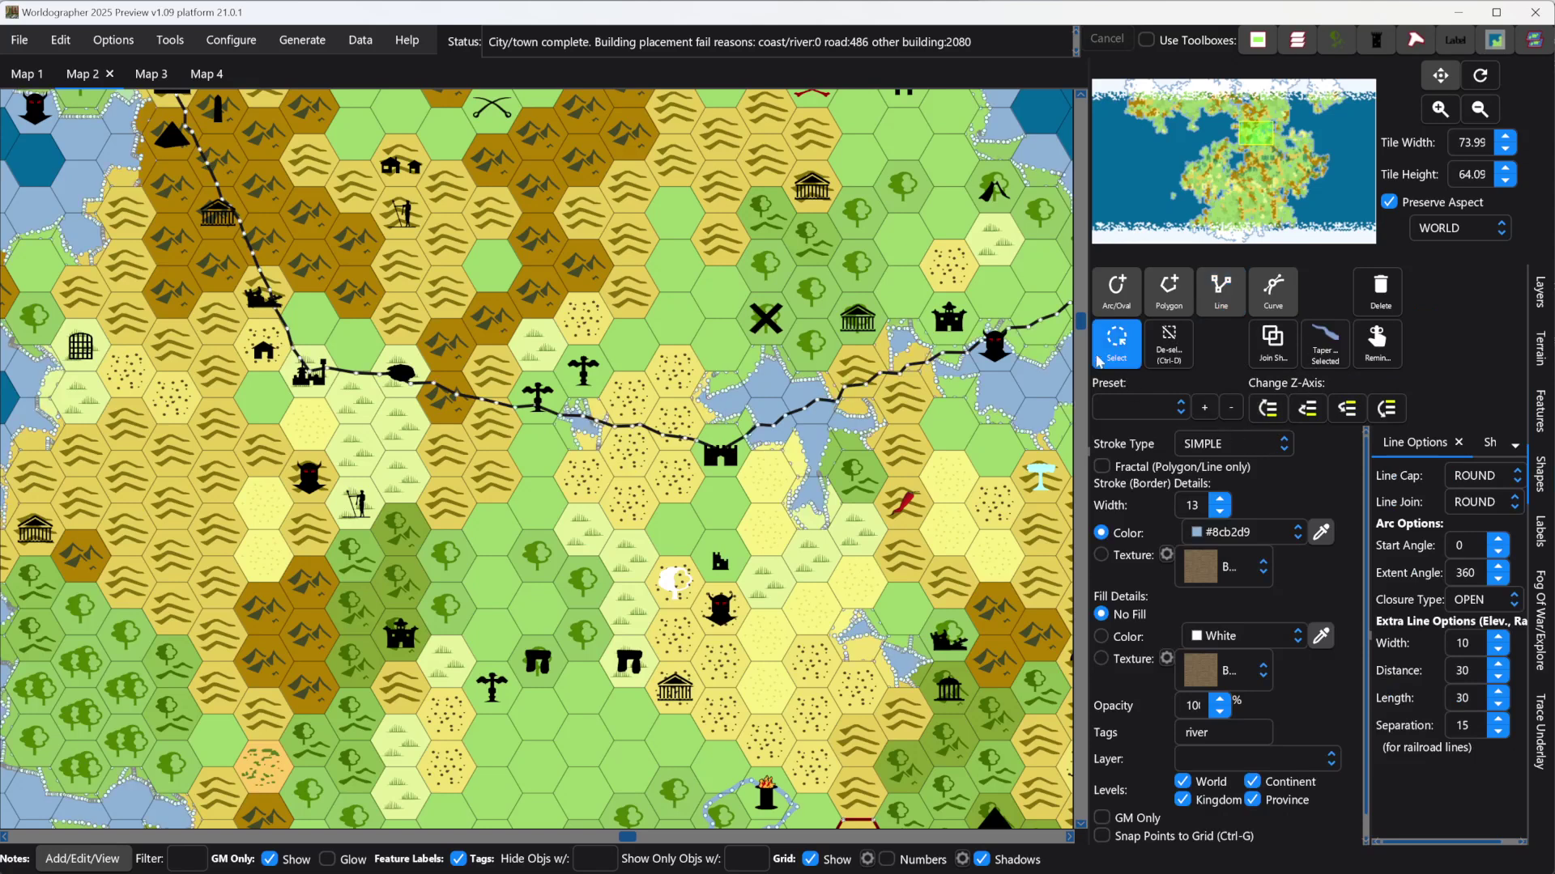
pyautogui.click(482, 405)
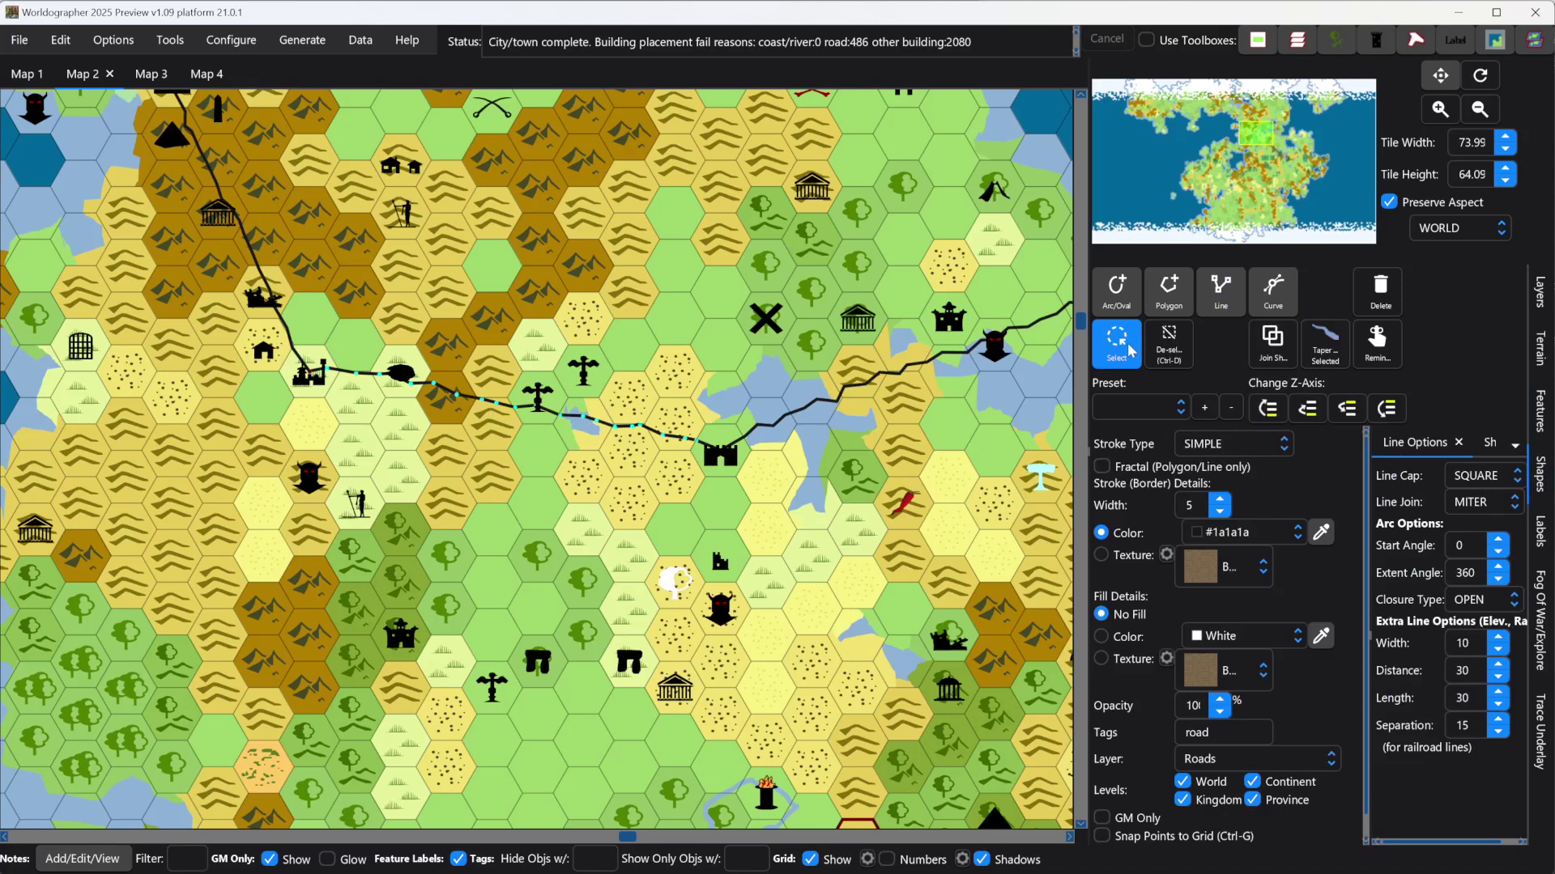
pyautogui.click(1219, 296)
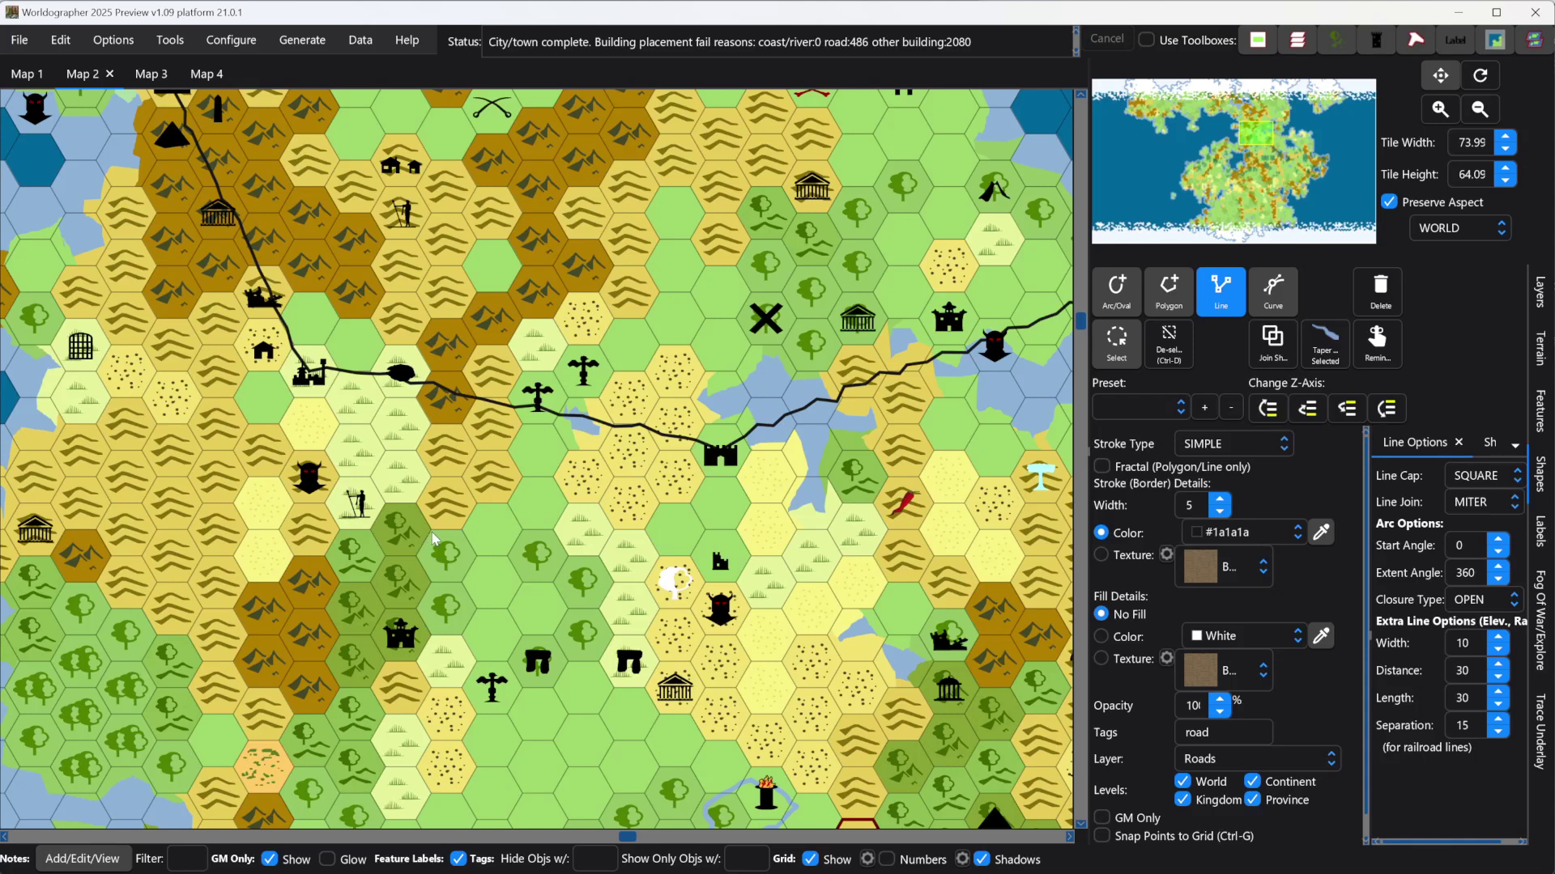
pyautogui.moveTo(433, 538)
pyautogui.mouseDown()
pyautogui.moveTo(518, 491)
pyautogui.moveTo(524, 331)
pyautogui.mouseUp()
# Clear the new line's road tag and move the line to the Above Terrain Y-Ordered layer.
pyautogui.click(1206, 732)
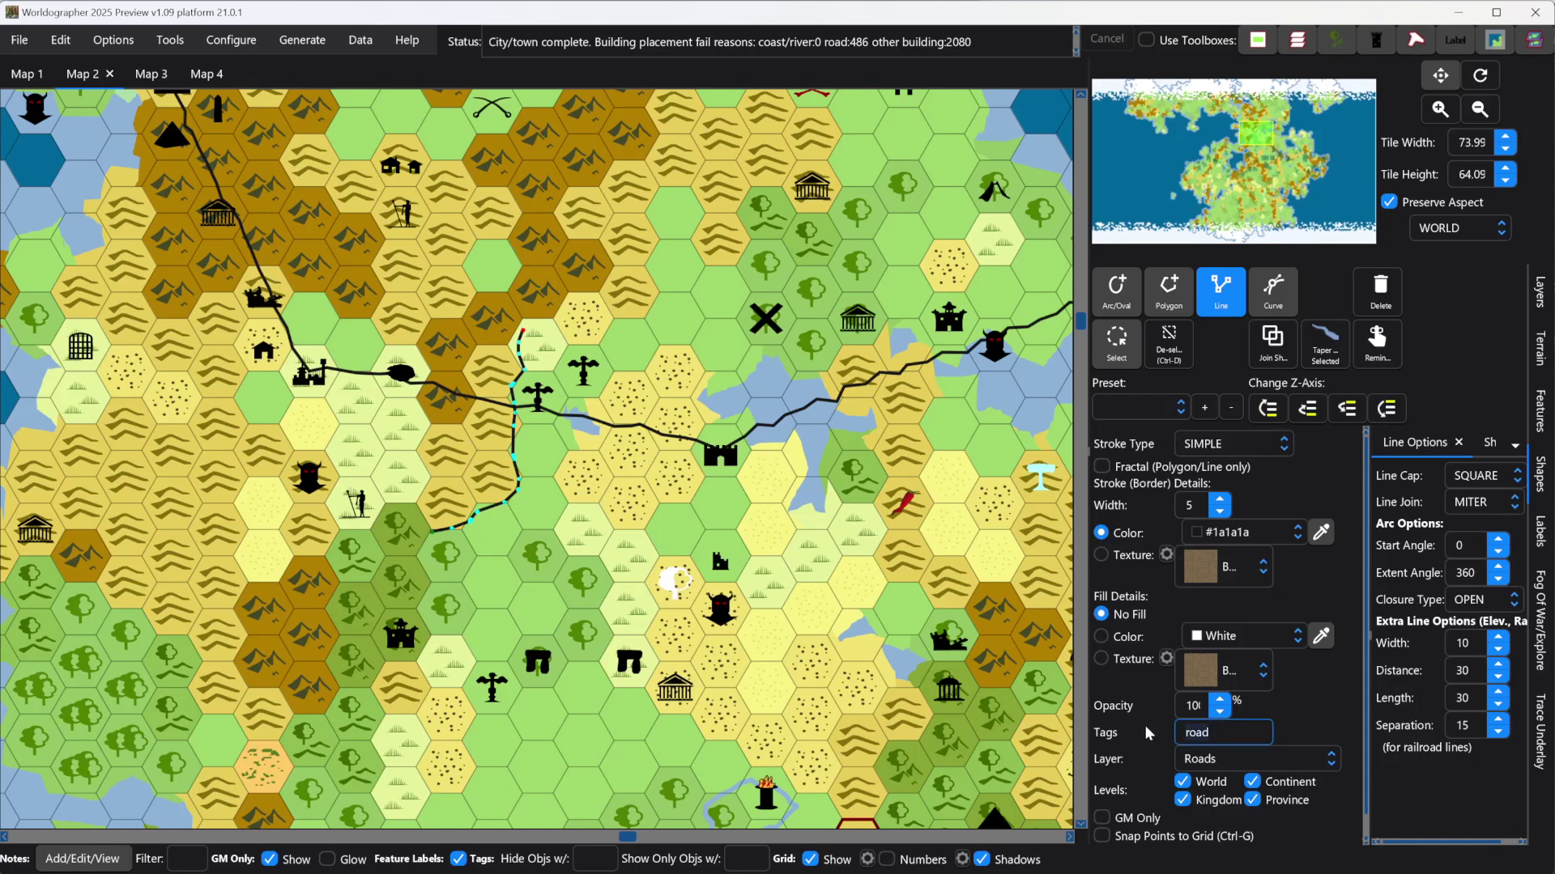
pyautogui.press('Delete')
pyautogui.press('Delete')
pyautogui.press('Delete')
pyautogui.press('Delete')
pyautogui.click(1211, 762)
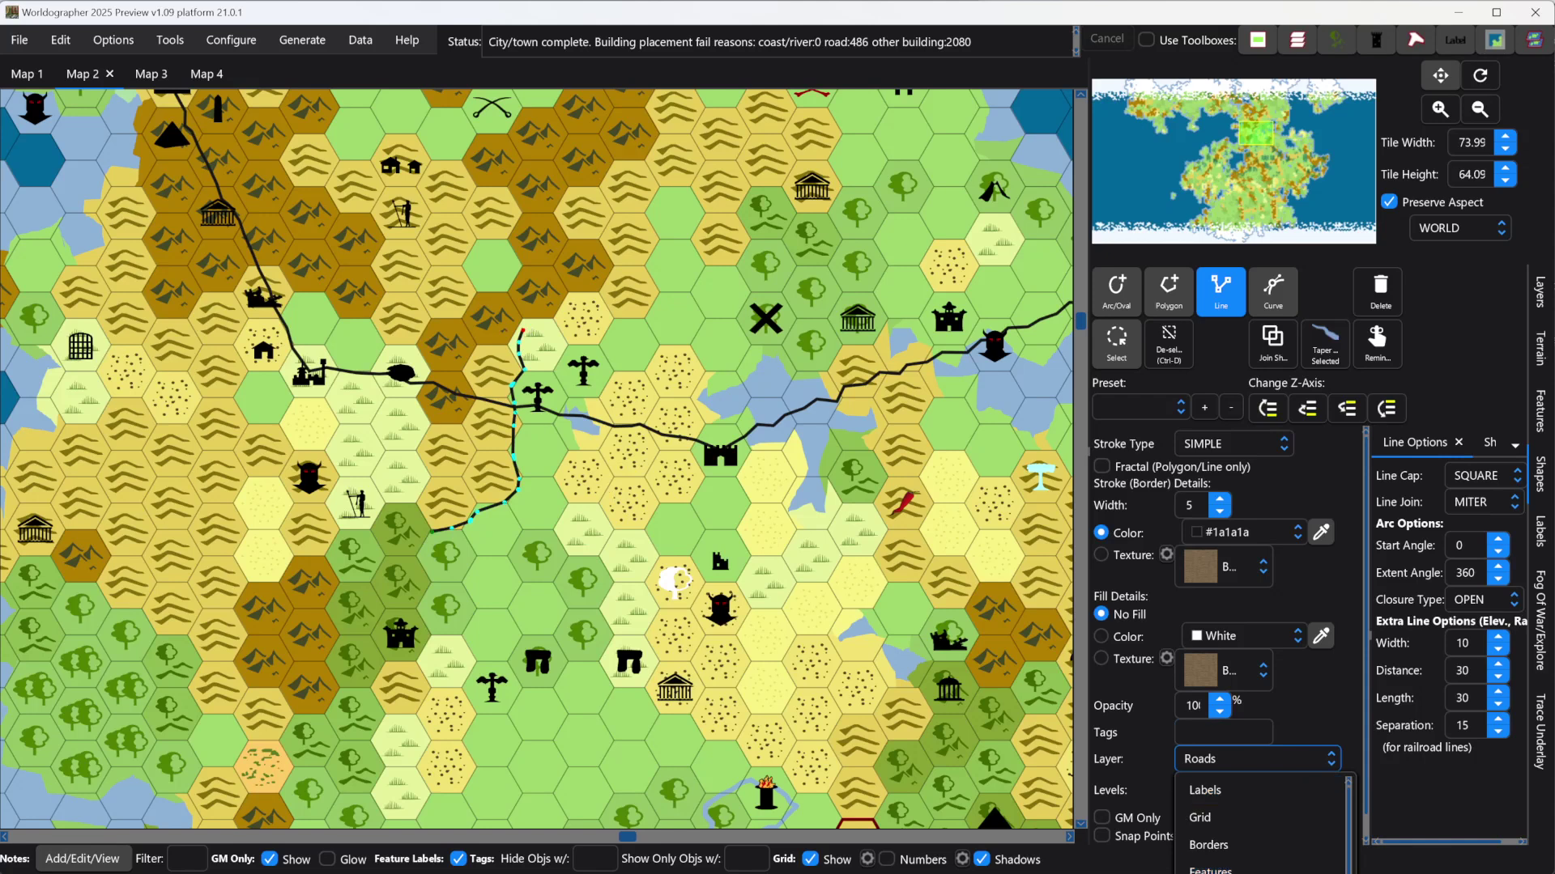
pyautogui.press('Return')
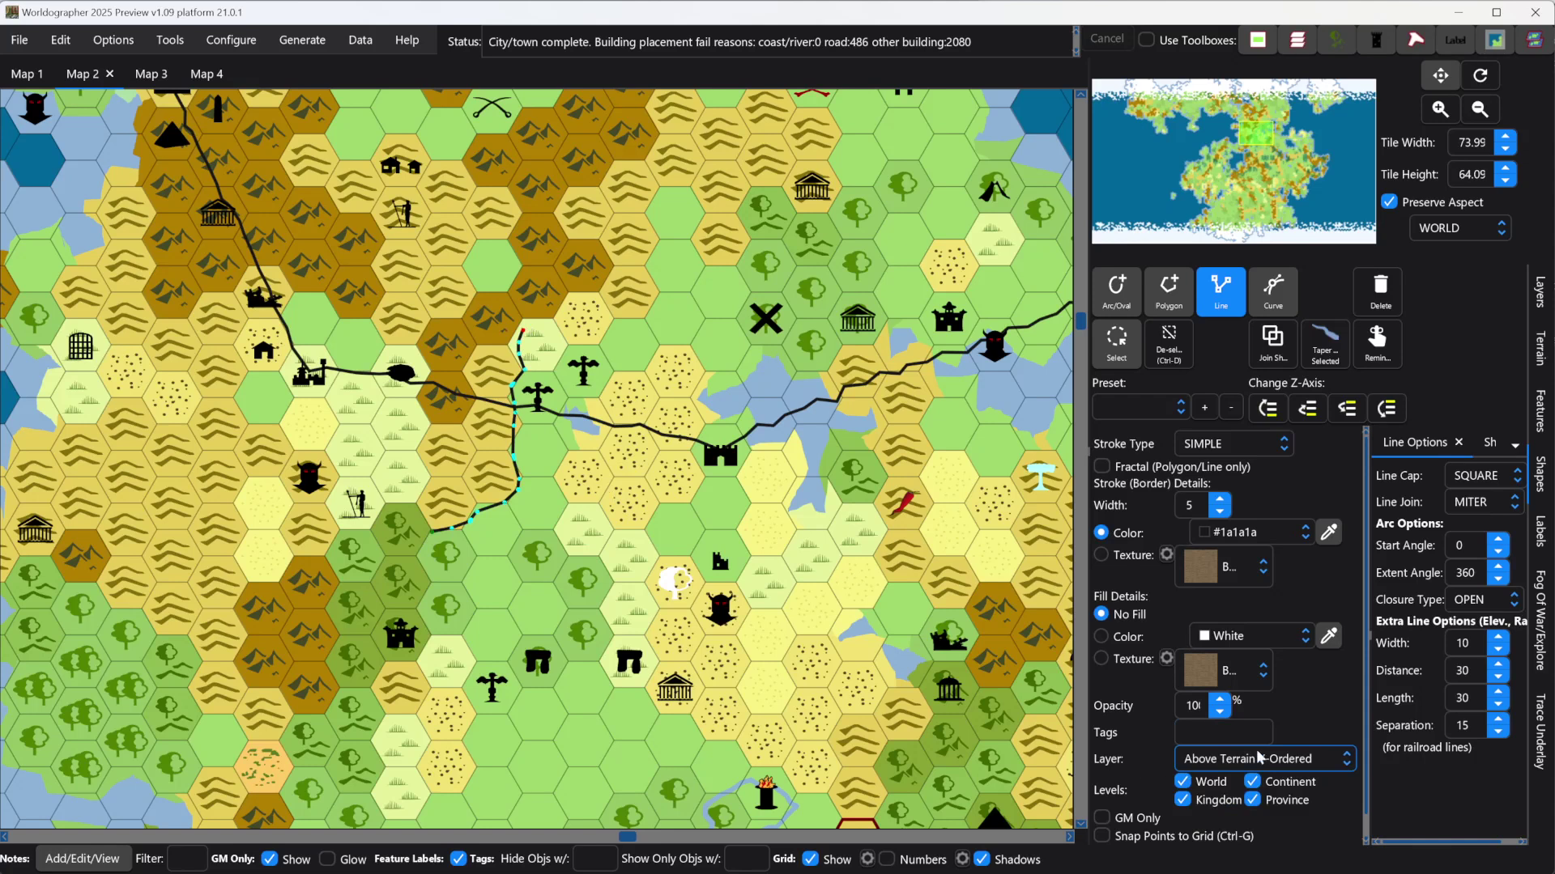
# Change the new line's stroke type to ELEVATION and view its tick marks up close.
pyautogui.click(1248, 443)
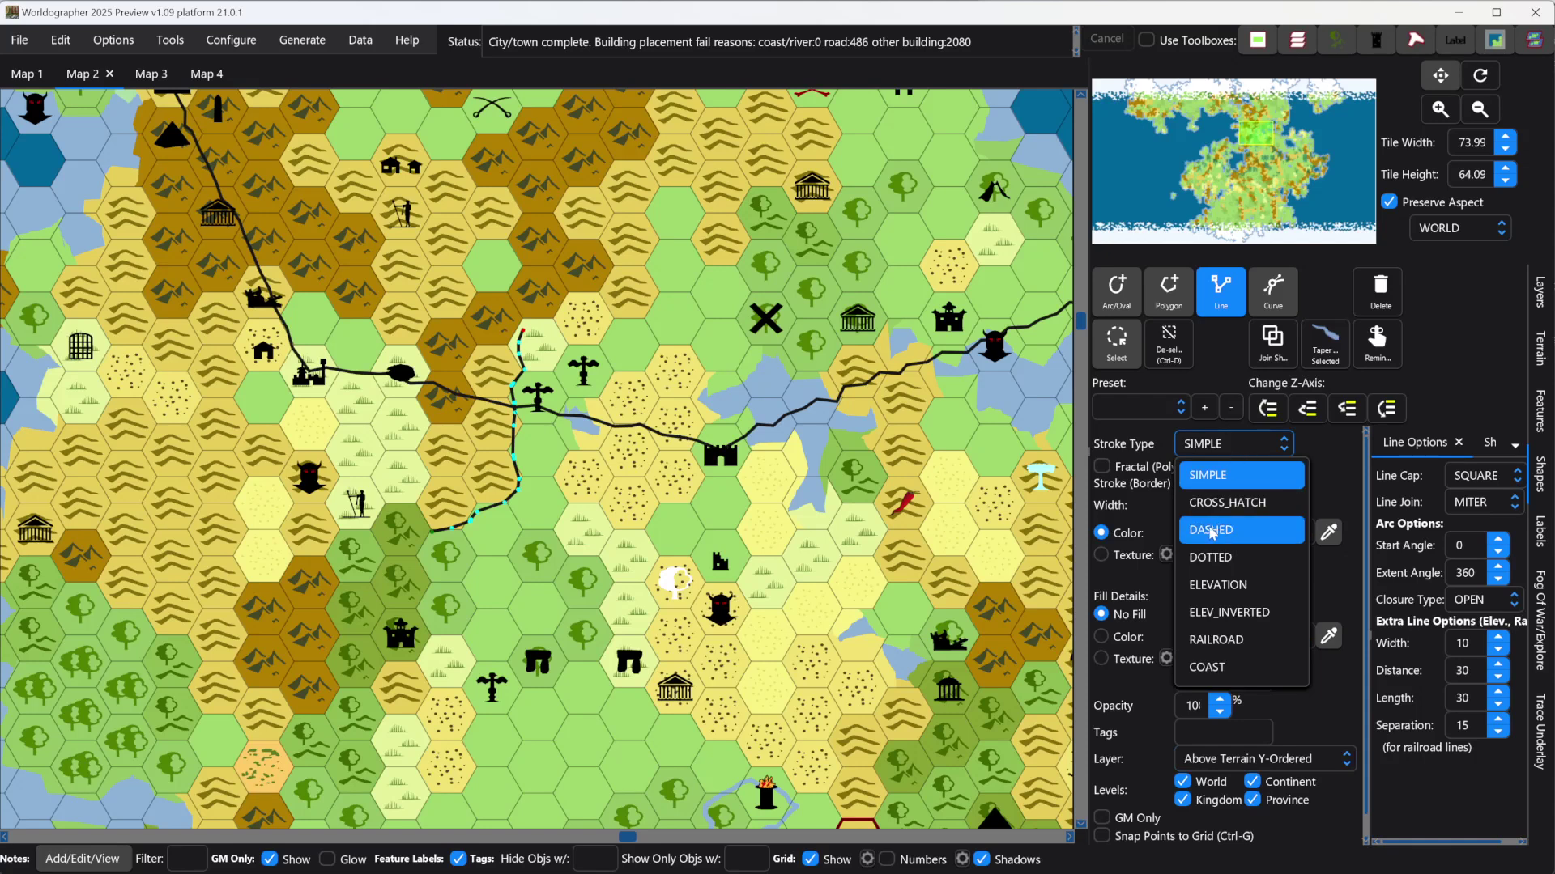
pyautogui.click(1203, 596)
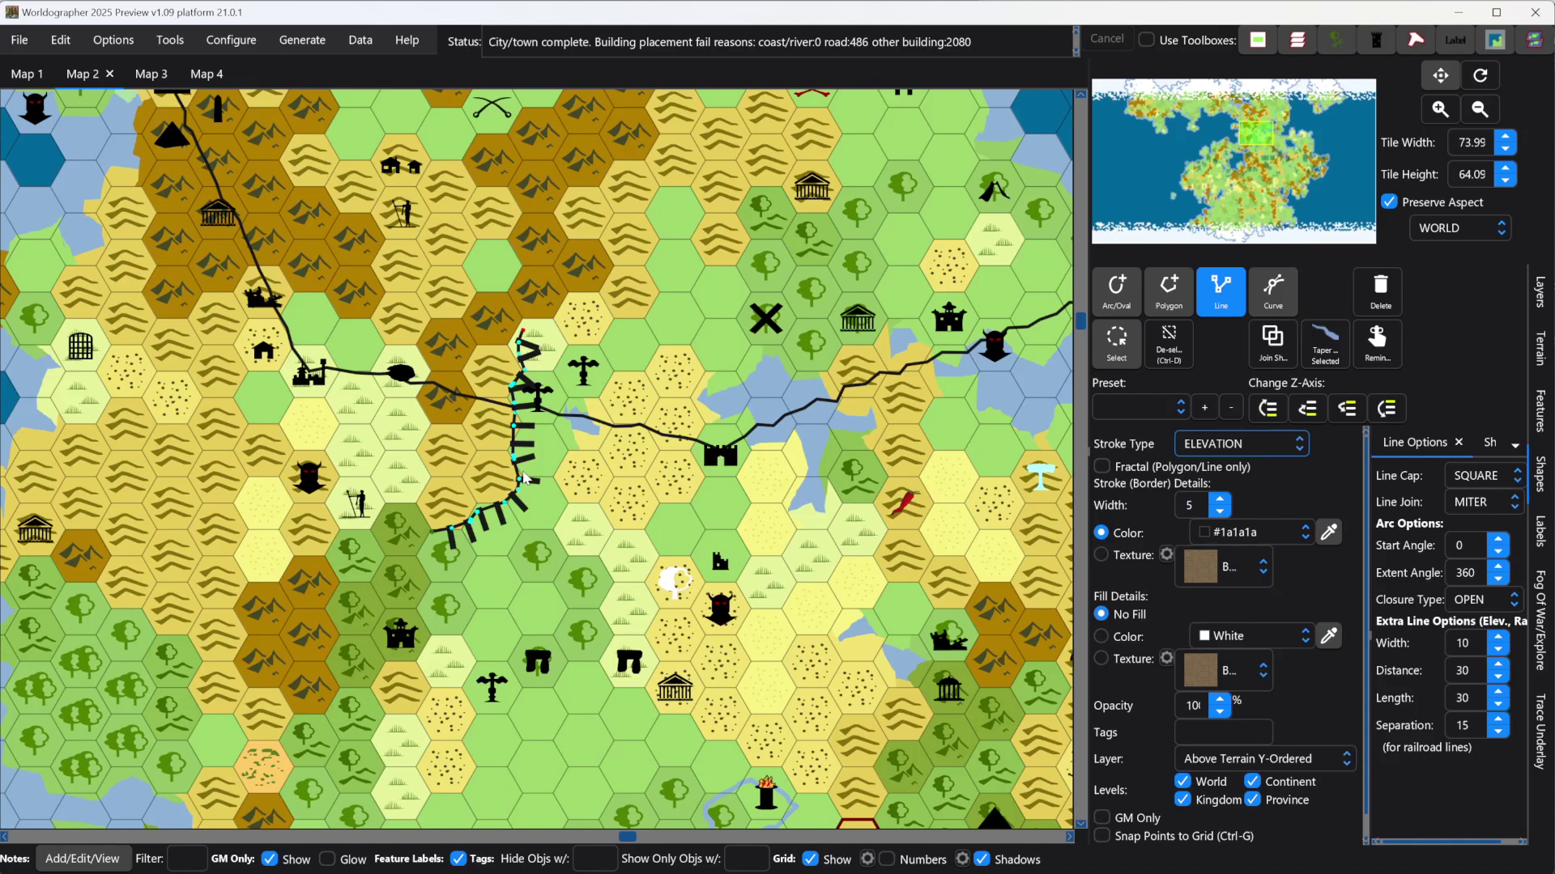
pyautogui.scroll(3, 535, 476)
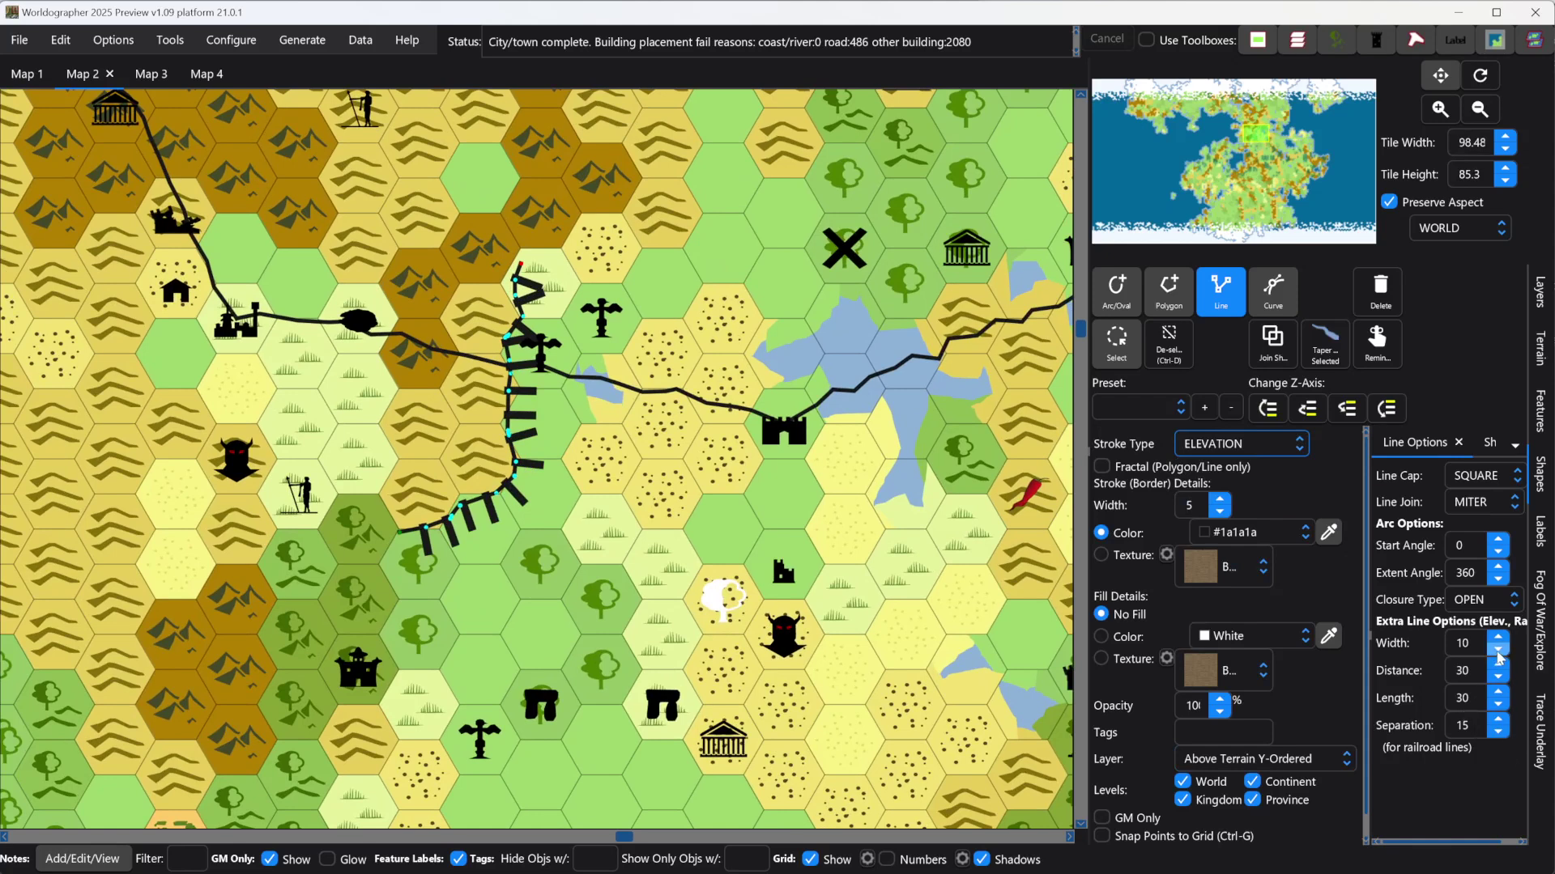
# Set the elevation line's tick marks to width 5, distance 20 and length 10.
pyautogui.click(1499, 650)
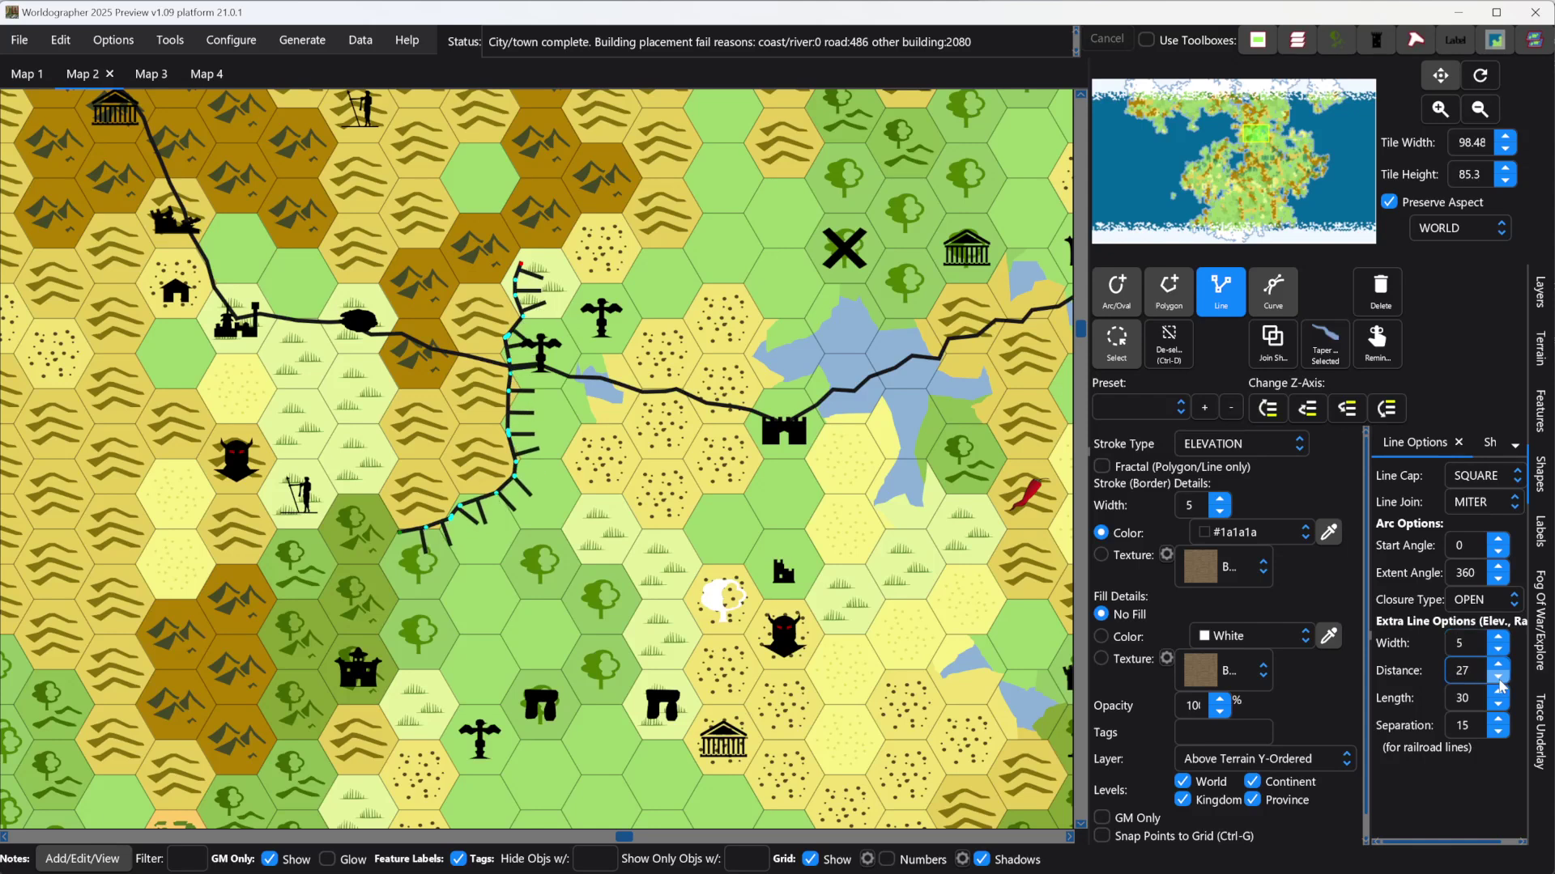
pyautogui.click(1499, 677)
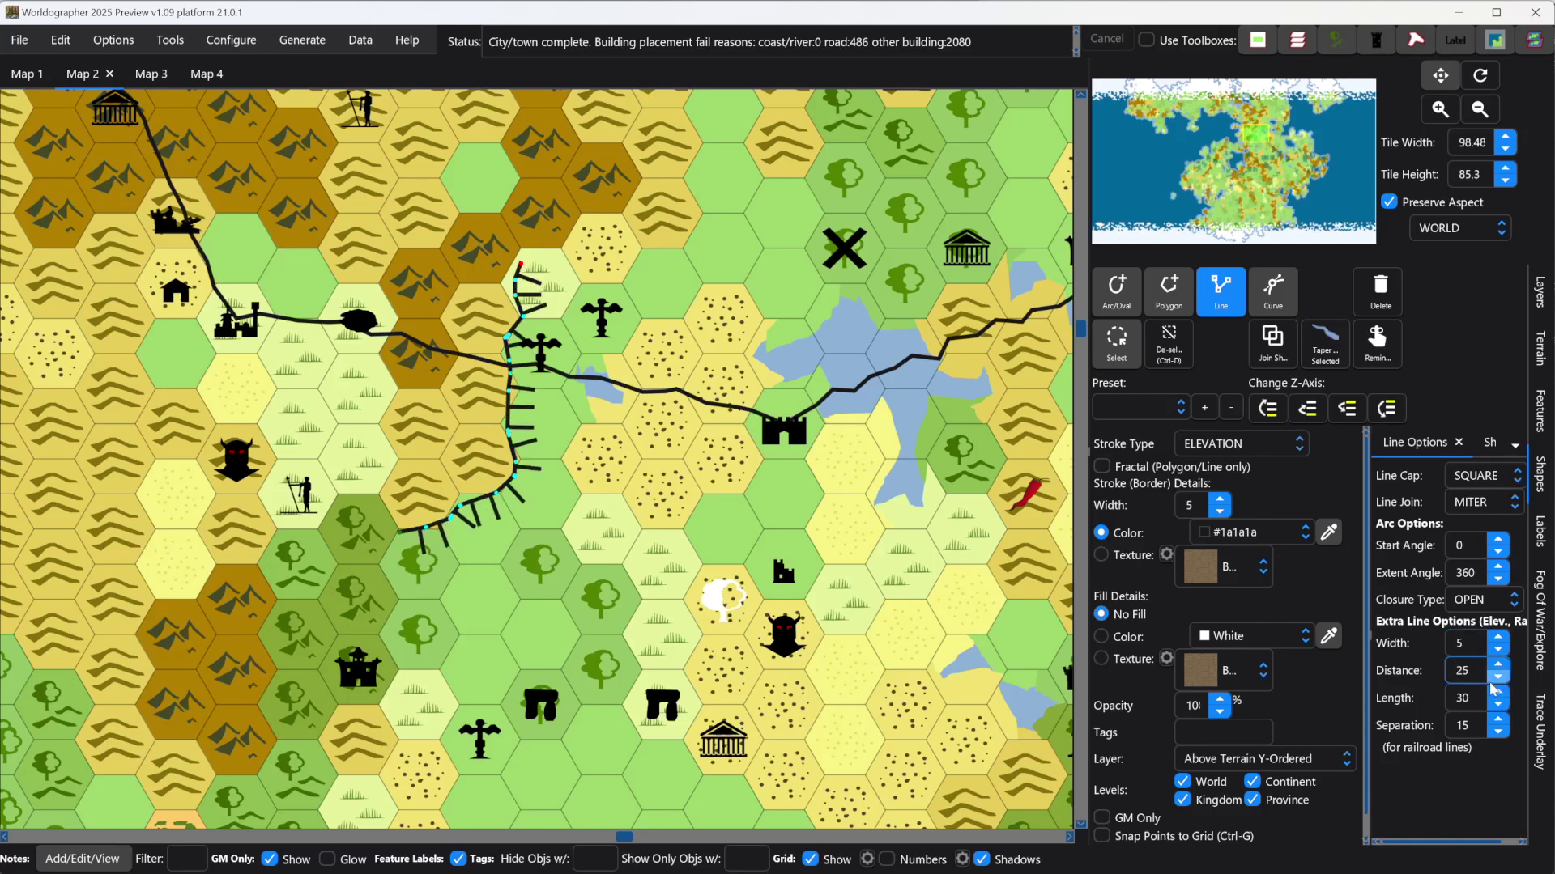
pyautogui.click(1494, 678)
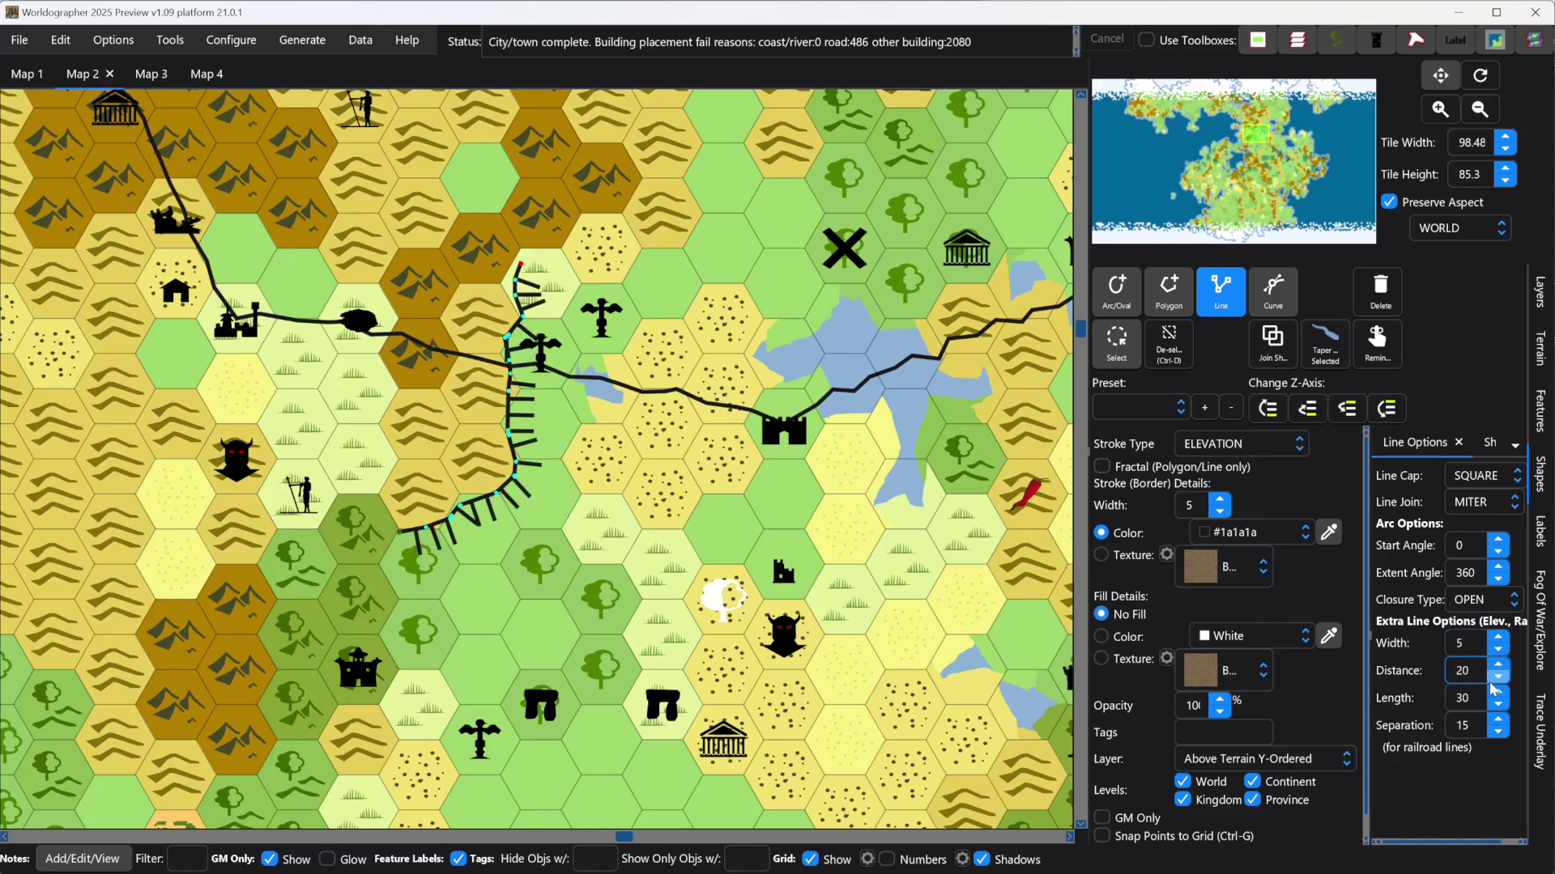
pyautogui.click(1498, 706)
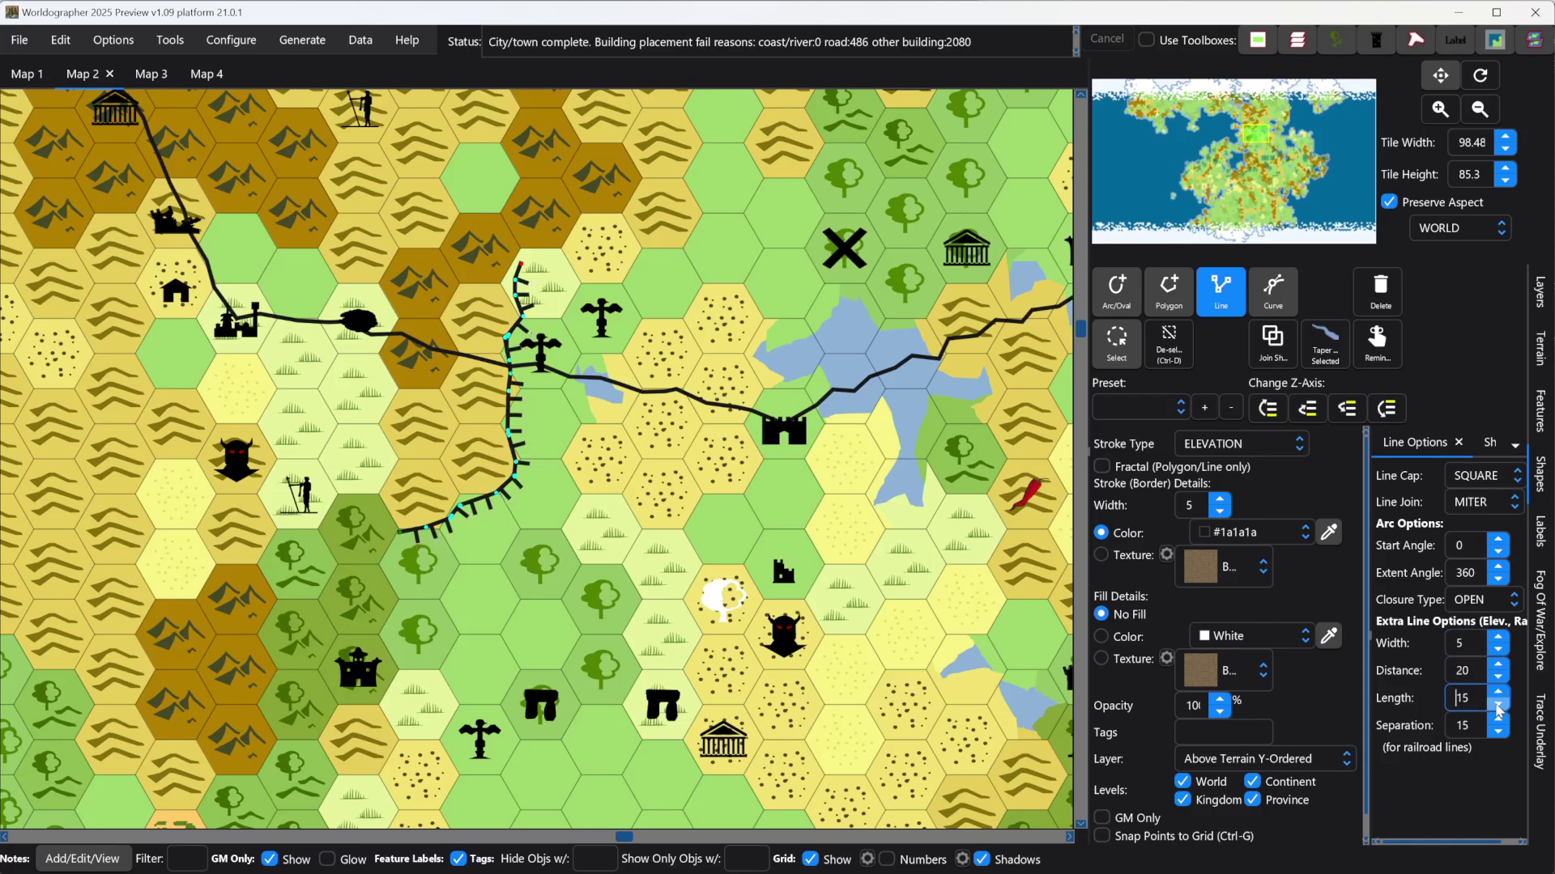
pyautogui.click(1498, 706)
# Create a blank battlemat map 20 tiles wide and 20 tiles high.
pyautogui.click(20, 41)
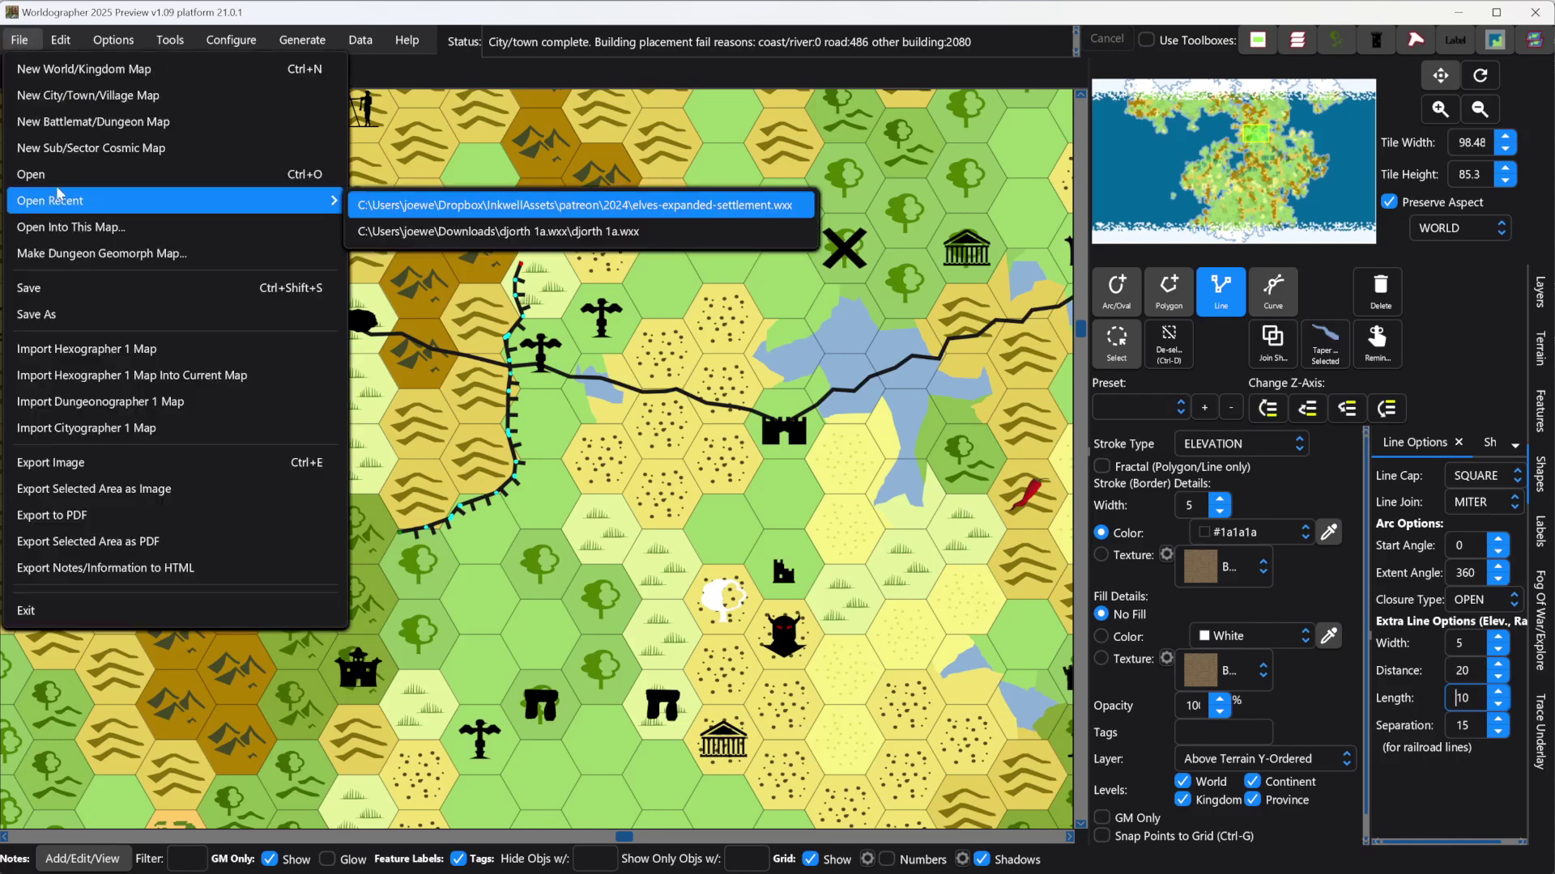
pyautogui.click(50, 130)
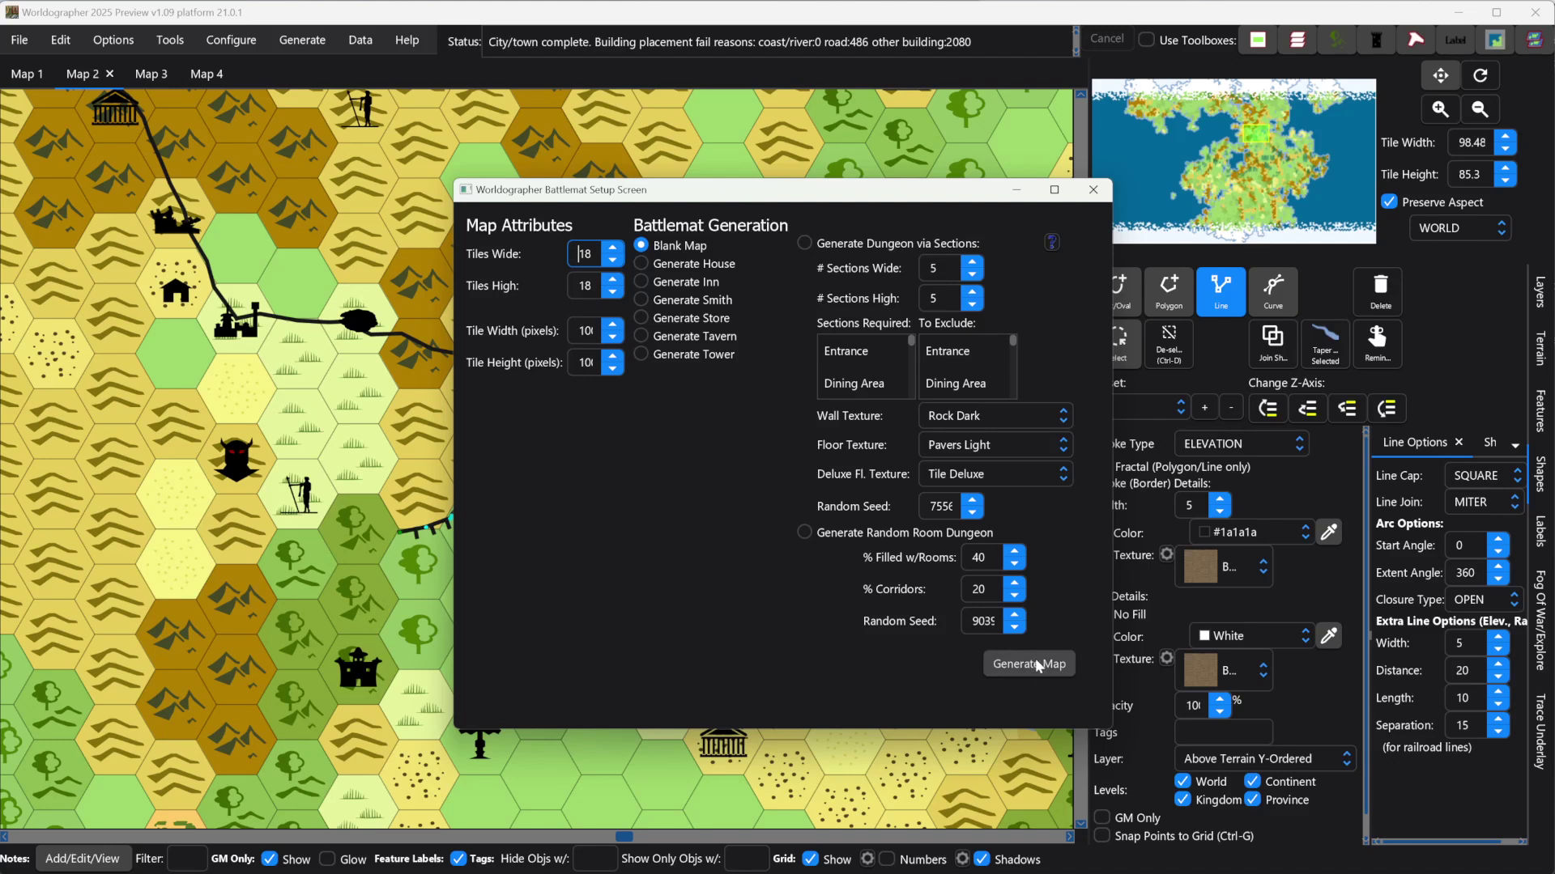
pyautogui.click(613, 248)
pyautogui.click(613, 247)
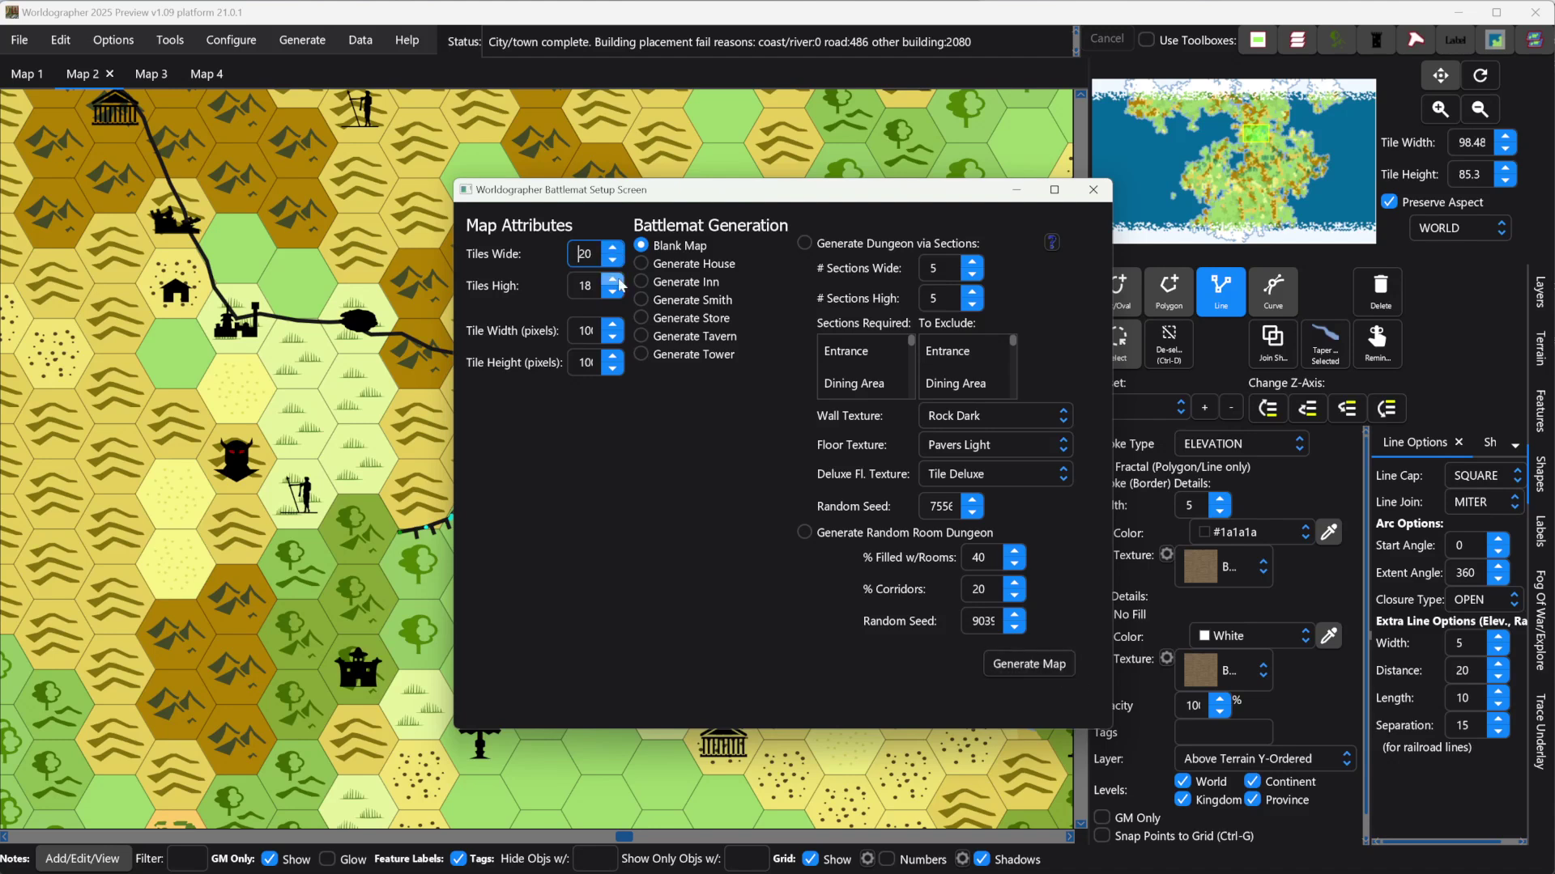
pyautogui.click(613, 280)
pyautogui.click(613, 279)
pyautogui.click(1016, 676)
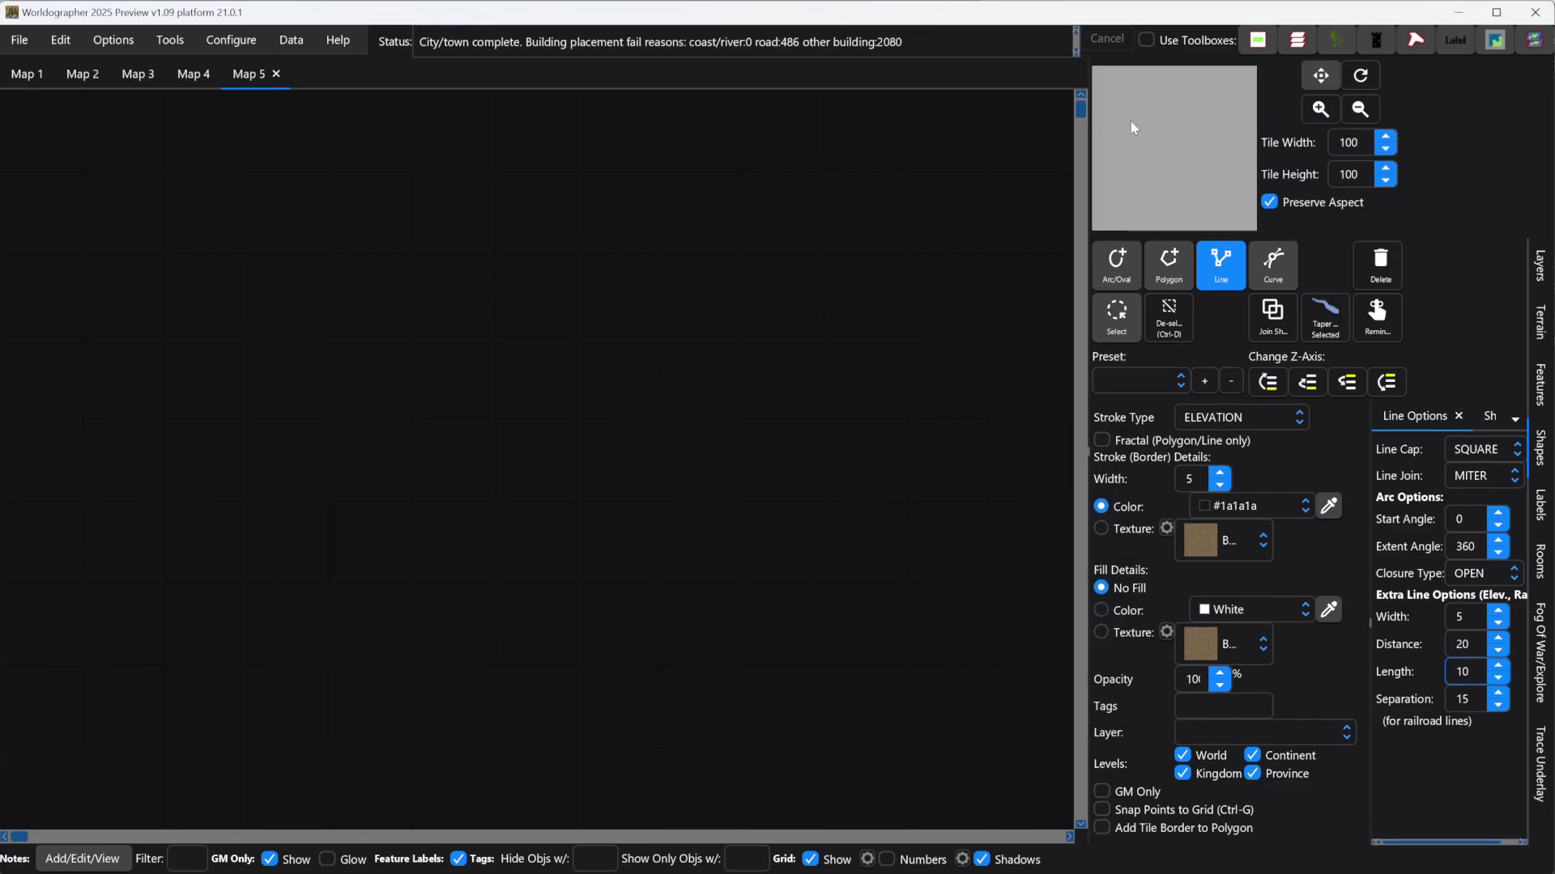
# Set the battlemat's square grid color to dark gray #333333.
pyautogui.click(866, 859)
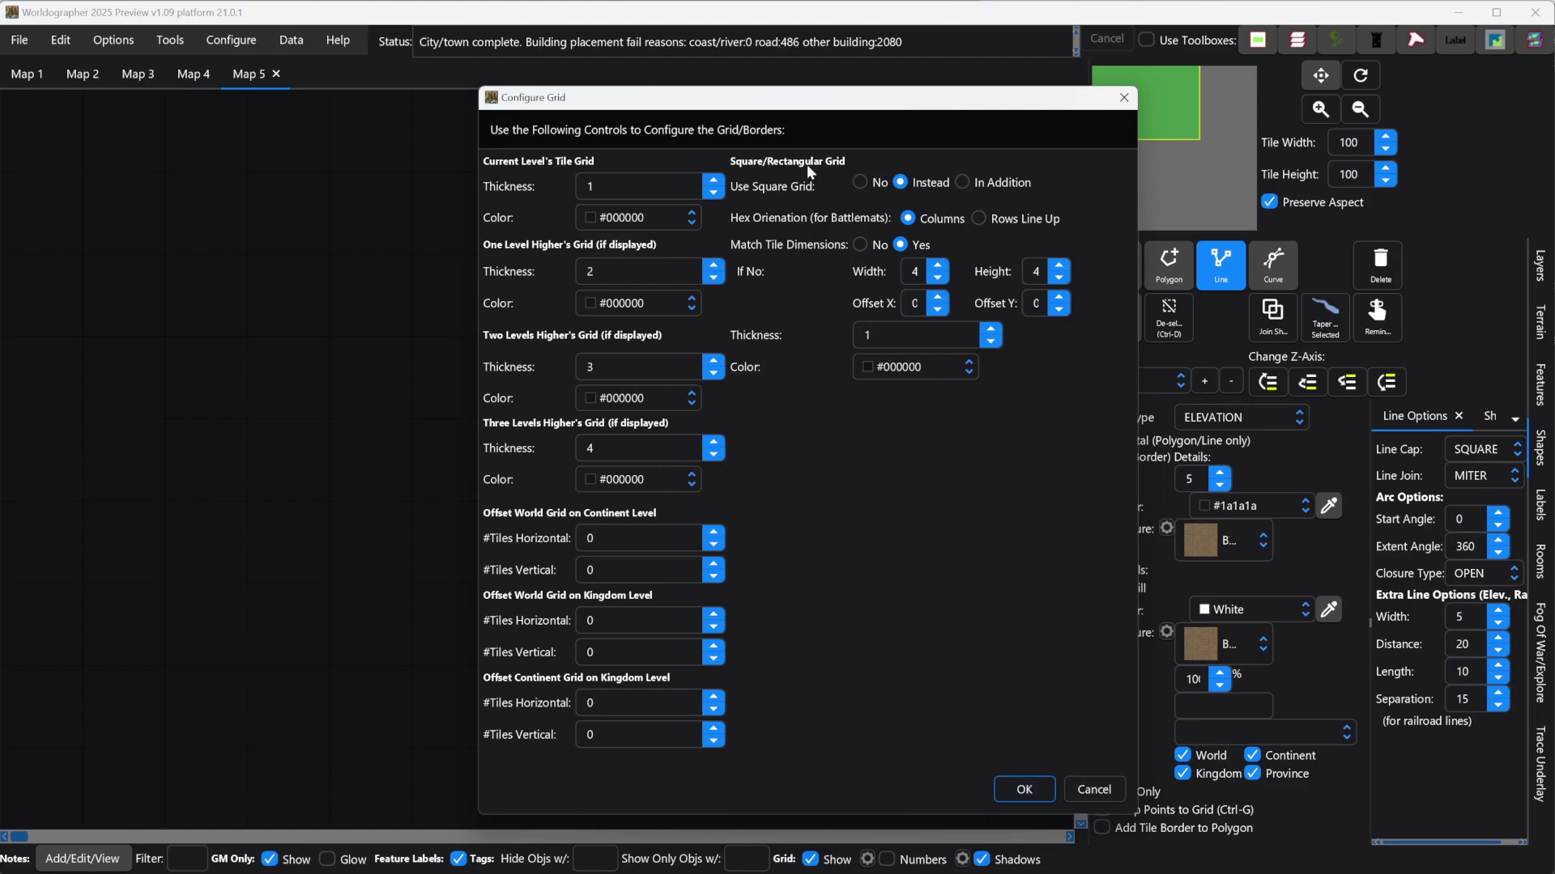
pyautogui.click(916, 369)
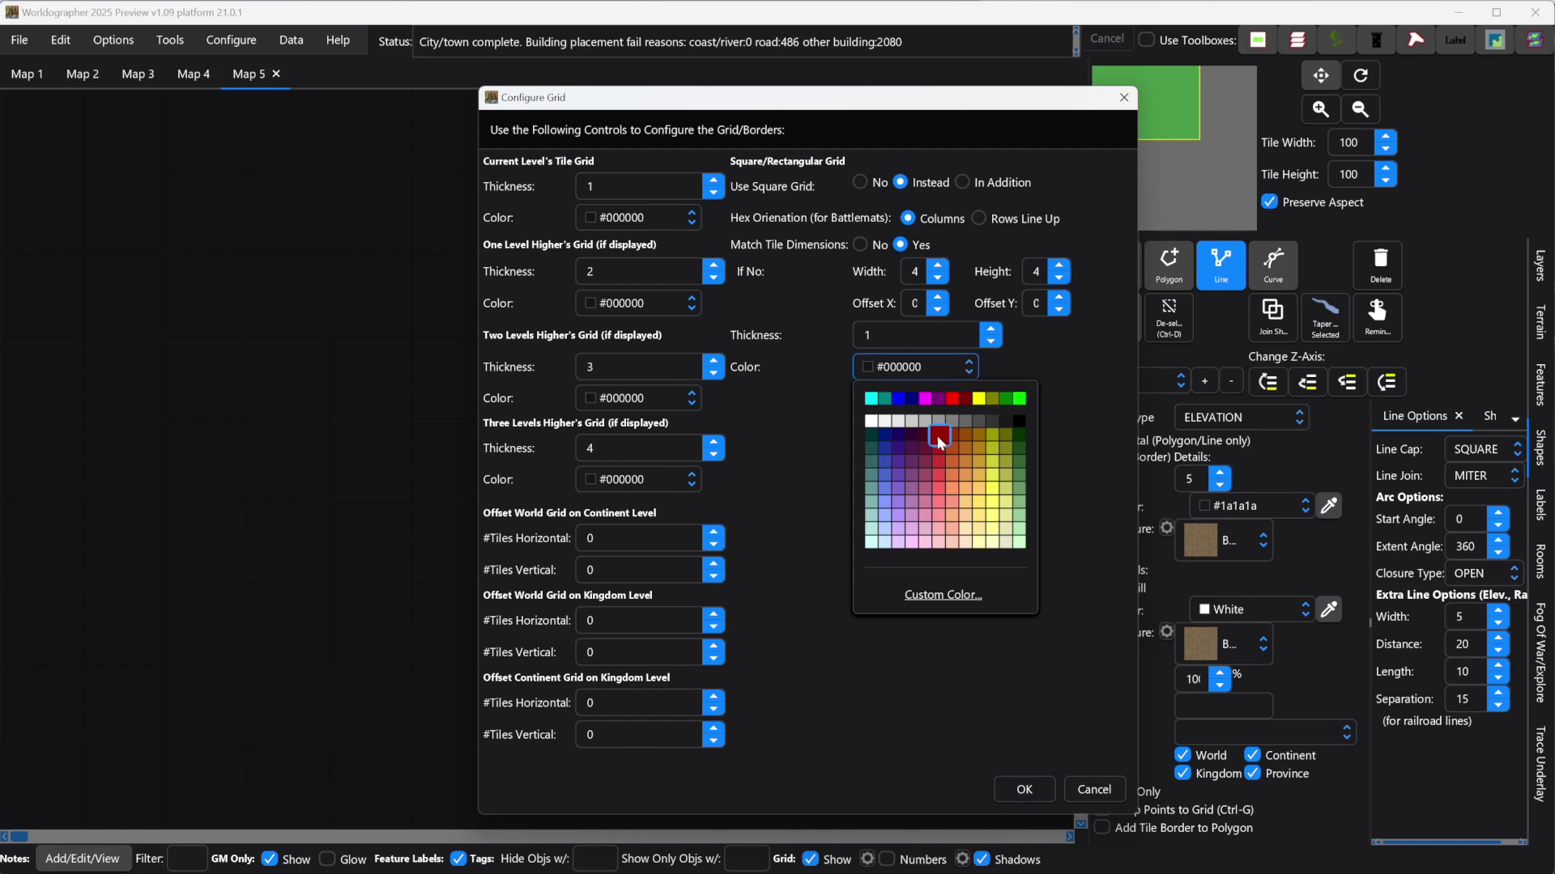
pyautogui.click(993, 423)
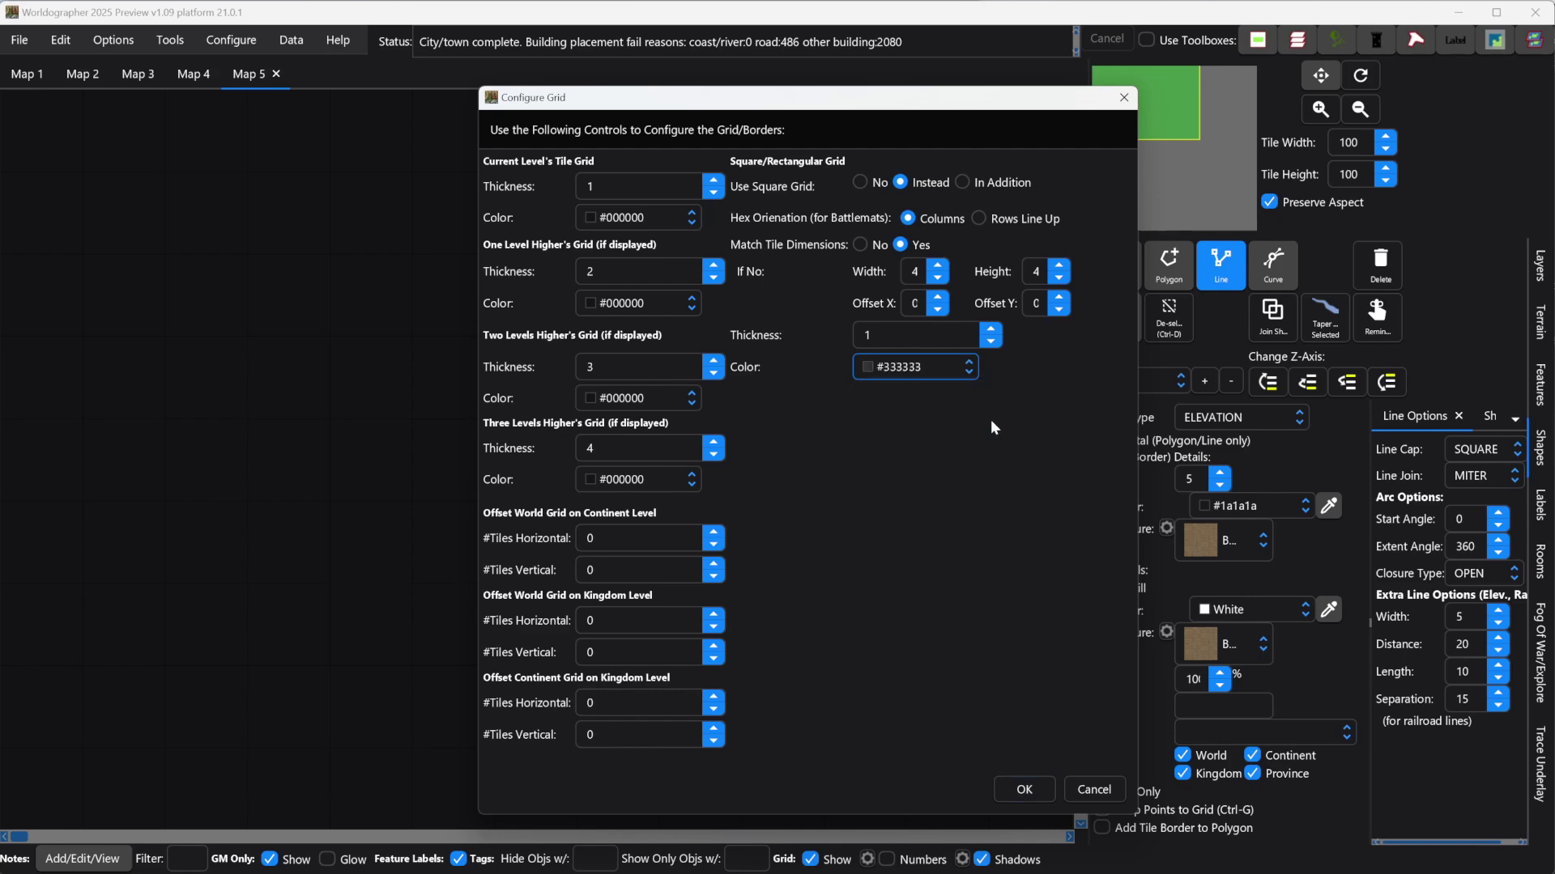
pyautogui.click(1024, 788)
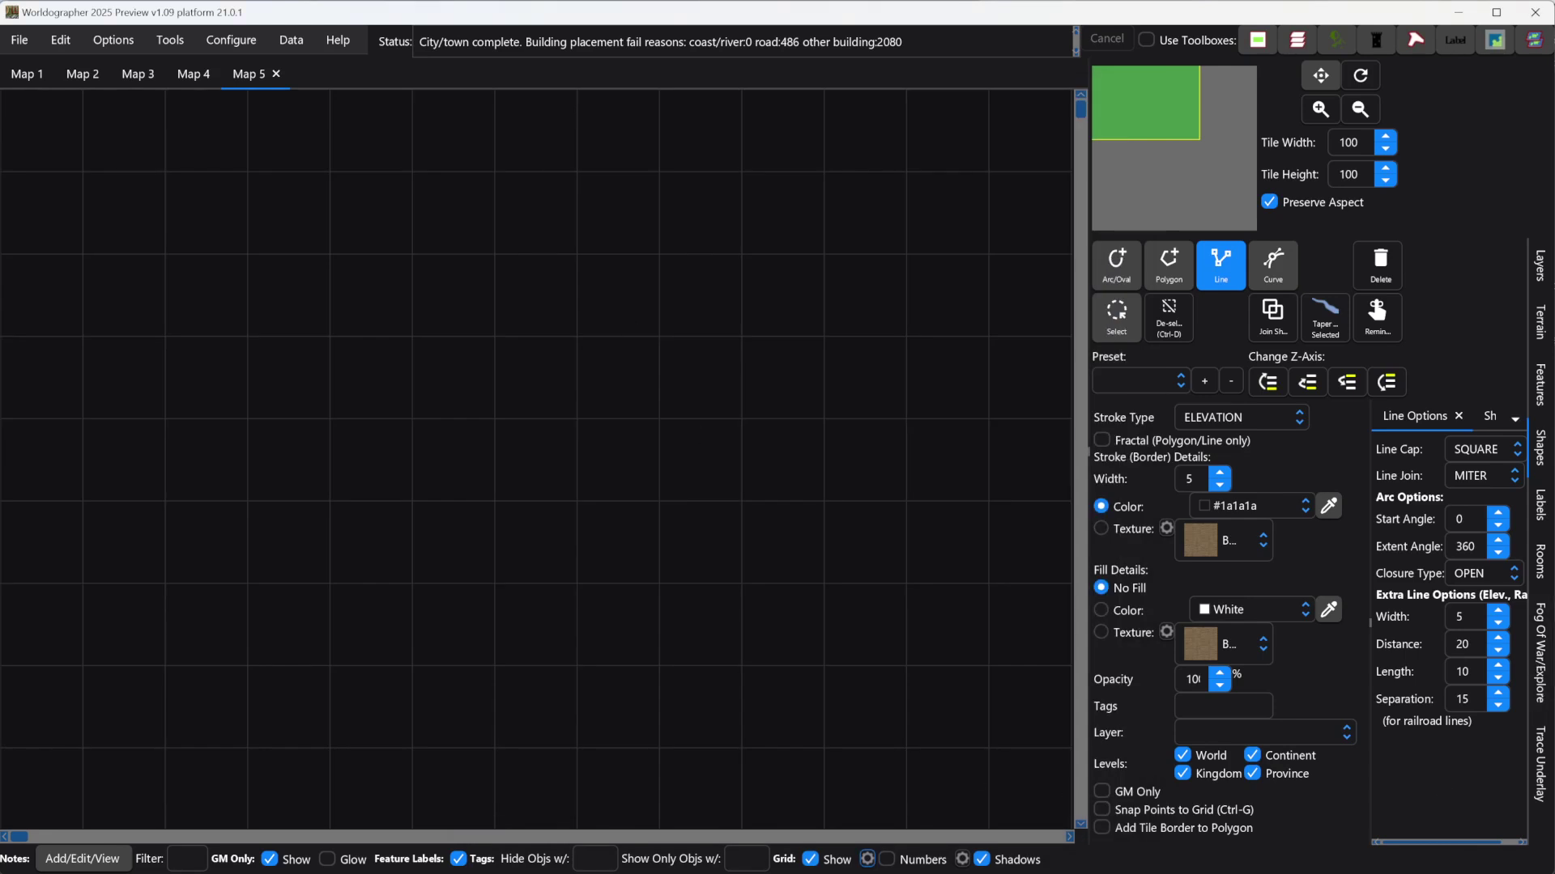
# Look over the floor terrain tiles, then start a new room of type Empty/Hall near the middle of the battlemat.
pyautogui.click(1540, 341)
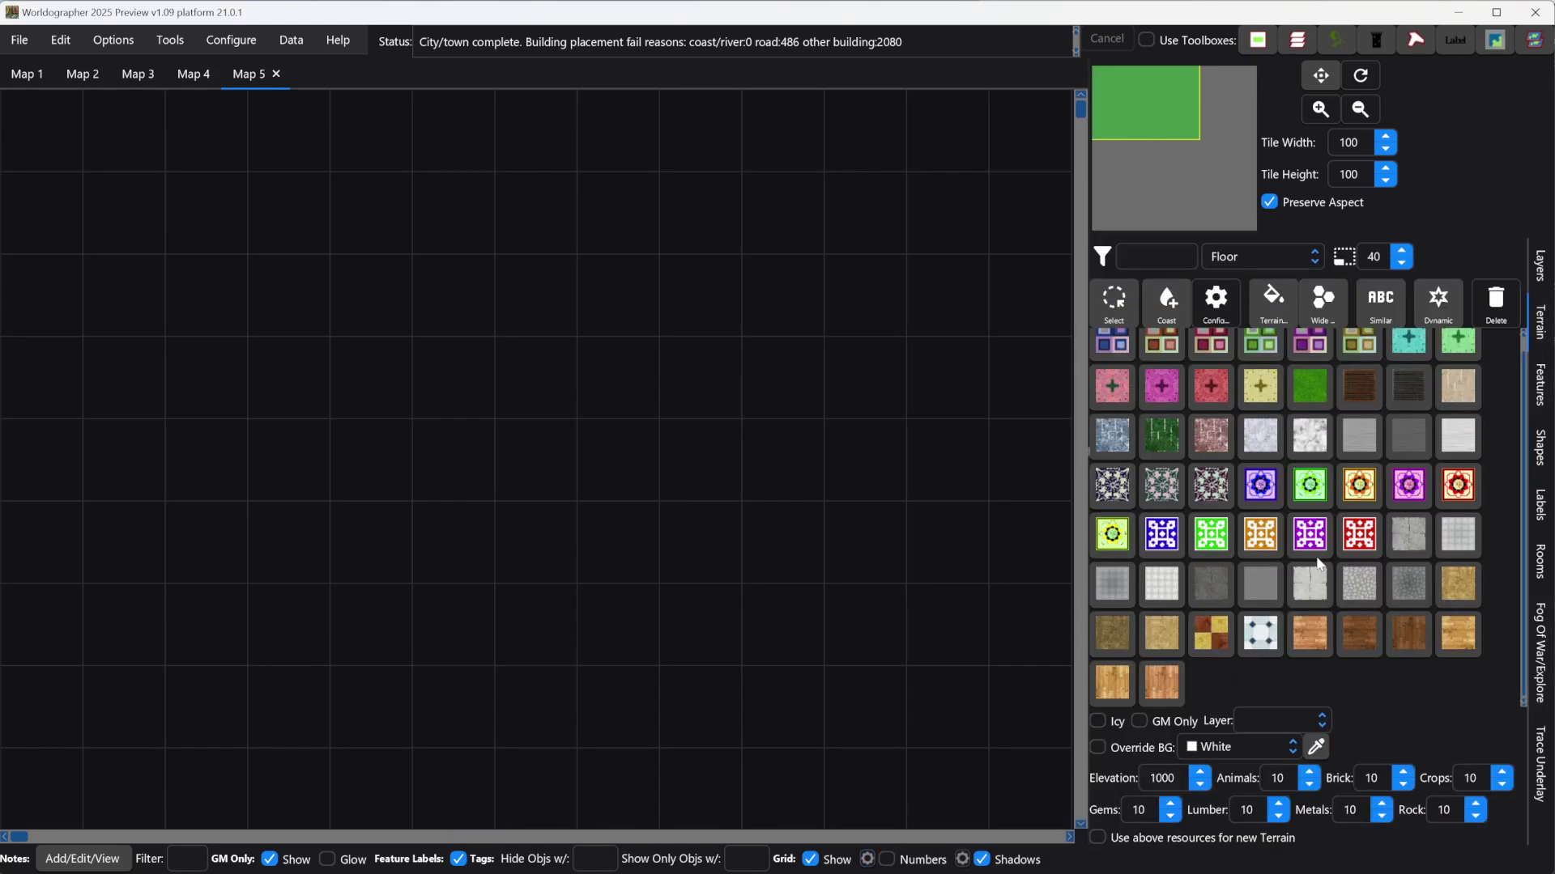
pyautogui.scroll(1, 1320, 555)
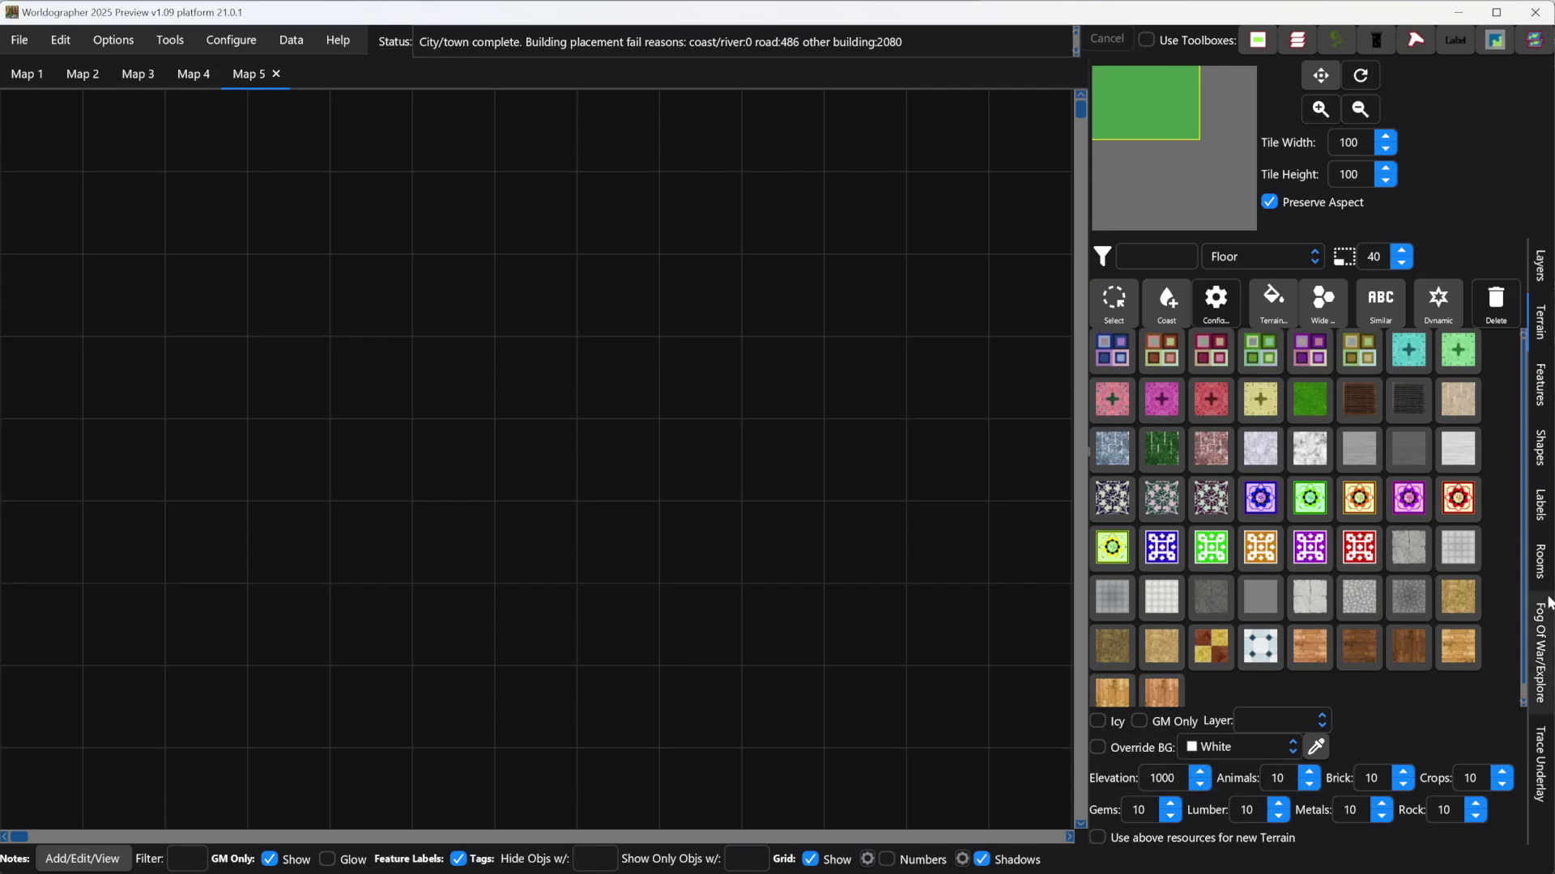
pyautogui.click(1543, 567)
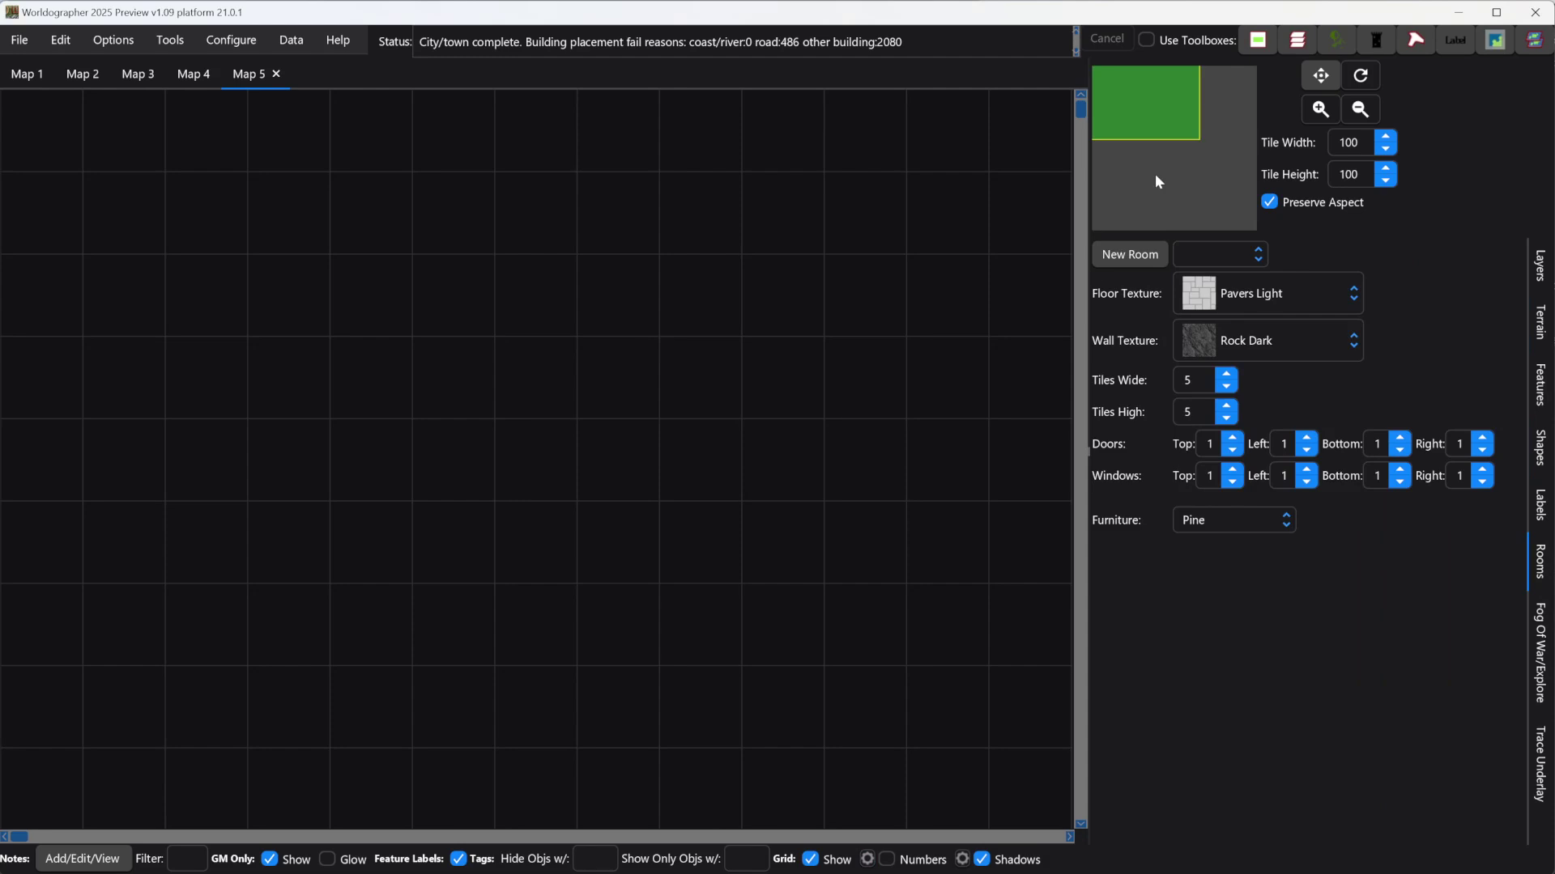
pyautogui.moveTo(1167, 119); pyautogui.dragTo(1171, 173)
pyautogui.click(1135, 257)
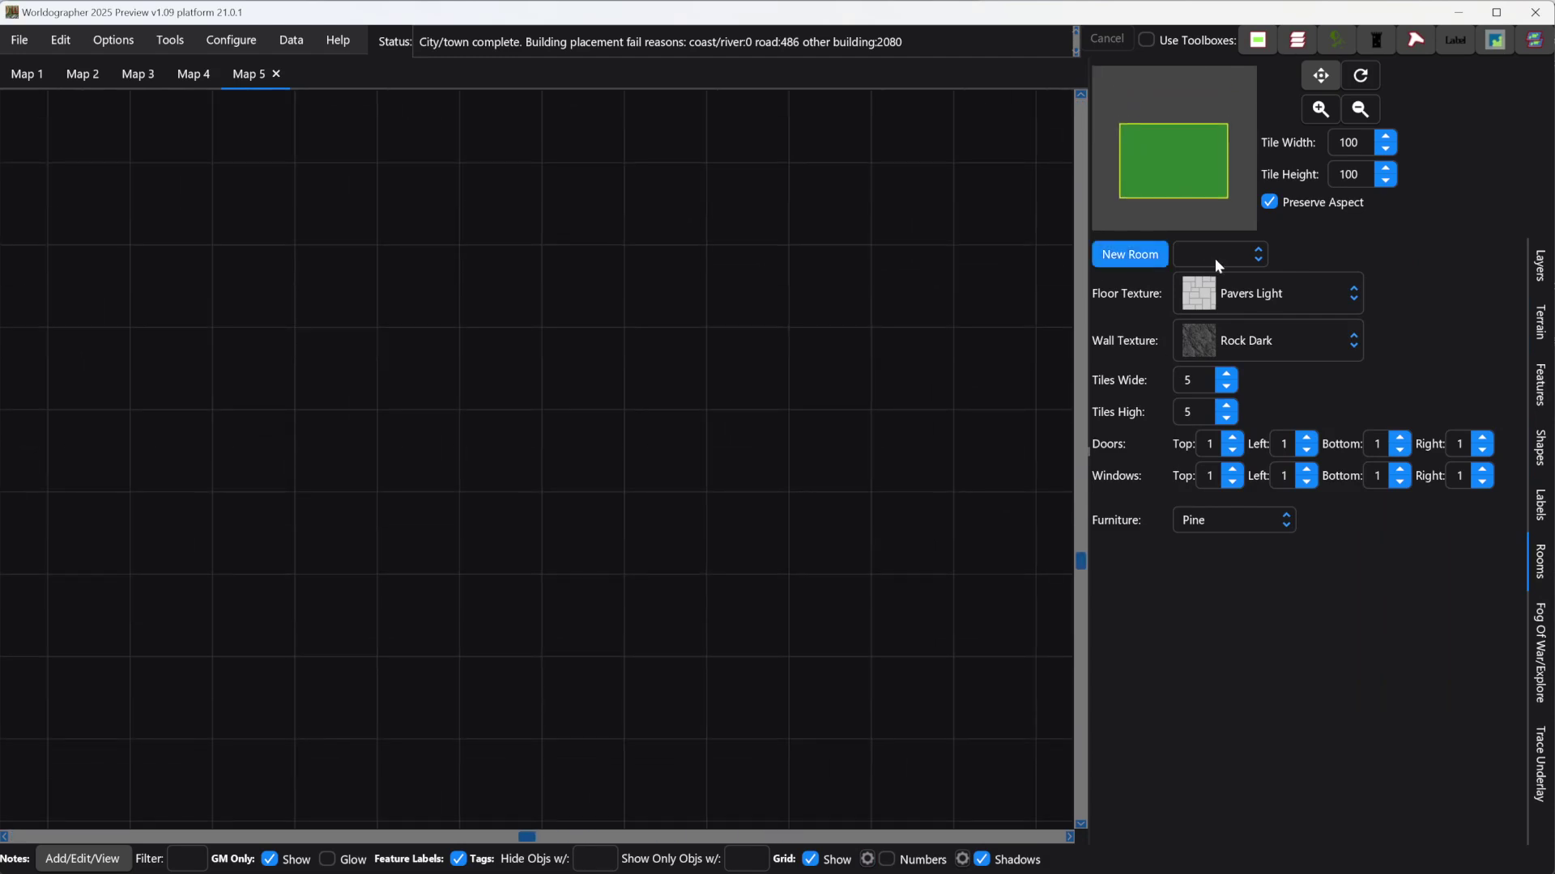
pyautogui.click(1214, 255)
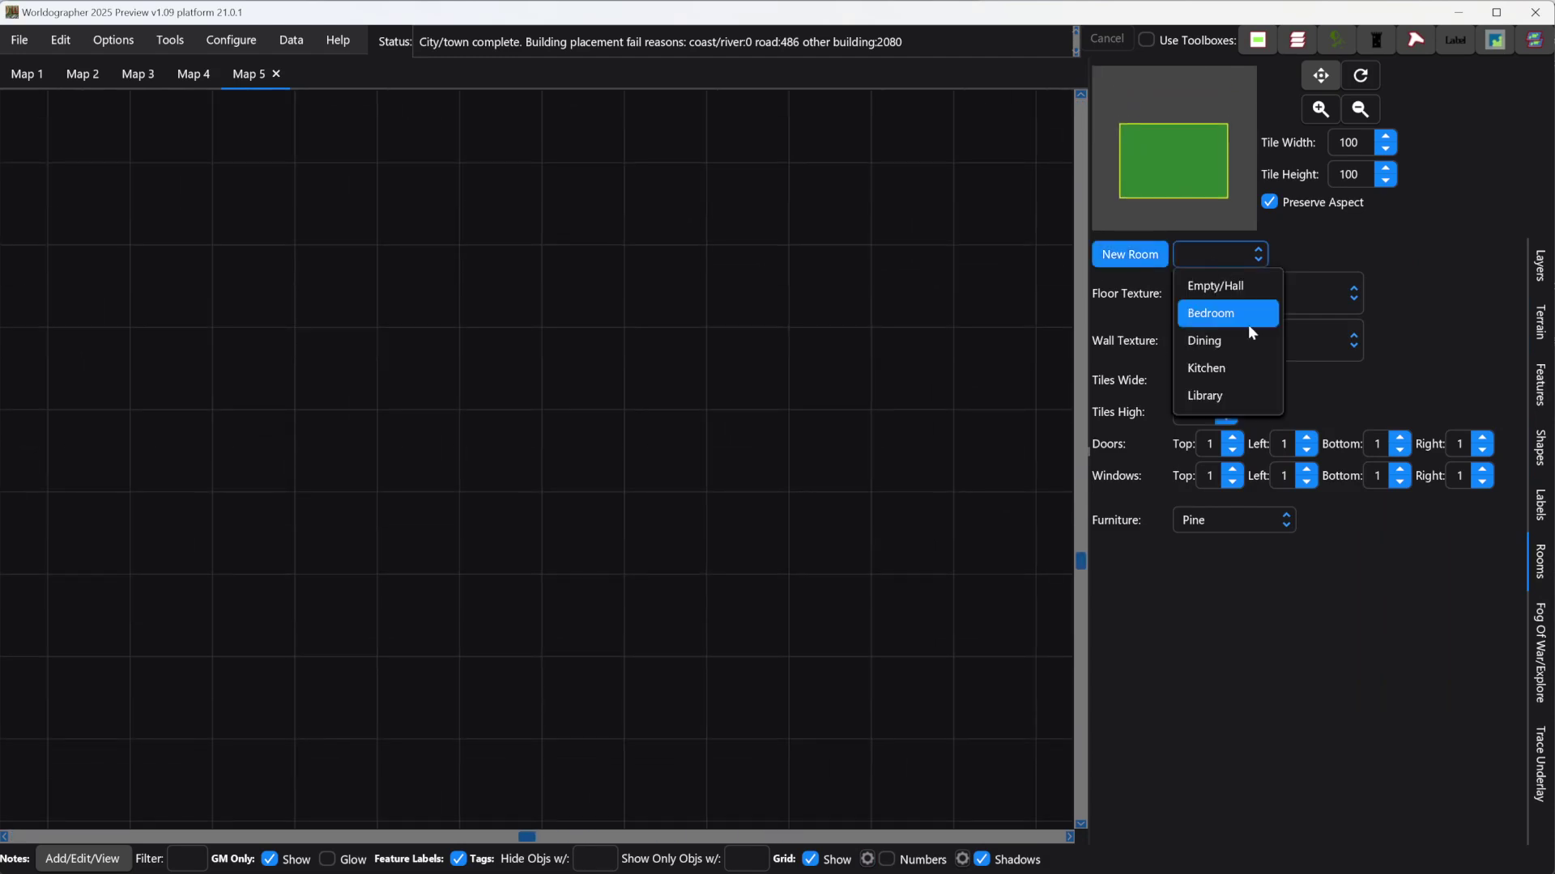
pyautogui.click(1219, 291)
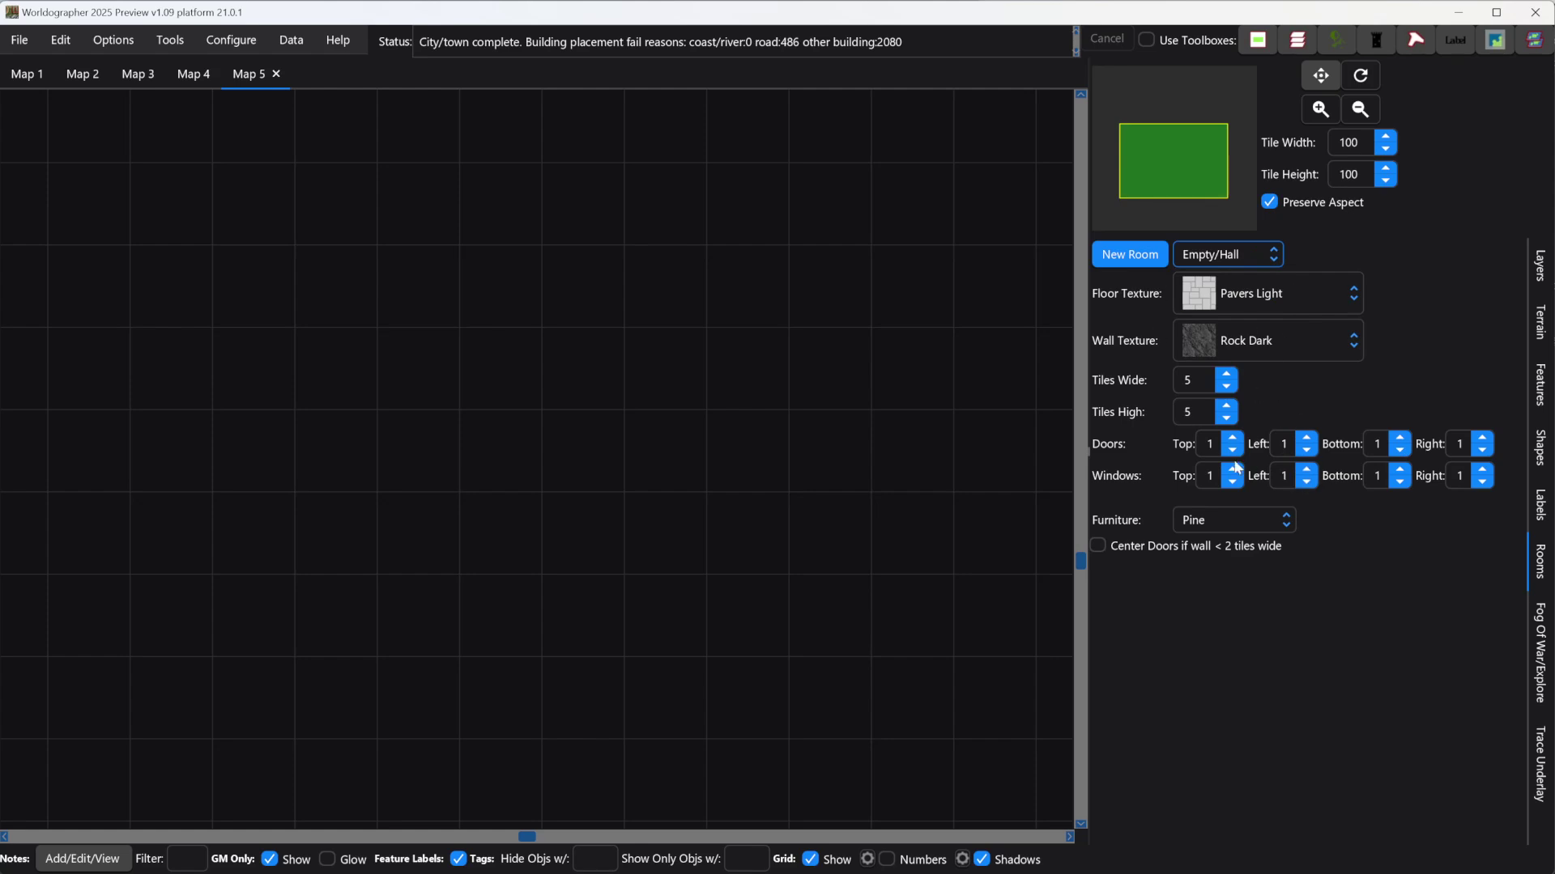
# Make the hall 2 tiles wide with 0 windows on all four sides and place it near the middle of the battlemat.
pyautogui.click(1226, 389)
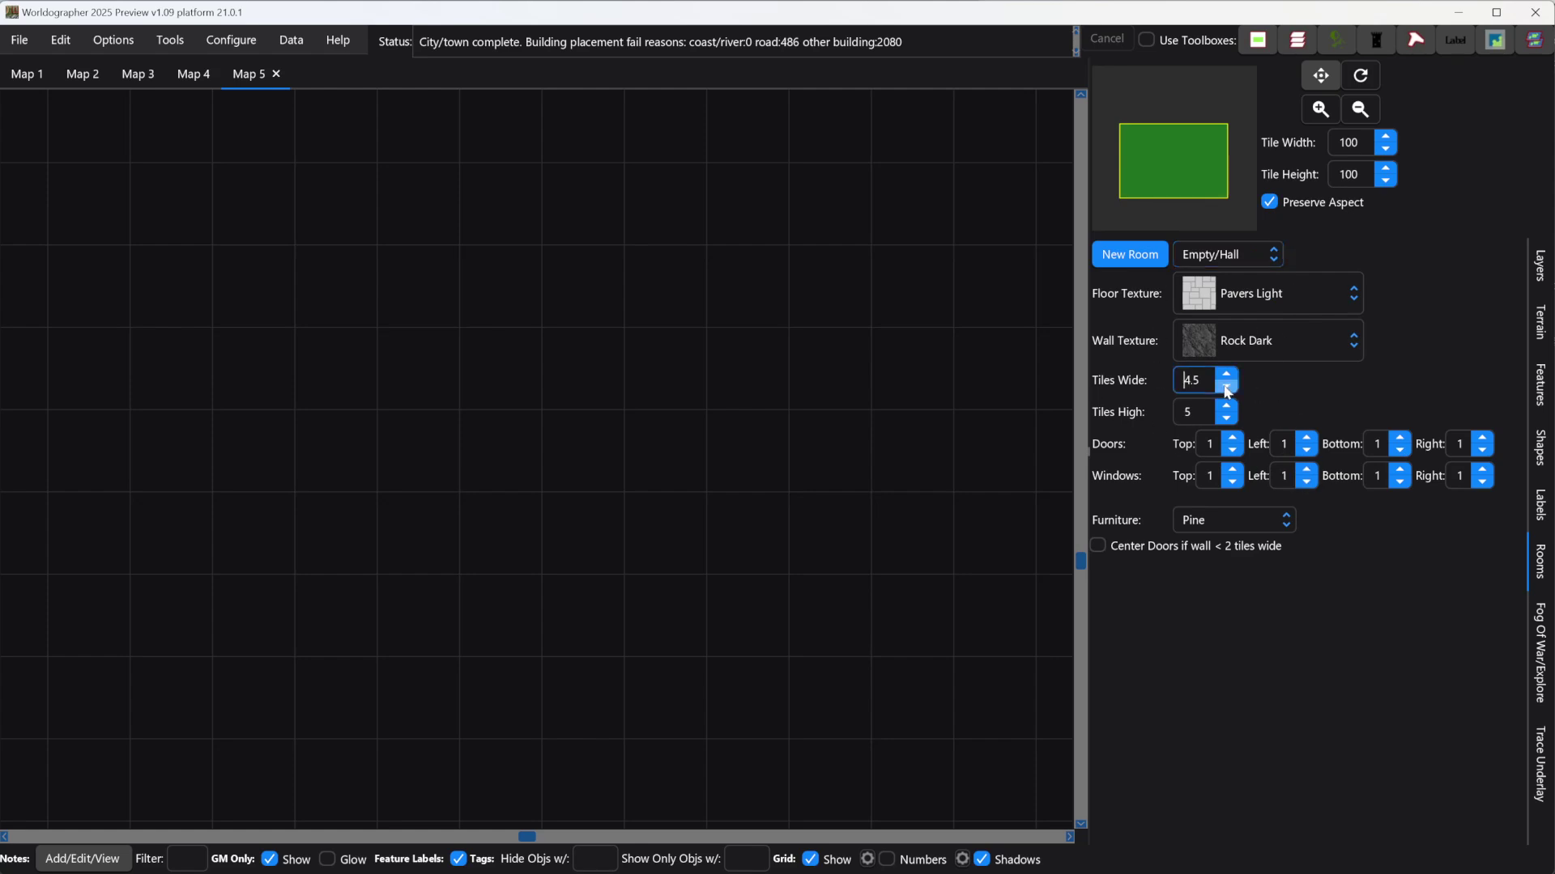
pyautogui.click(1226, 389)
pyautogui.click(1234, 483)
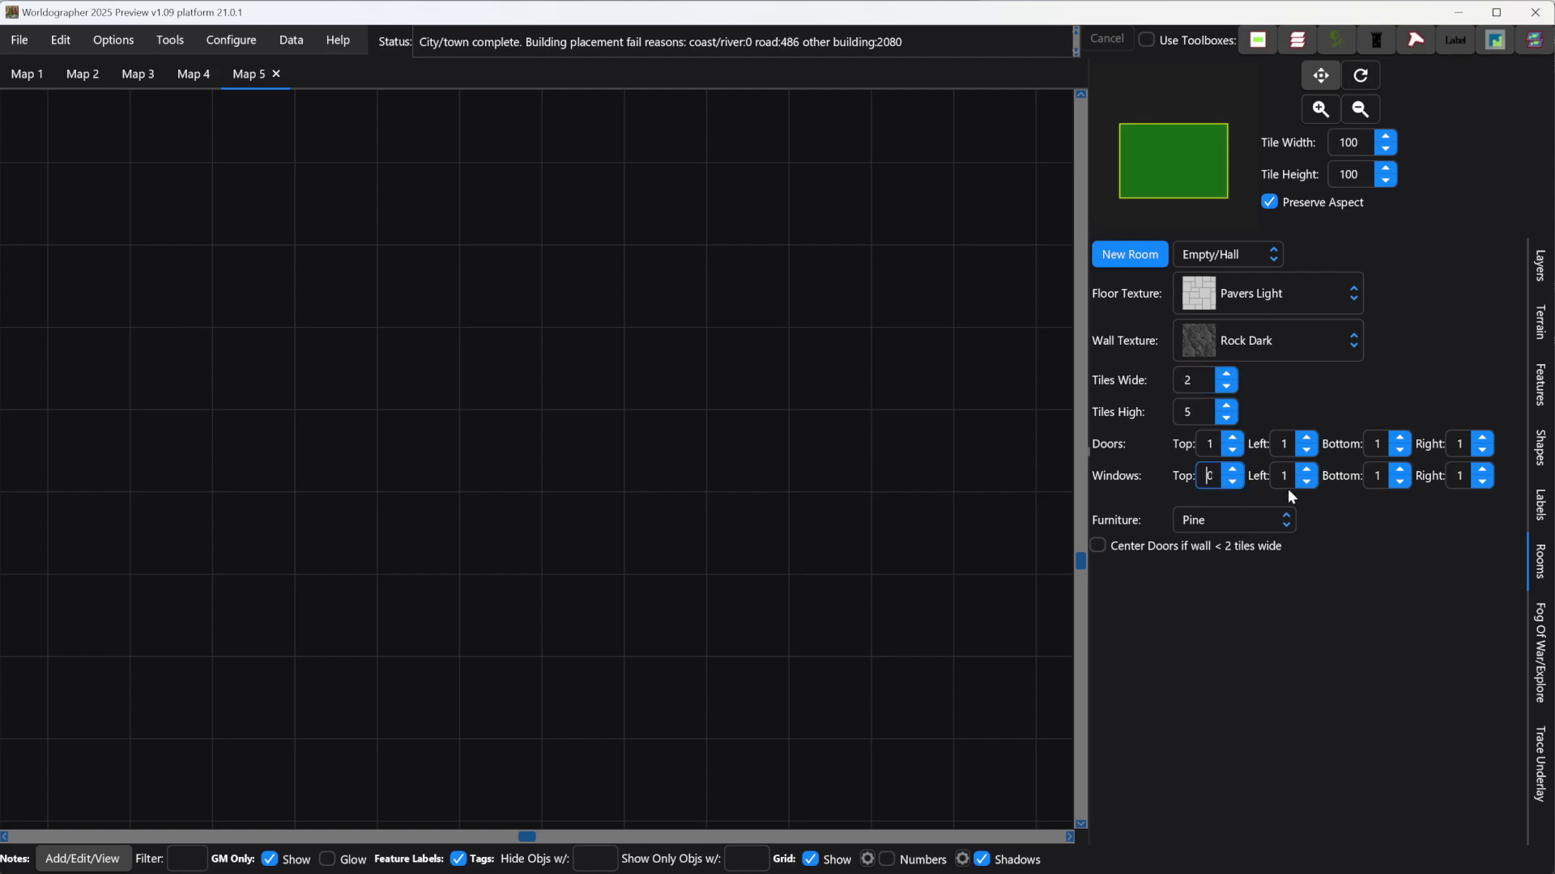
pyautogui.click(1304, 484)
pyautogui.click(1400, 482)
pyautogui.click(1481, 483)
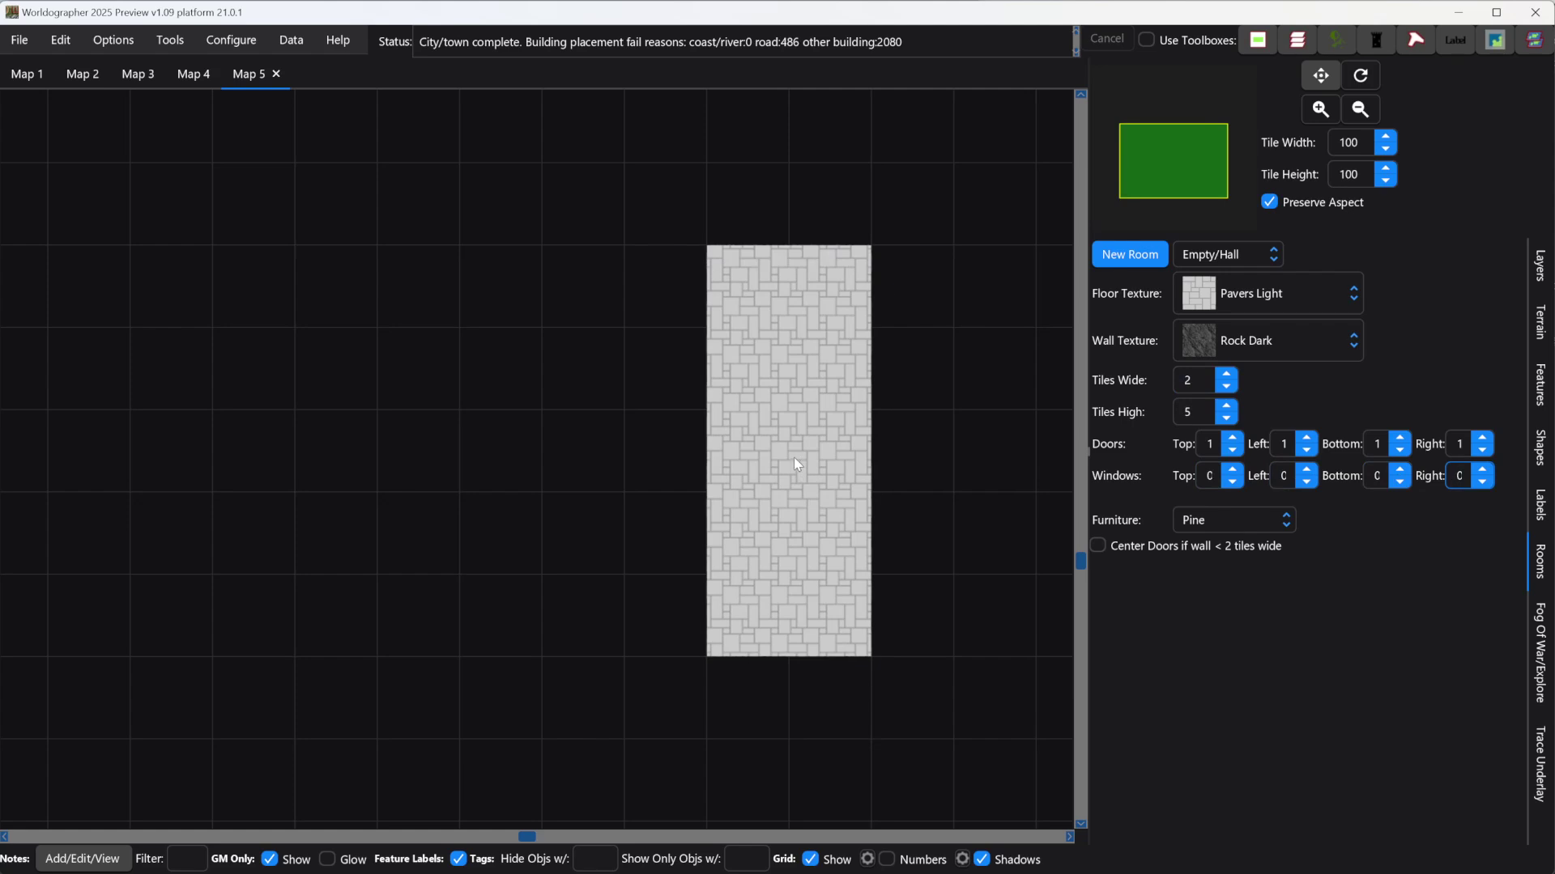
pyautogui.click(728, 472)
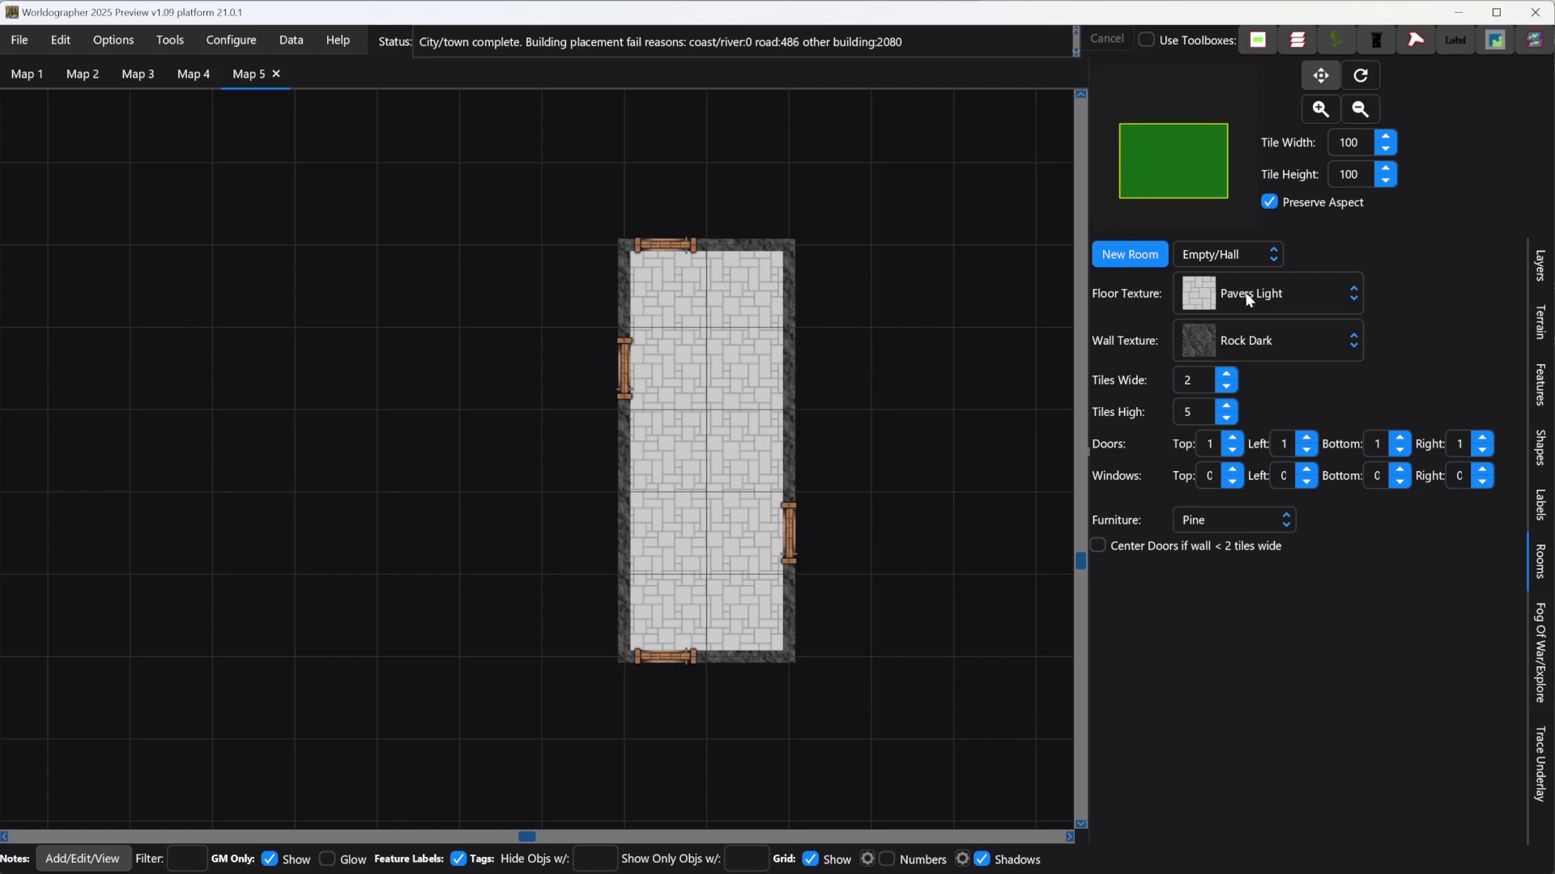
# Set up a Library room with 4 chairs and 0 sofas.
pyautogui.click(1230, 260)
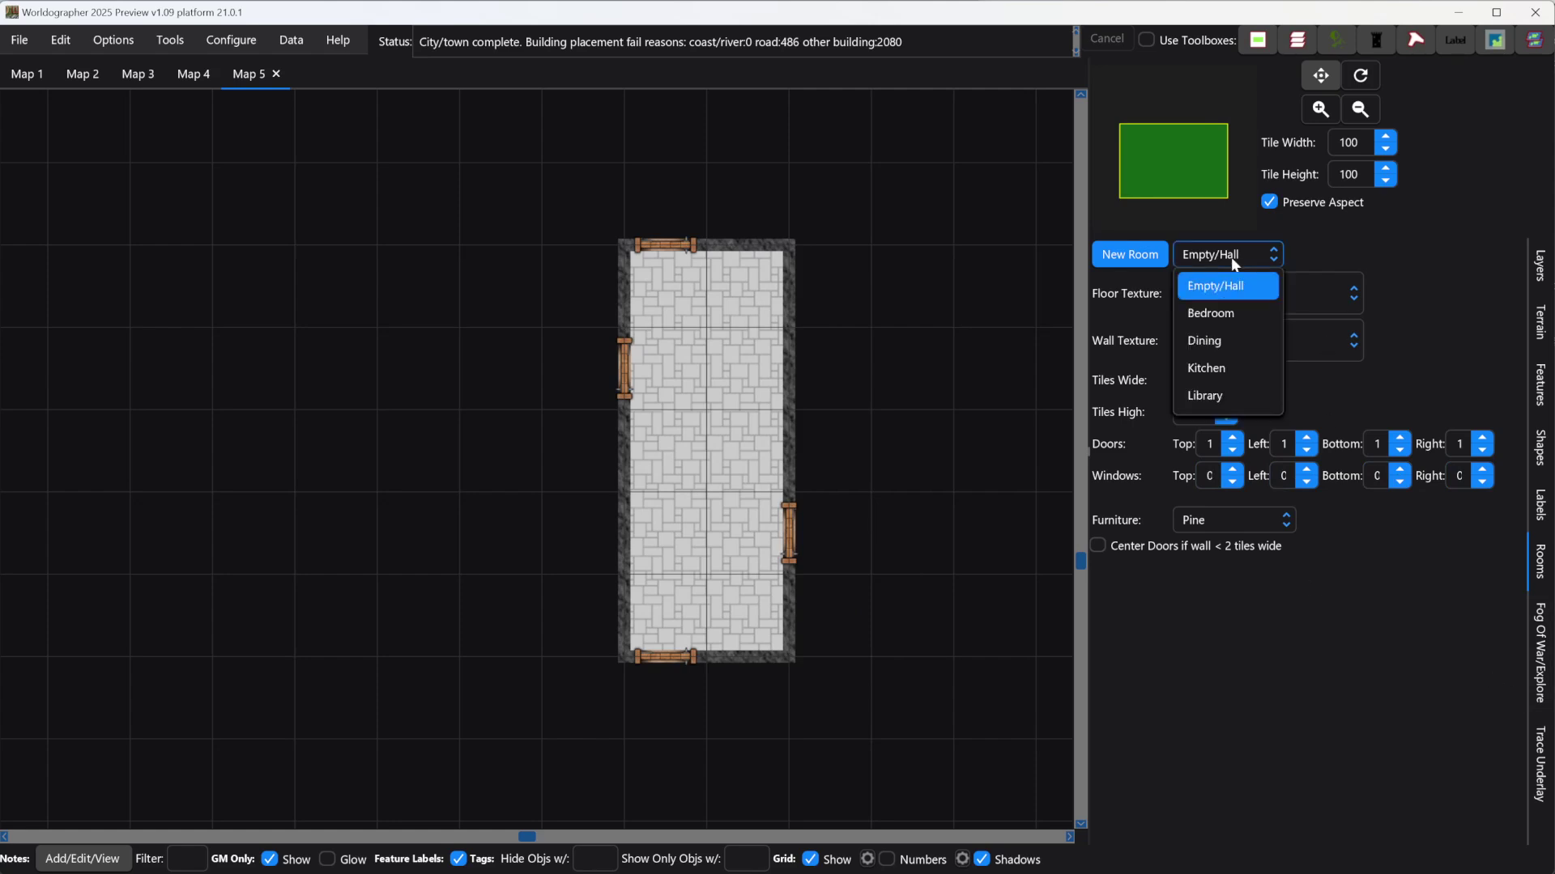
pyautogui.click(1205, 394)
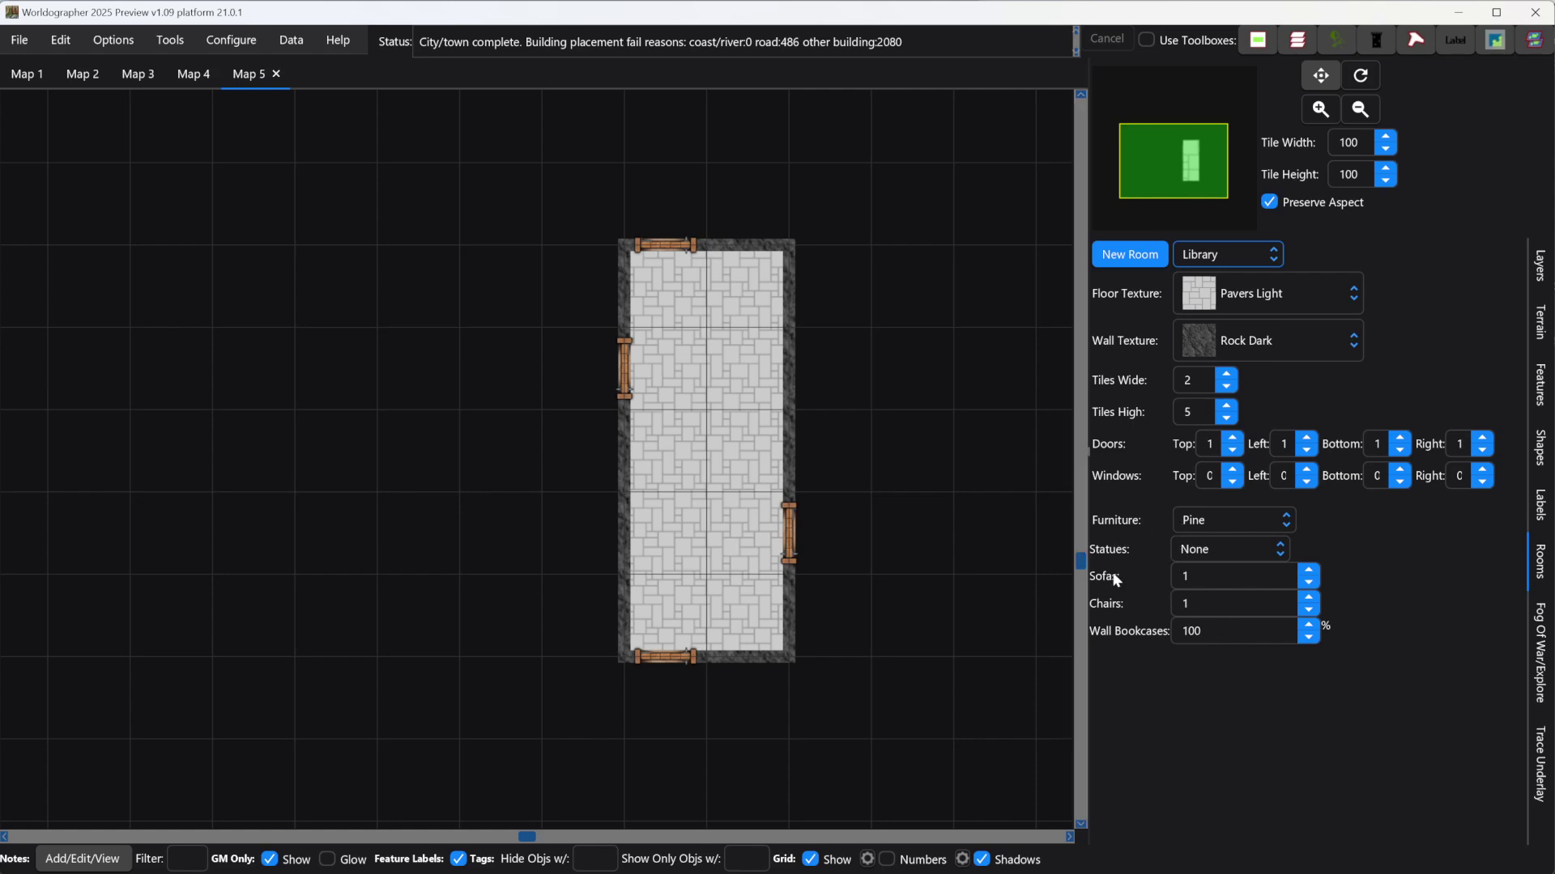
pyautogui.click(1312, 598)
pyautogui.click(1312, 598)
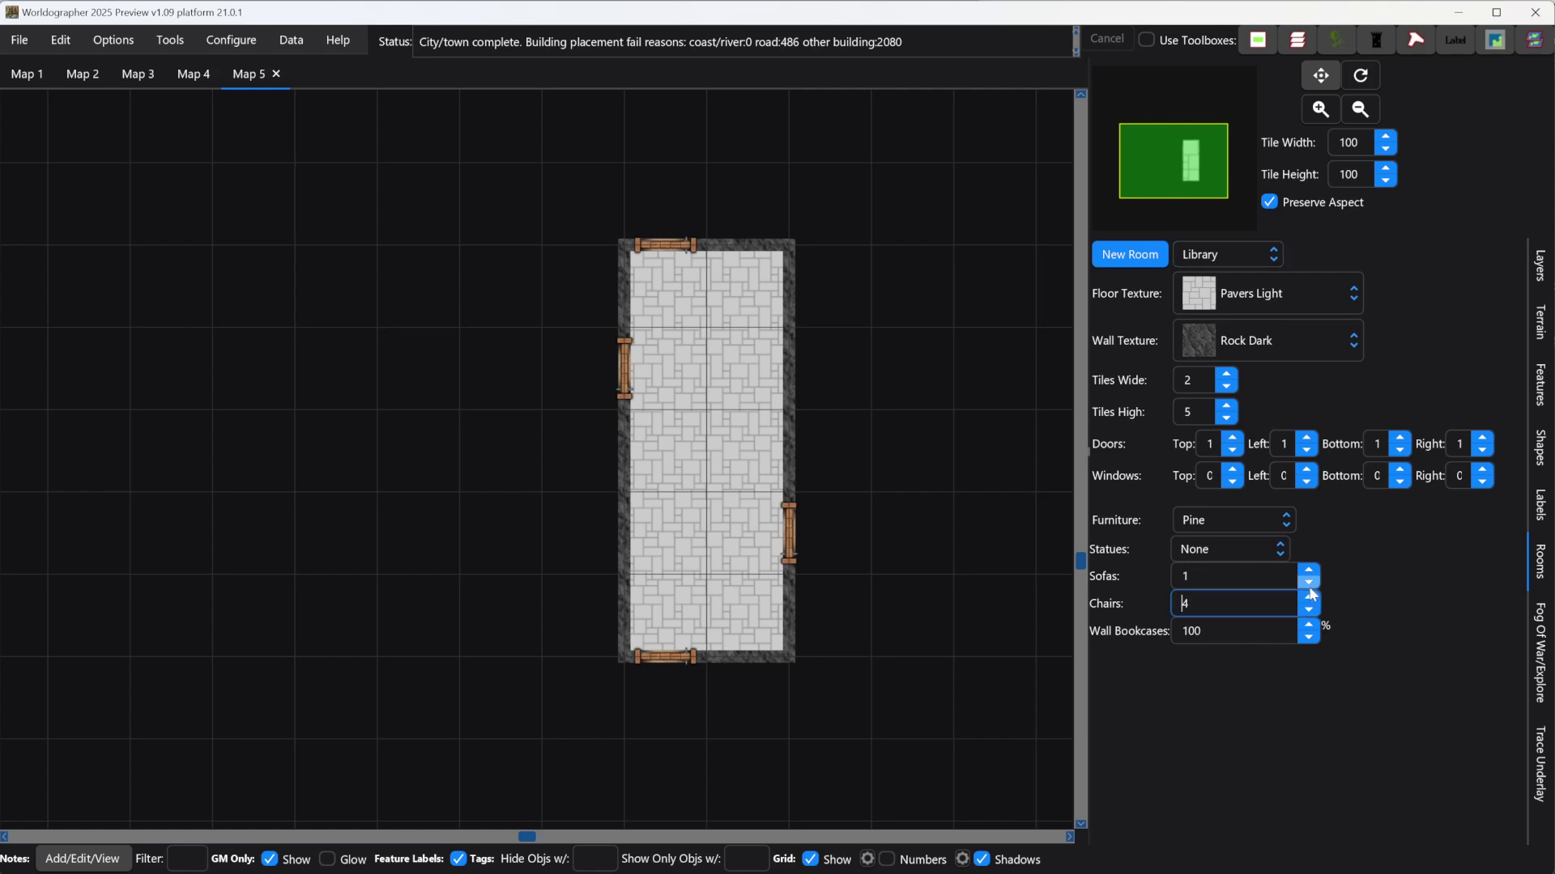
pyautogui.click(1308, 583)
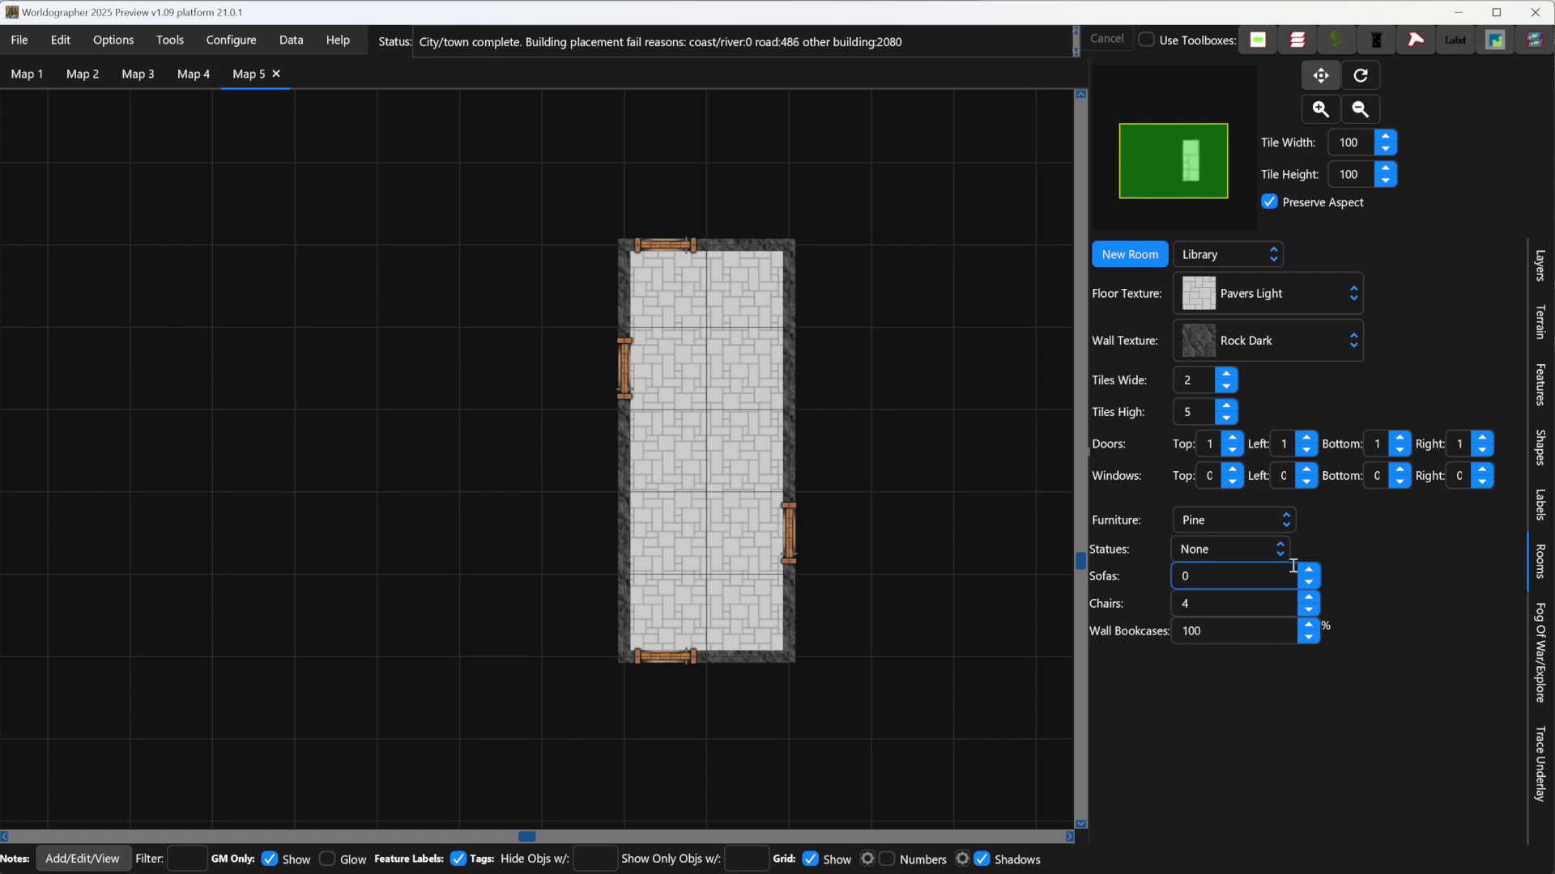
# Make the library 5.5 tiles wide with 0 doors on all four sides and place it against the hall's west wall.
pyautogui.click(1228, 375)
pyautogui.click(1226, 376)
pyautogui.click(1226, 376)
pyautogui.click(1226, 376)
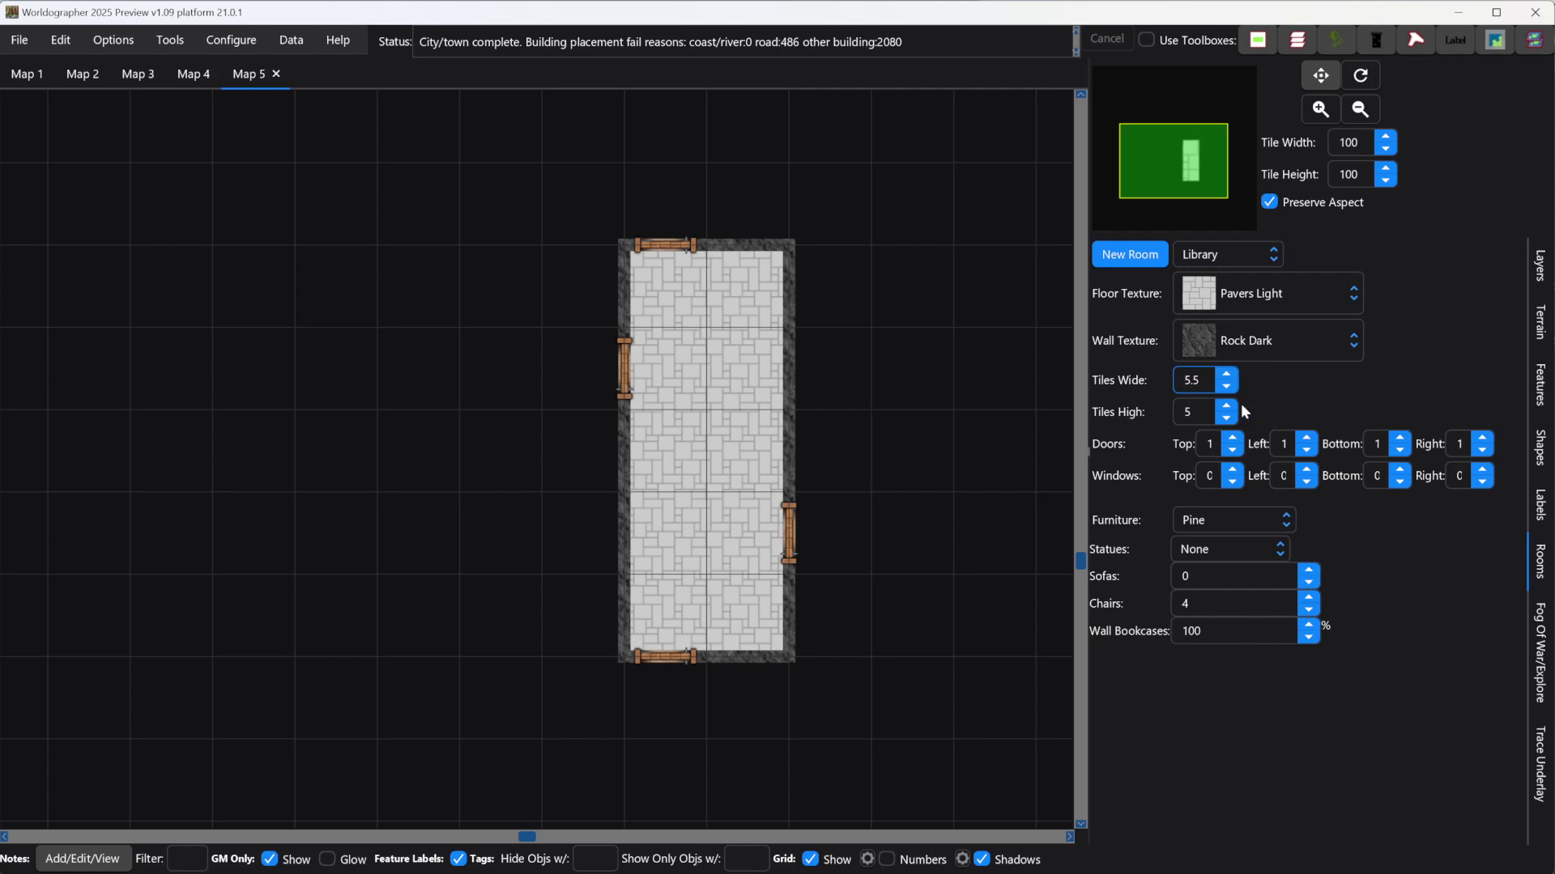
pyautogui.click(1232, 450)
pyautogui.click(1306, 450)
pyautogui.click(1400, 451)
pyautogui.click(1481, 450)
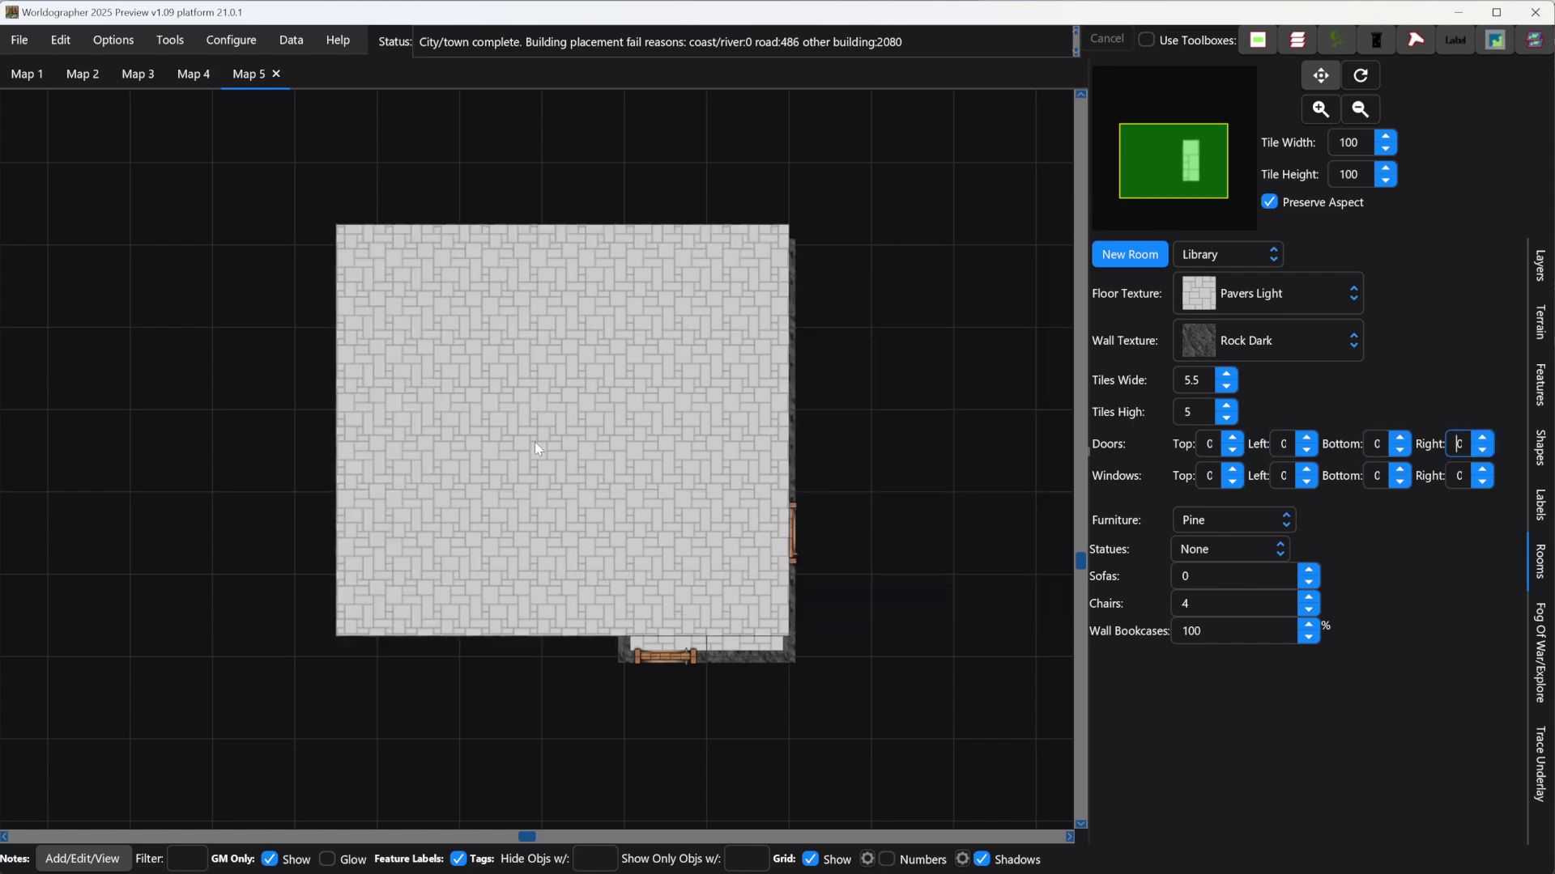
pyautogui.click(412, 461)
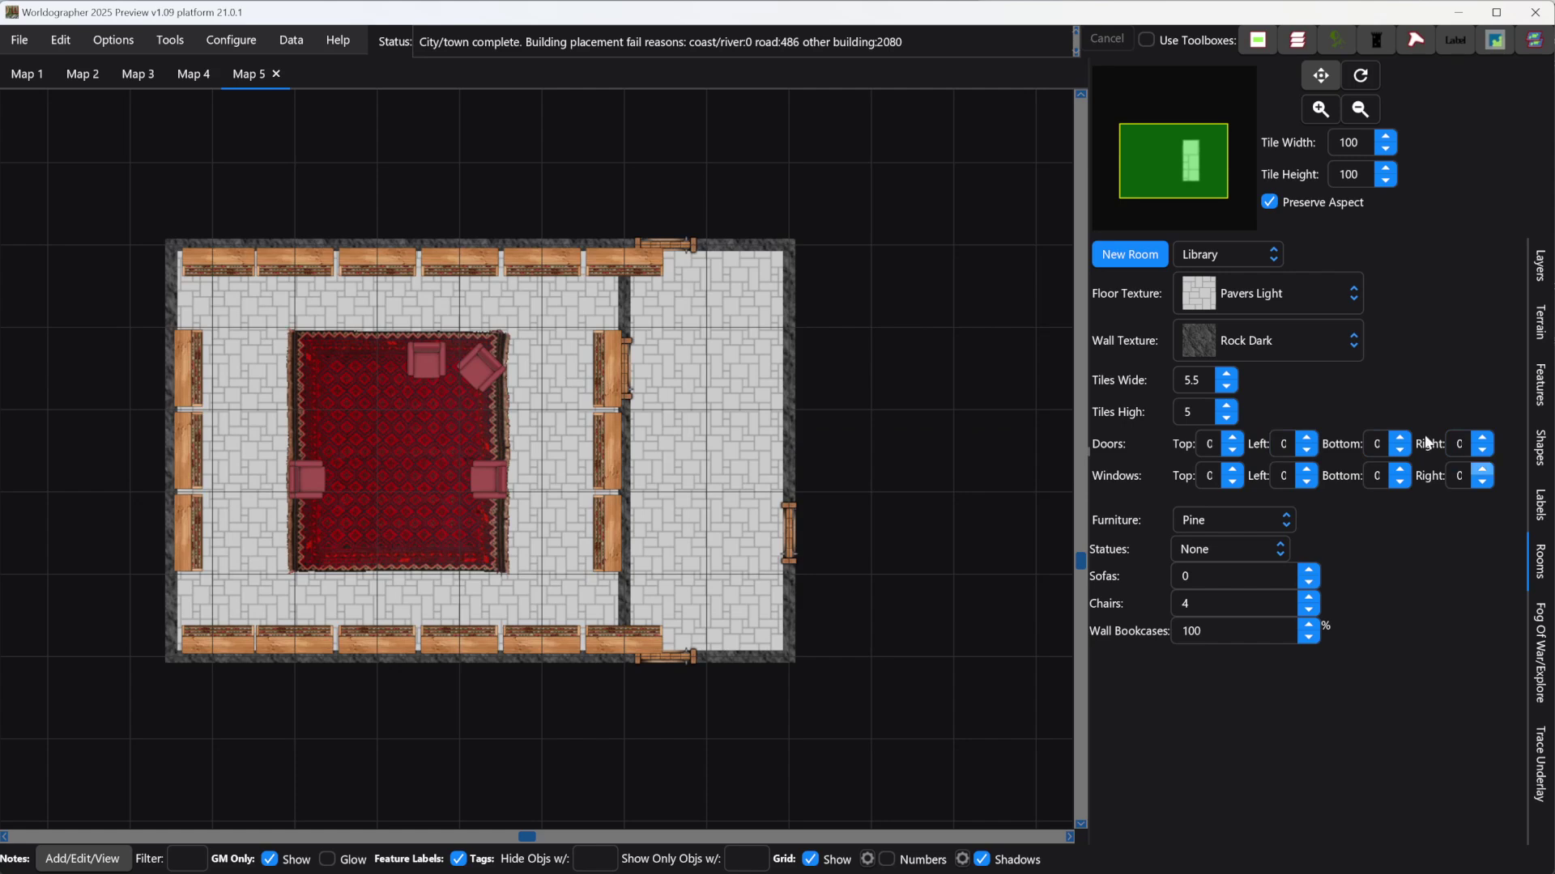
# Delete the two library bookcases that stick through the shared wall into the hall at the north and south ends.
pyautogui.click(1539, 397)
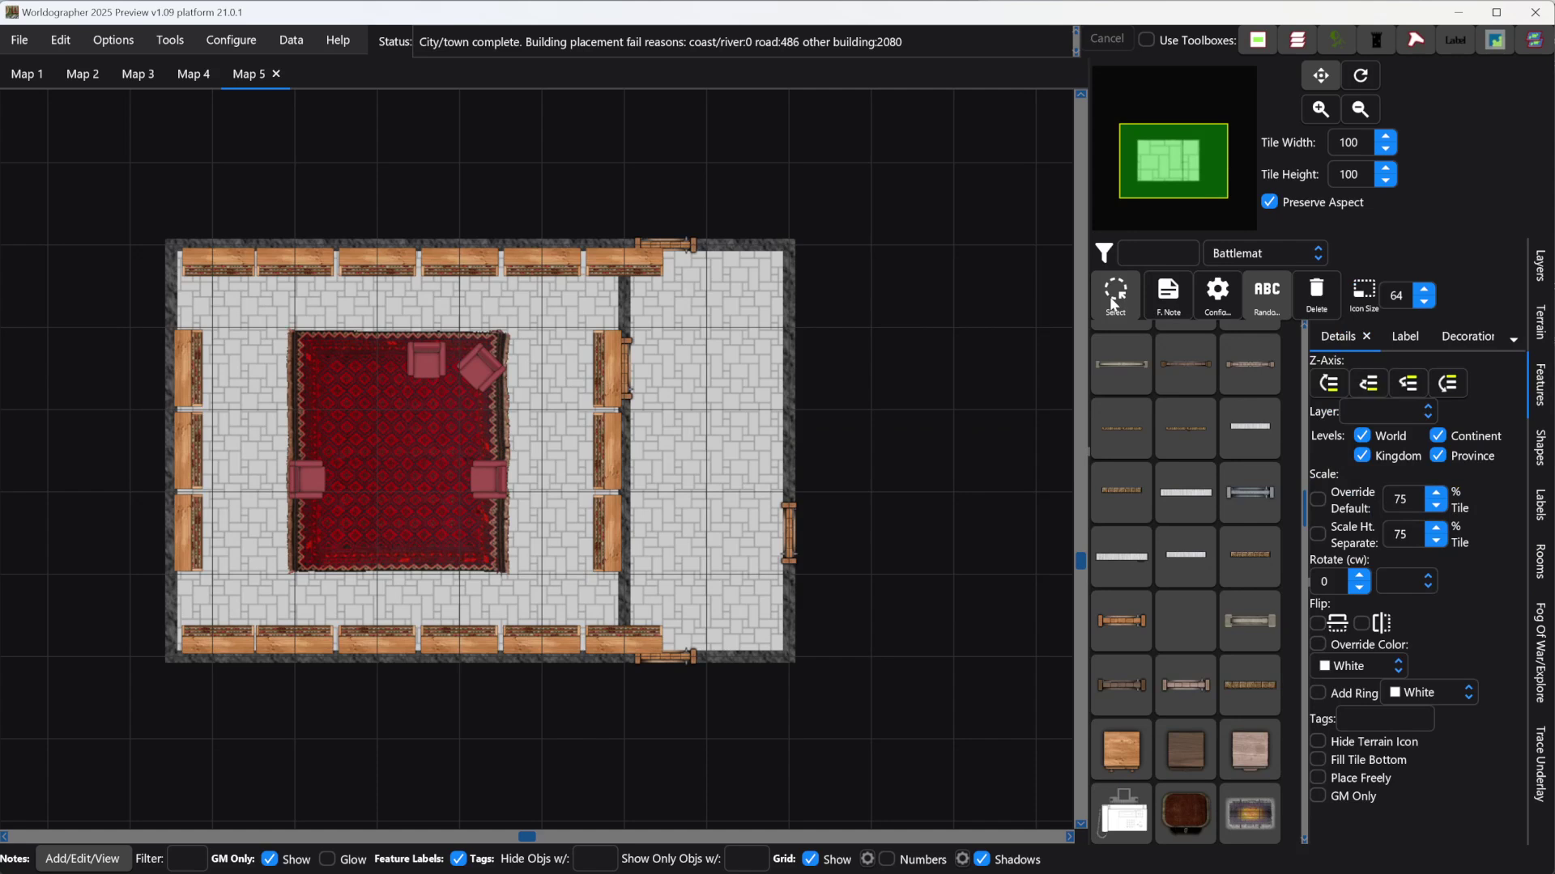
pyautogui.click(622, 261)
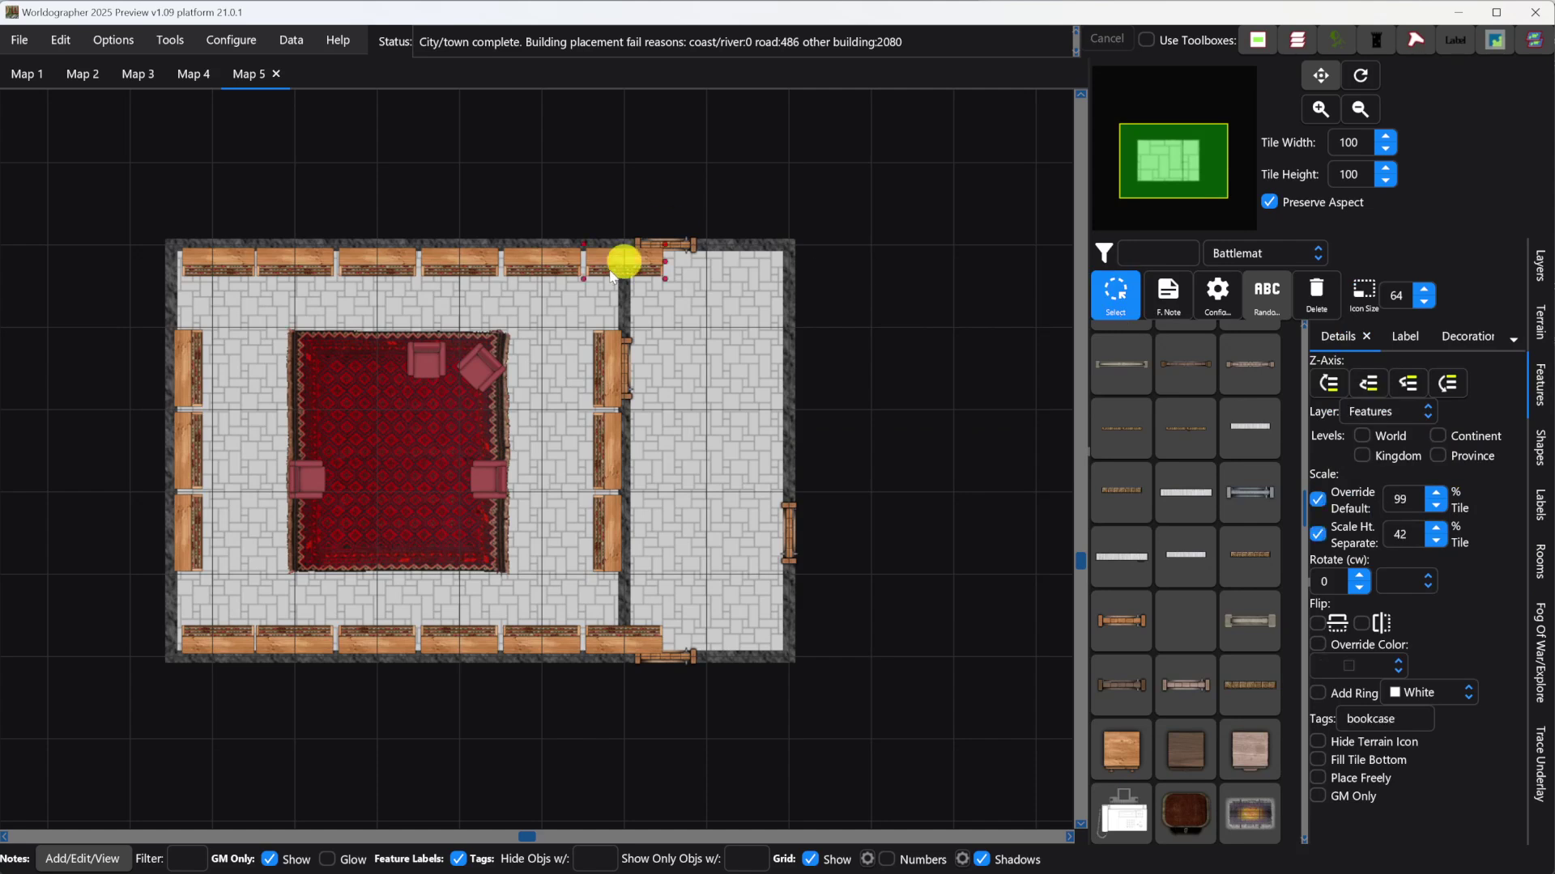
pyautogui.press('Delete')
pyautogui.click(617, 642)
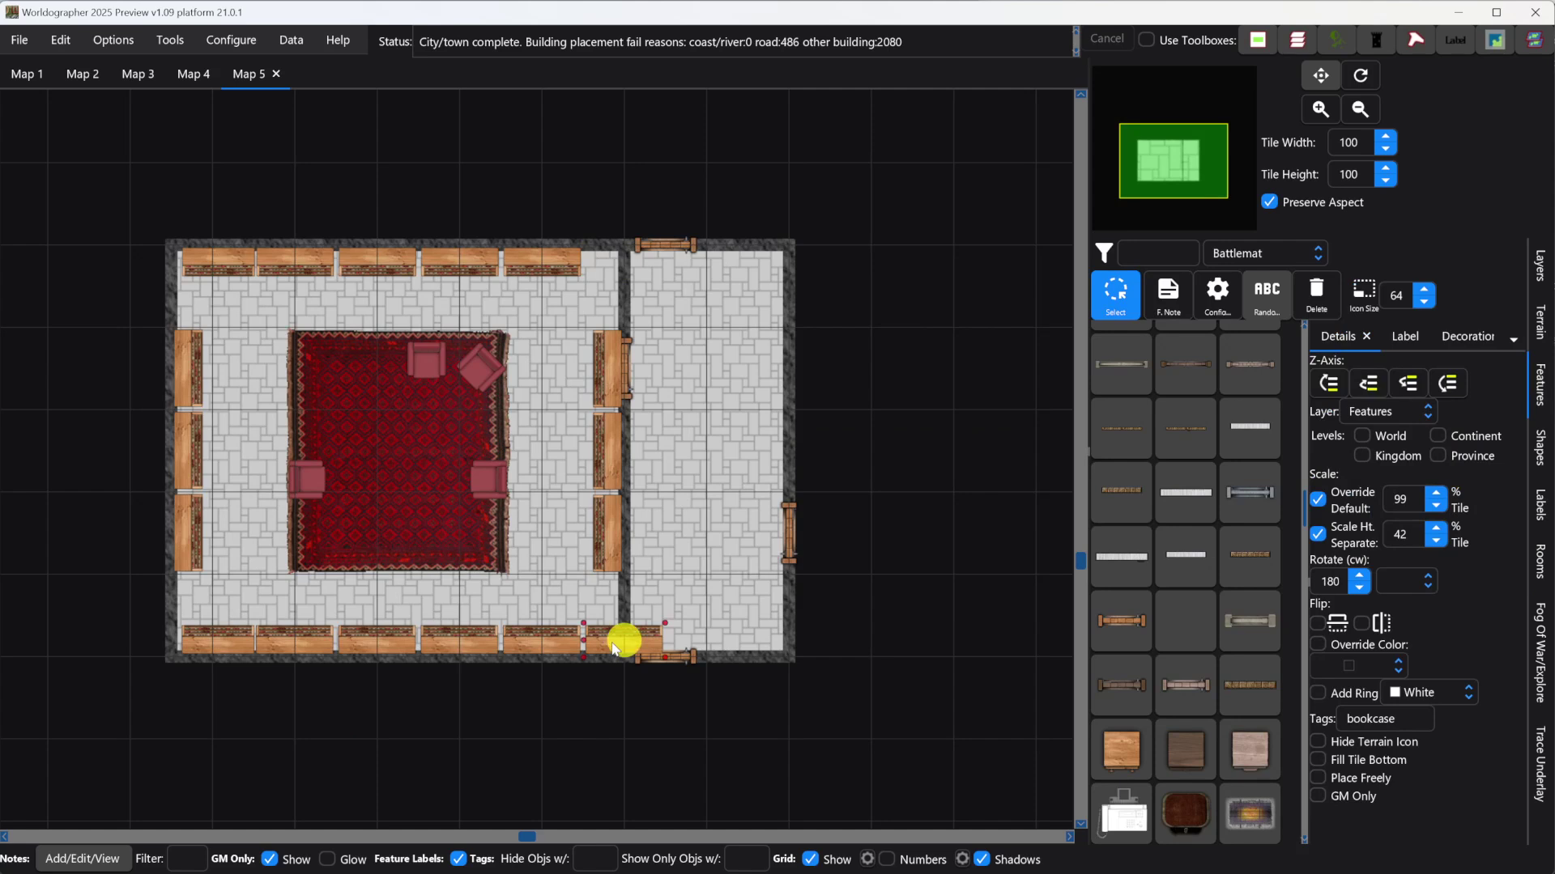
pyautogui.press('Delete')
# Shift the three bookcases along the shared wall about half a tile south and move that wall's door north, clear of them.
pyautogui.click(608, 532)
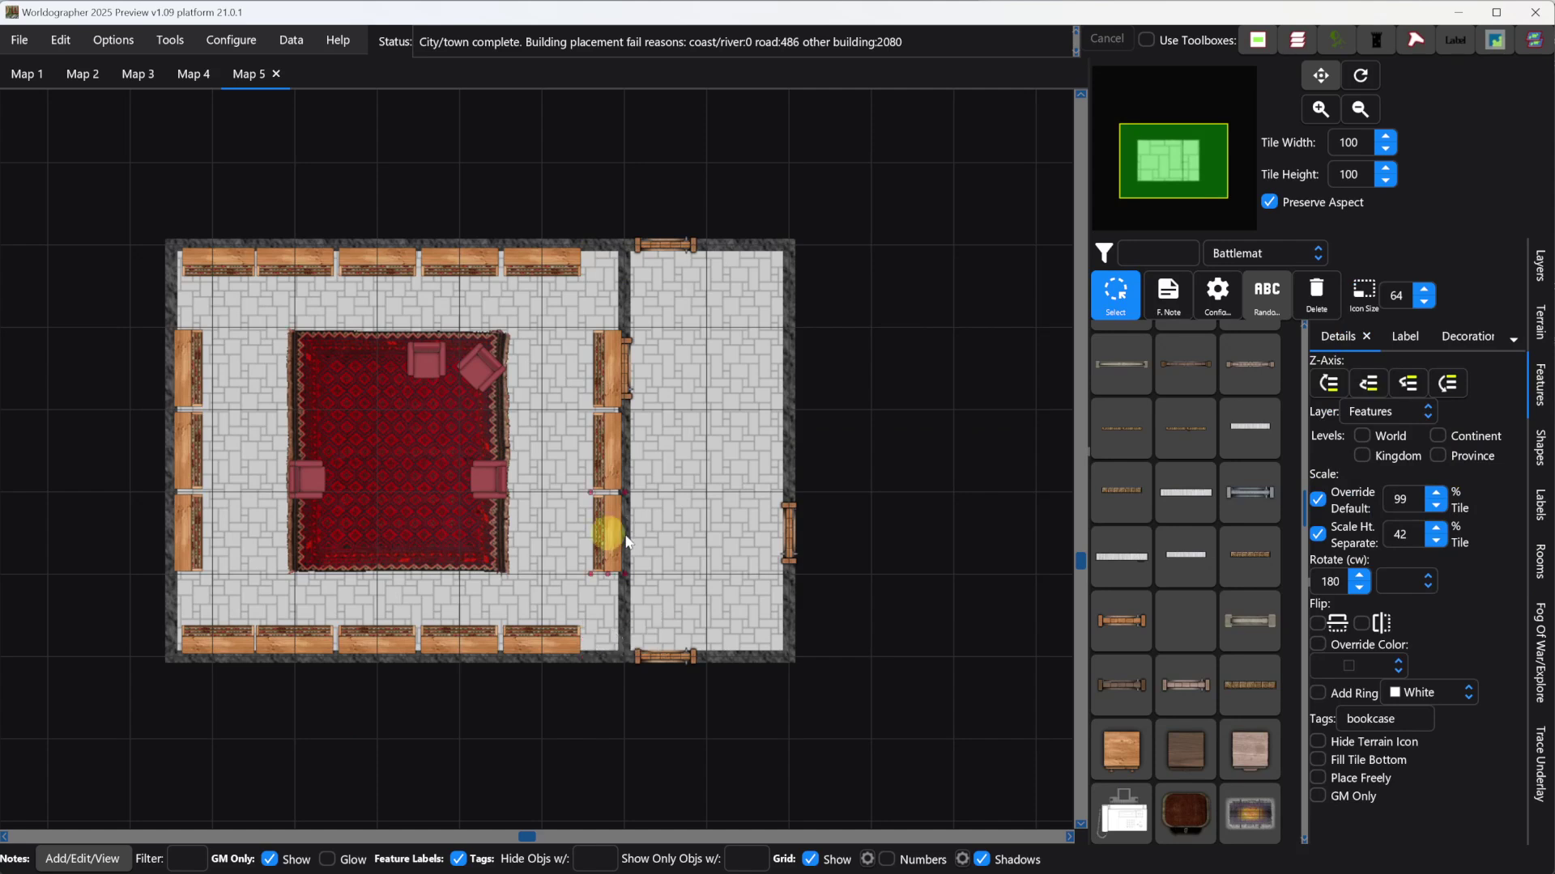
pyautogui.moveTo(620, 547); pyautogui.dragTo(613, 573)
pyautogui.moveTo(608, 451); pyautogui.dragTo(613, 494)
pyautogui.moveTo(608, 368); pyautogui.dragTo(634, 308)
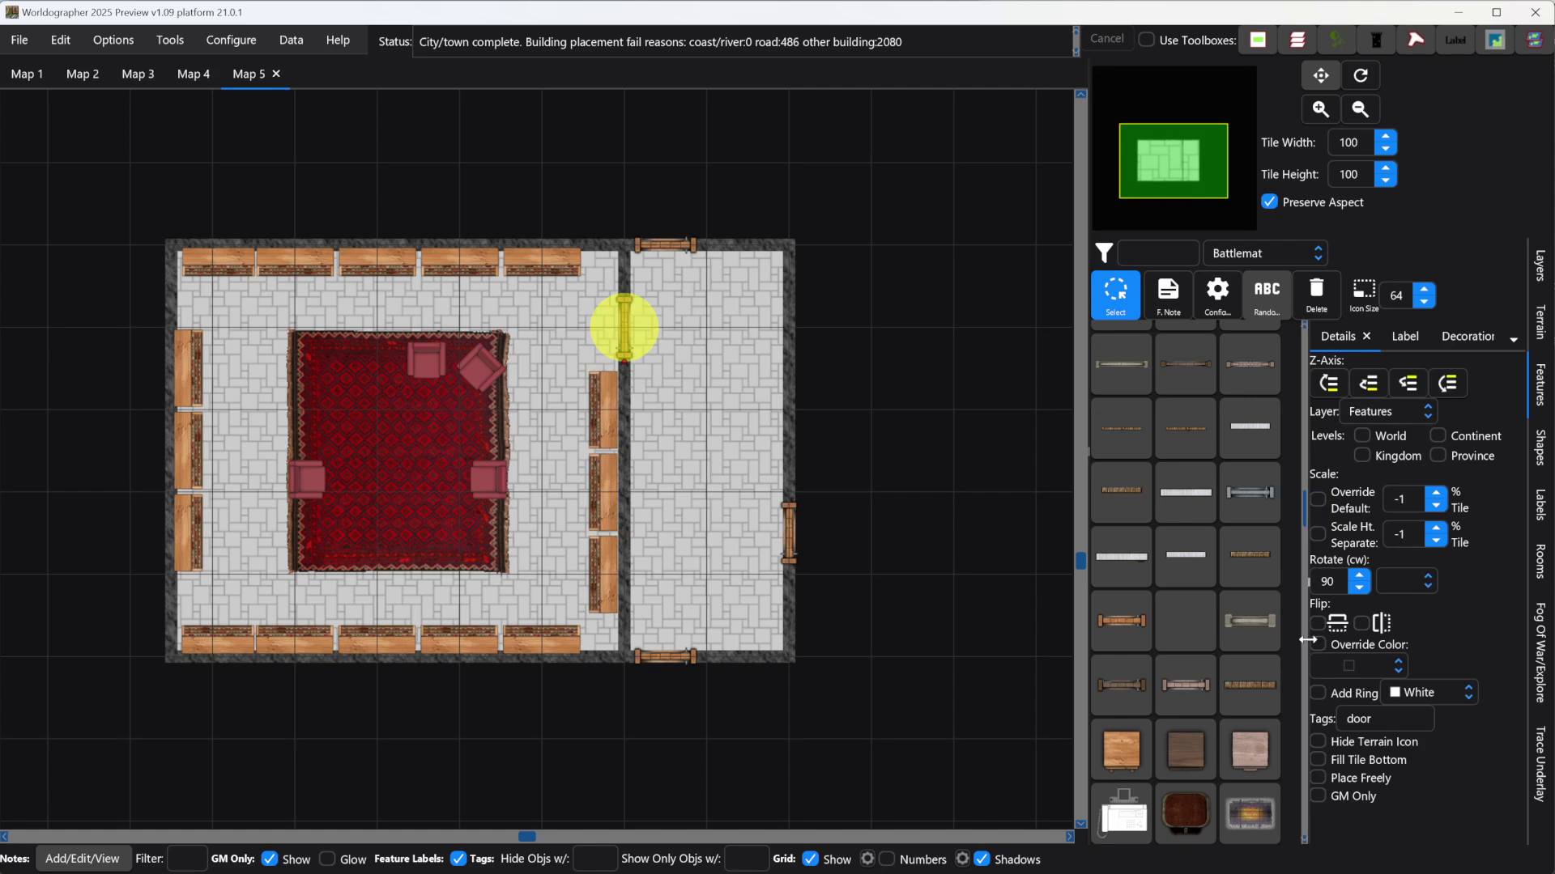
pyautogui.click(1271, 251)
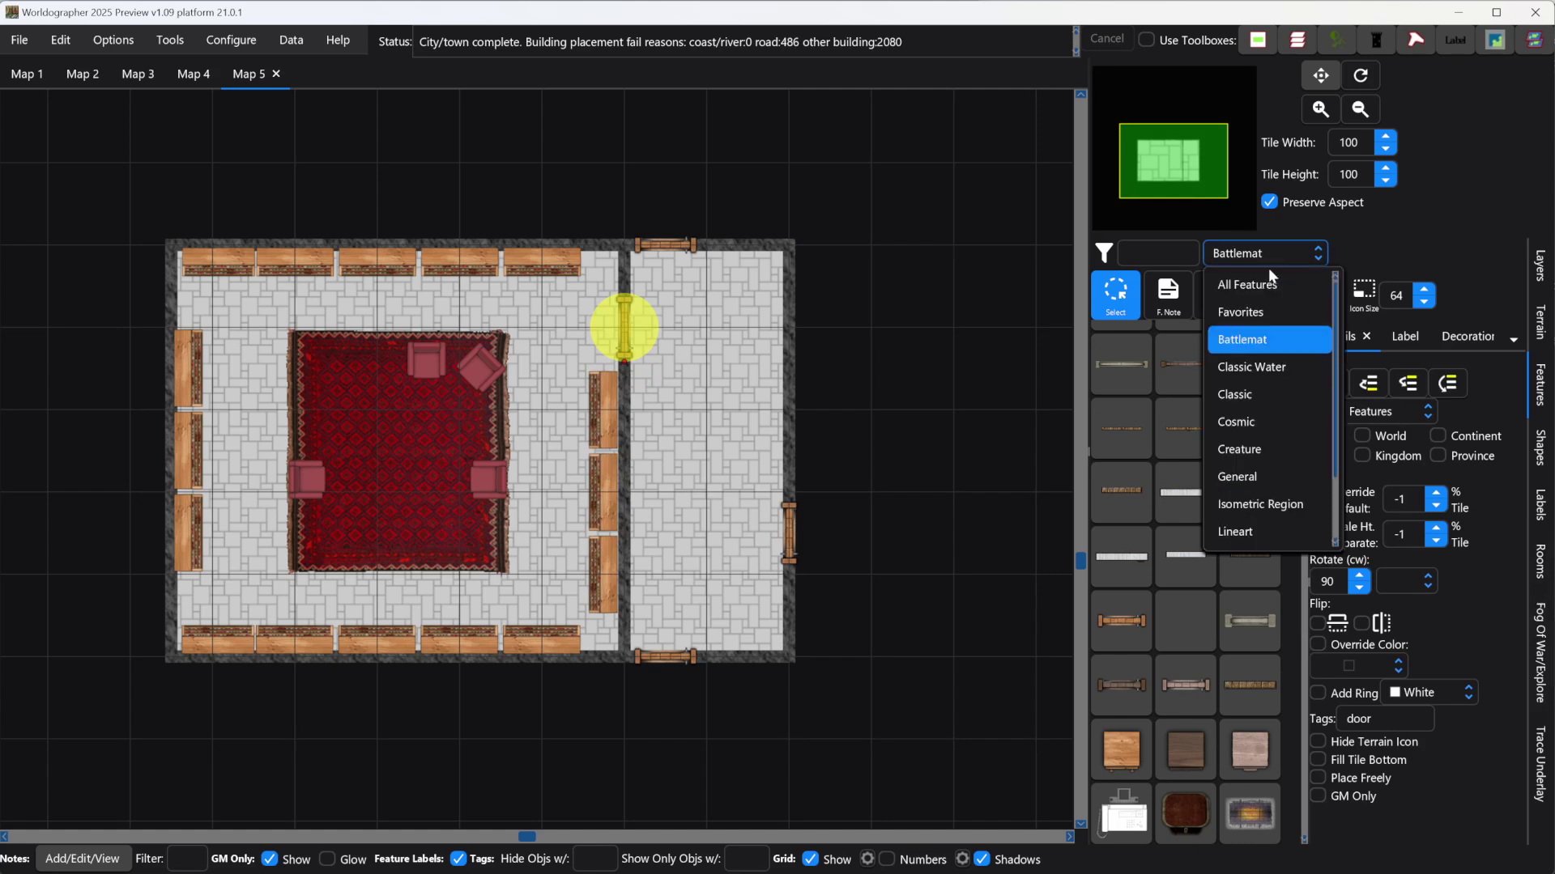
pyautogui.click(1357, 284)
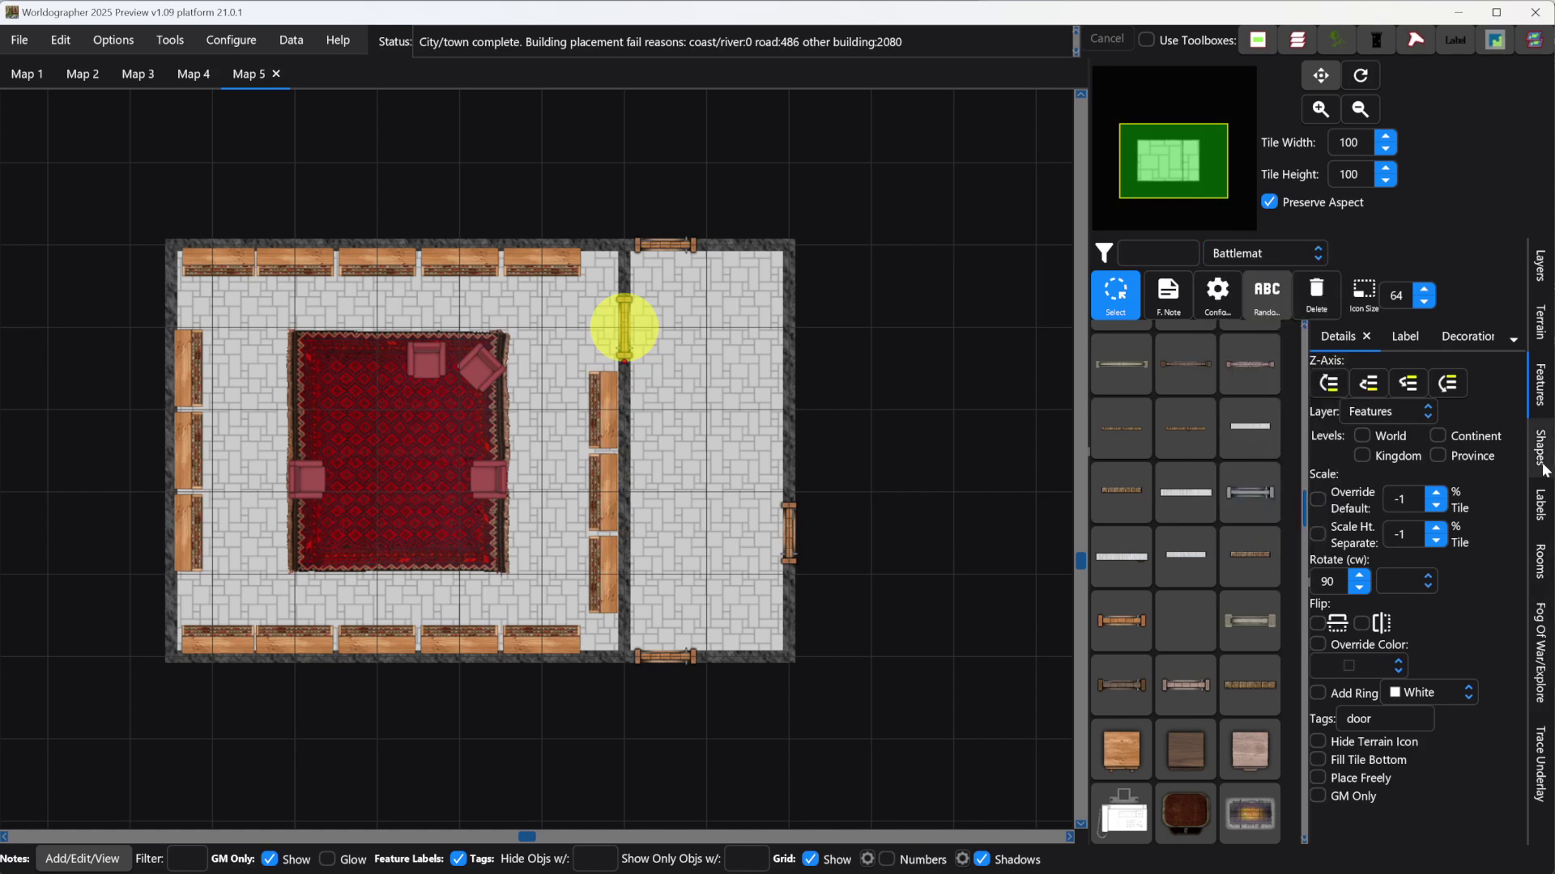
pyautogui.click(1540, 560)
pyautogui.click(1222, 254)
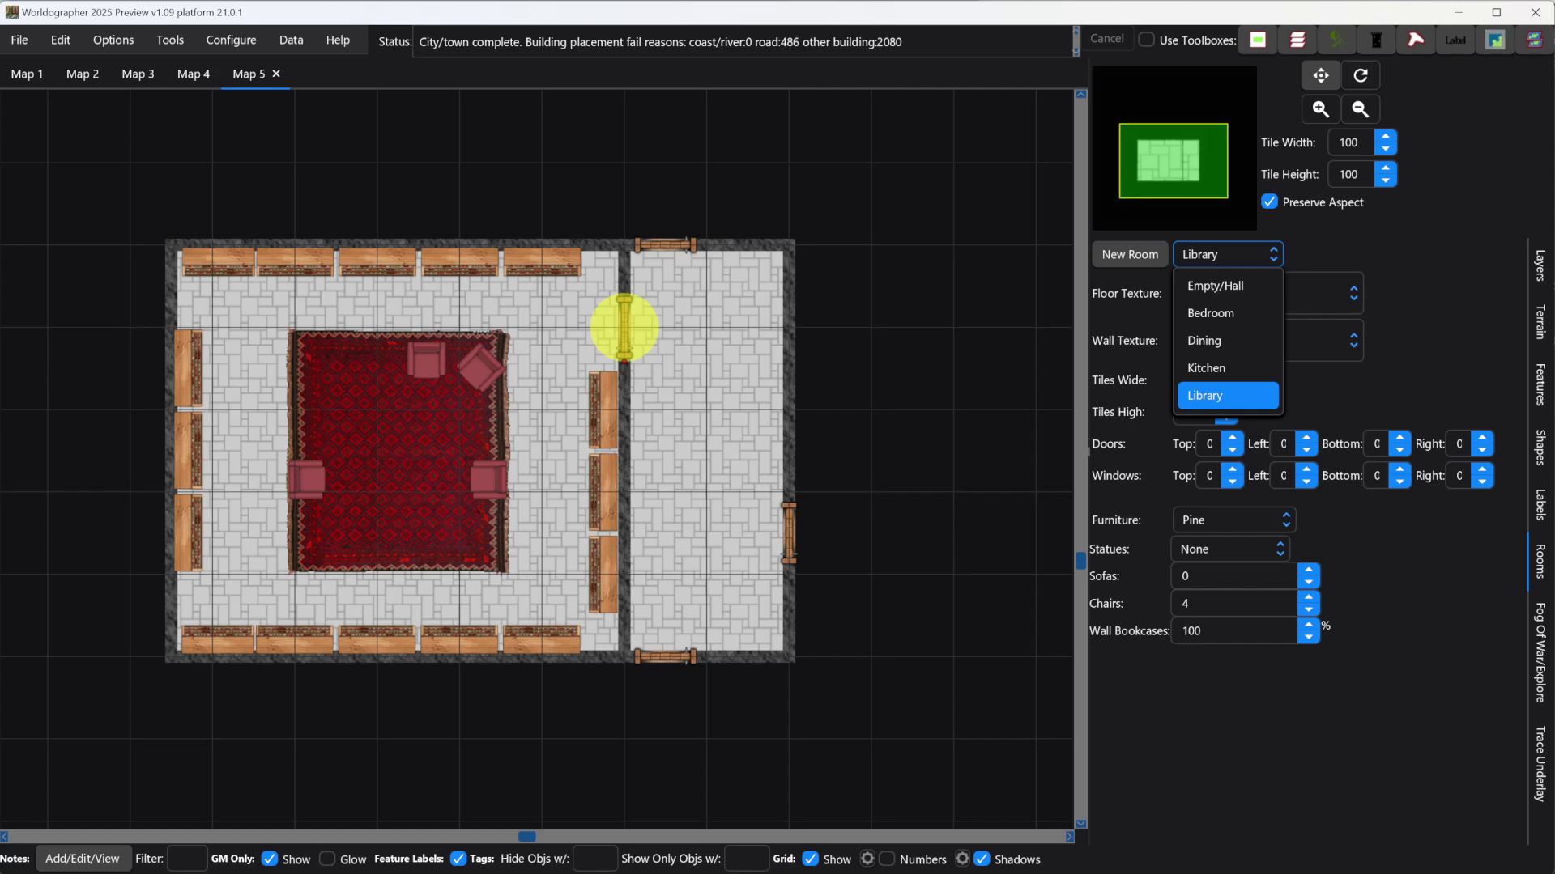
pyautogui.click(1539, 396)
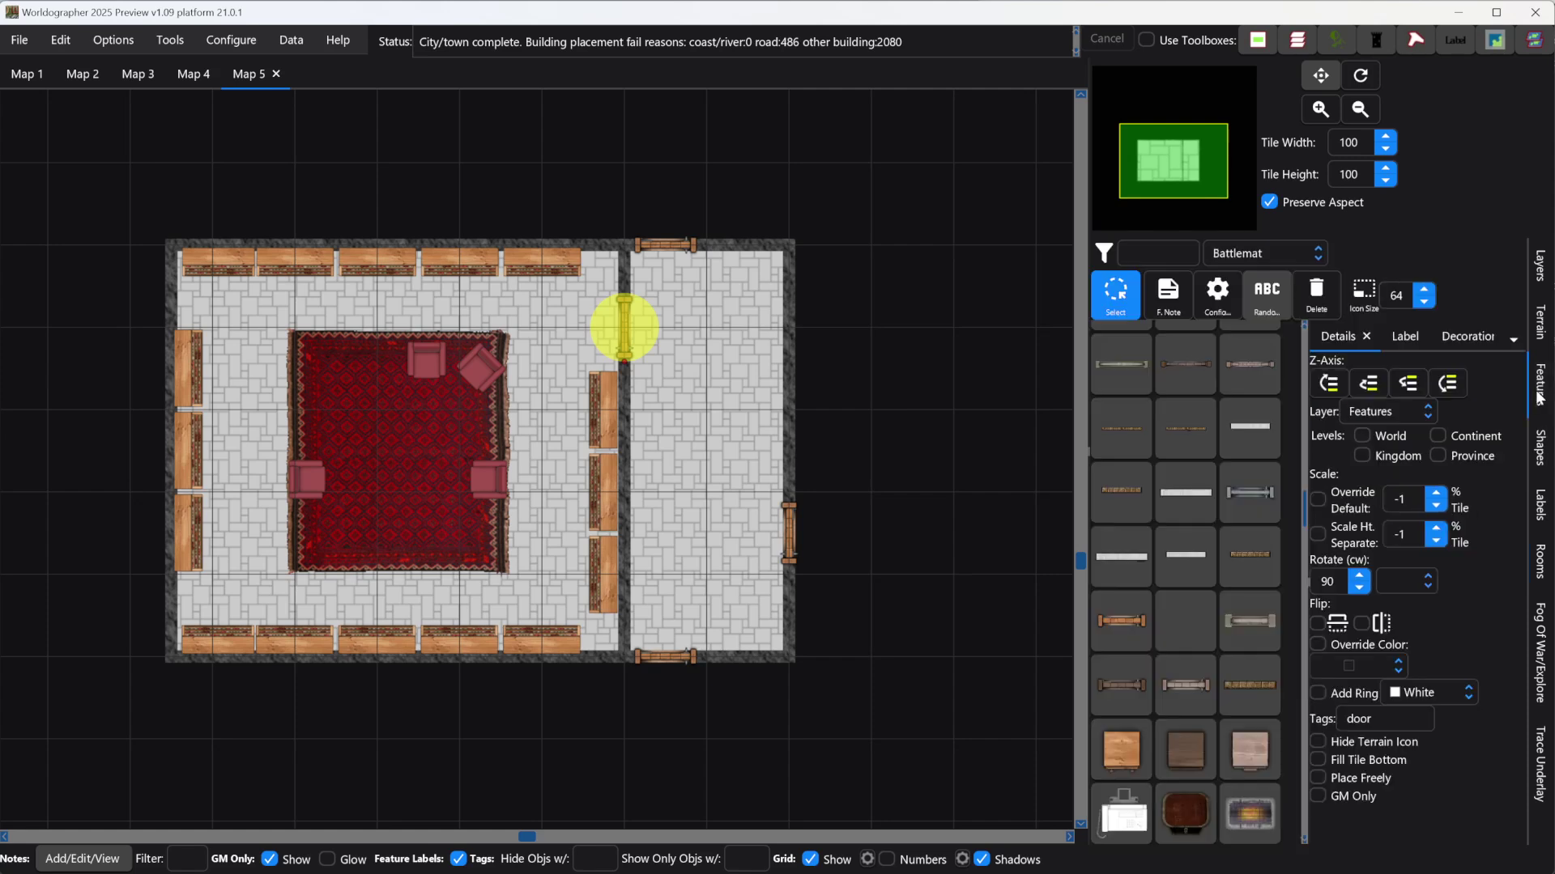
pyautogui.click(1538, 323)
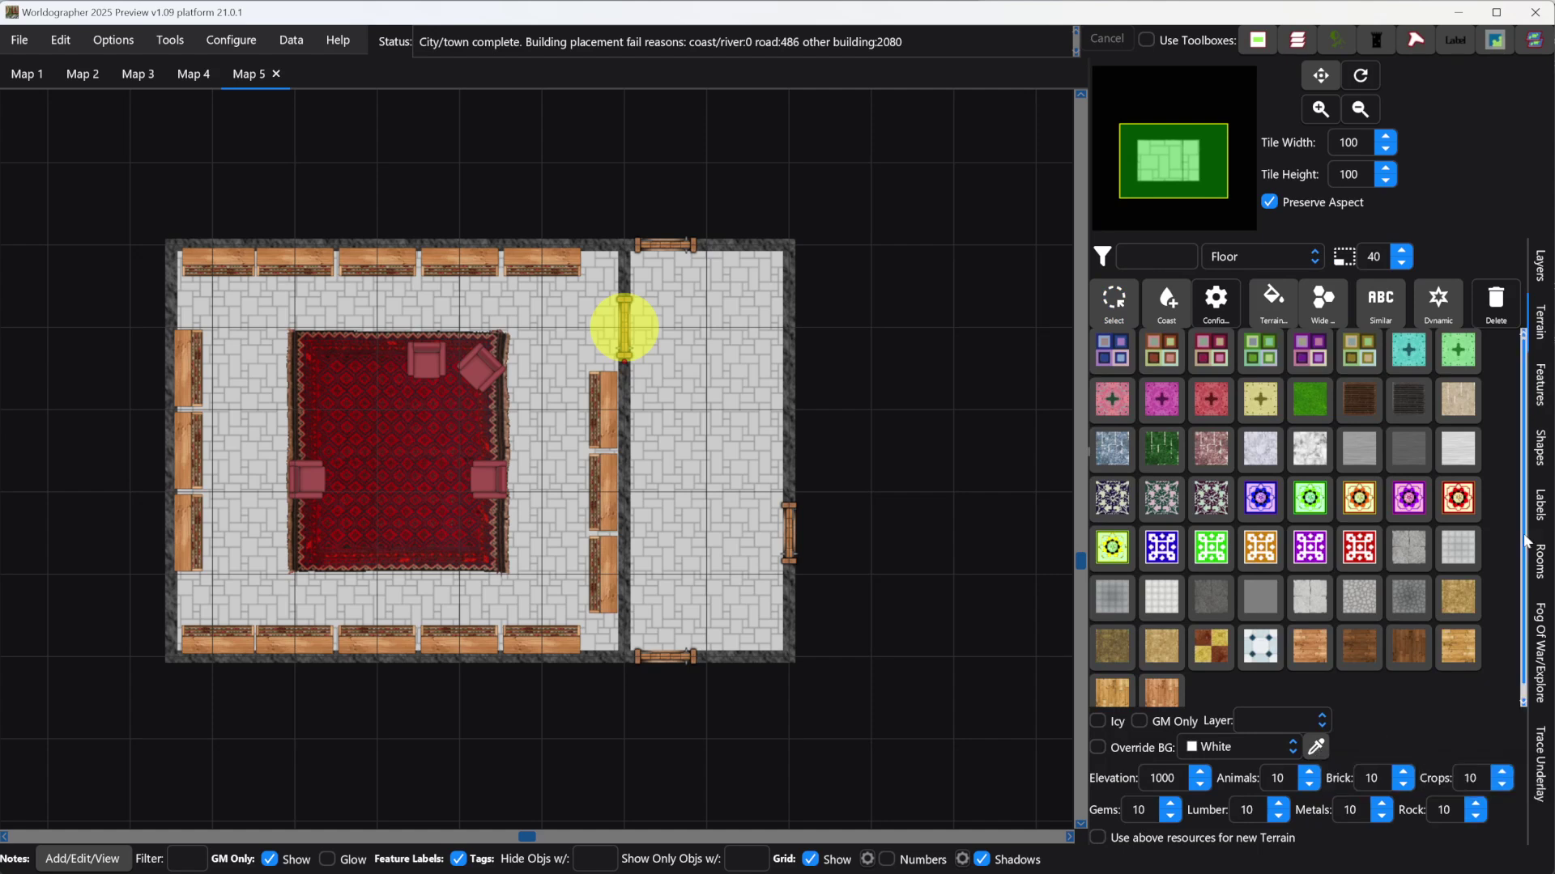
# On Map 2, draw a small irregular polygon in the open ocean southeast of the peninsula with the Polygon tool.
pyautogui.click(1540, 454)
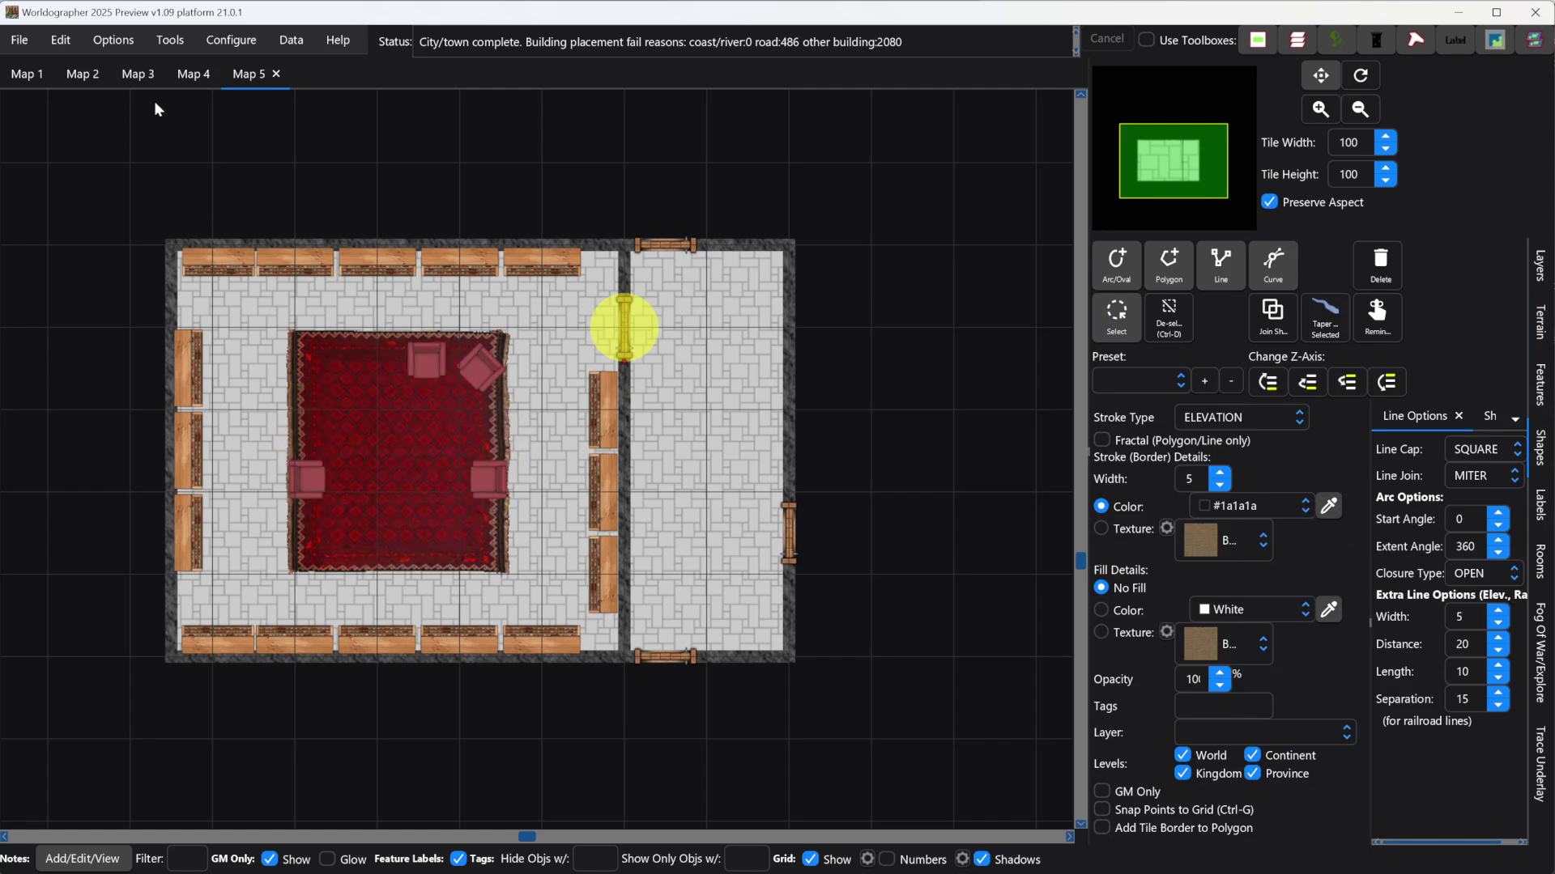
pyautogui.click(131, 74)
pyautogui.click(90, 77)
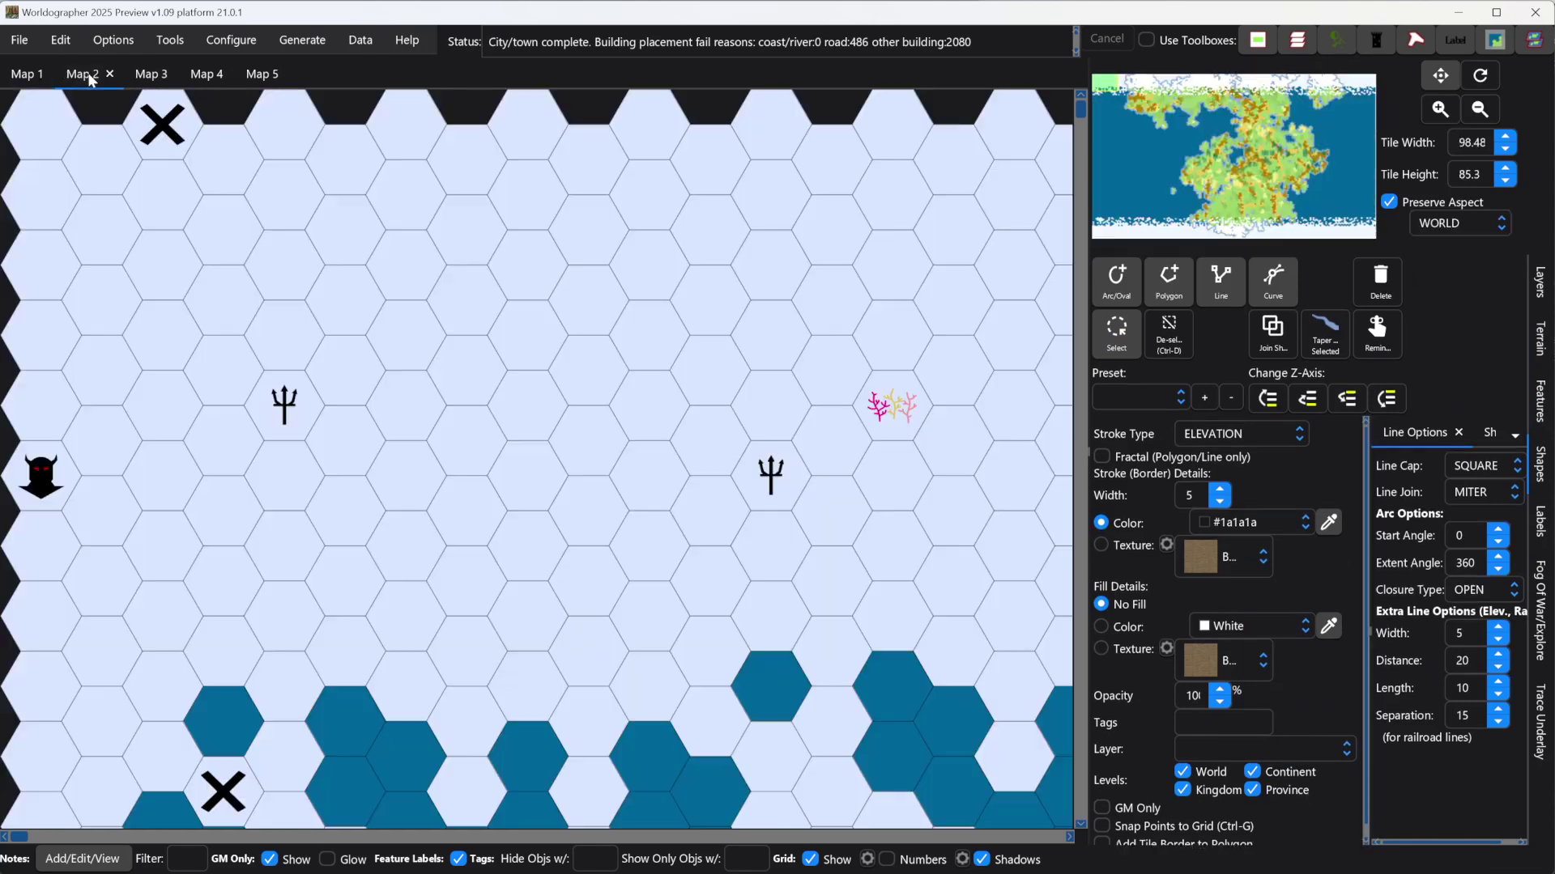
pyautogui.moveTo(1107, 87); pyautogui.dragTo(1217, 119)
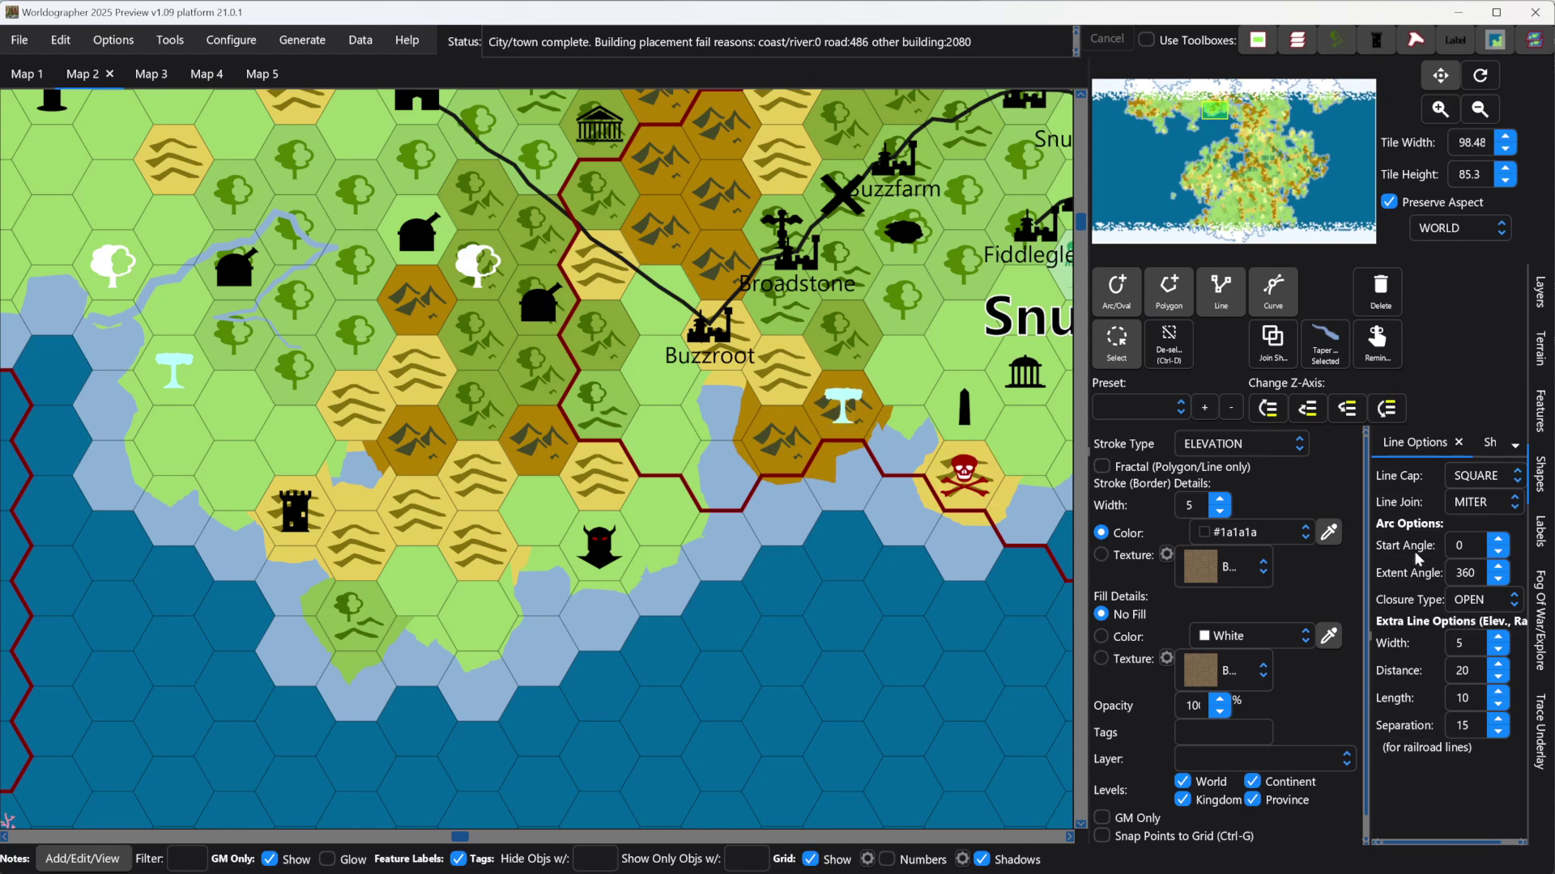
pyautogui.click(1165, 296)
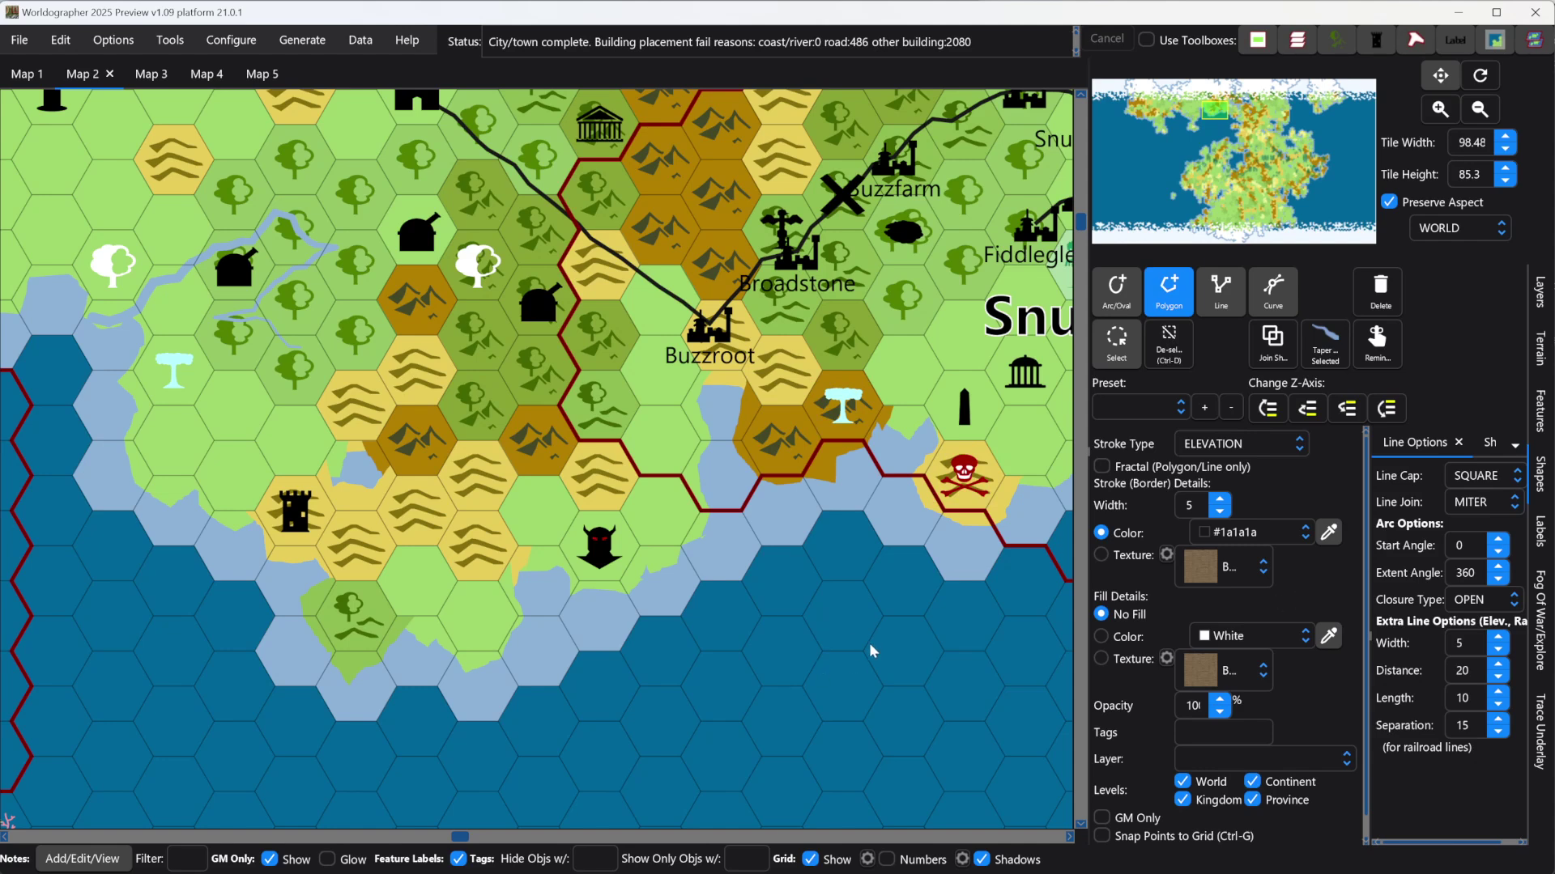
pyautogui.click(849, 659)
pyautogui.click(862, 707)
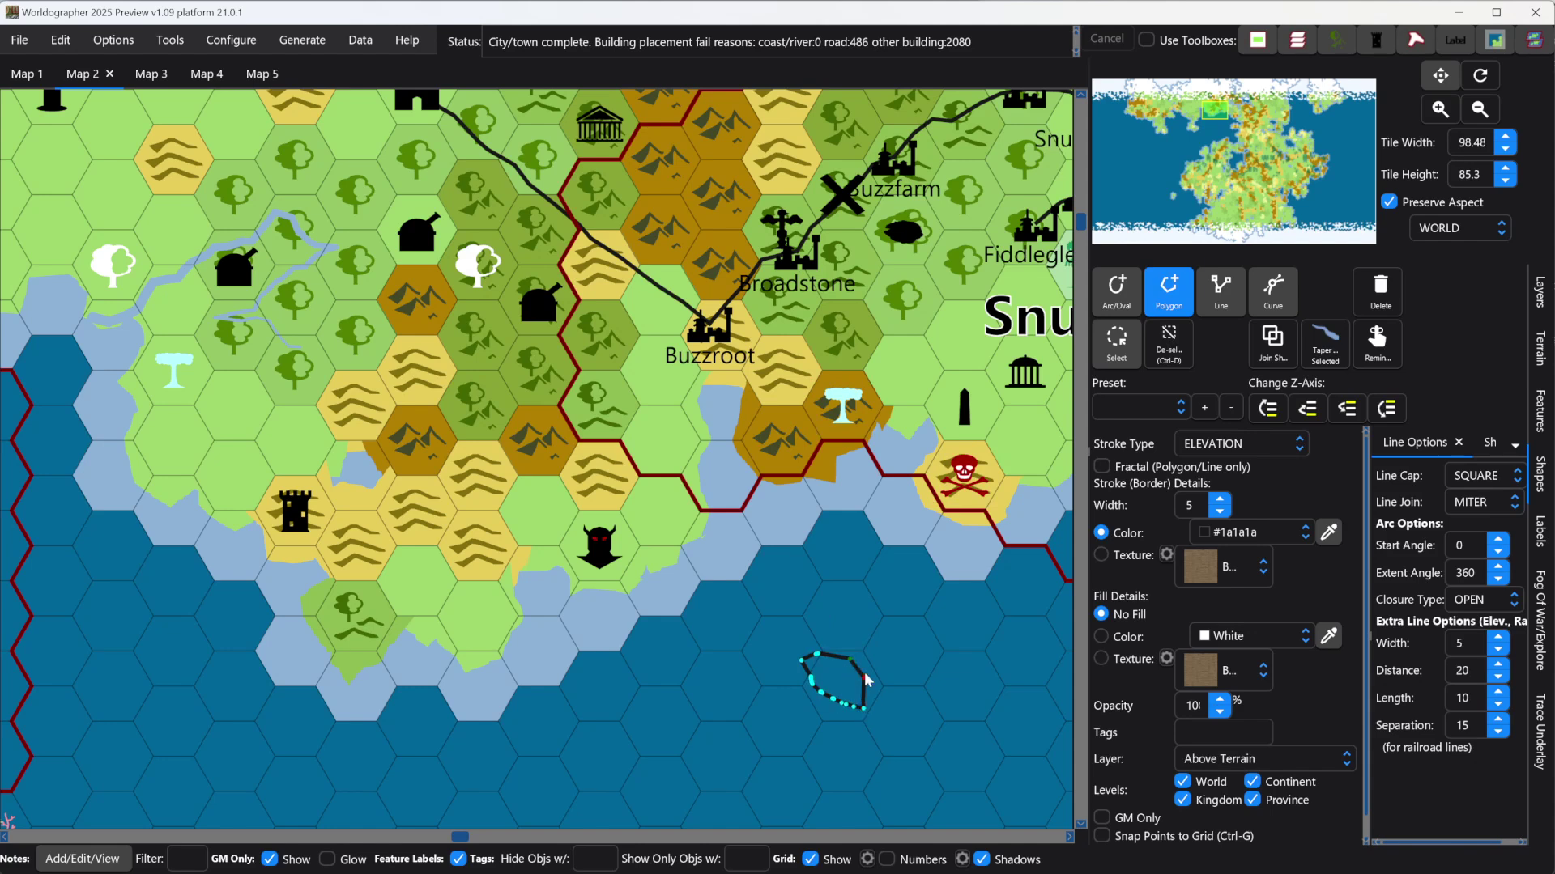
# Give the ocean polygon a solid White color fill and set its stroke width to 0.
pyautogui.click(1112, 640)
pyautogui.click(1220, 512)
pyautogui.click(1219, 511)
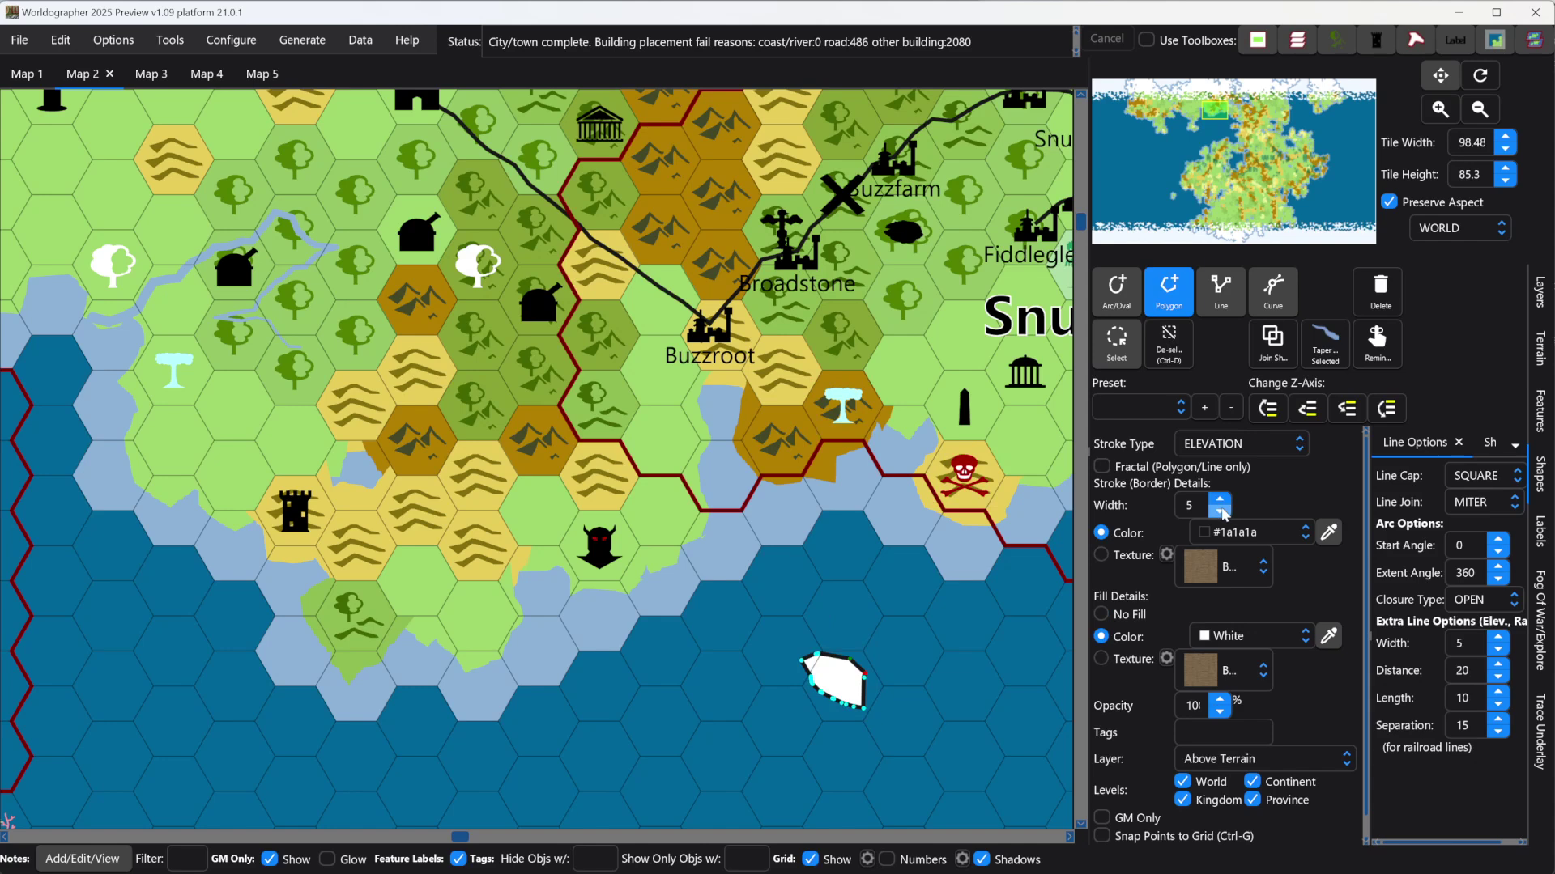
pyautogui.click(1219, 512)
pyautogui.click(1219, 512)
pyautogui.click(1220, 512)
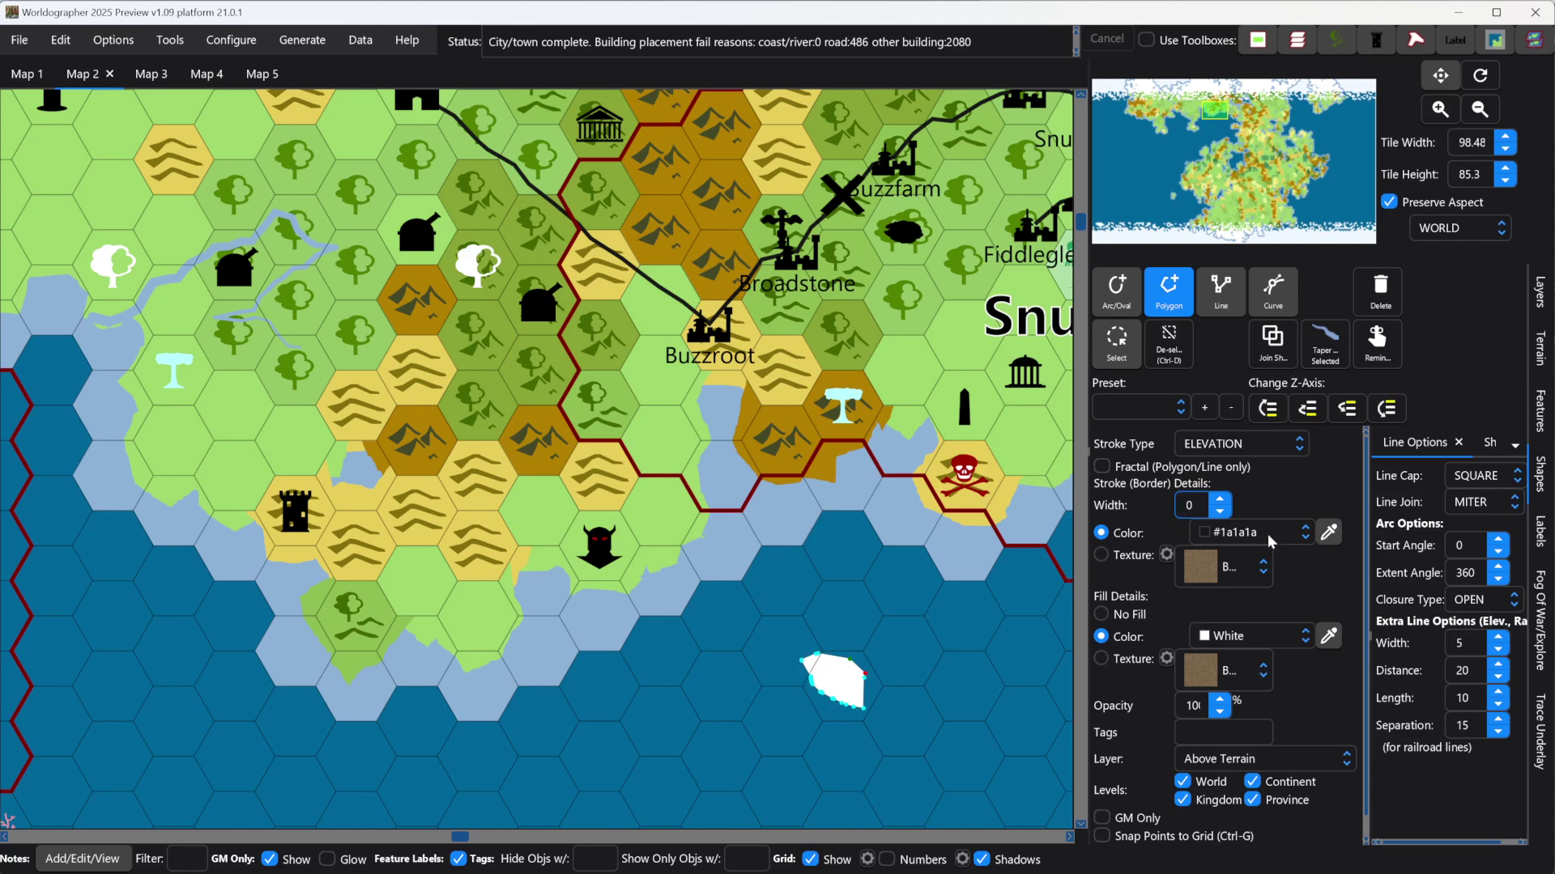
pyautogui.click(1232, 637)
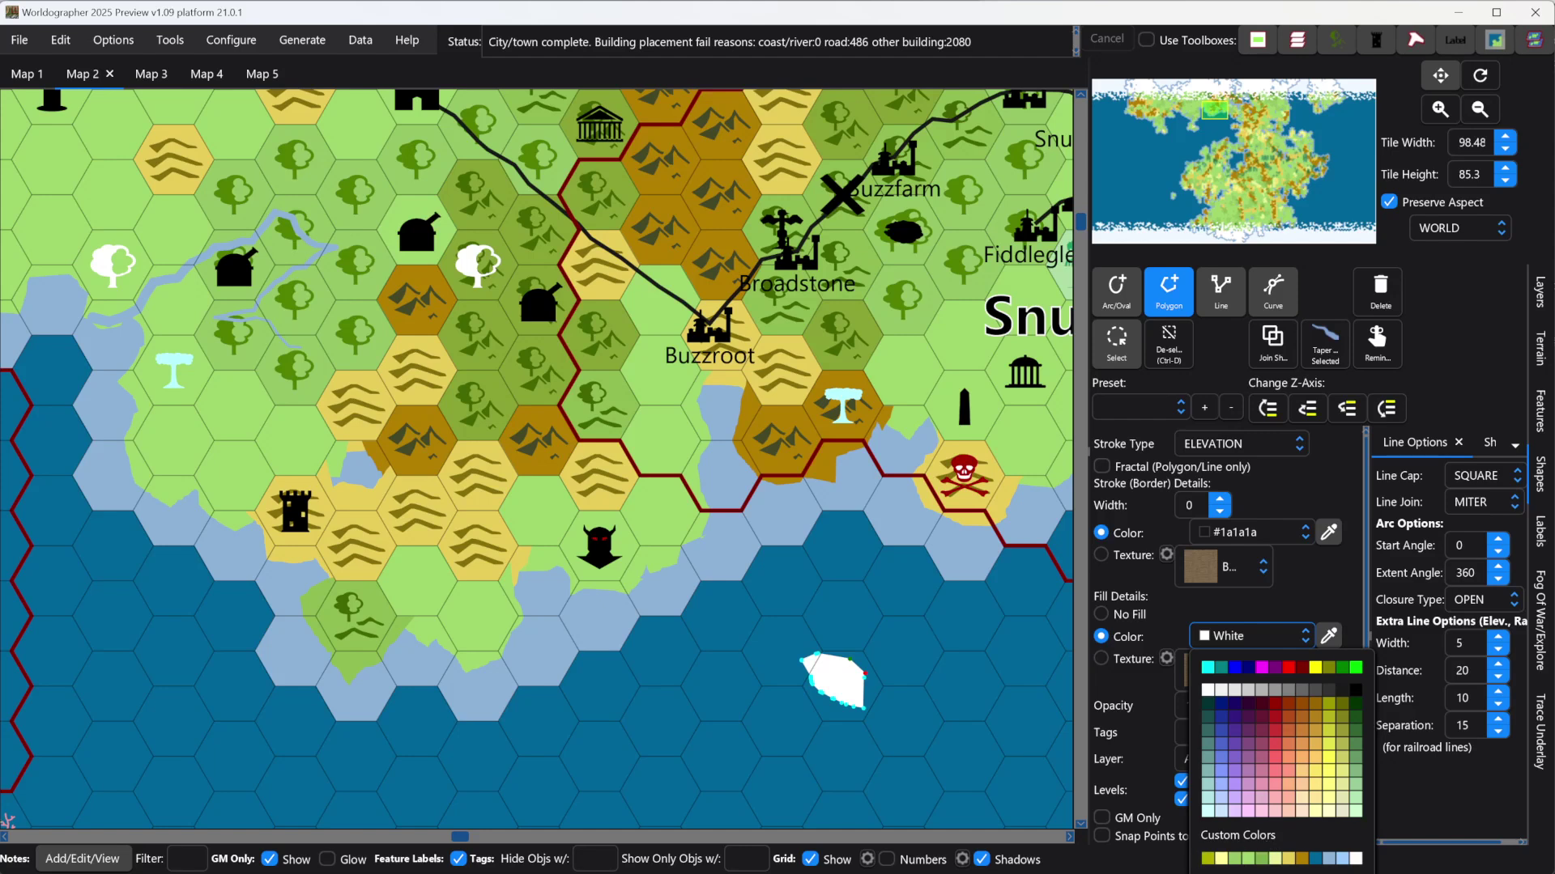
pyautogui.click(1237, 835)
pyautogui.moveTo(1482, 661); pyautogui.dragTo(812, 424)
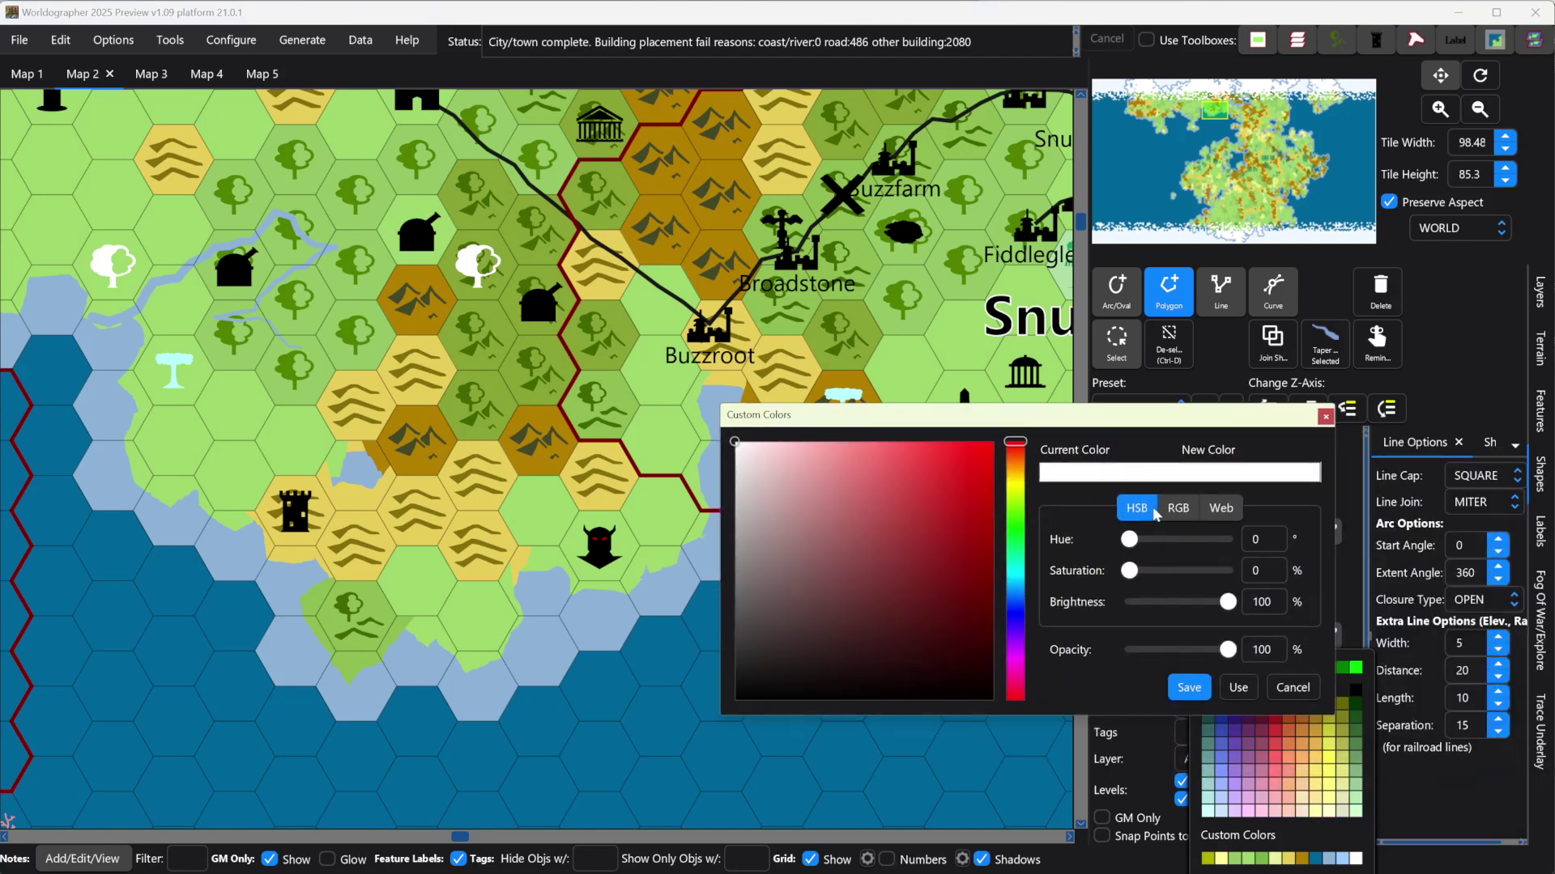
pyautogui.click(1187, 519)
pyautogui.click(1220, 509)
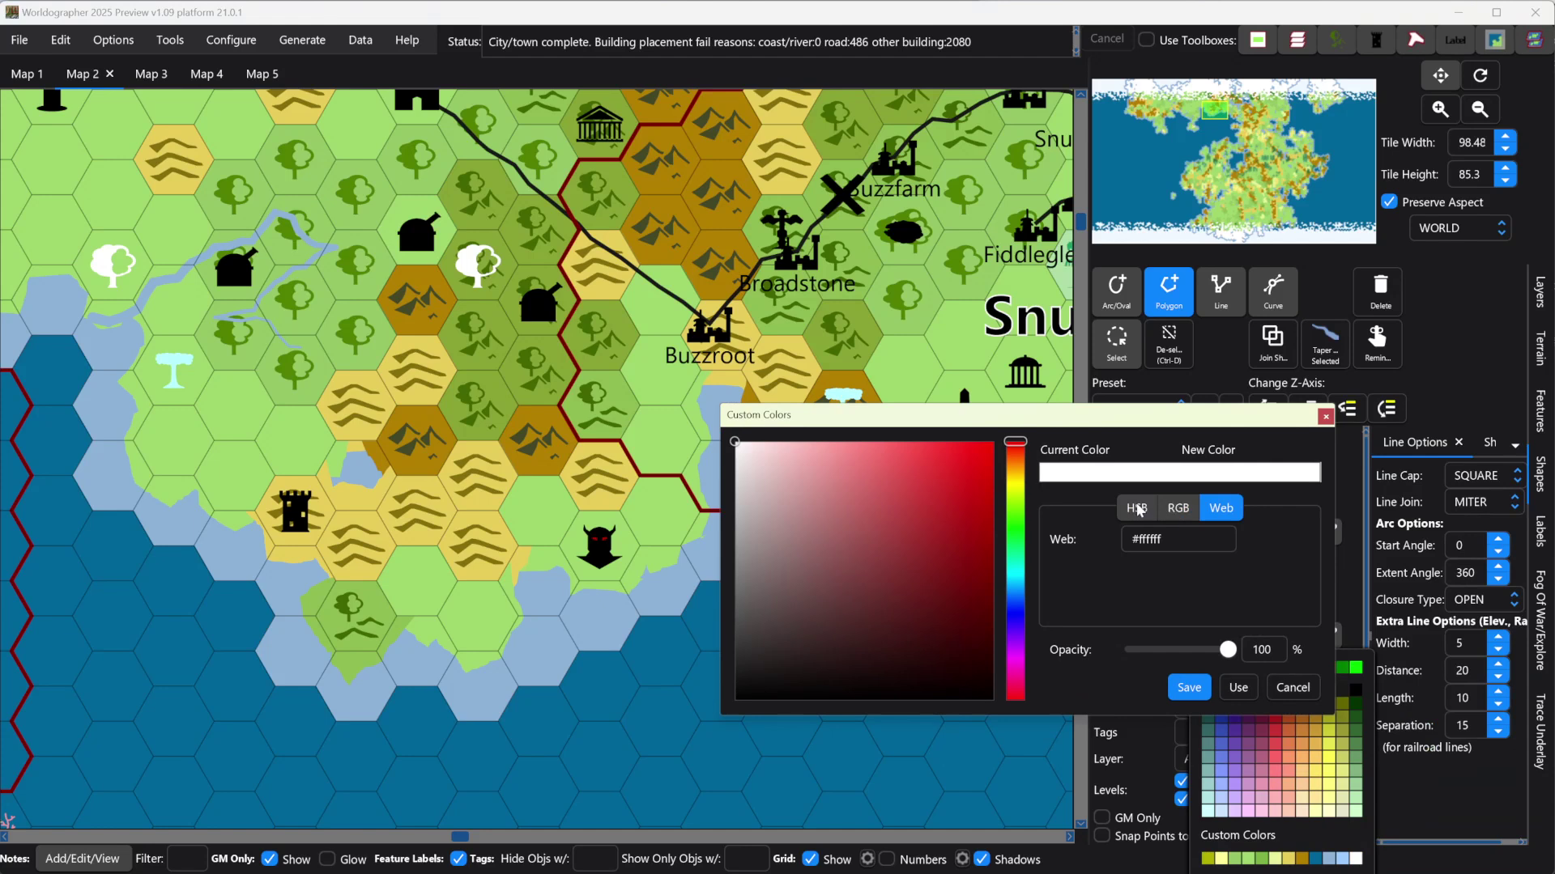
pyautogui.click(1290, 693)
pyautogui.click(1320, 589)
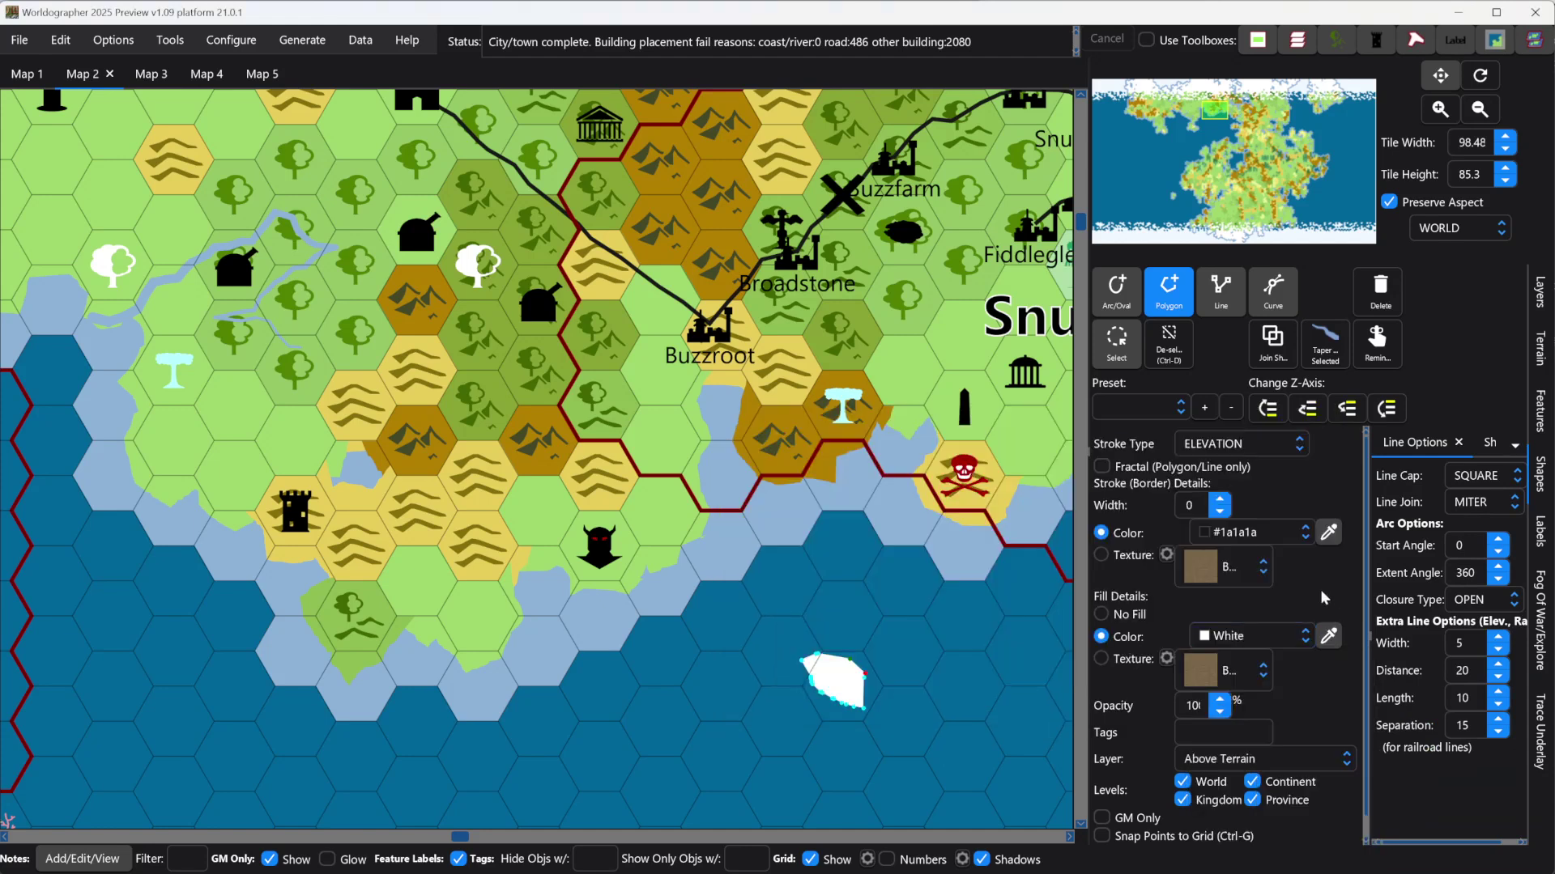
# Sample the green #87a333 from a forested hills tile as the ocean polygon's fill color.
pyautogui.click(1328, 640)
pyautogui.click(818, 341)
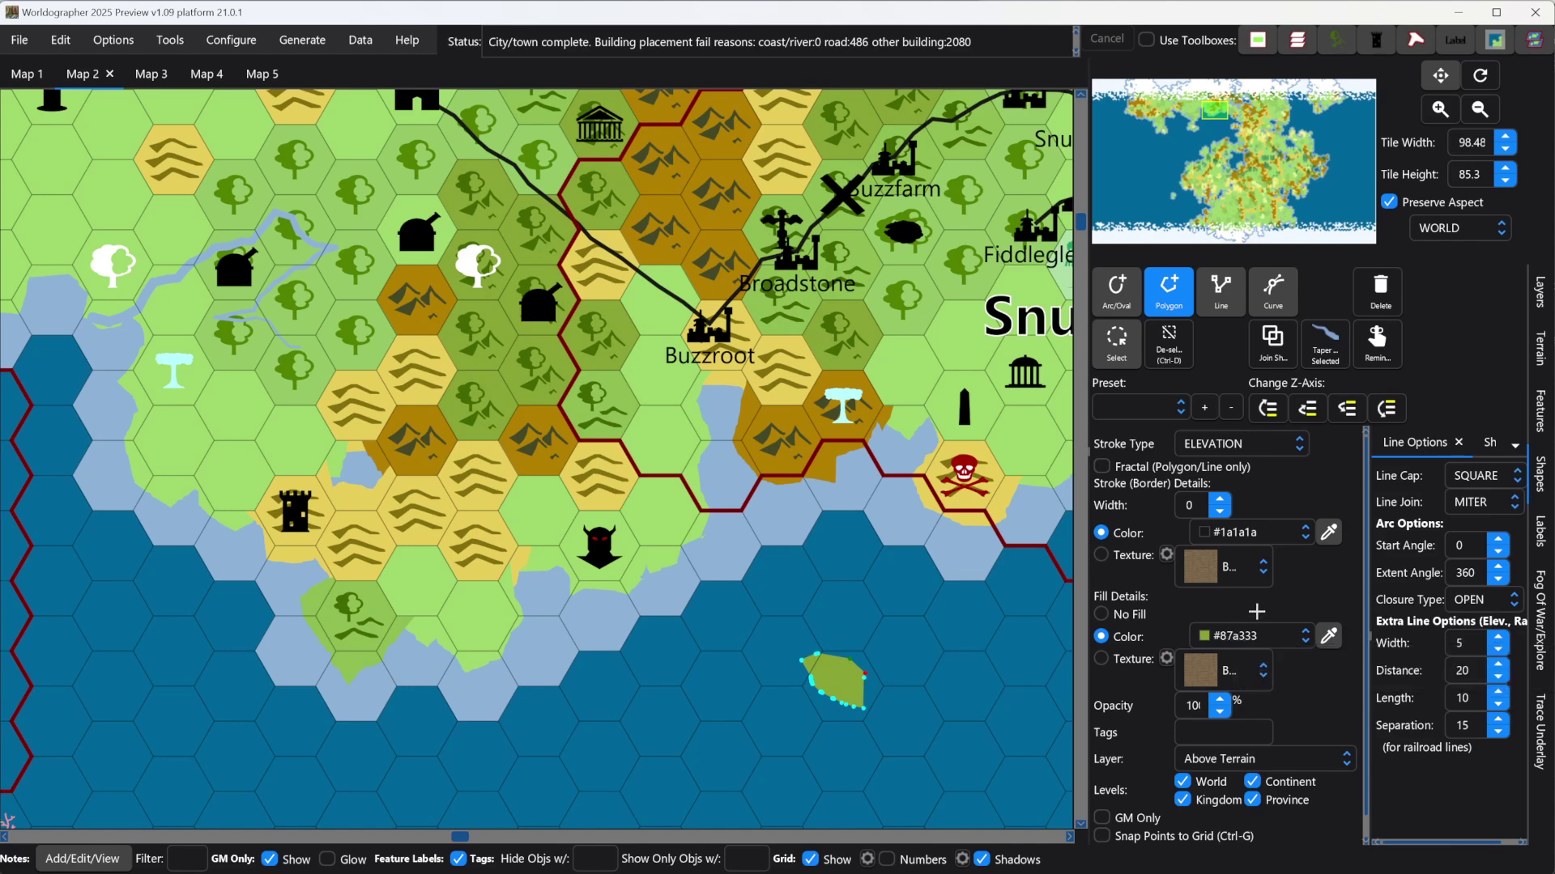
# In the Classic terrain configuration, try to sample a sandy hills tile's color as the multi-cactus desert terrain's background.
pyautogui.click(213, 37)
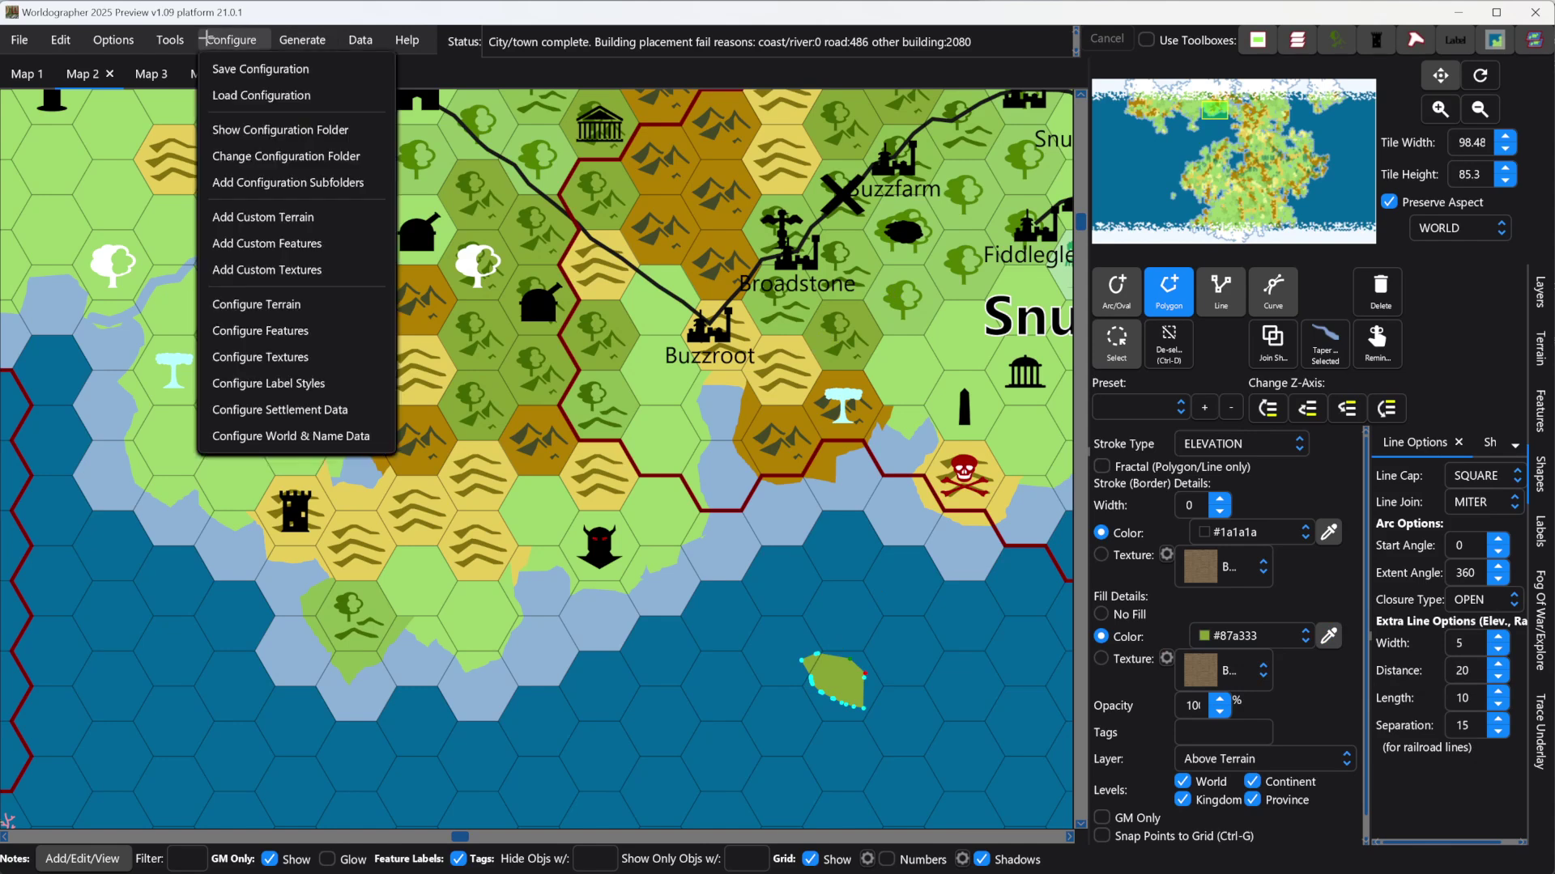
pyautogui.click(279, 298)
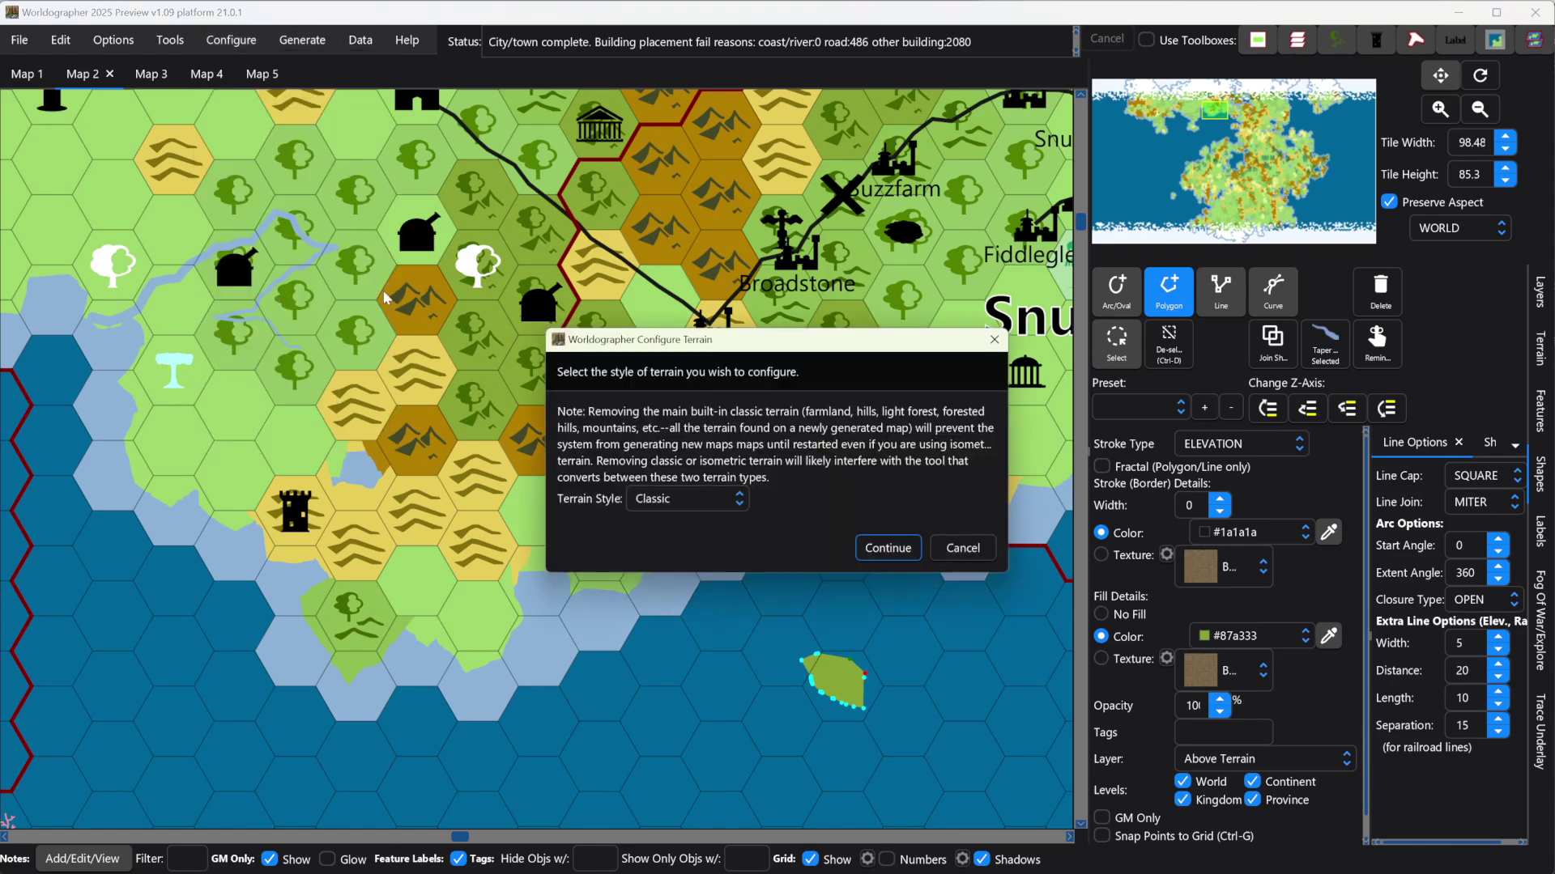
pyautogui.click(876, 546)
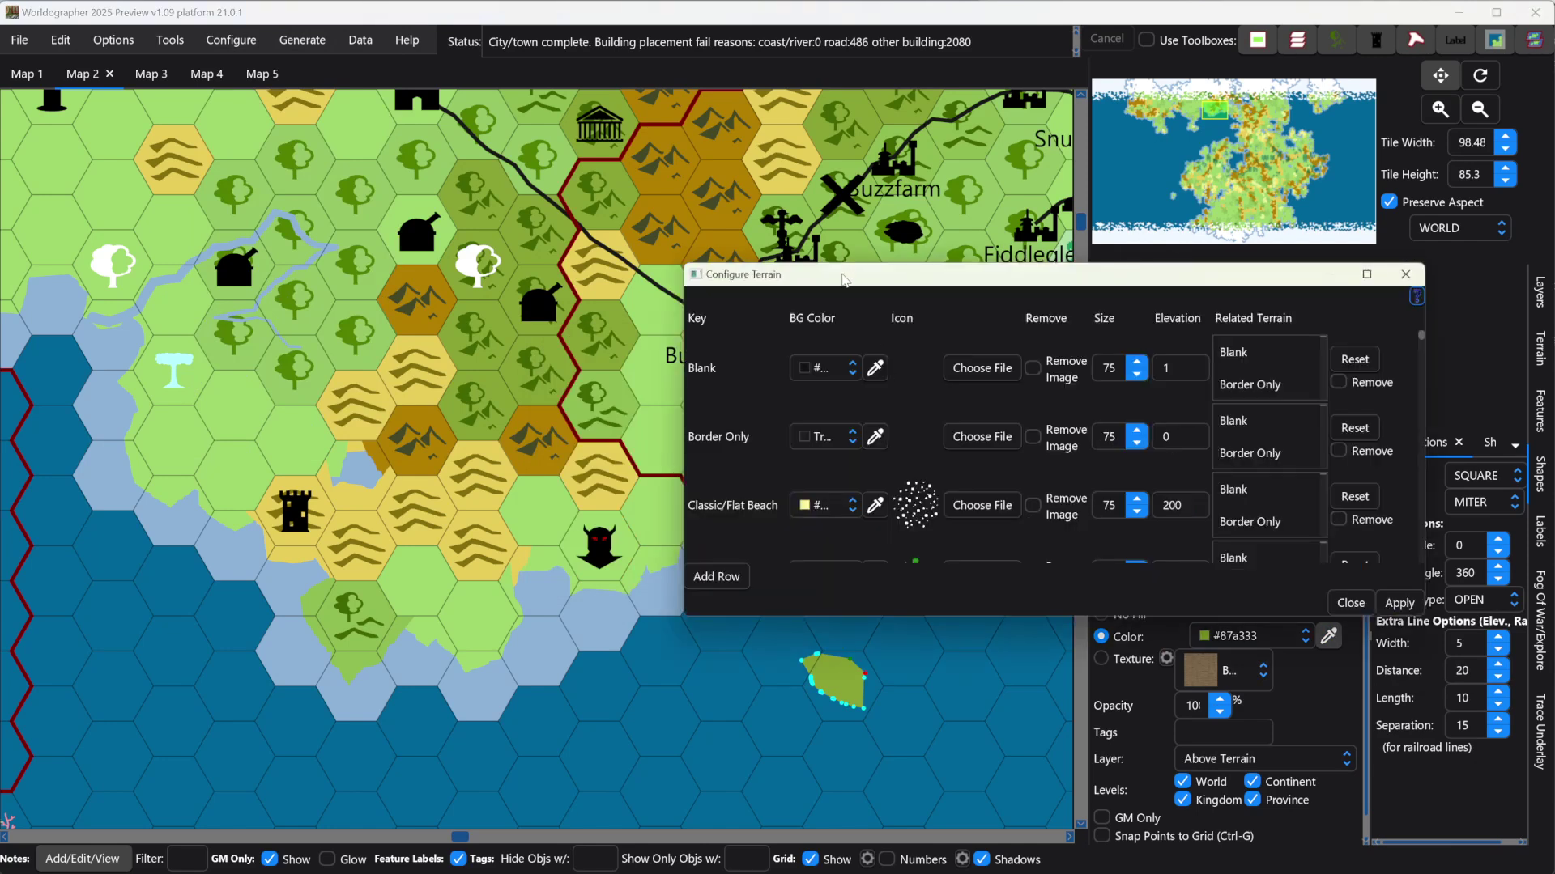
pyautogui.moveTo(855, 276); pyautogui.dragTo(621, 152)
pyautogui.scroll(-3, 718, 304)
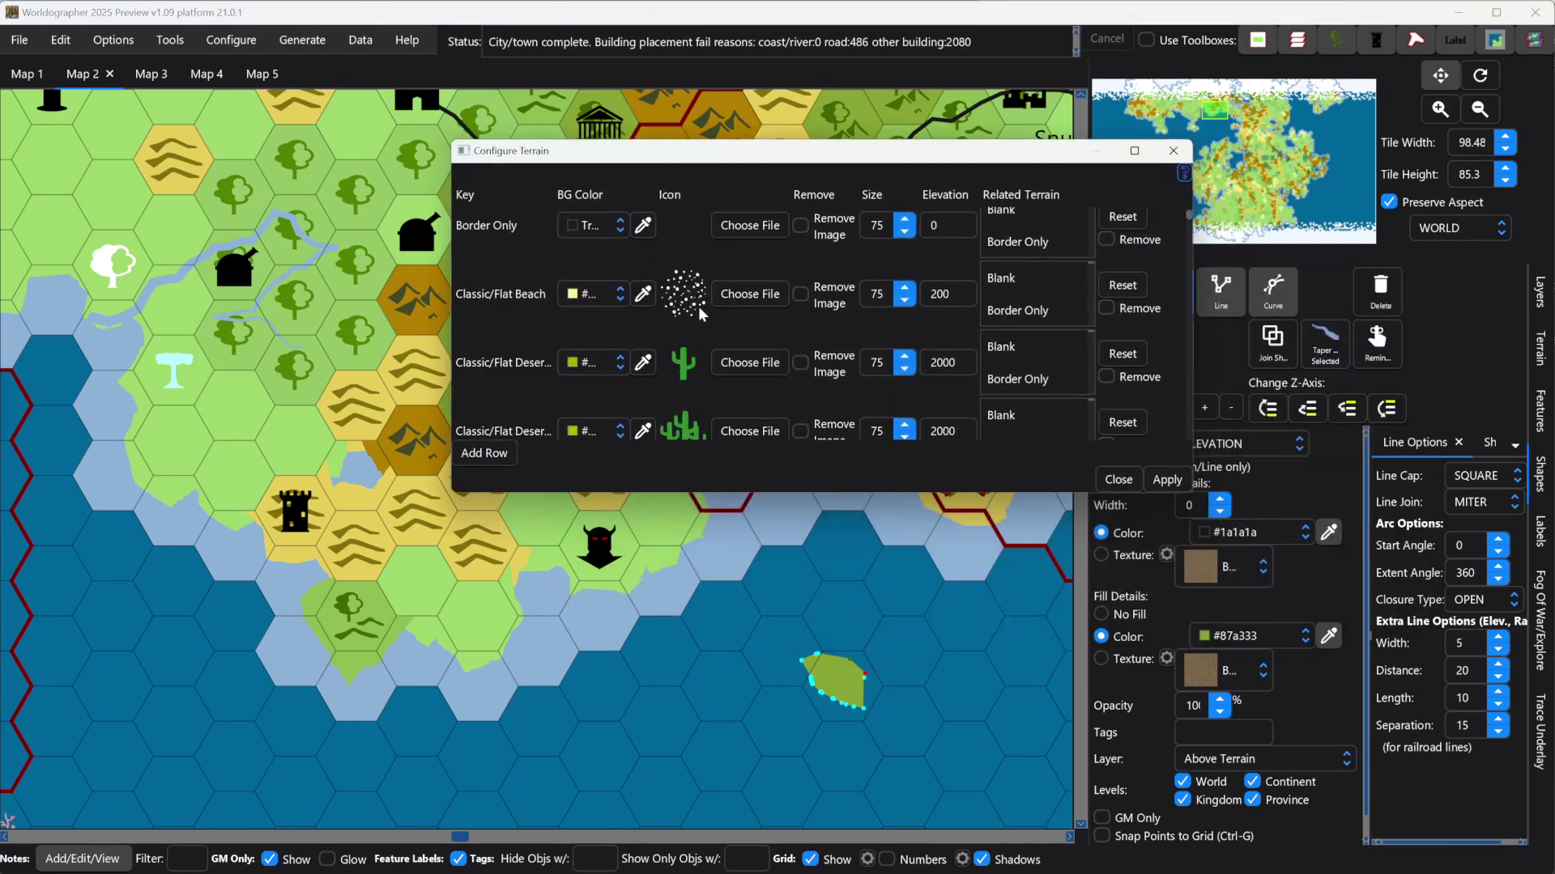
pyautogui.scroll(-1, 644, 356)
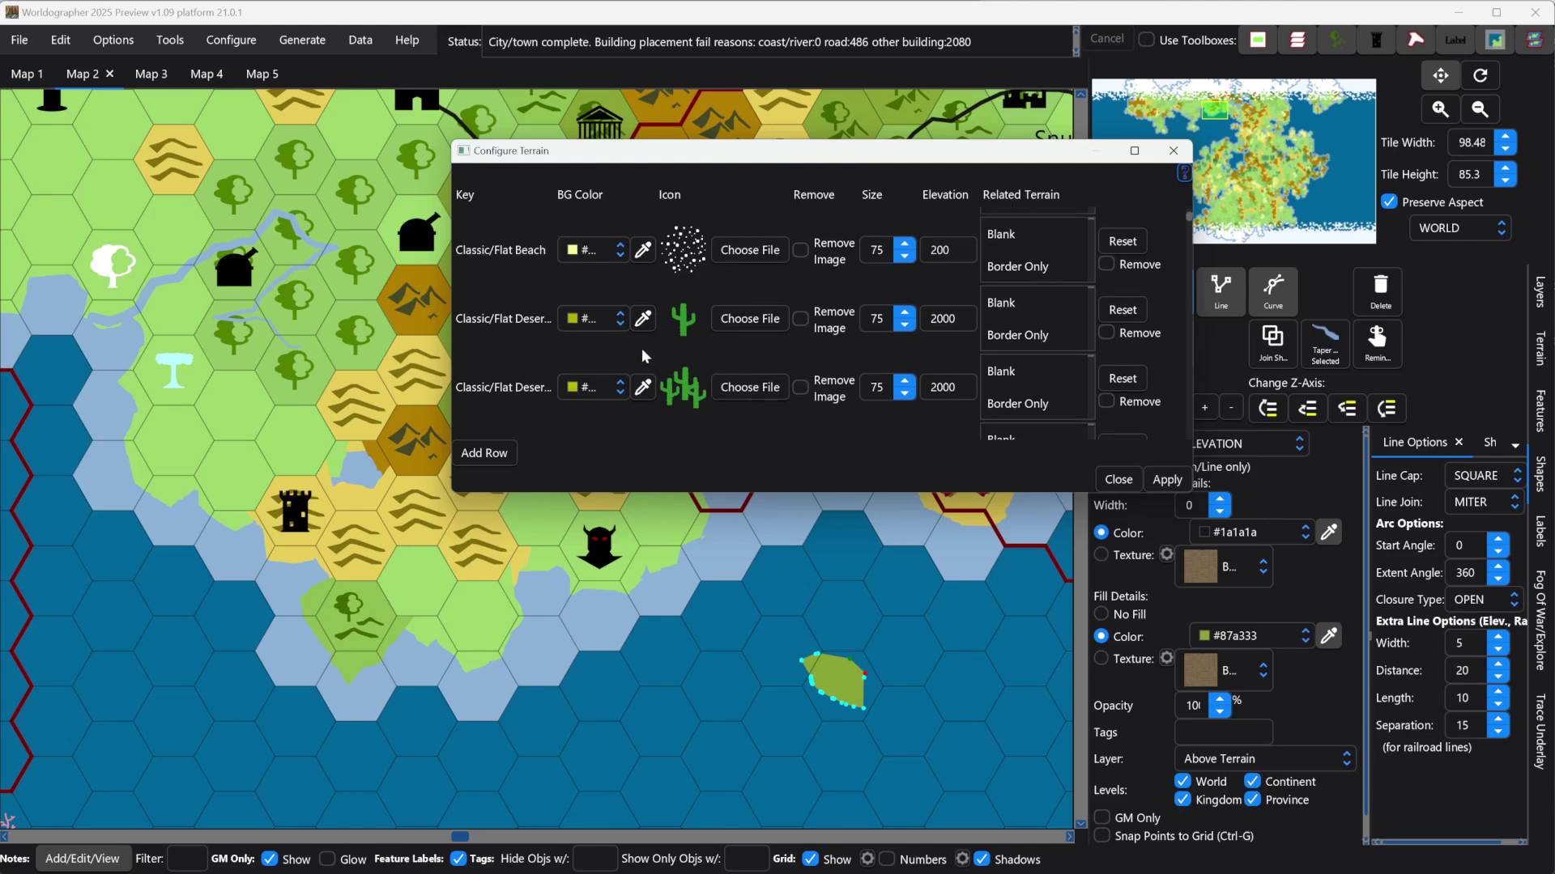
pyautogui.click(644, 390)
pyautogui.click(351, 436)
# Try to give the single-cactus desert terrain a background color sampled from the sandy hills tile and apply the terrain configuration.
pyautogui.click(643, 319)
pyautogui.click(357, 428)
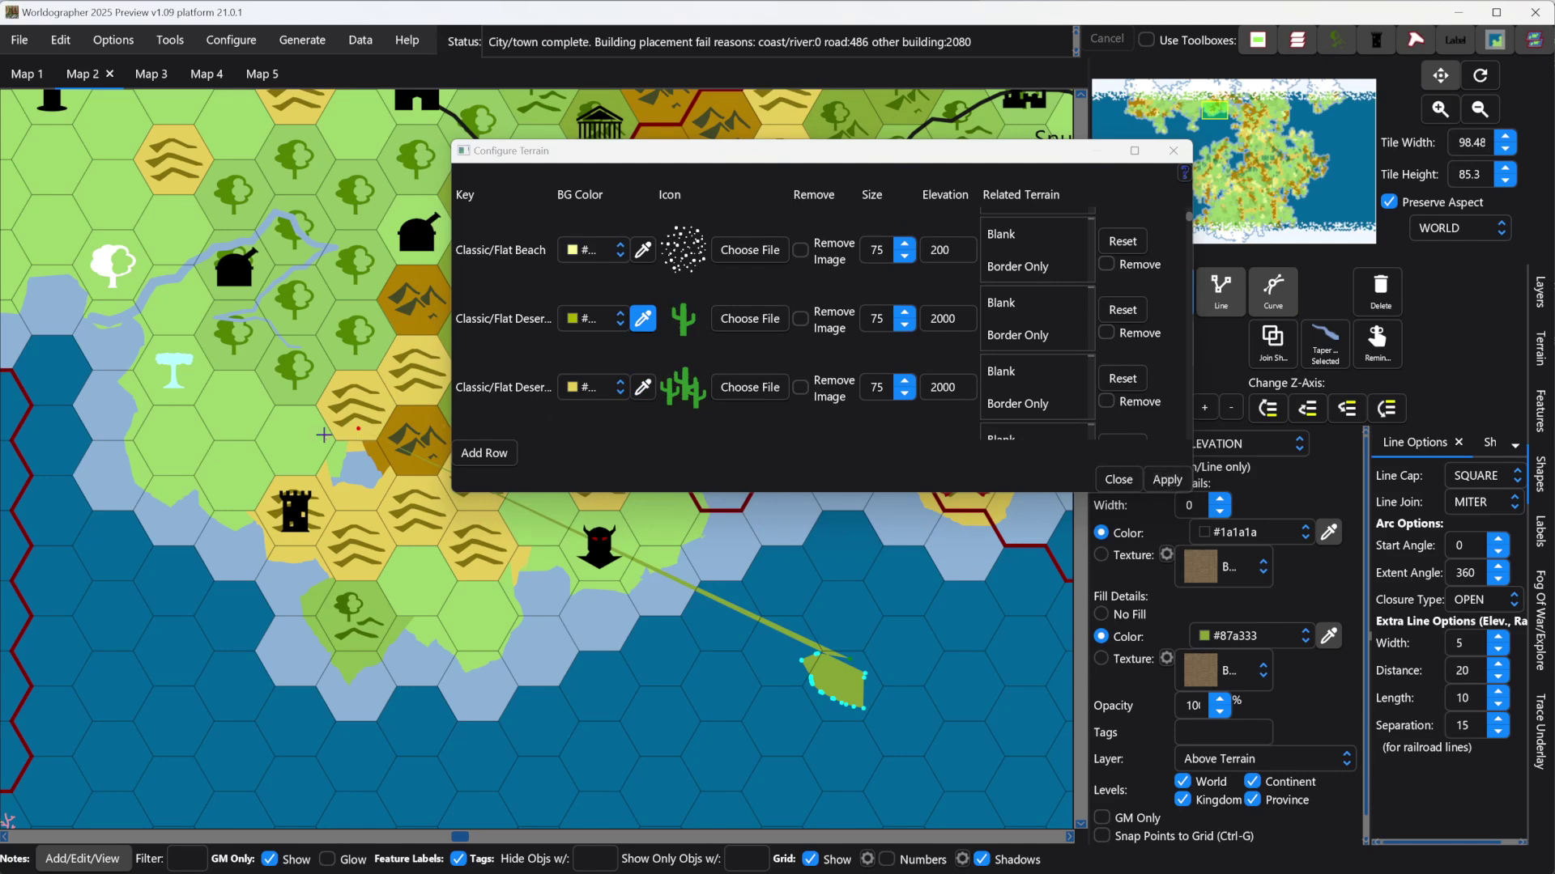
pyautogui.click(356, 429)
pyautogui.click(1166, 480)
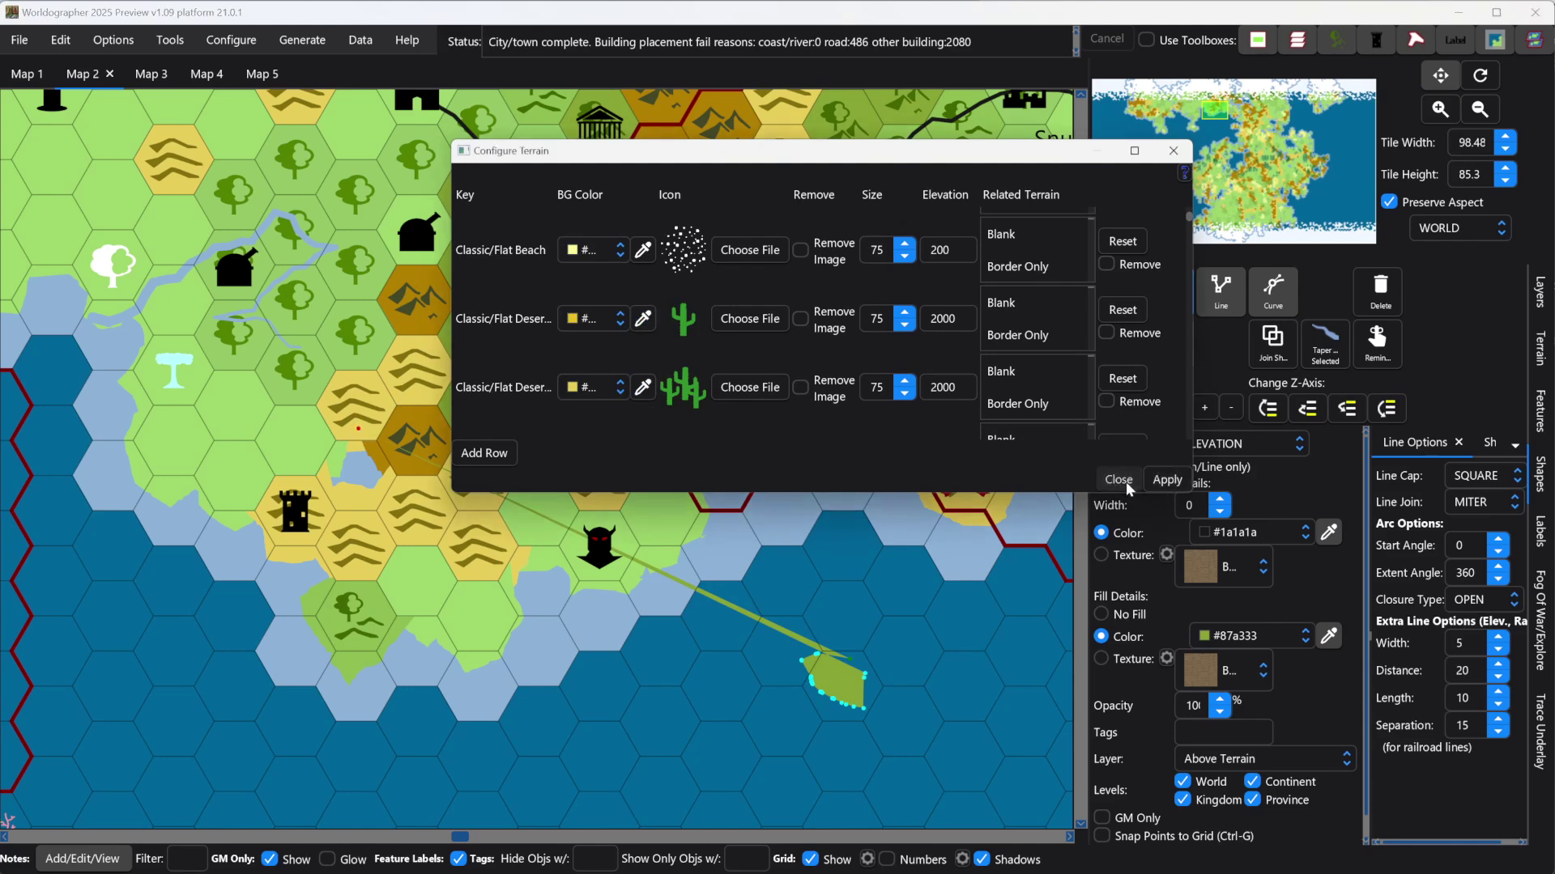
pyautogui.click(1122, 480)
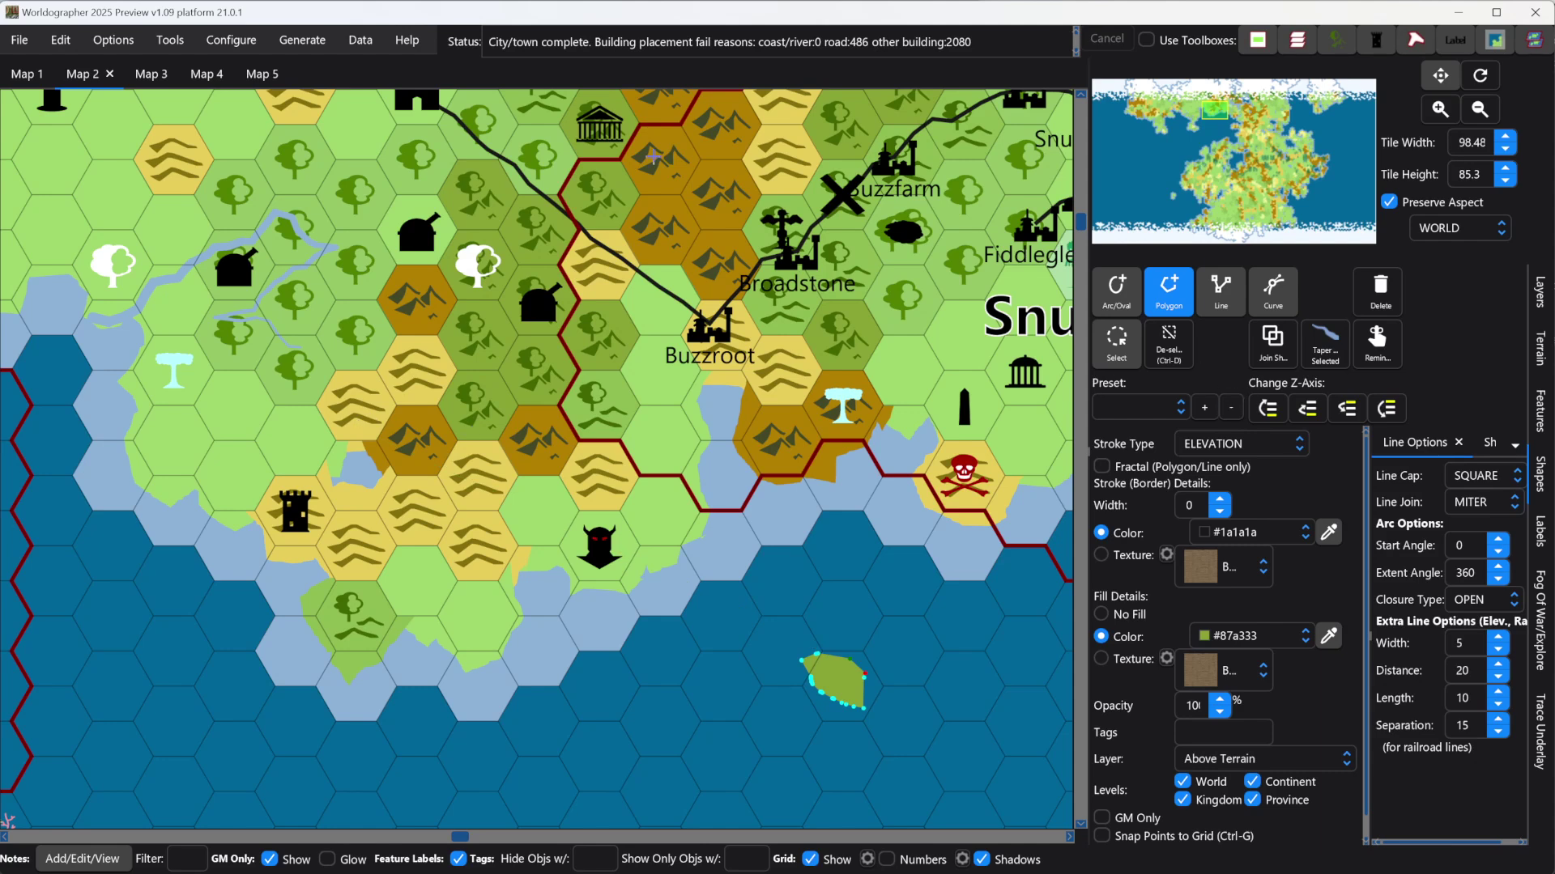
# Reopen the Classic terrain configuration and set the multi-cactus desert's background color by sampling a sandy hills tile near the peninsula.
pyautogui.click(231, 40)
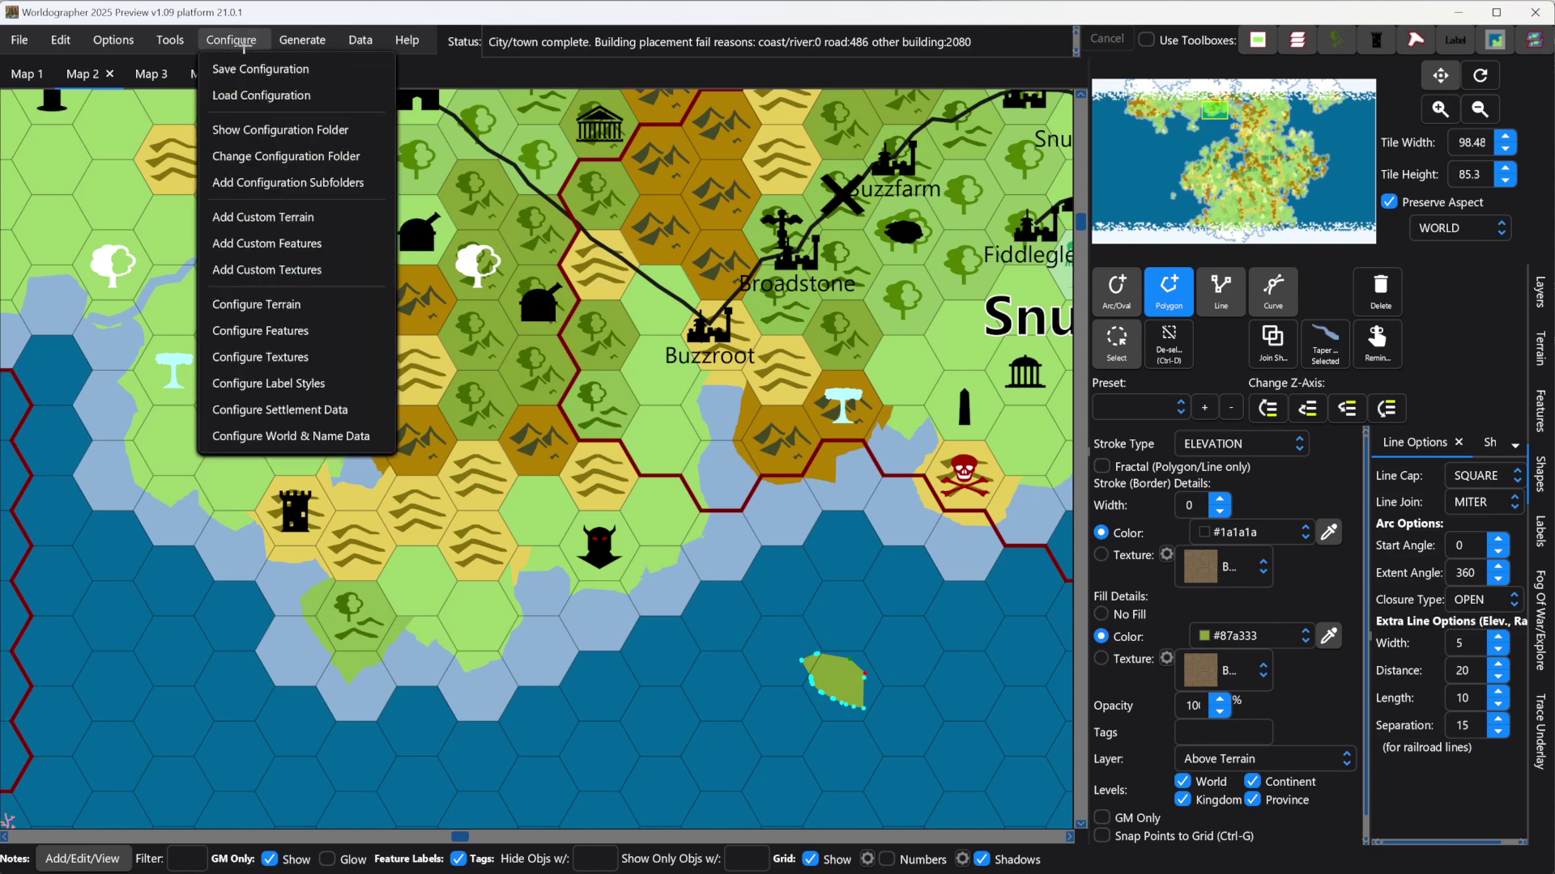
pyautogui.click(249, 304)
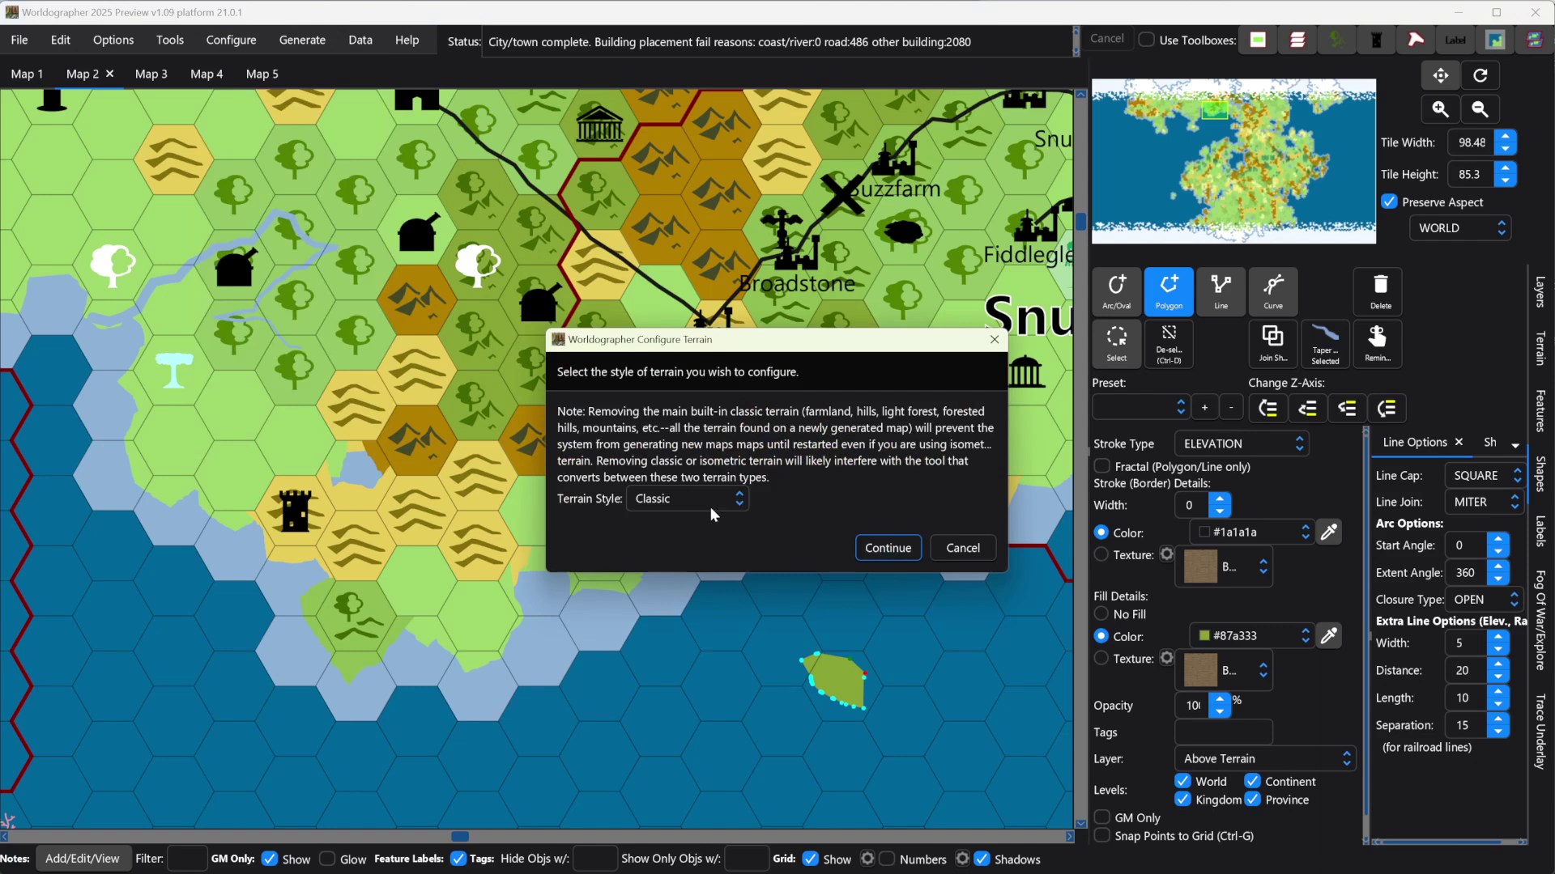
pyautogui.click(887, 548)
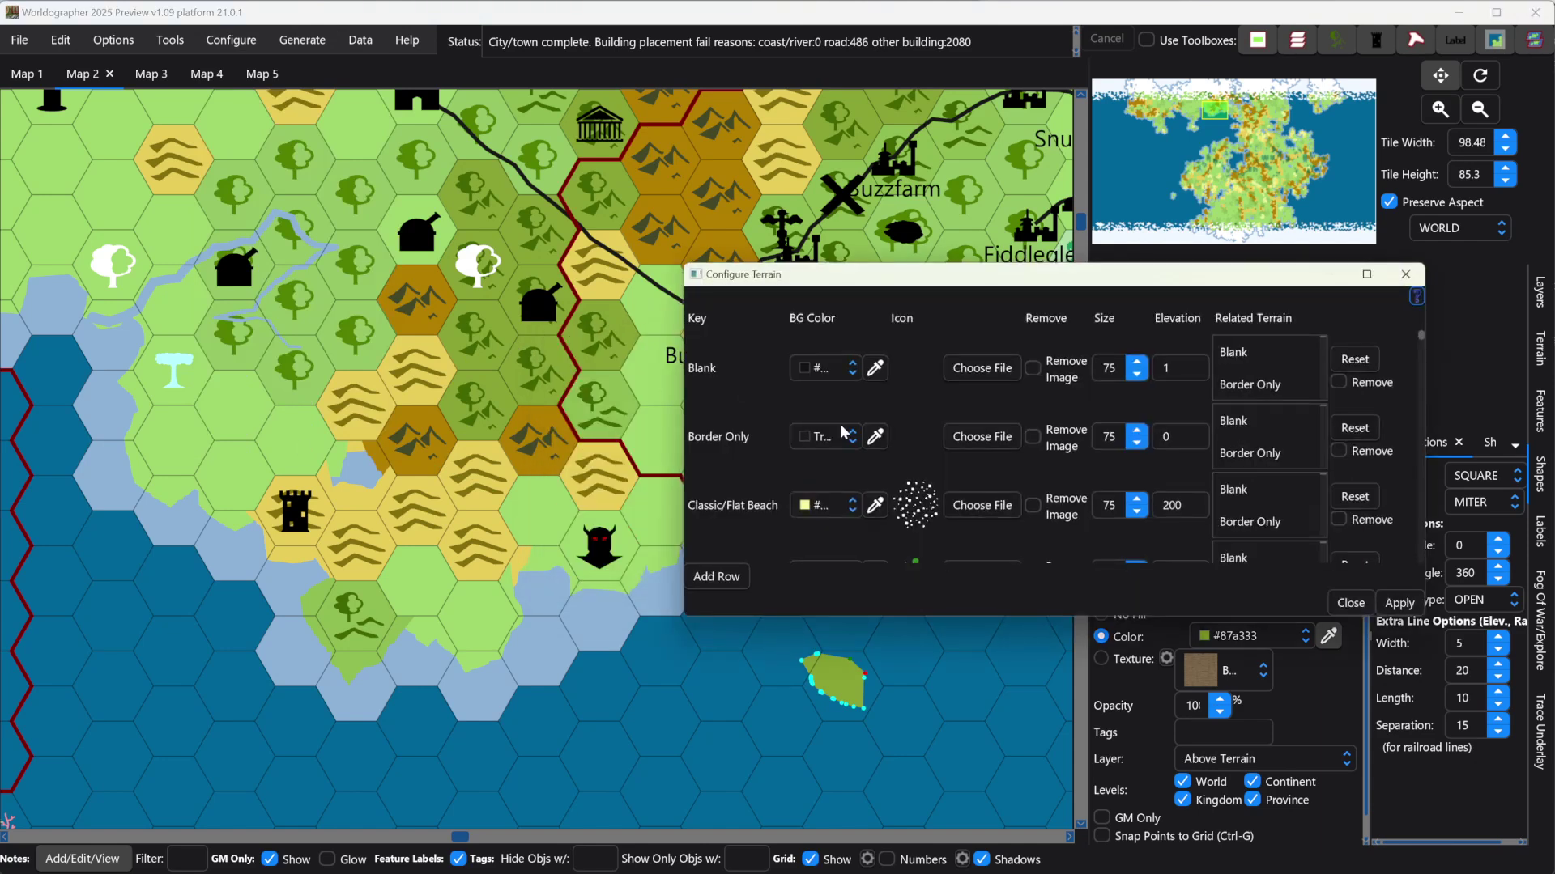
pyautogui.scroll(-5, 929, 340)
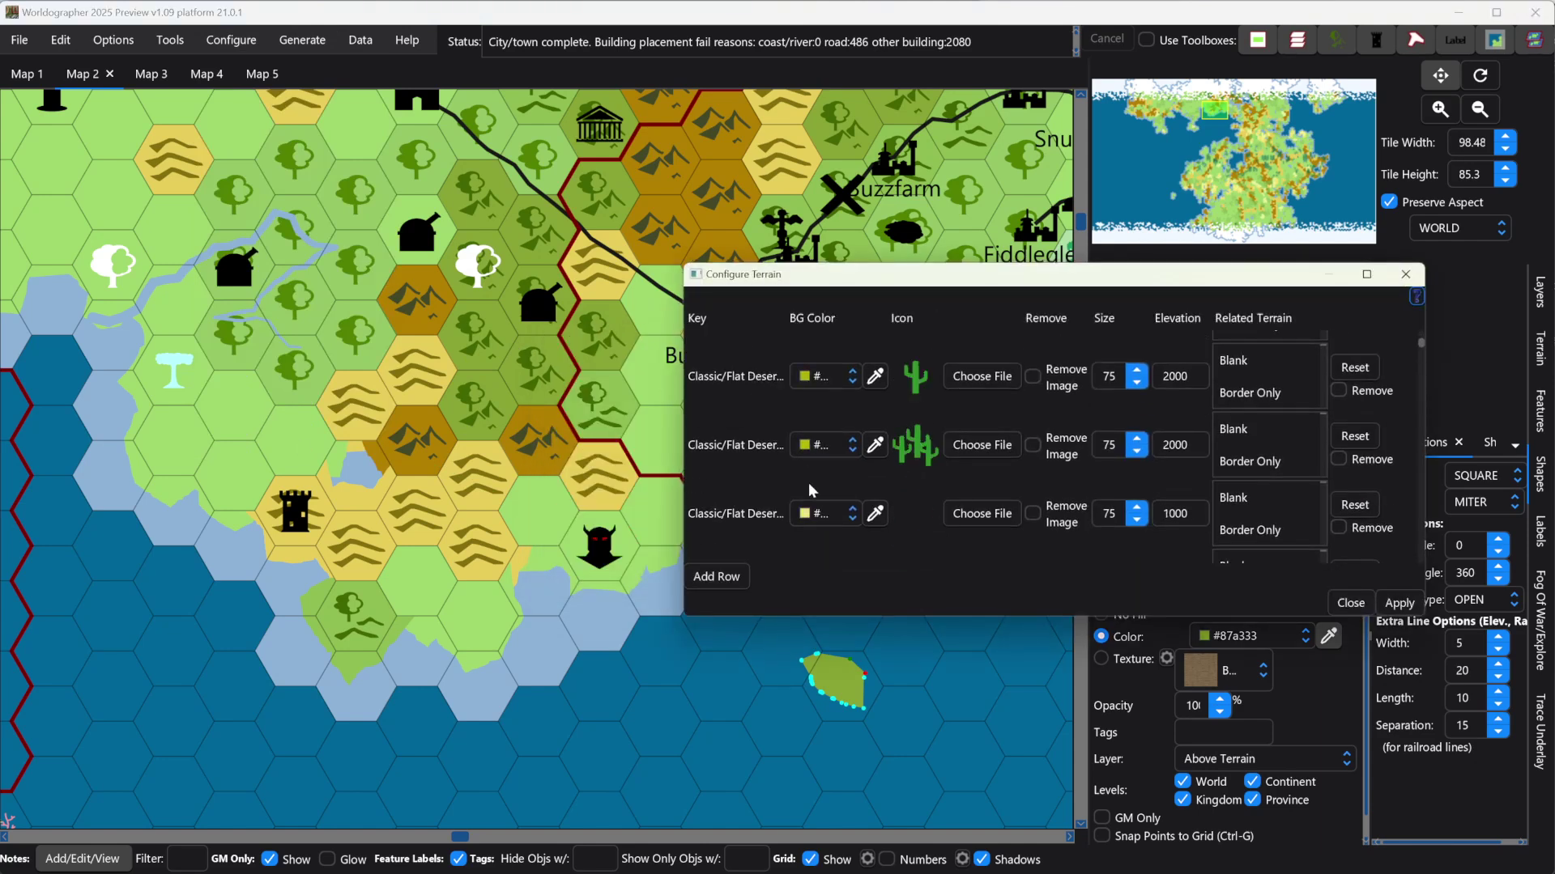
pyautogui.click(875, 446)
pyautogui.click(479, 494)
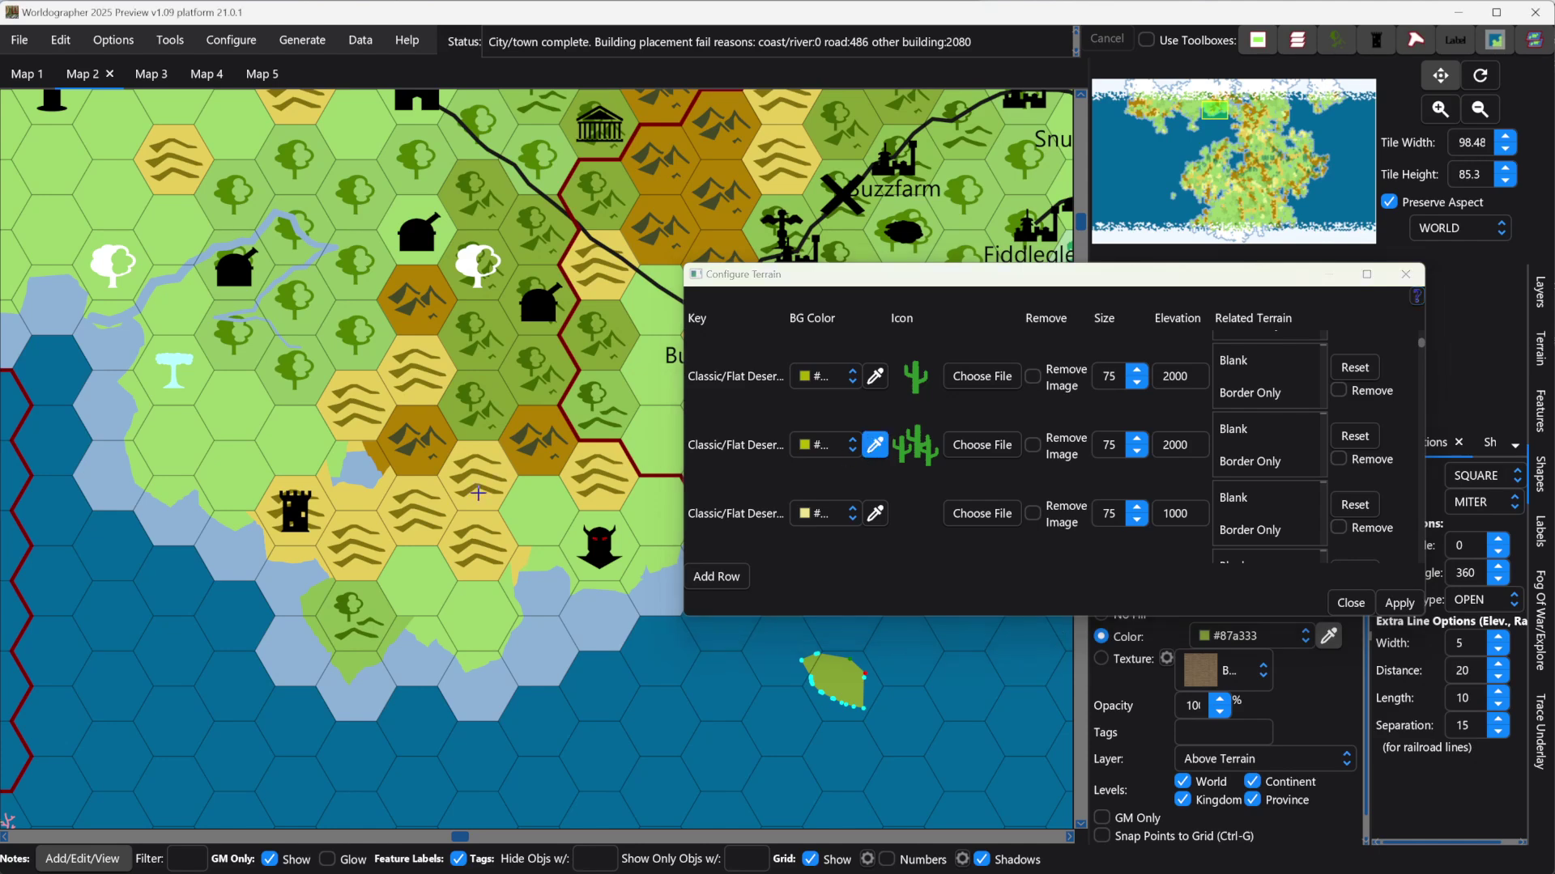
pyautogui.click(1348, 604)
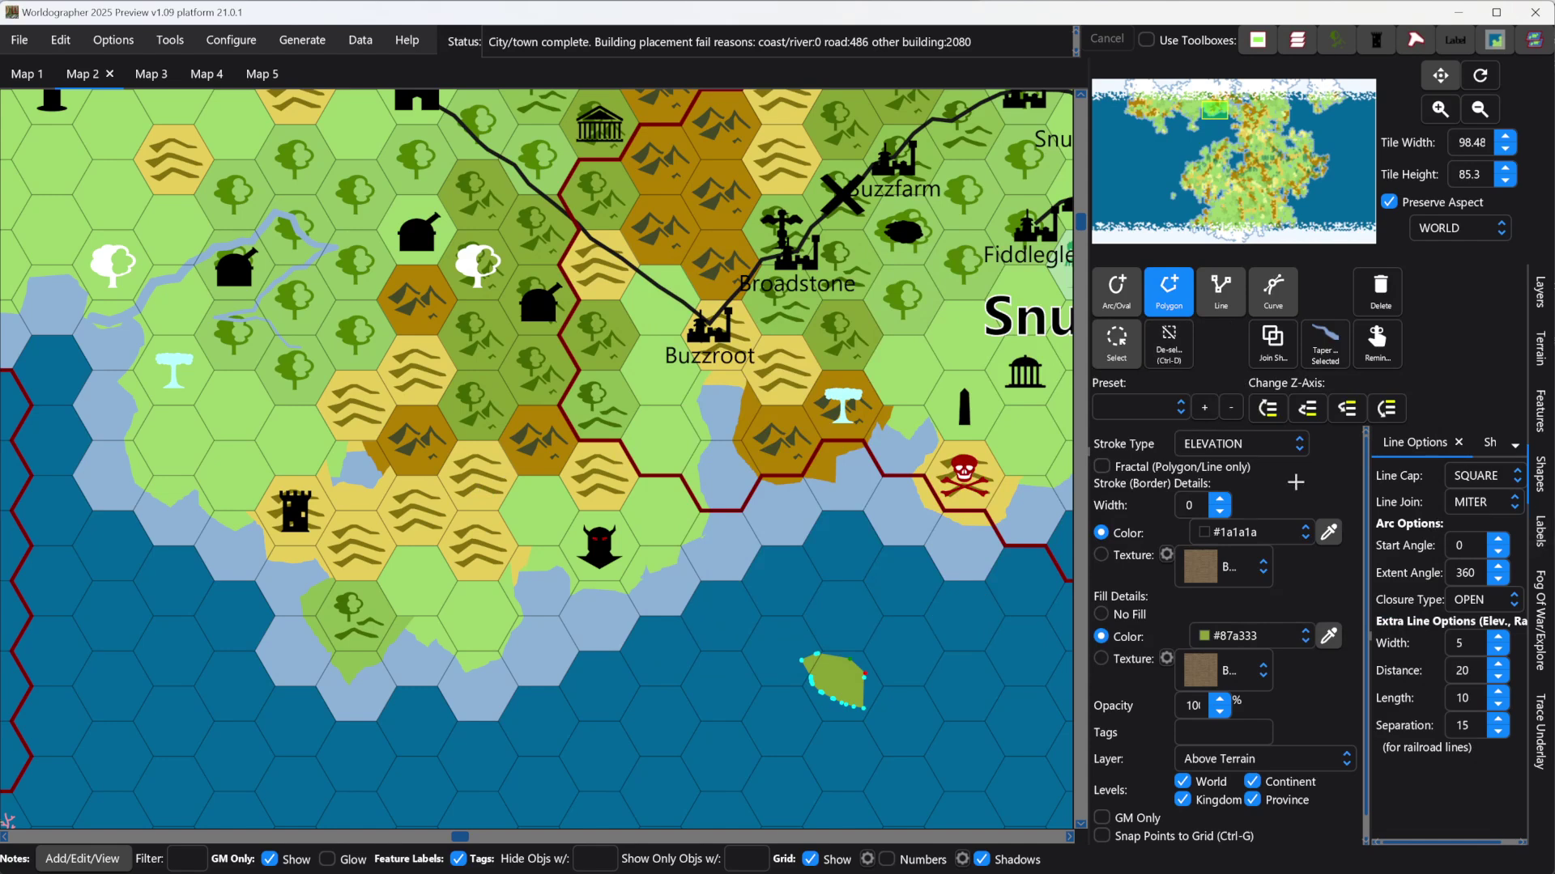
# Paint multi-cactus desert terrain on four hexes south of the western river, replacing two sandy hills tiles and two green tiles.
pyautogui.click(1539, 348)
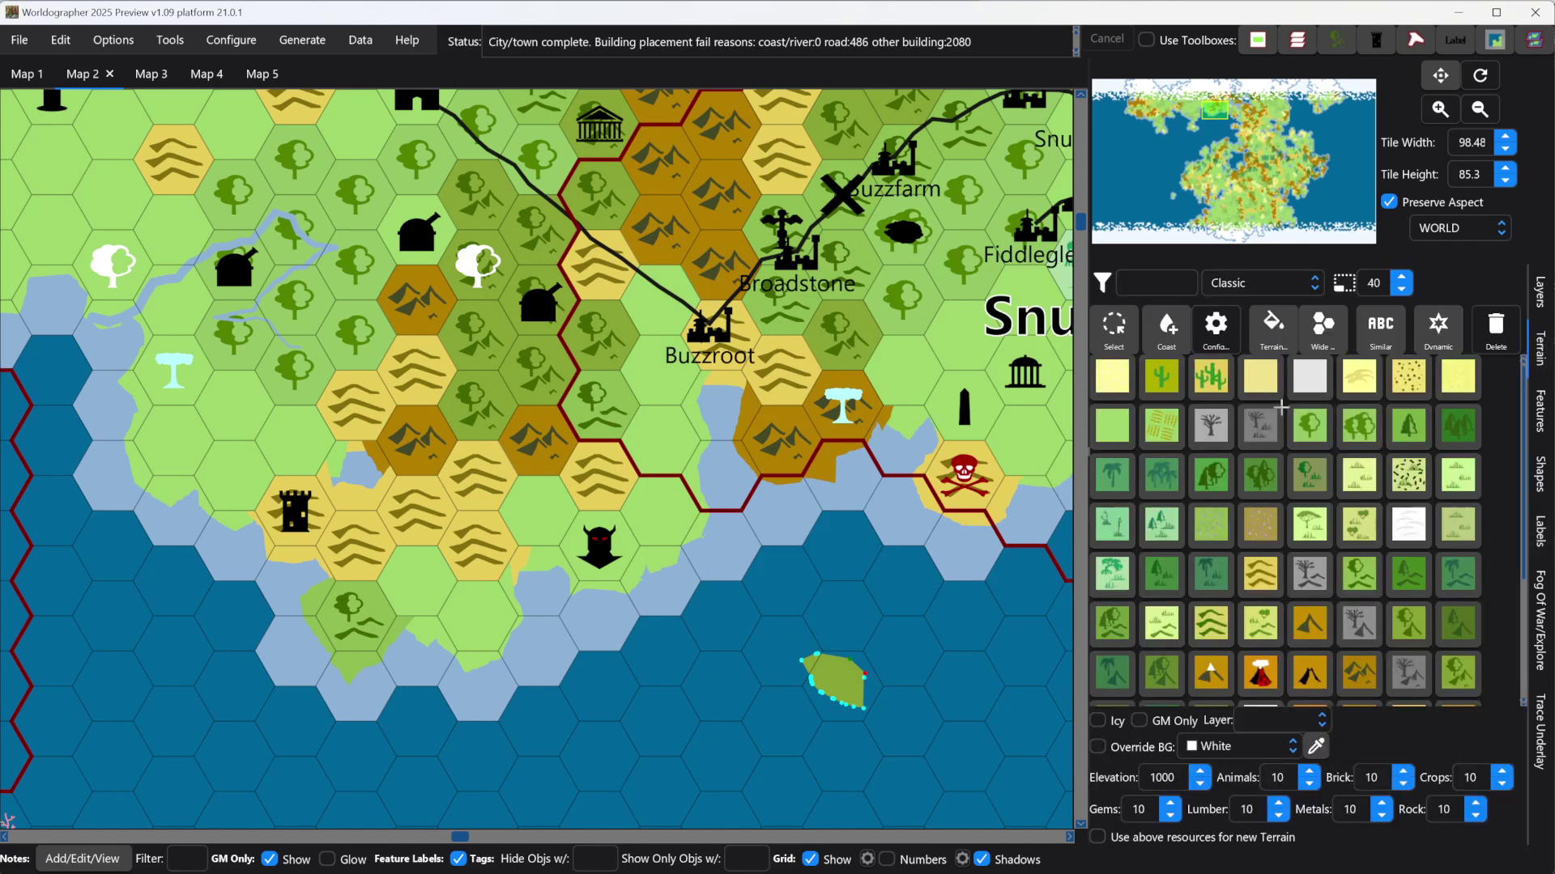
pyautogui.click(1210, 377)
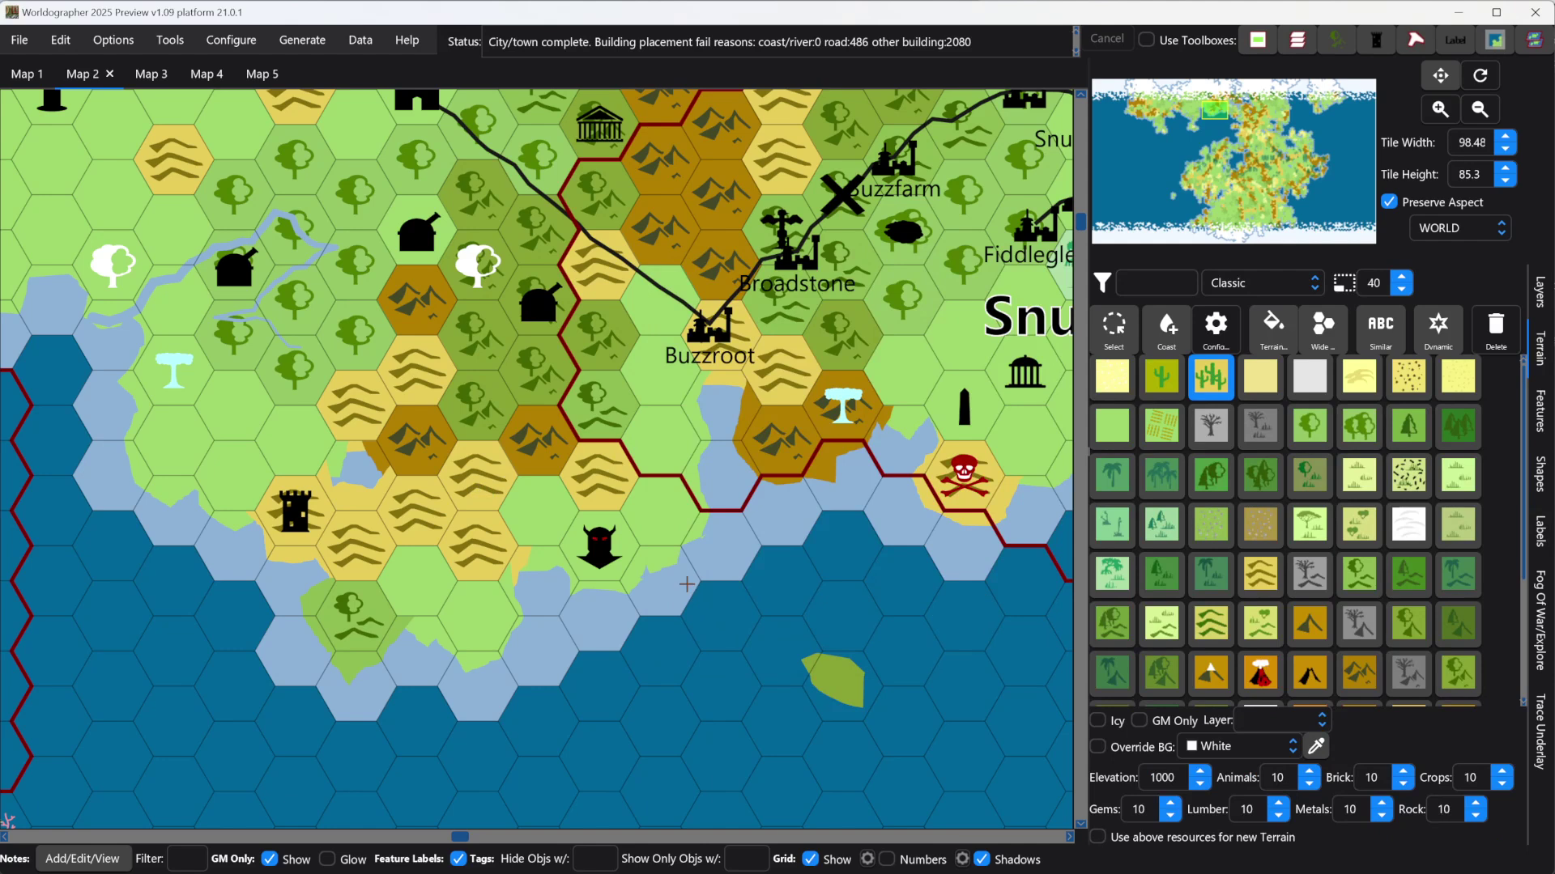
pyautogui.click(389, 386)
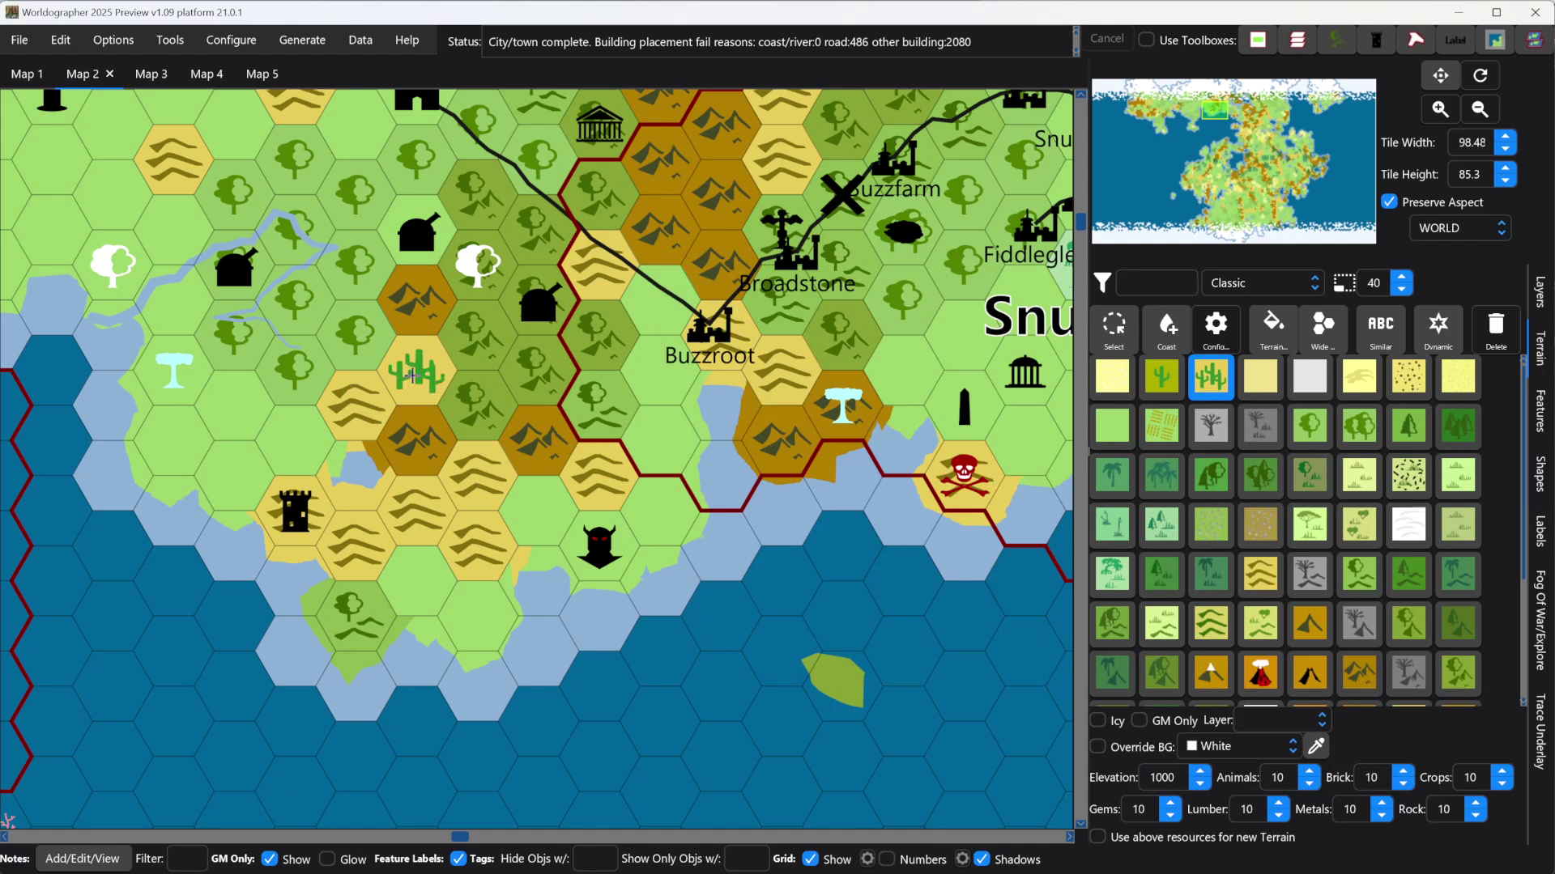
pyautogui.click(217, 406)
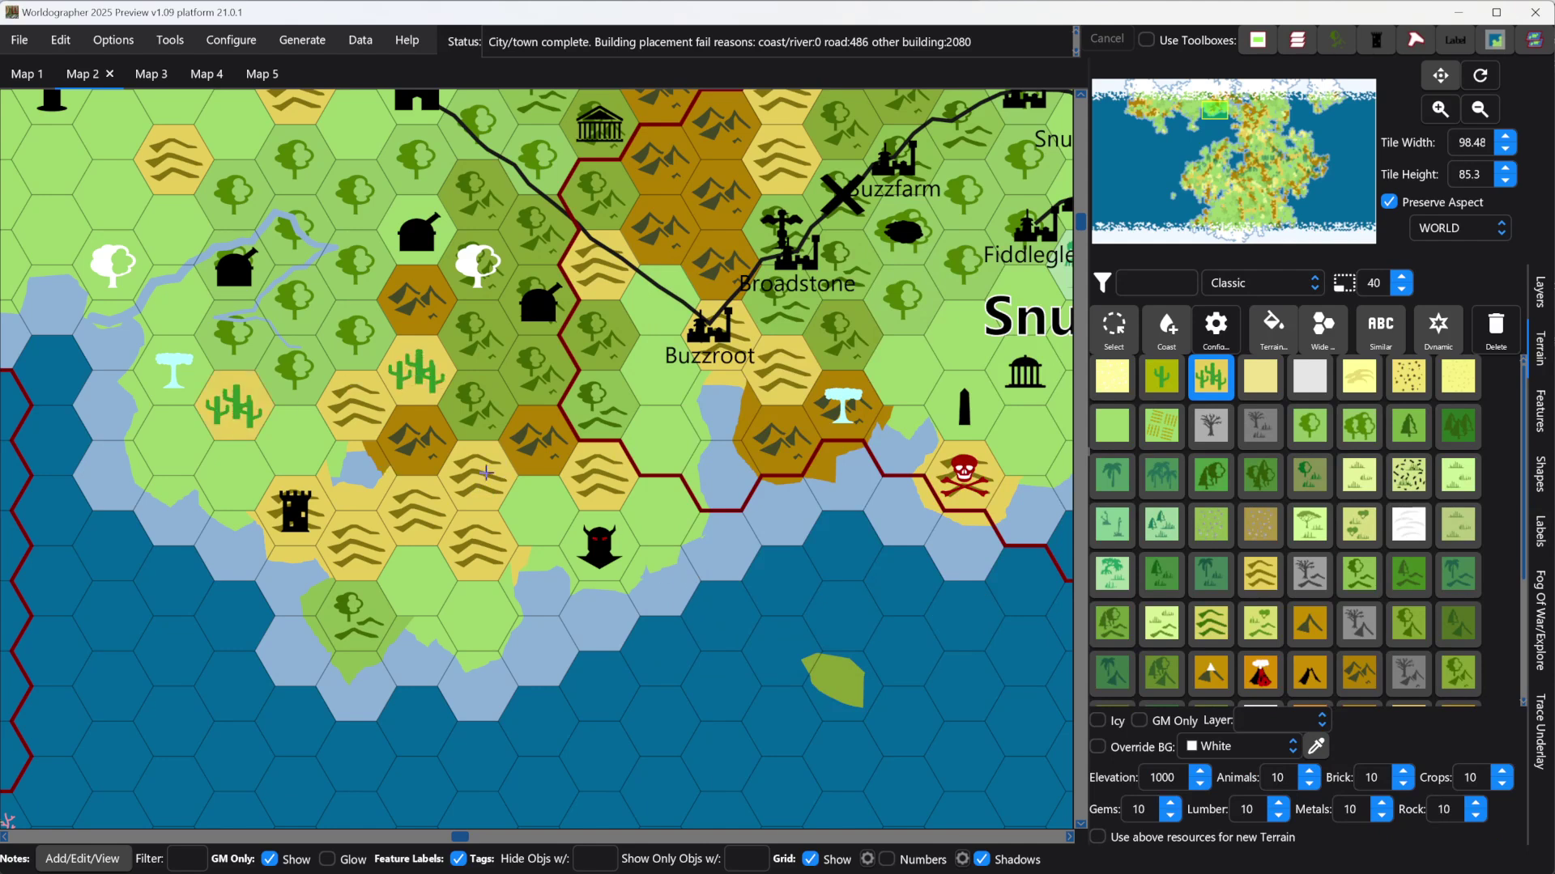
pyautogui.click(293, 432)
pyautogui.click(358, 409)
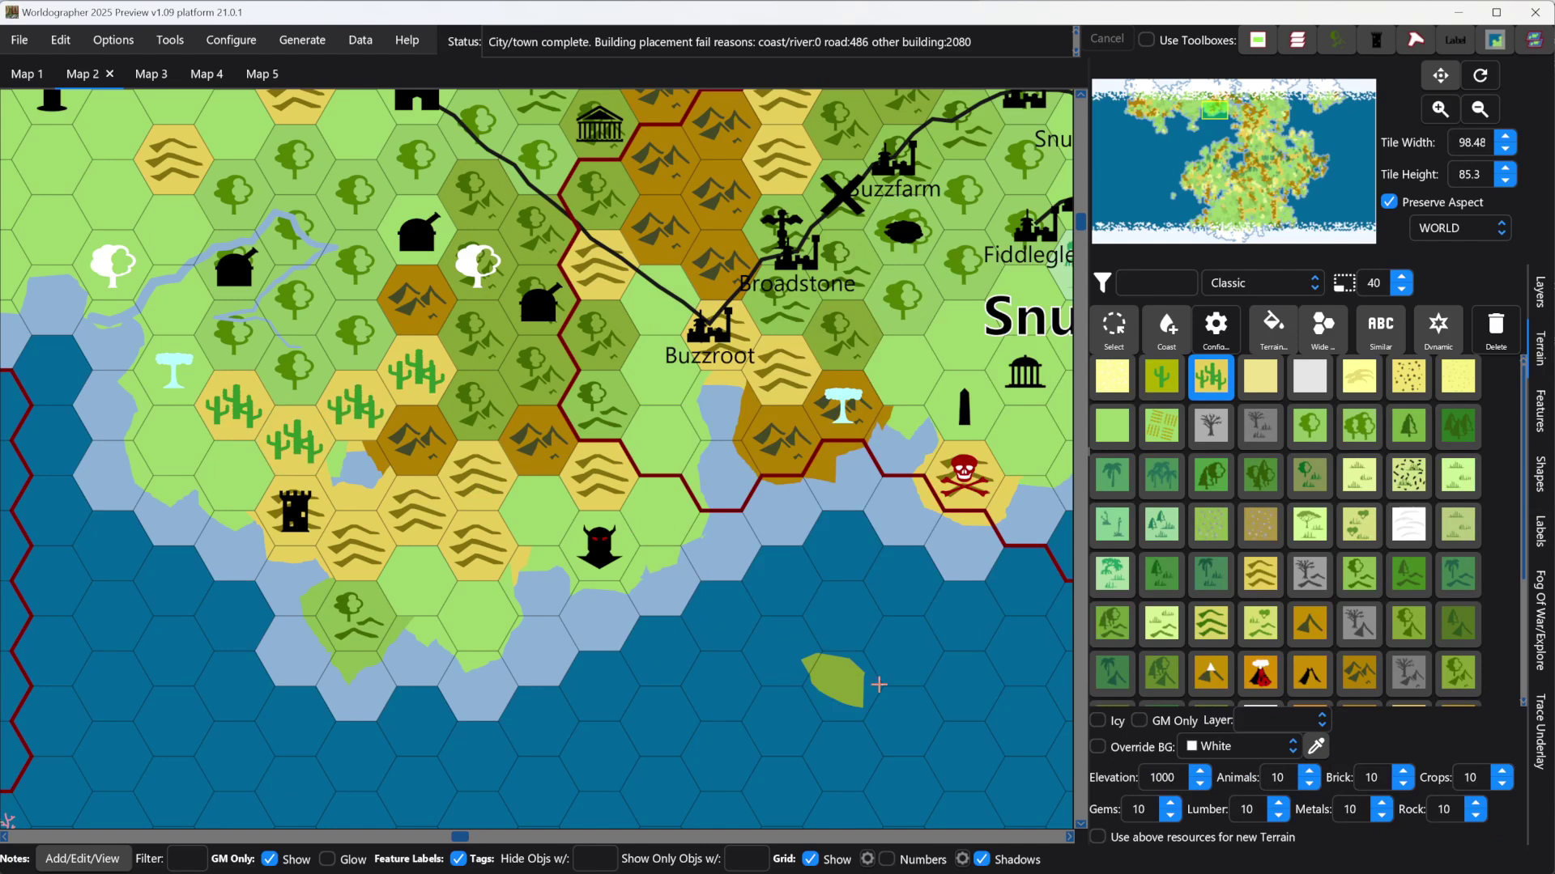